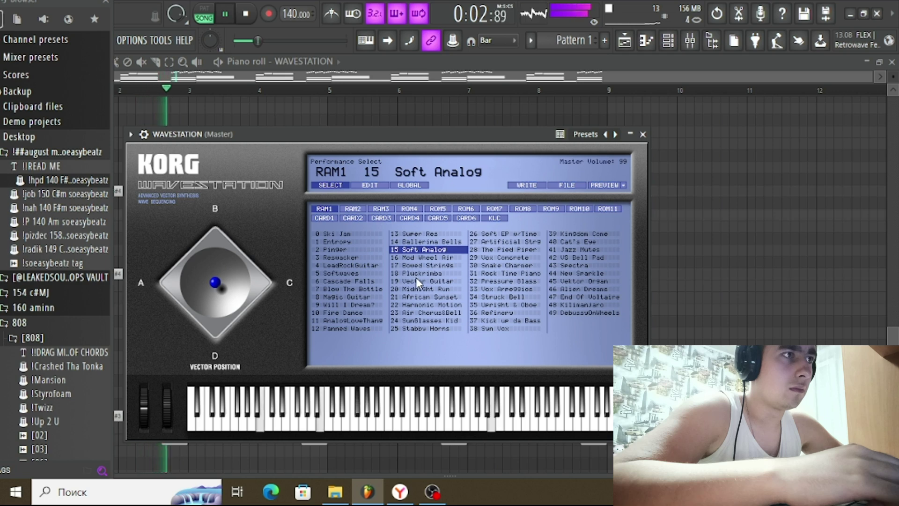
Audition the RAM1 performances Vector Guitar, Harmonic Motion, Air Chorus&Bell, SunGlasses Kid and Stabby Horns while the pattern plays
left_click(426, 282)
left_click(432, 303)
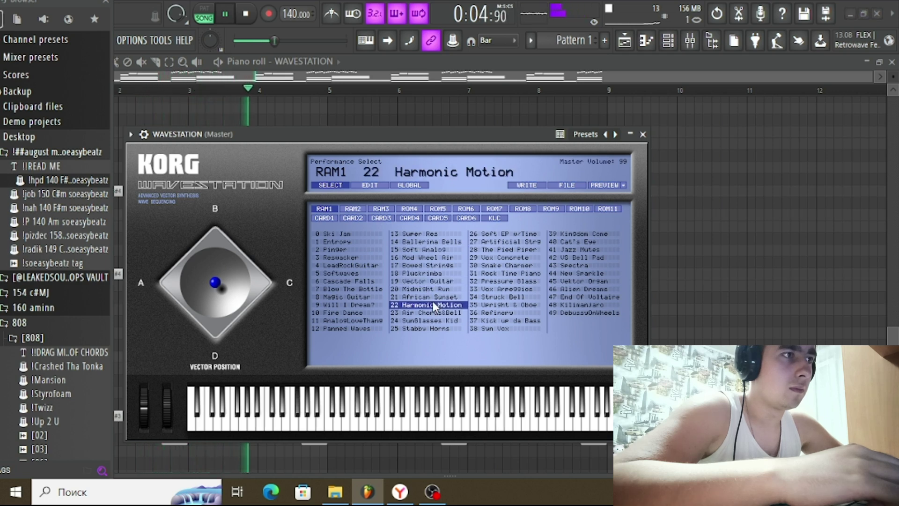
left_click(437, 313)
left_click(441, 324)
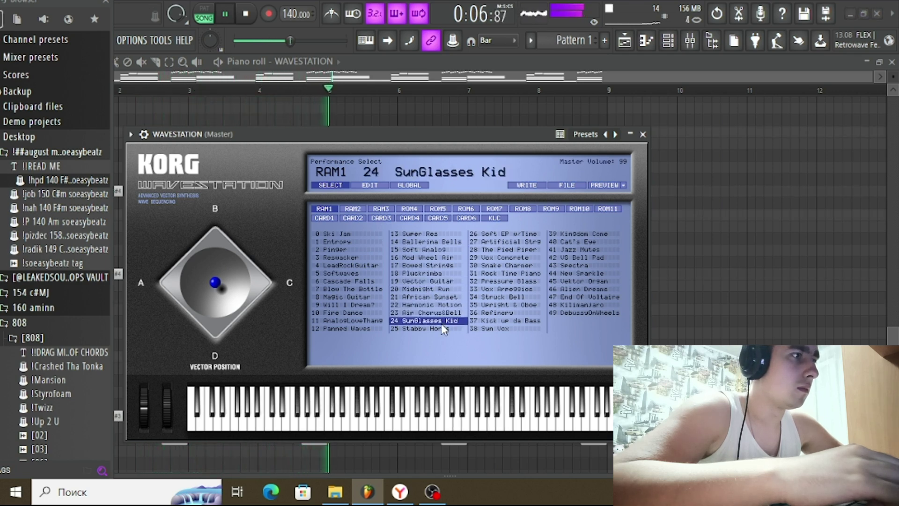
left_click(441, 328)
Audition the RAM1 performances Soft EP w/Tine, Vox Concrete, Pressure Glass, Struck Bell, Refinery and Syn Vox against the melody
left_click(502, 235)
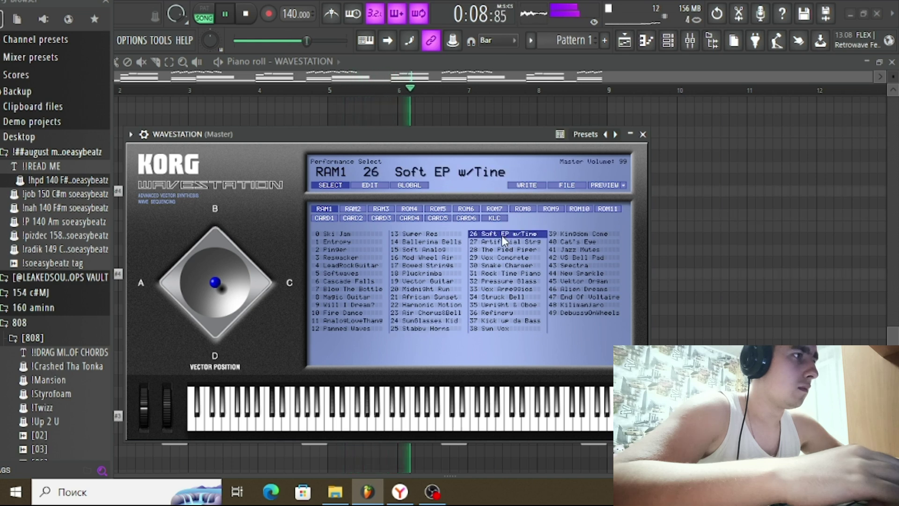
left_click(515, 258)
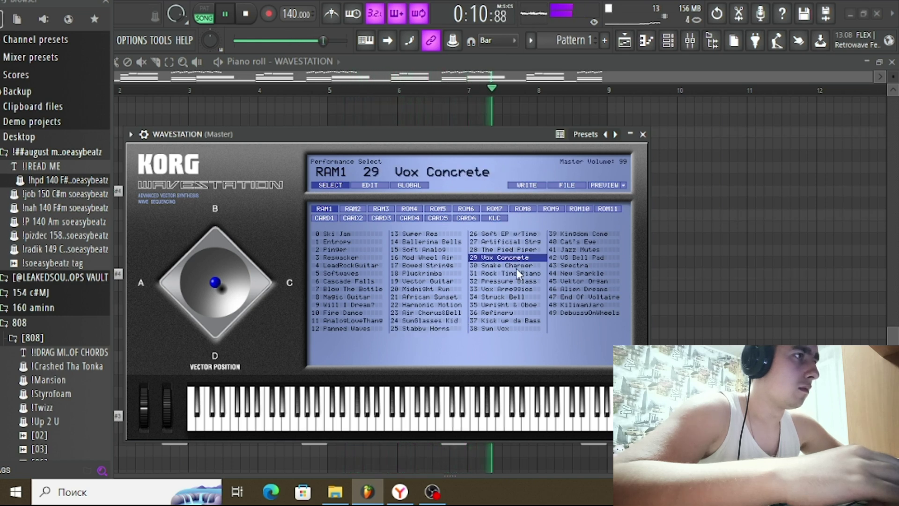
left_click(514, 281)
left_click(515, 296)
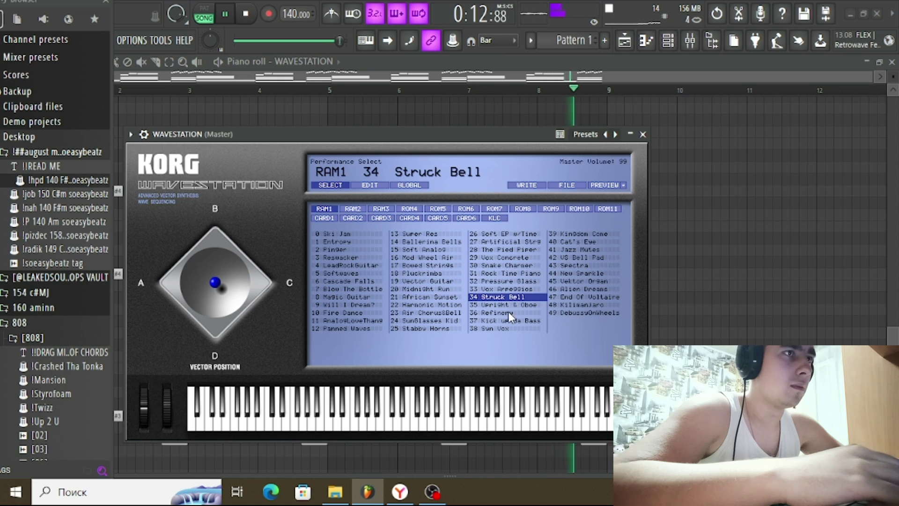
left_click(508, 313)
left_click(509, 328)
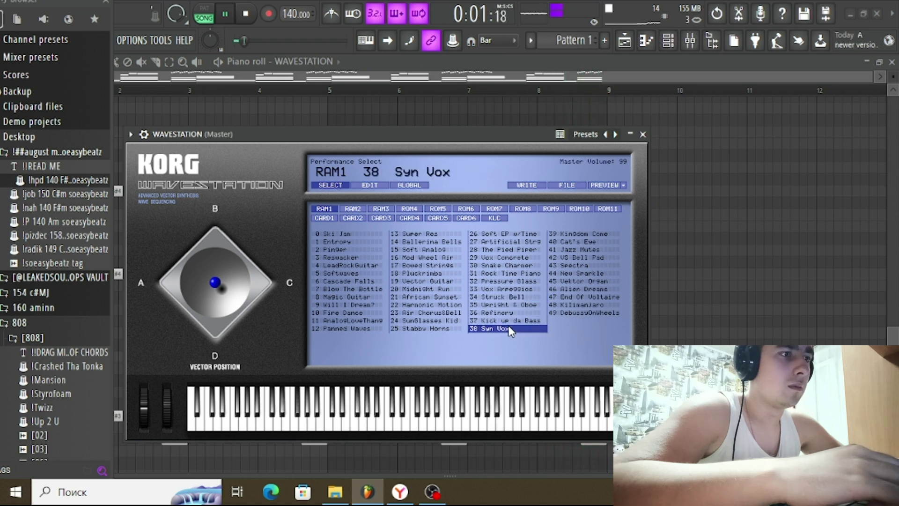
Audition the RAM1 performances Cat's Eye, VS Bell Pad, Vektor Organ, End Of Voltaire and Kilimanjaro
left_click(578, 241)
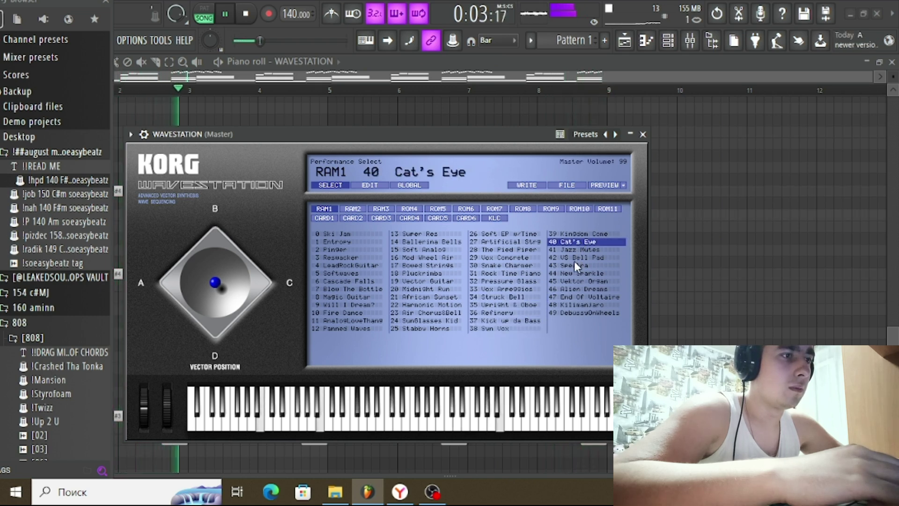
left_click(574, 260)
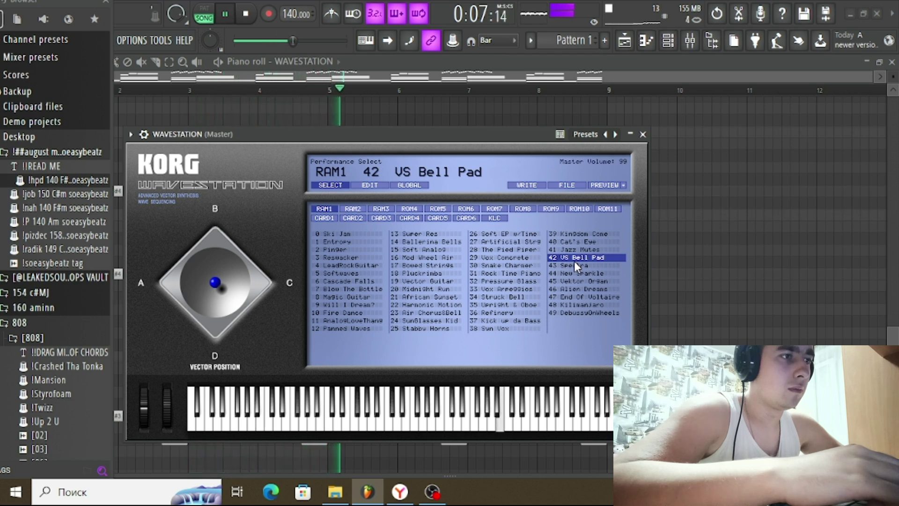
left_click(579, 280)
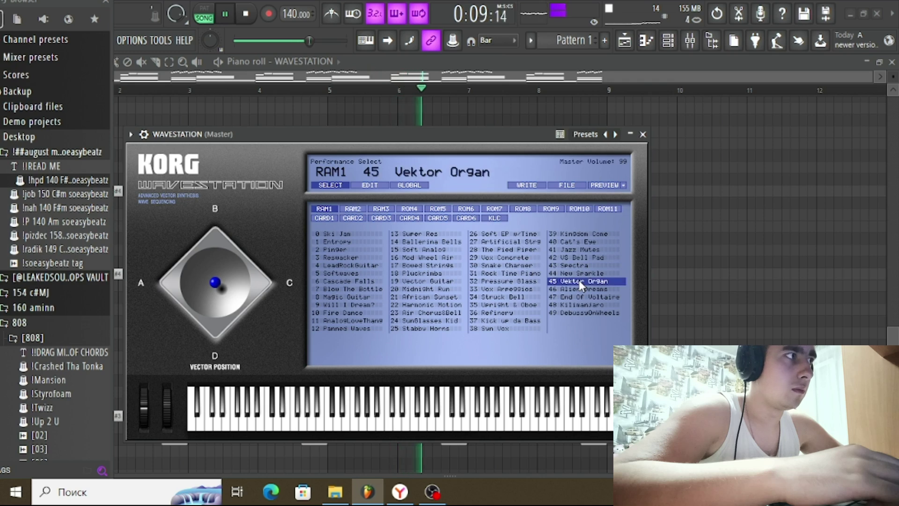
left_click(577, 296)
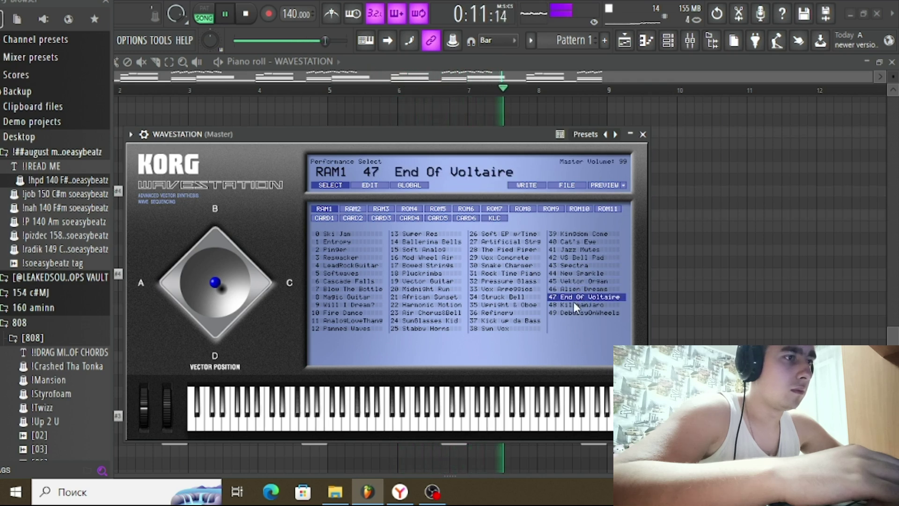
left_click(572, 305)
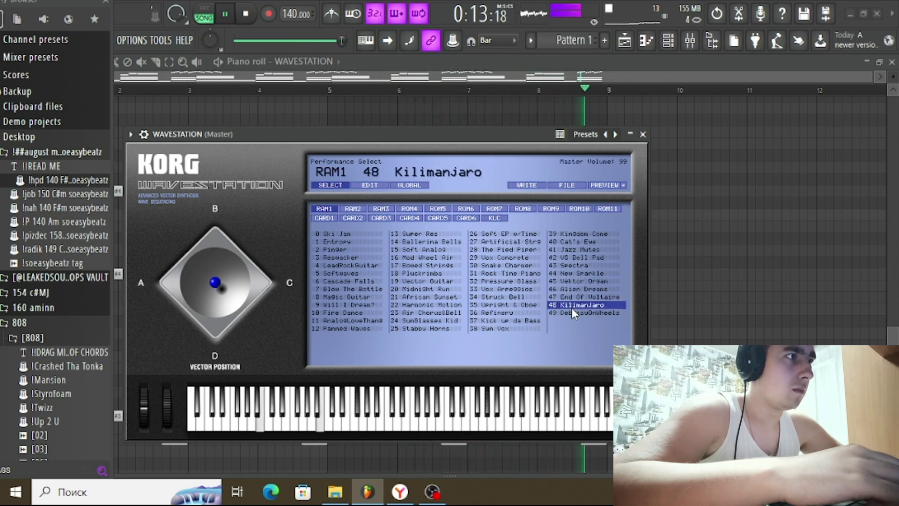
Audition sounds from the RAM3 bank, including Fuzzy Strings, Strings 2, Gizmo and Elec. Violin
left_click(379, 209)
left_click(345, 257)
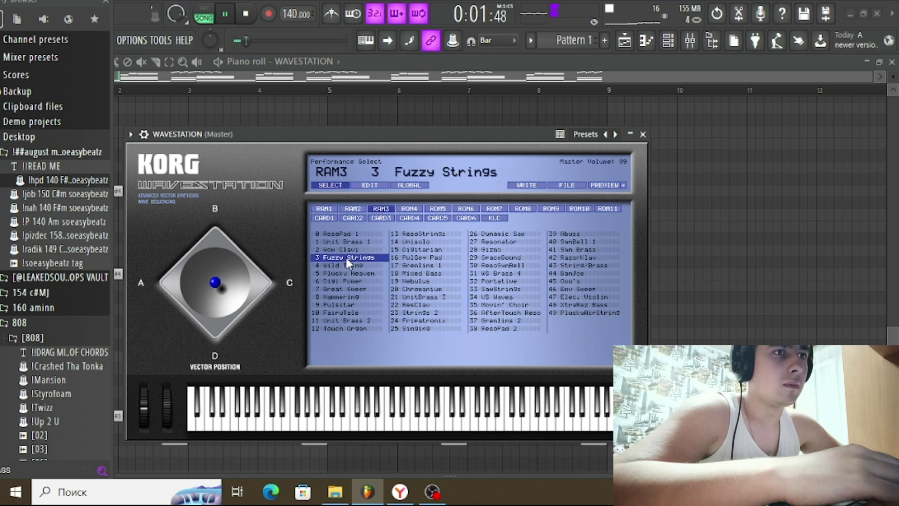
left_click(350, 283)
left_click(406, 313)
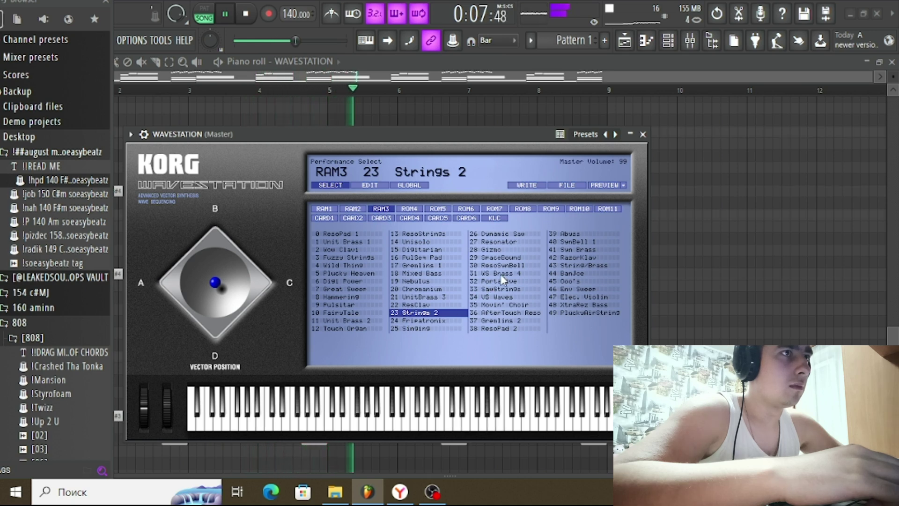
left_click(505, 250)
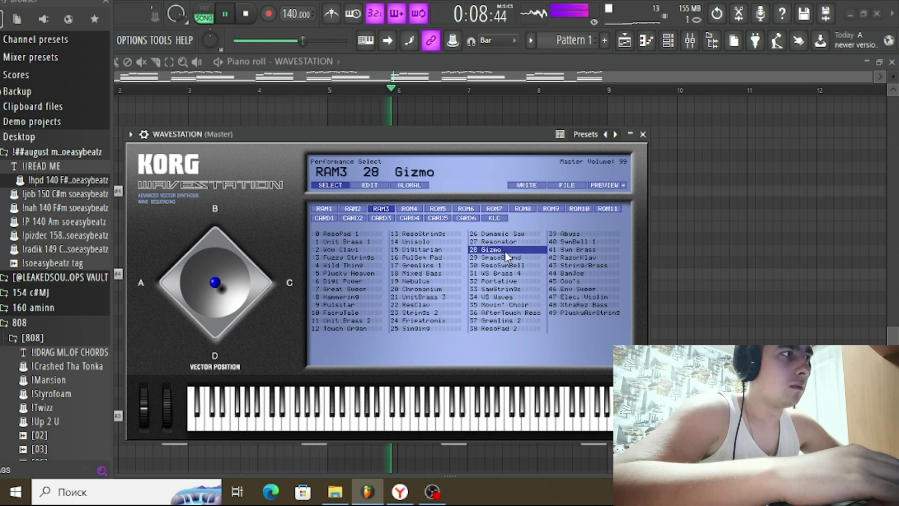
left_click(564, 273)
left_click(569, 298)
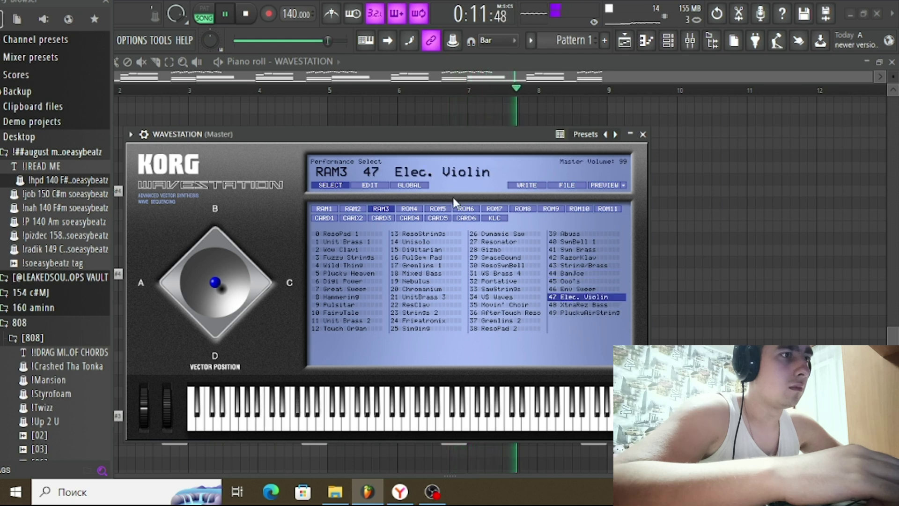
Audition sounds from the ROM5 bank, including WH.Filt.Strings and Windmere Harp
left_click(434, 208)
left_click(429, 265)
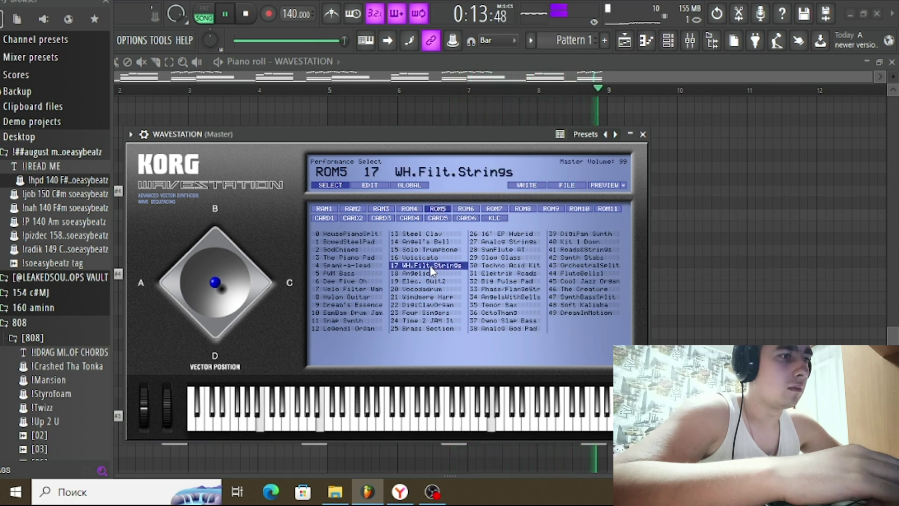
left_click(433, 283)
left_click(434, 297)
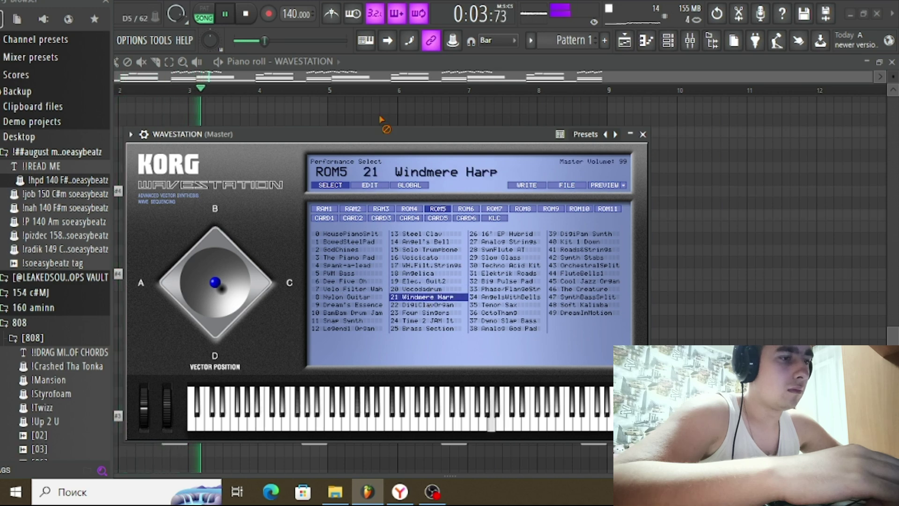
Examine the WAVESTATION melody's notes in the piano roll, then stop playback and reopen the synth
key("Escape")
key("alt+F8")
scroll(281, 196, "up", 5)
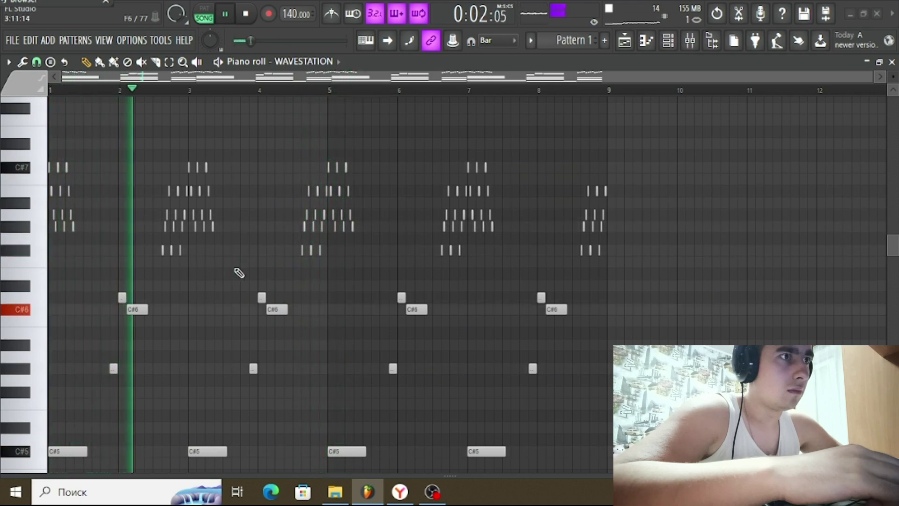
scroll(244, 270, "down", 7)
scroll(251, 268, "up", 7)
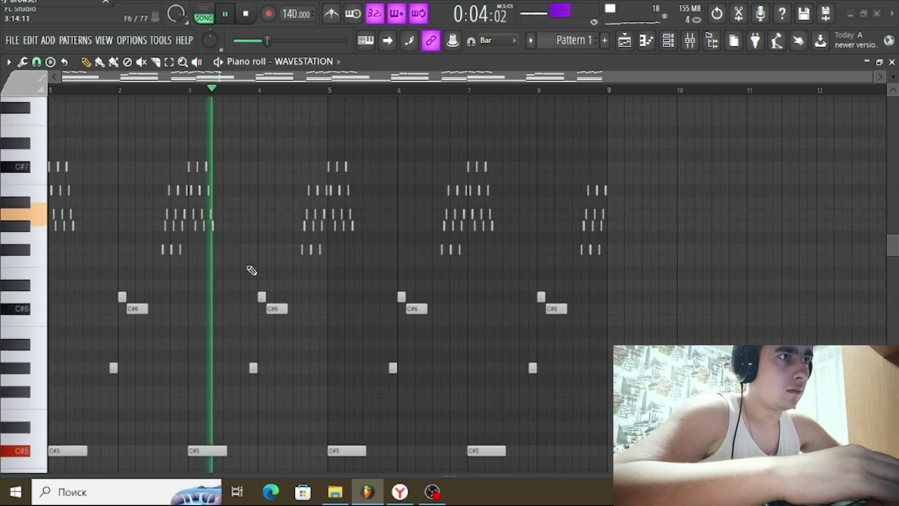
left_click(309, 61)
key("space")
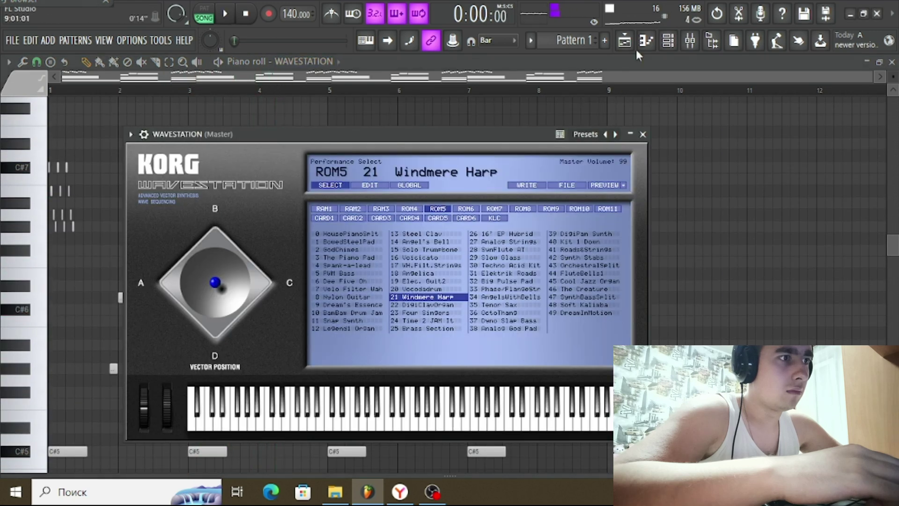
Load the !job 150 C#m melody file onto the WAVESTATION channel, start playback and turn down the channel's volume
left_click(669, 40)
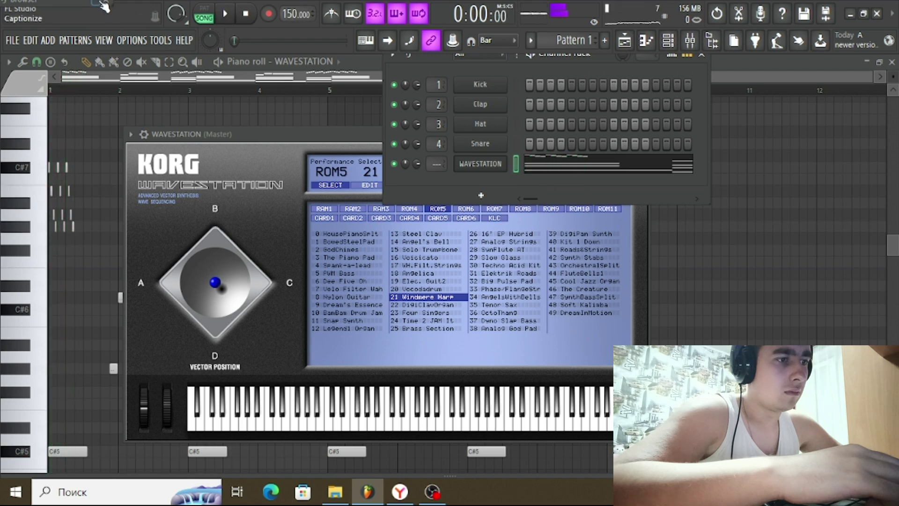
mouse_move(5, 201)
left_click_drag(47, 201, 482, 166)
key("space")
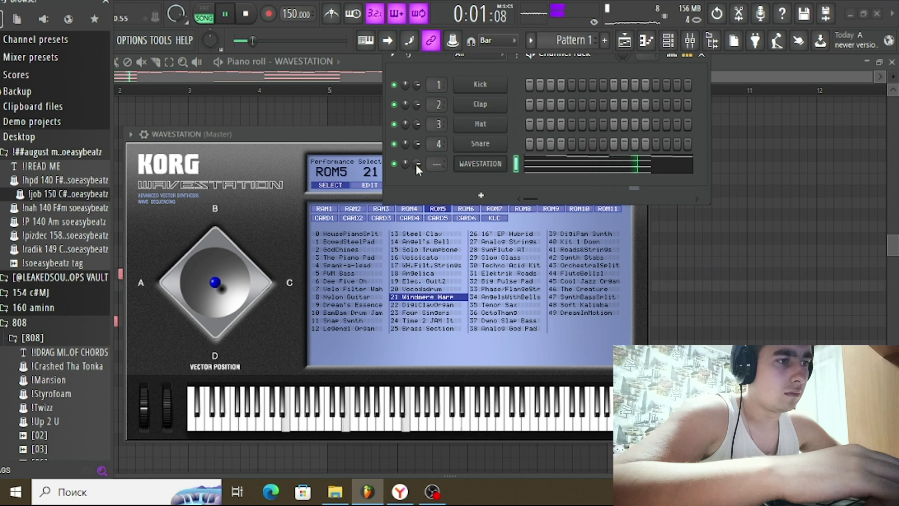
left_click_drag(416, 165, 416, 182)
Audition more ROM5 performances with the new melody, including OctoThang, Synth Stabs and Roads&Strings
left_click(516, 290)
left_click(510, 313)
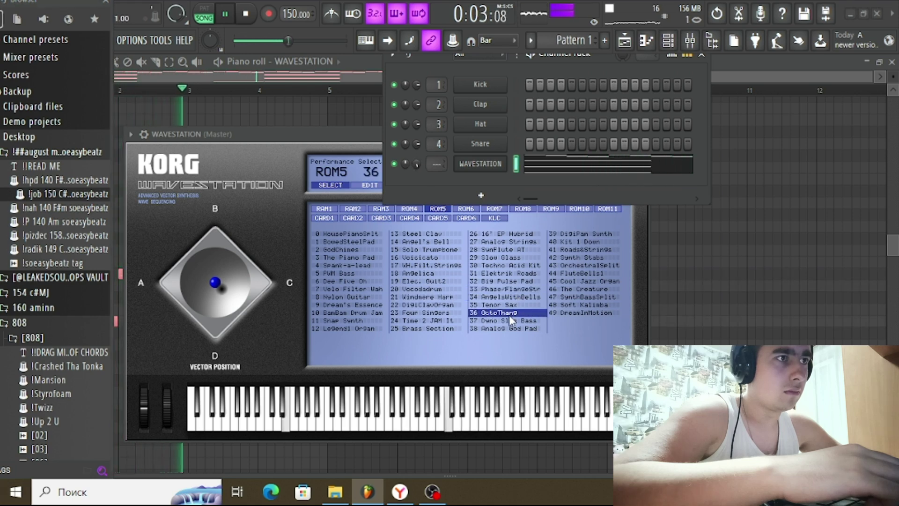
left_click(569, 305)
left_click(580, 258)
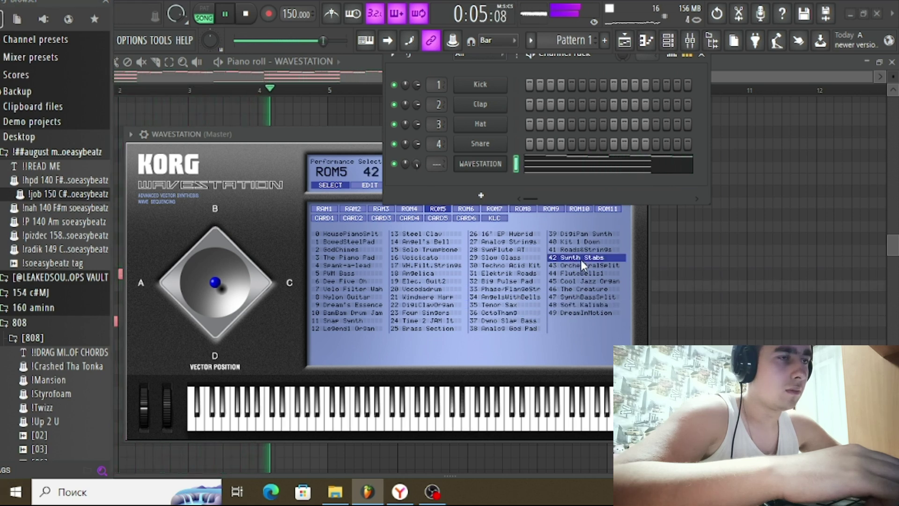
left_click(569, 249)
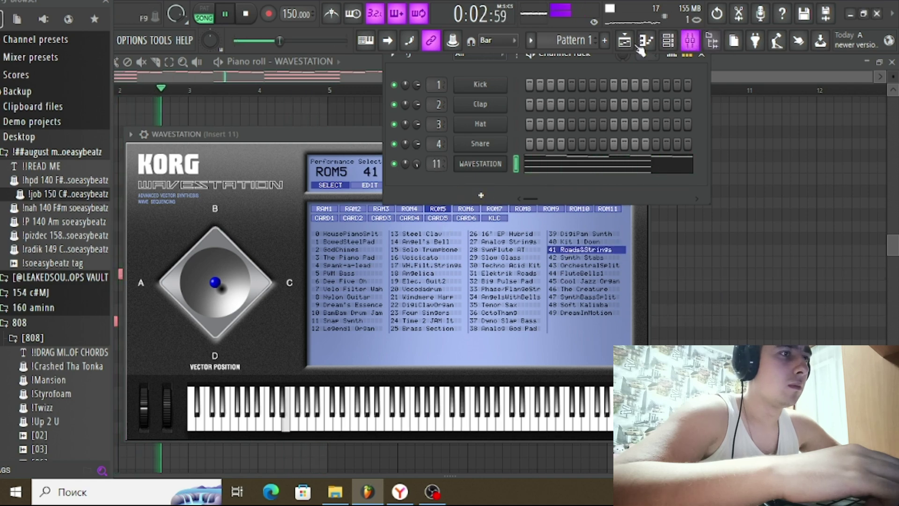
Check mixer Insert 11 for the WAVESTATION signal, then return to the piano roll and reopen the synth
left_click(690, 41)
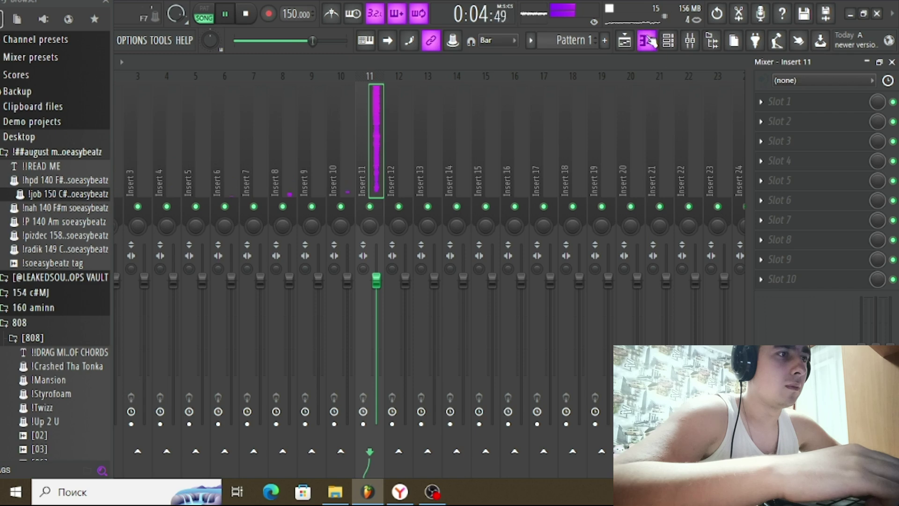
left_click(649, 41)
left_click(321, 56)
left_click(304, 61)
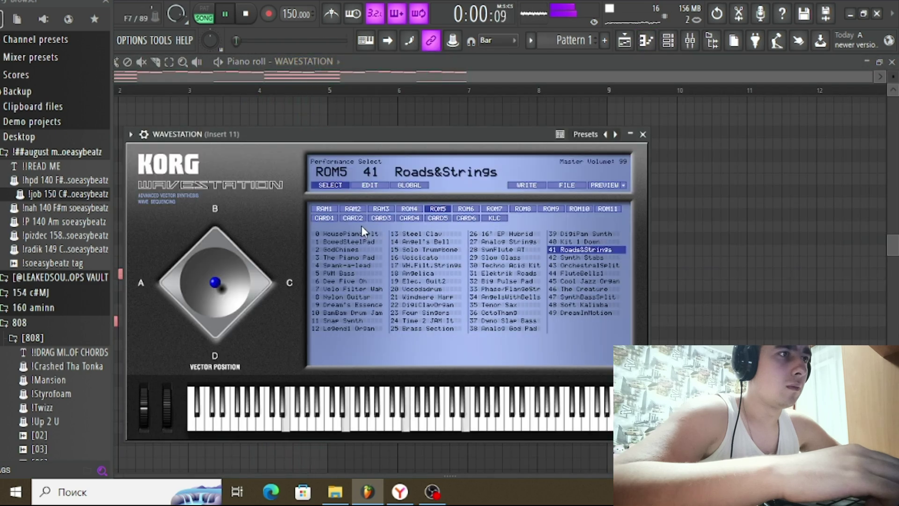
Audition ROM7 performances for the melody, including LA Bell, DigiResoBass, Slightly Belly and DigiPiano III
left_click(494, 209)
left_click(410, 241)
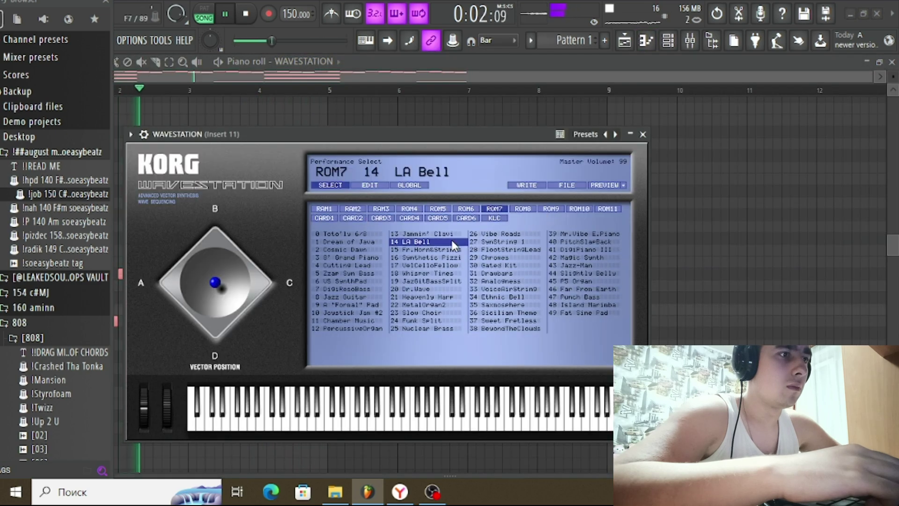
left_click(339, 257)
left_click(364, 289)
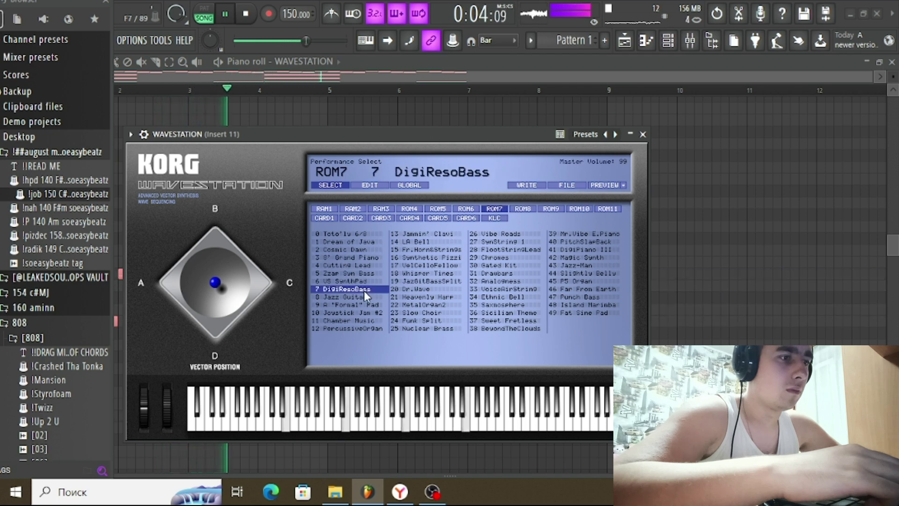
left_click(522, 281)
left_click(600, 273)
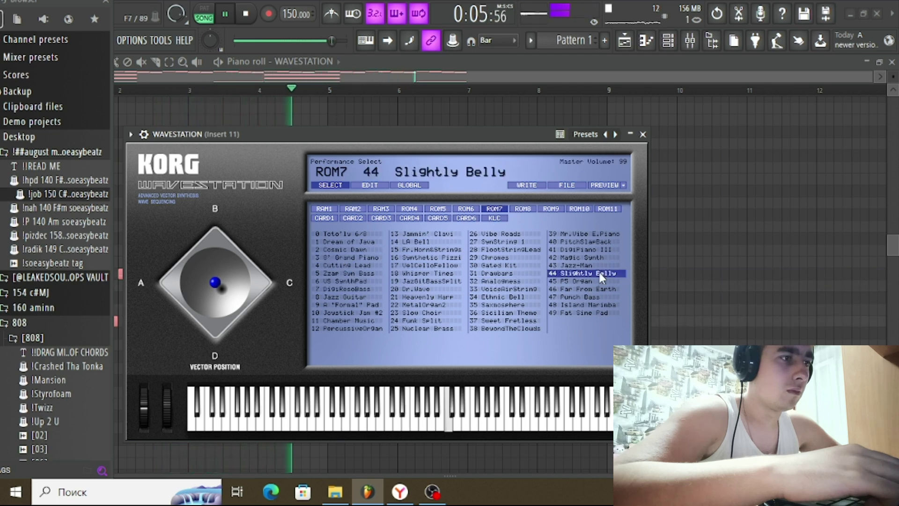
left_click(588, 241)
left_click(582, 249)
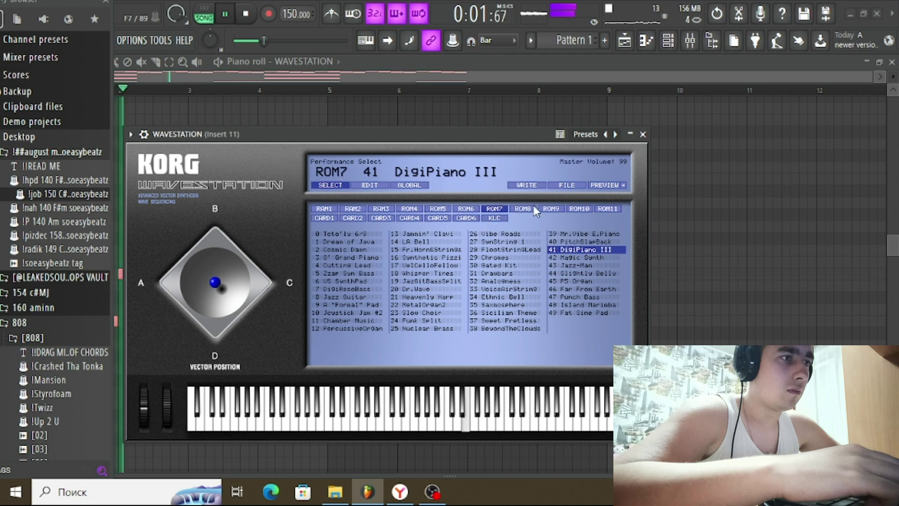
Choose the X Roads performance from the ROM8 bank, then close the synth and hide the file browser
left_click(533, 207)
left_click(490, 232)
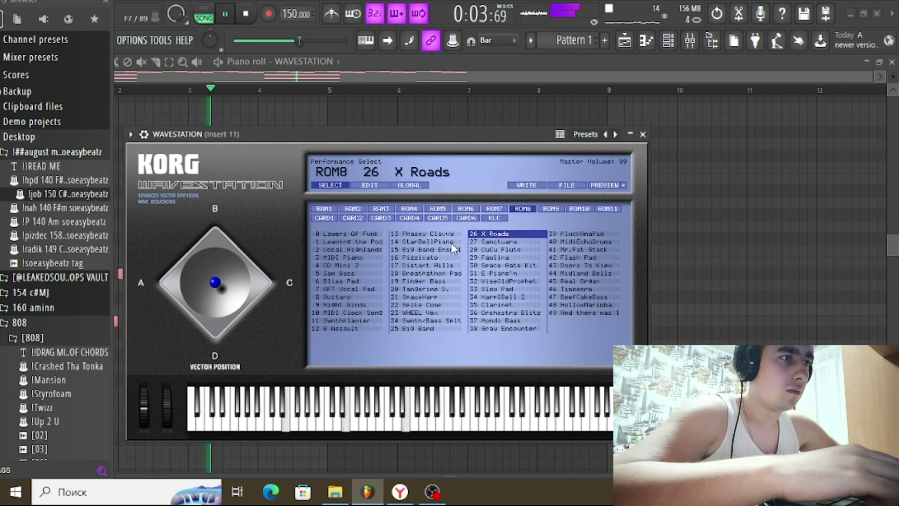
key("Escape")
left_click(105, 2)
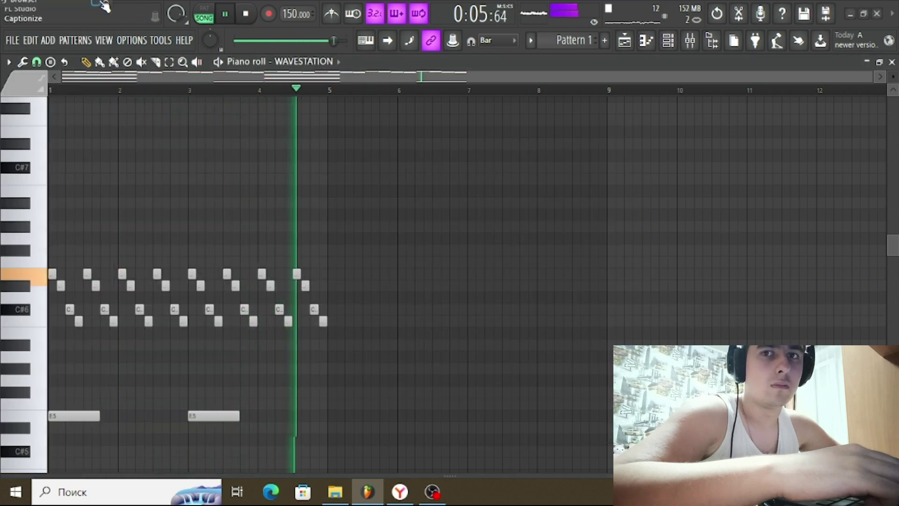
Add a half-bar E5 note in the second half of bar 2, two octaves above the existing E3 note
scroll(260, 94, "up", 2)
scroll(401, 192, "down", 10)
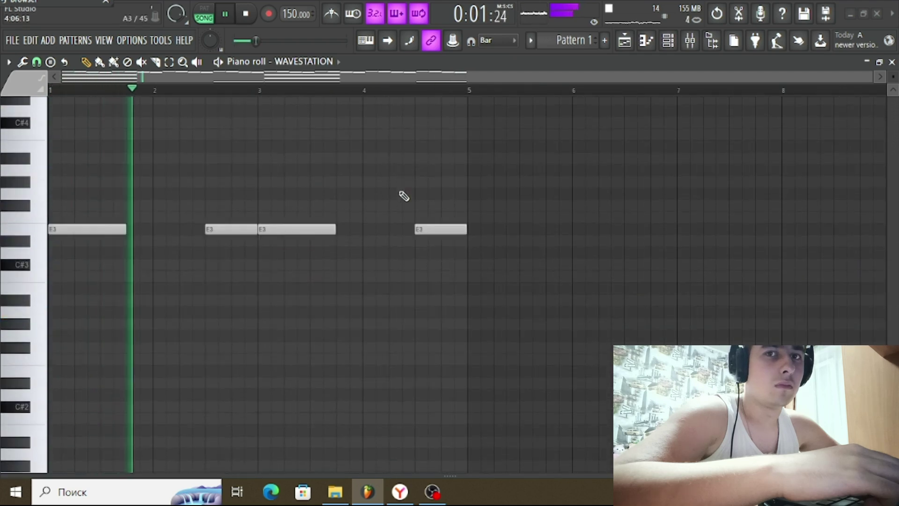
scroll(401, 193, "up", 3)
scroll(261, 206, "up", 3)
left_click(209, 191)
left_click_drag(217, 190, 245, 166)
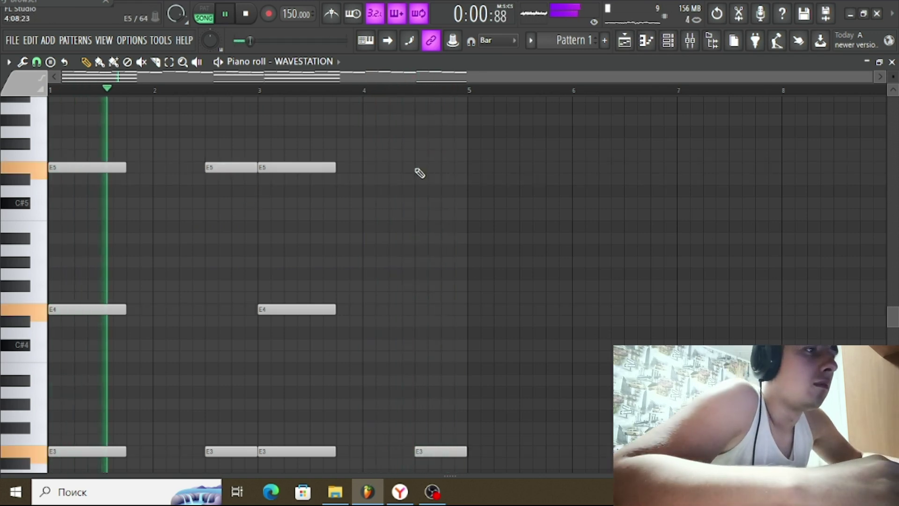
Replace the half-bar E5 note in bar 2 with E4, and add a matching E4 note in the second half of bar 4
scroll(474, 248, "down", 5)
scroll(470, 251, "up", 6)
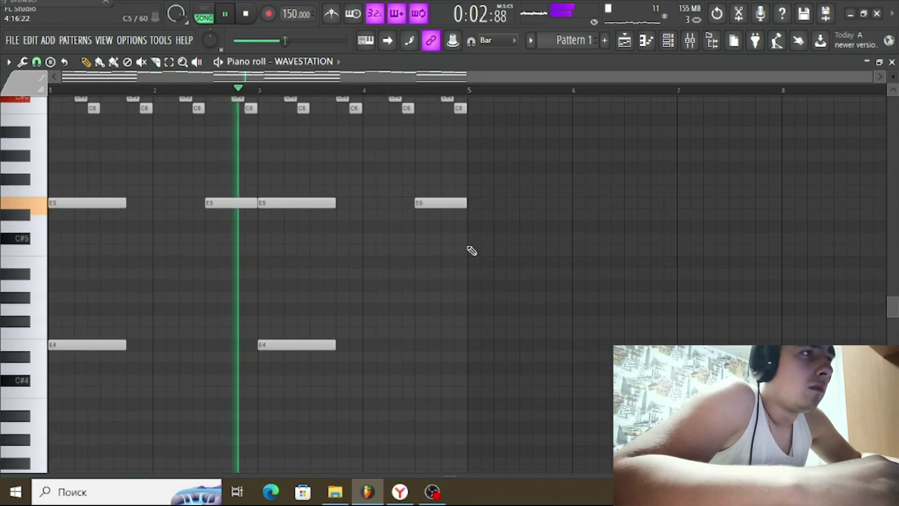
scroll(470, 251, "down", 6)
scroll(470, 251, "up", 5)
right_click(227, 167)
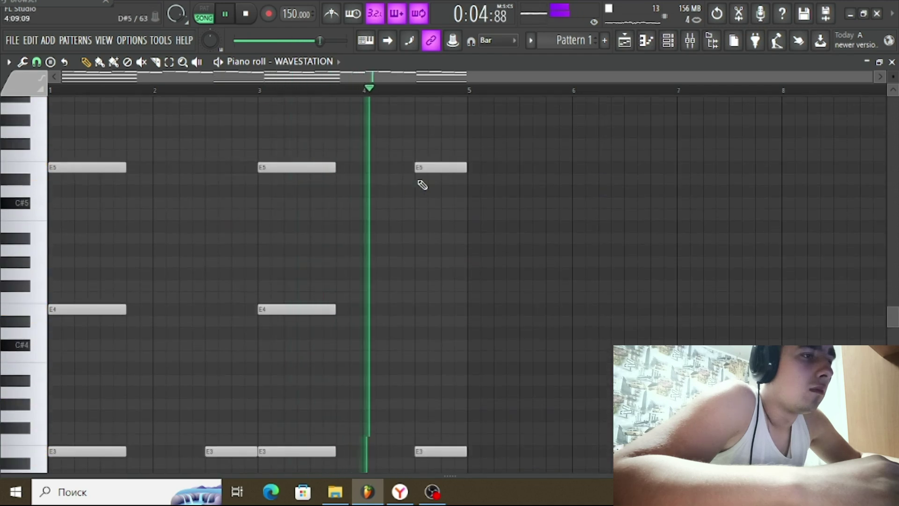
right_click(427, 167)
left_click(211, 310)
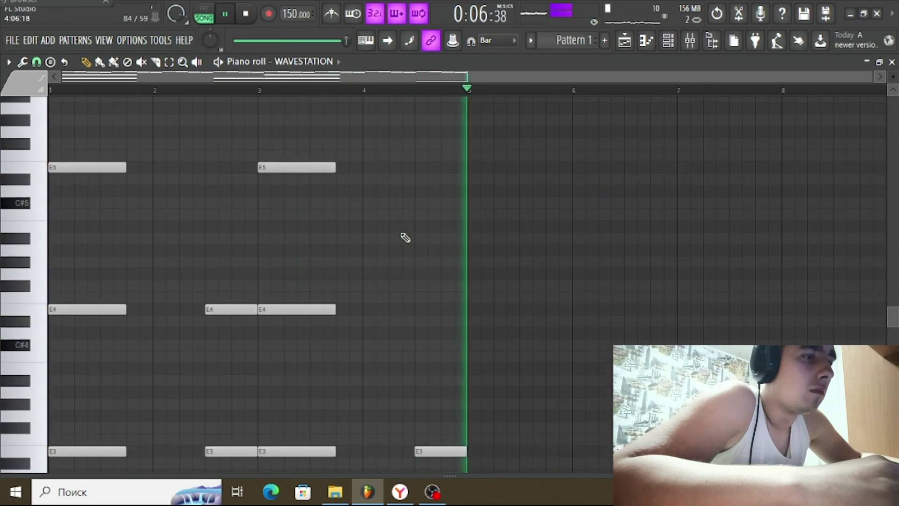
left_click(417, 168)
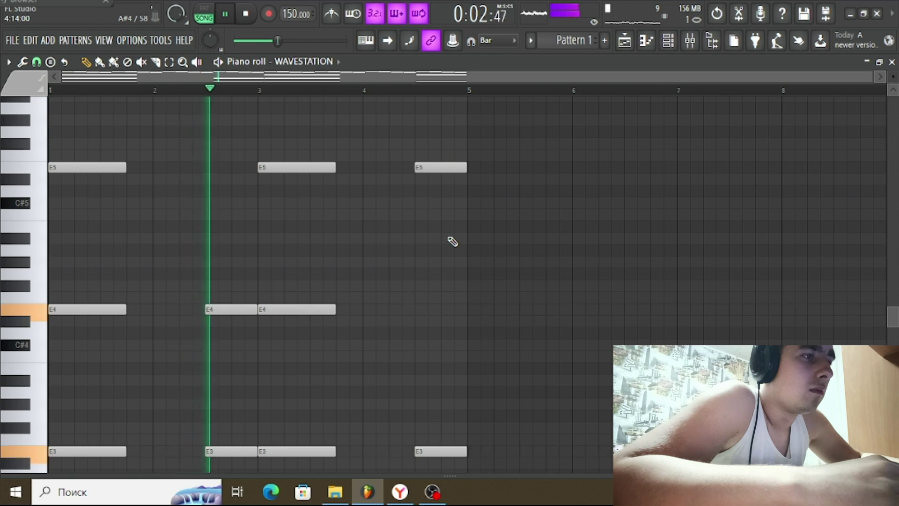
left_click_drag(426, 170, 431, 318)
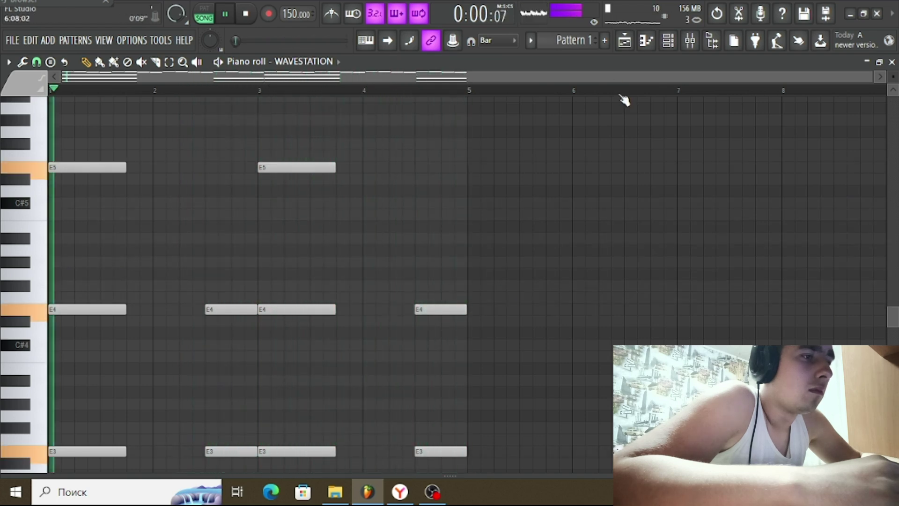
Paint three more Pattern 1 clips on Track 1 of the playlist, from bar 5 up to bar 17
left_click(624, 41)
left_click_drag(199, 119, 617, 123)
right_click(634, 124)
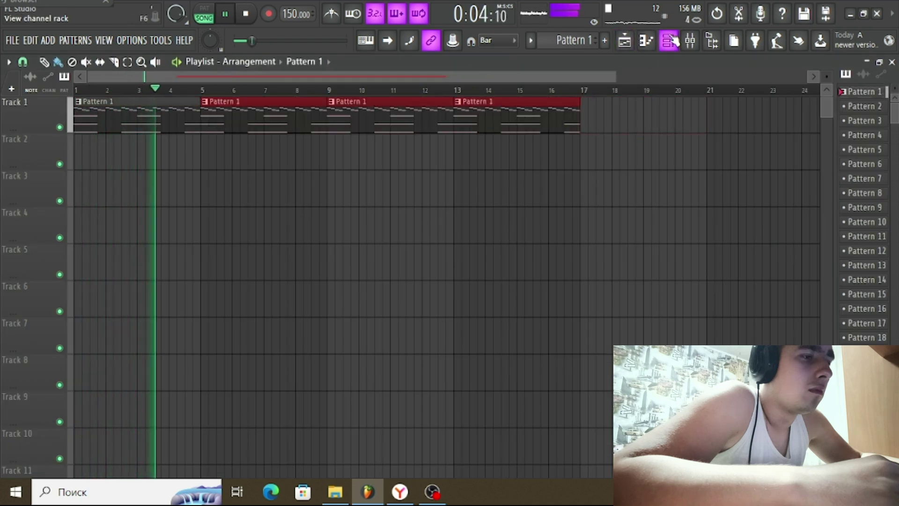
Reopen the WAVESTATION synth and audition ROM8 performances, including Midland Bells, MIDI Clock Song, SynthKlavier and Synth/Bass Splt
left_click(668, 41)
left_click(468, 165)
key("space")
left_click(588, 274)
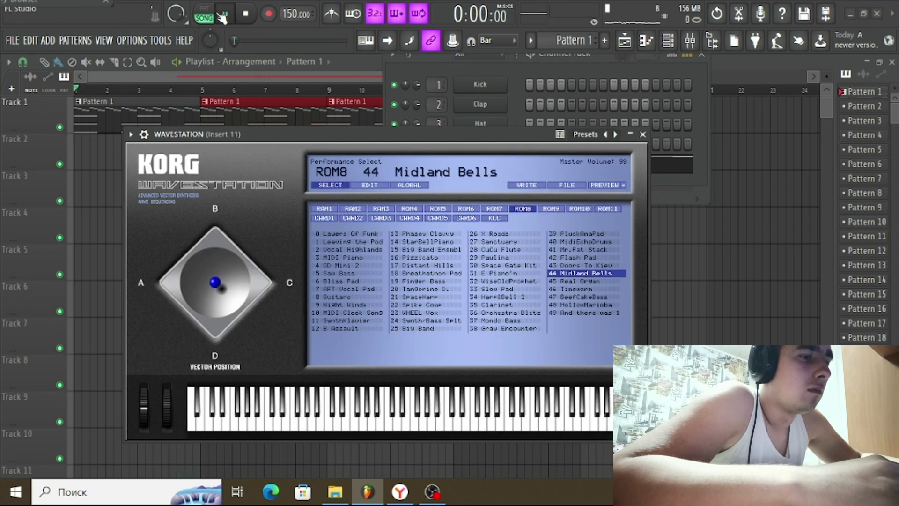
key("space")
left_click(362, 311)
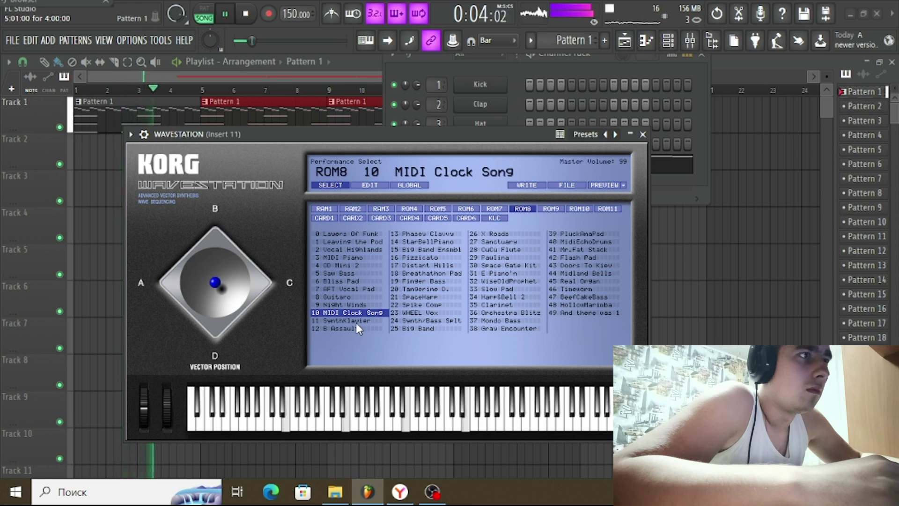
left_click(356, 322)
left_click(226, 13)
left_click(431, 320)
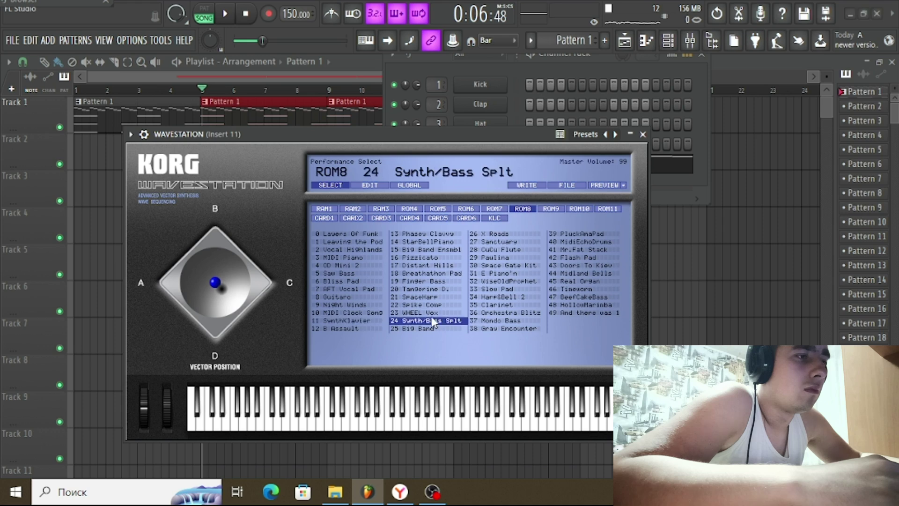
double_click(226, 14)
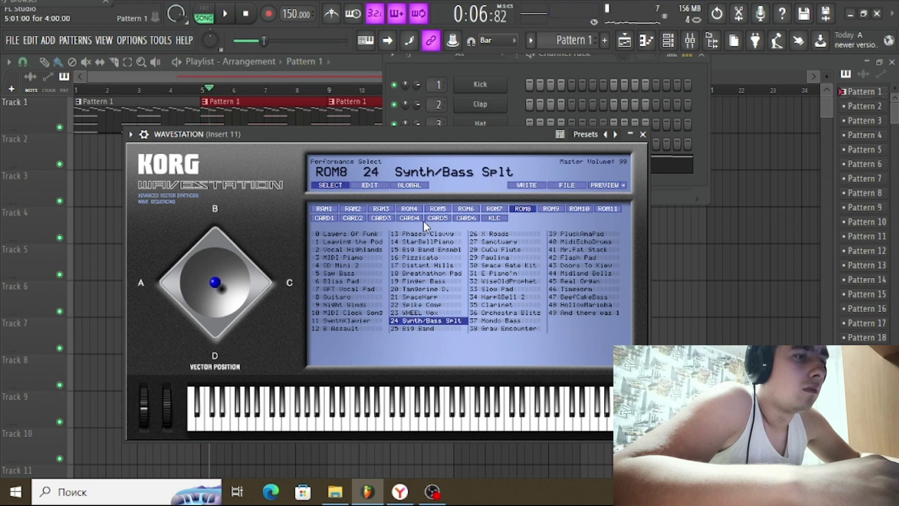
Choose the Piano Layers performance from the ROM9 bank and listen to it with the arrangement
left_click(552, 210)
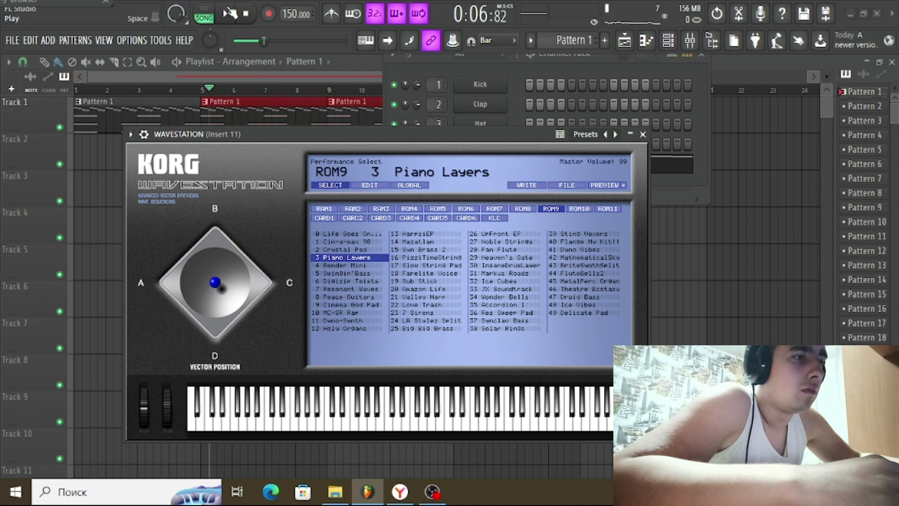
left_click(230, 13)
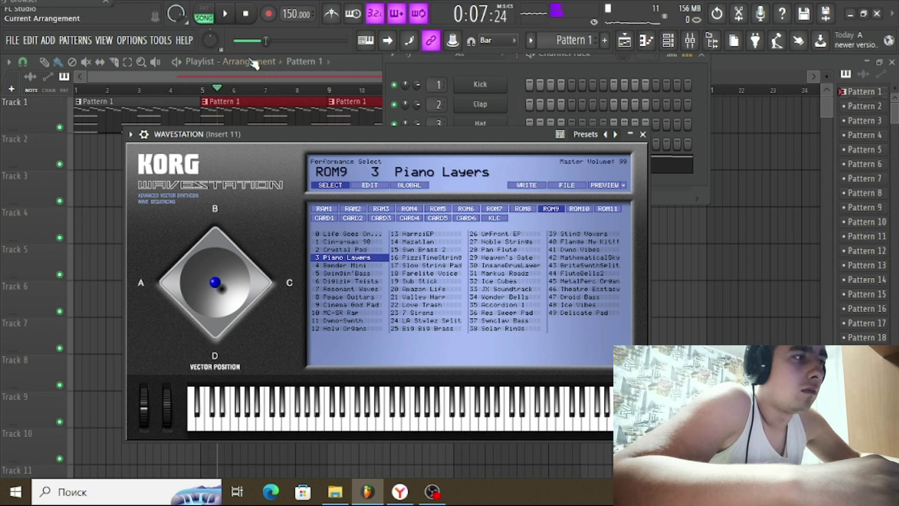
left_click(230, 13)
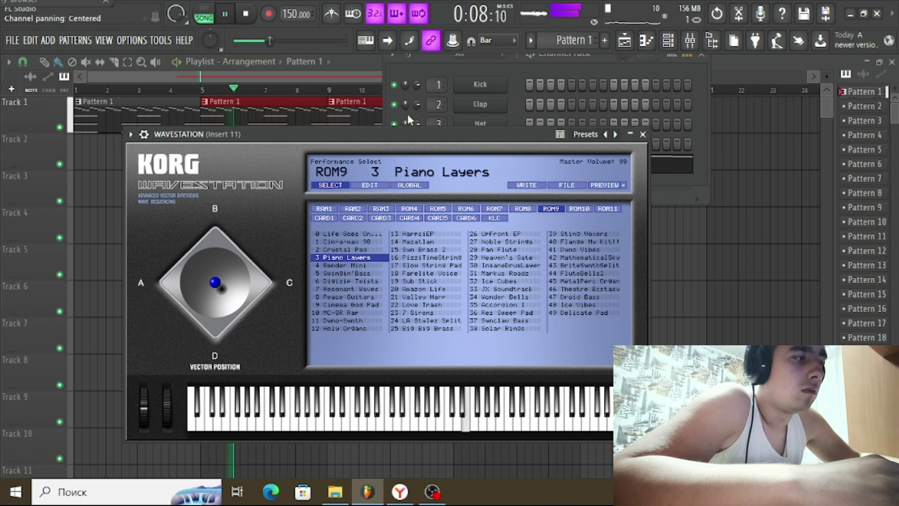
left_click(683, 261)
In Pattern 1's piano roll, add half-bar E4 and E5 notes at the start of bar 2, and E4 and E3 notes at the start of bar 4
double_click(242, 121)
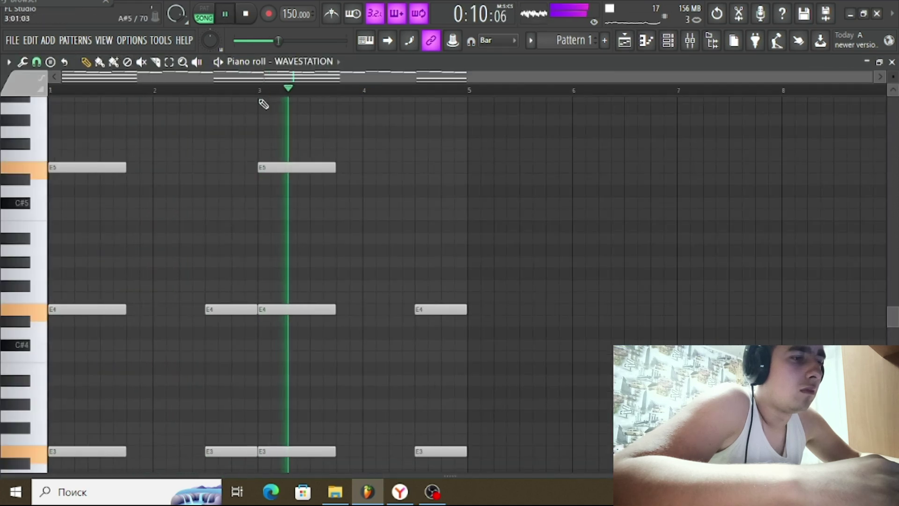
scroll(253, 243, "up", 4)
scroll(149, 333, "down", 3)
left_click(159, 346)
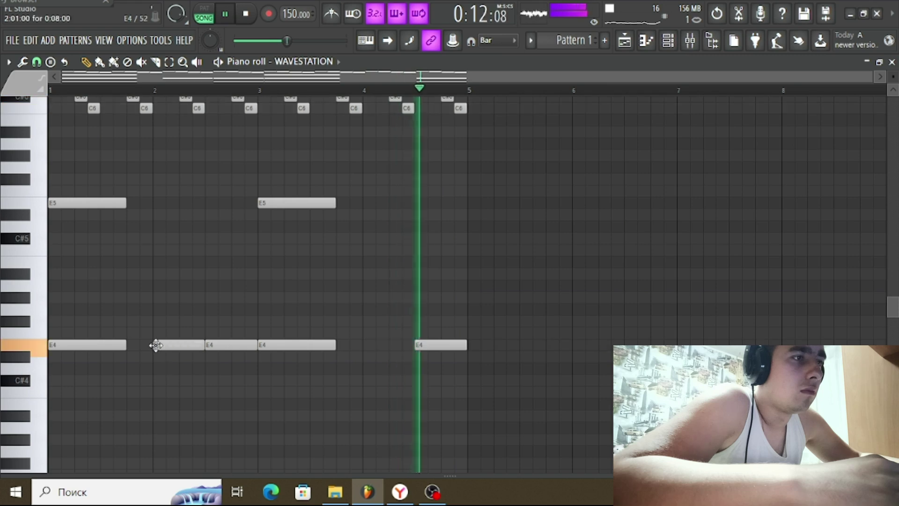
left_click(155, 202)
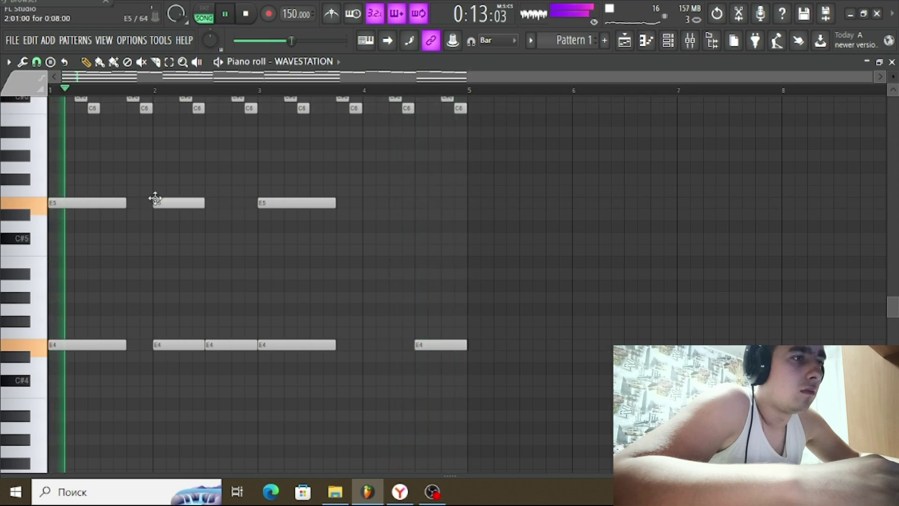
left_click(364, 345)
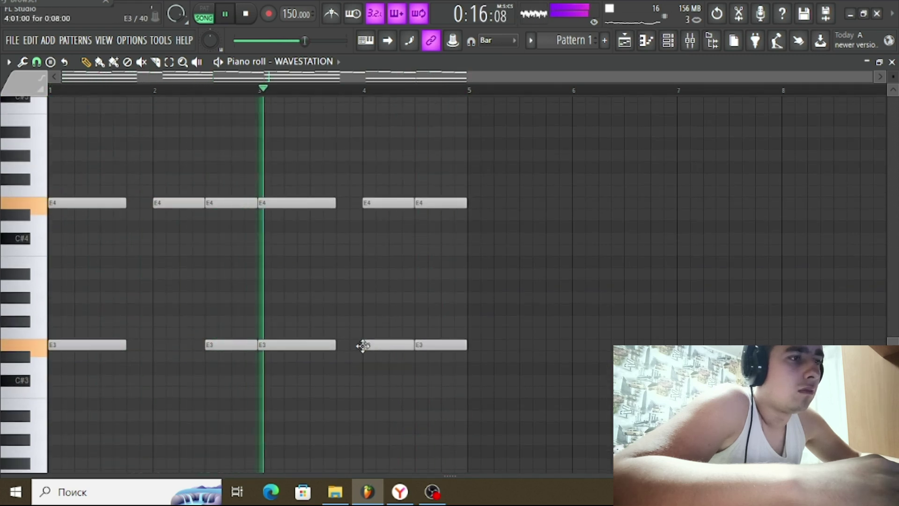
Replace the half-bar E5 note at the start of bar 2 with an E3 note
scroll(369, 397, "down", 2)
scroll(370, 374, "up", 6)
scroll(371, 372, "down", 10)
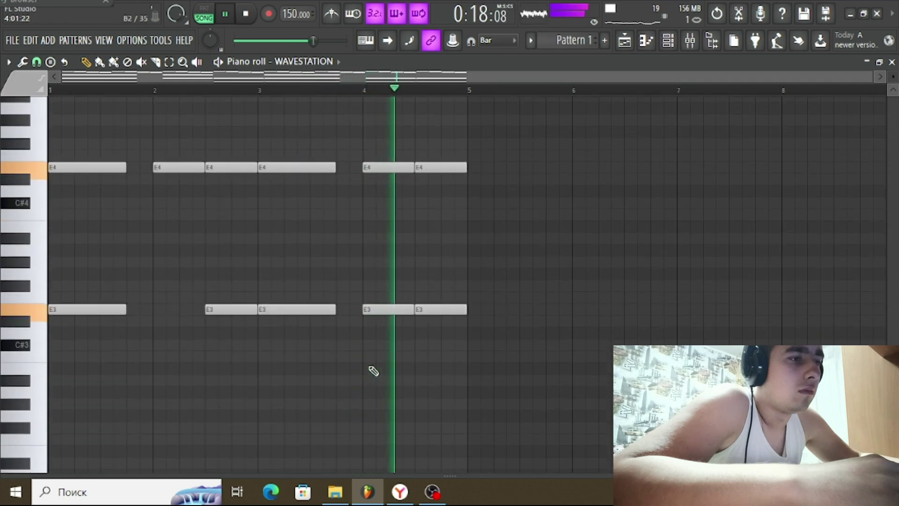
scroll(371, 371, "up", 10)
scroll(179, 173, "down", 10)
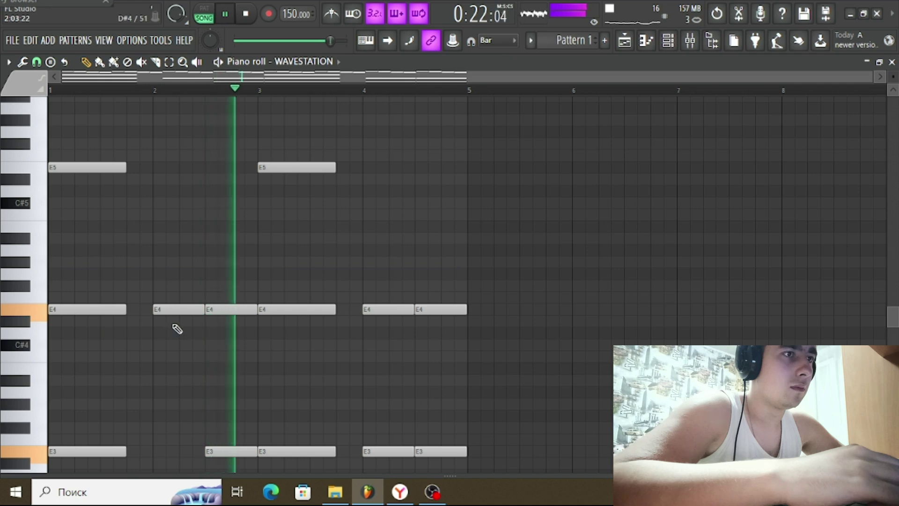
left_click_drag(197, 169, 195, 456)
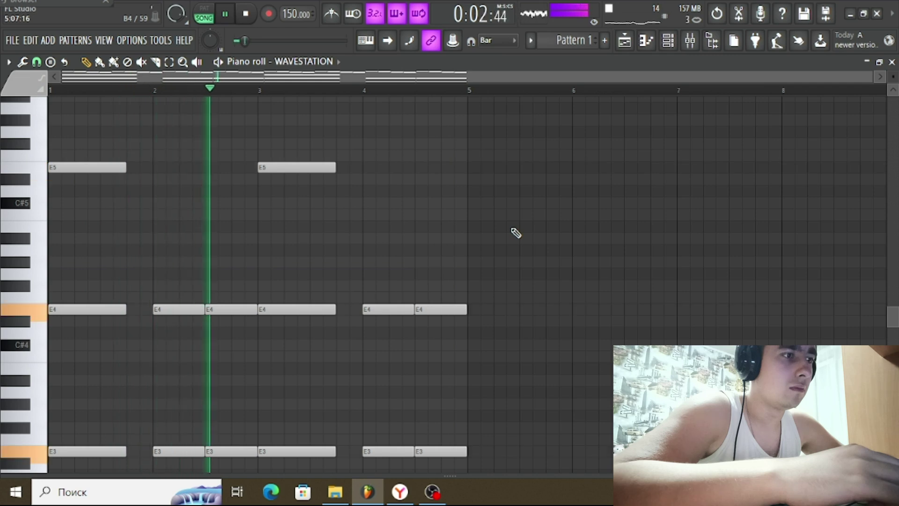
Review the Pattern 1 clips in the playlist, then return to the piano roll and reopen the synth
left_click(632, 39)
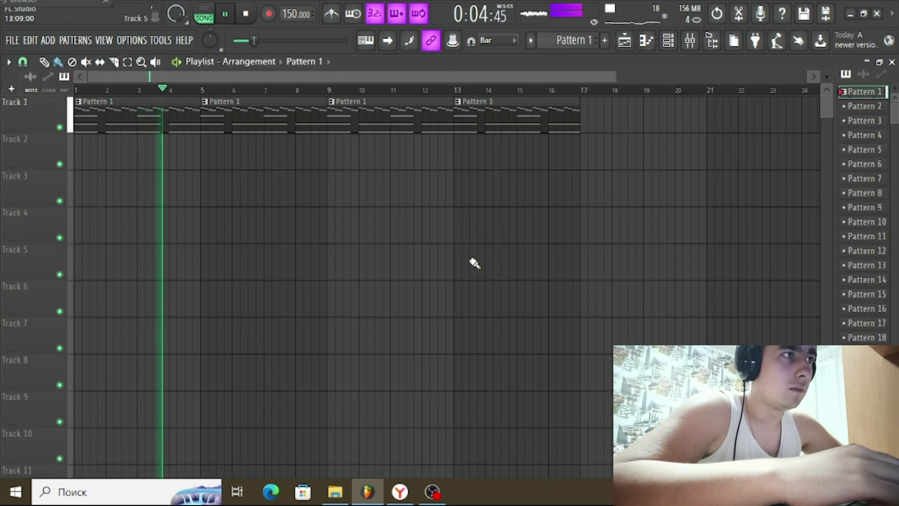
double_click(373, 115)
left_click(303, 63)
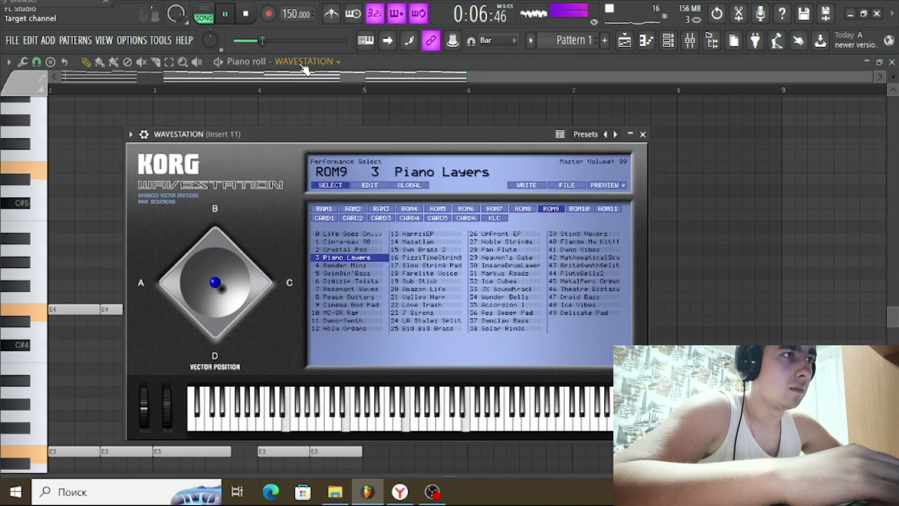
Set the tempo to 140 and load the "!nah 140 F#m soeasybeatz" melody file from the browser onto the WAVESTATION channel
left_click(109, 7)
key("space")
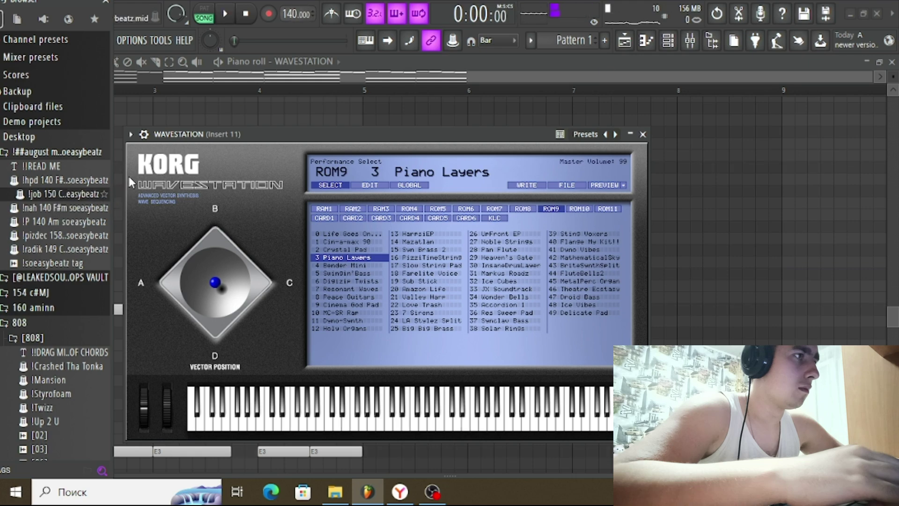
left_click(672, 42)
left_click_drag(26, 212, 500, 169)
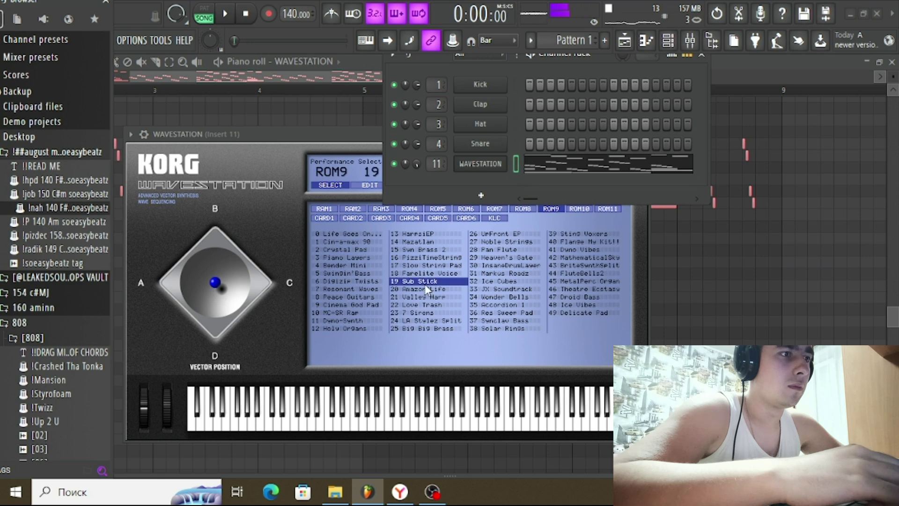
Audition the ROM9 performances Markus Roadz, BriteSynthSplit and Theatre Ecstasy with the newly loaded melody
left_click(513, 273)
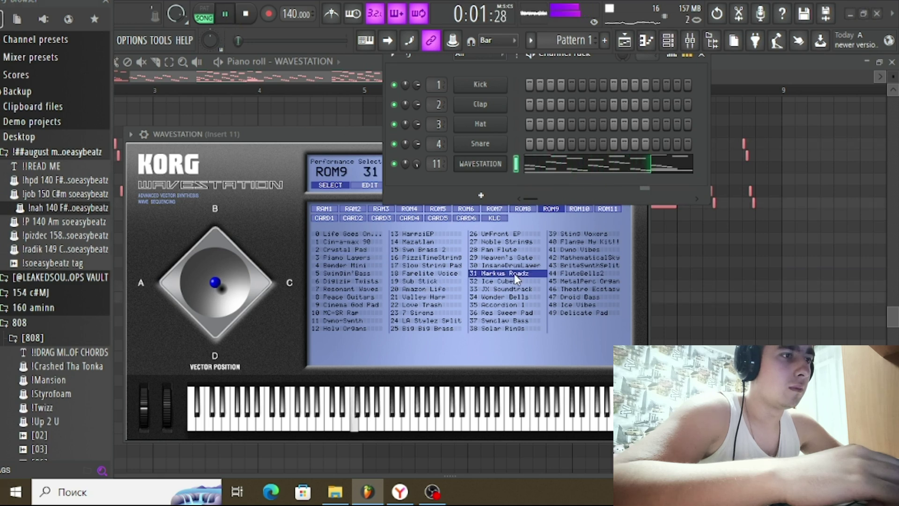
left_click(586, 265)
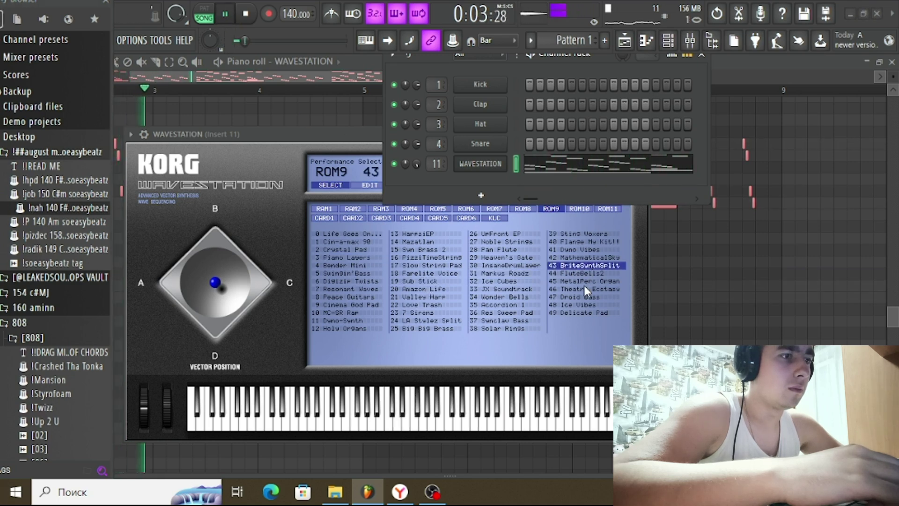
left_click(584, 287)
Audition CARD2 performances with the melody, including JoystickJam, Attack Brass and Psycho:Room
left_click(360, 216)
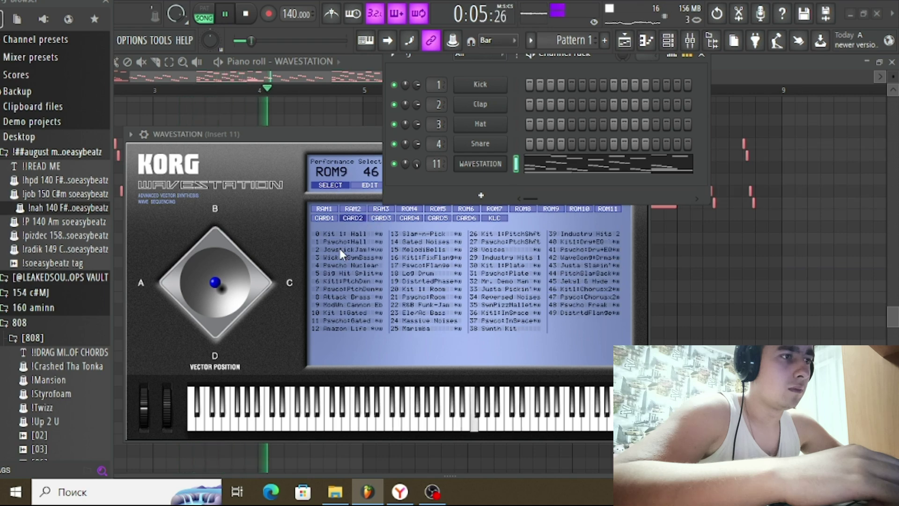
left_click(339, 249)
left_click(345, 280)
left_click(349, 297)
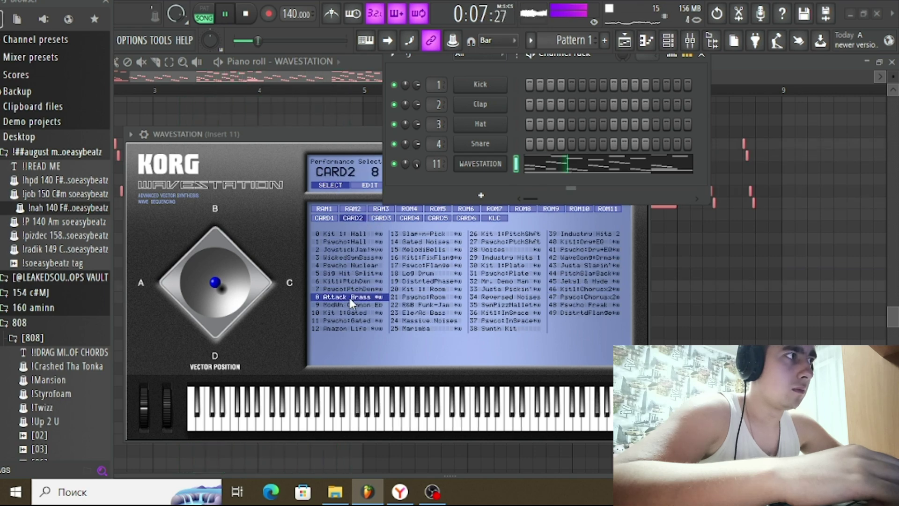
left_click(459, 297)
left_click(324, 134)
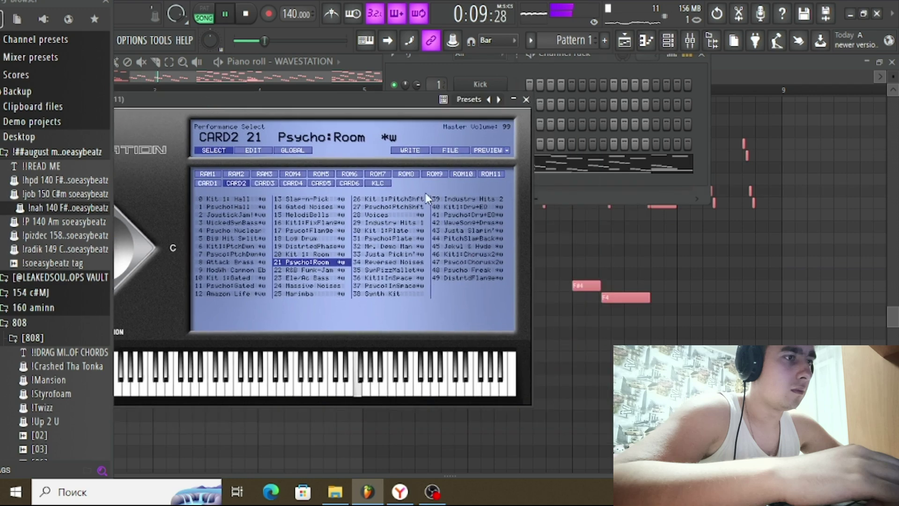
Try several ROM11 performances, including DigitalResWave, and select Song Bells
left_click(499, 176)
left_click(440, 201)
left_click(387, 230)
left_click(309, 239)
left_click(204, 255)
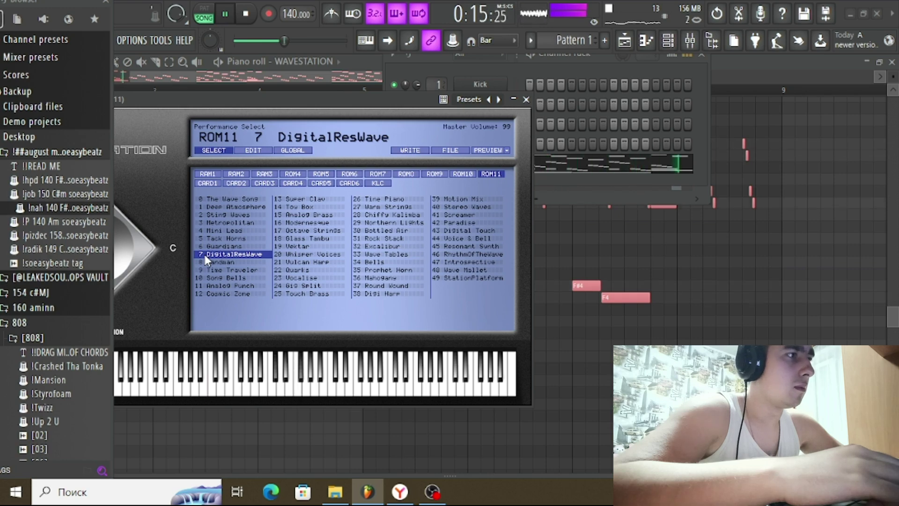
left_click(243, 277)
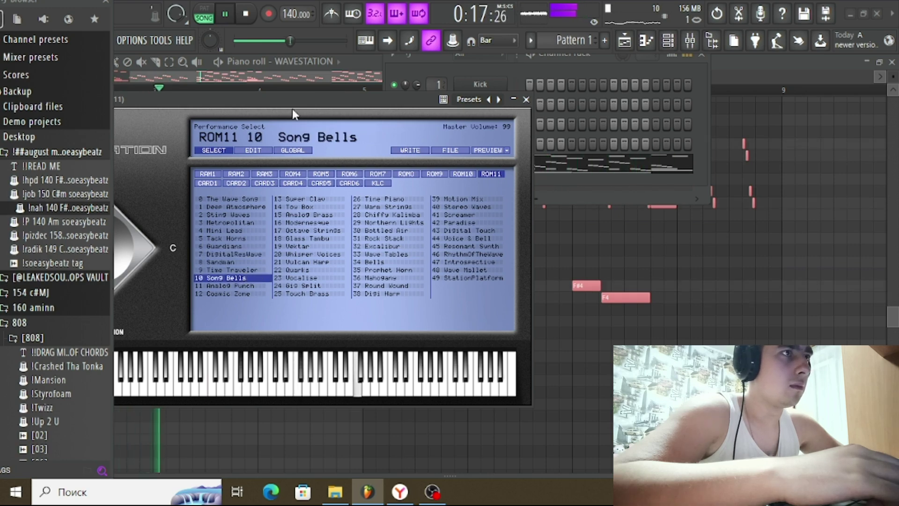
Close the synth and hide the file browser, then play the loaded melody from the start
left_click_drag(290, 103, 381, 339)
key("Escape")
key("Escape")
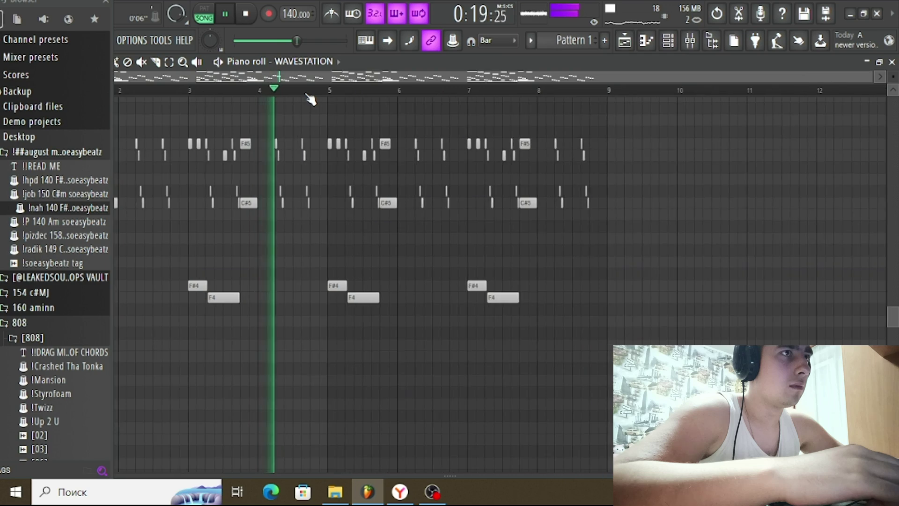
left_click(107, 3)
key("space")
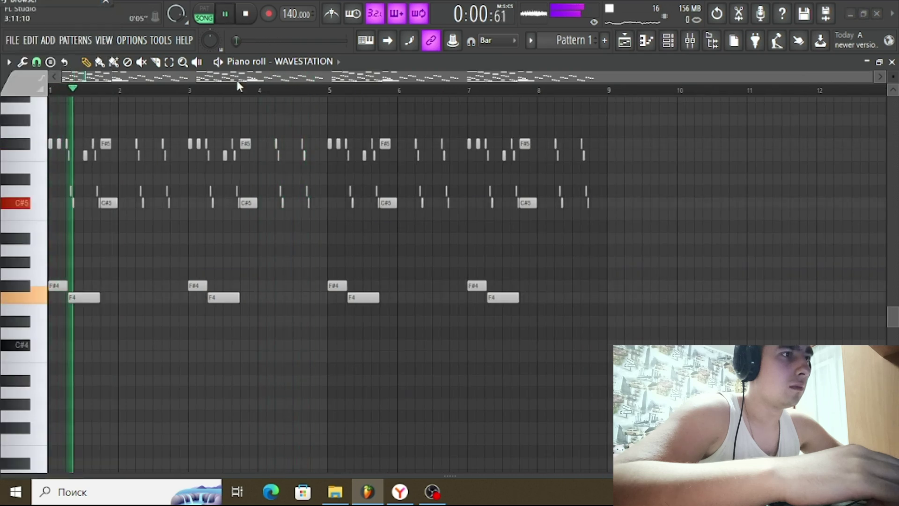
Reopen the Wavestation synth and audition the ROM11 performances Metropolitan and Deep Atmosphere with the melody
left_click(316, 64)
left_click_drag(314, 360, 382, 126)
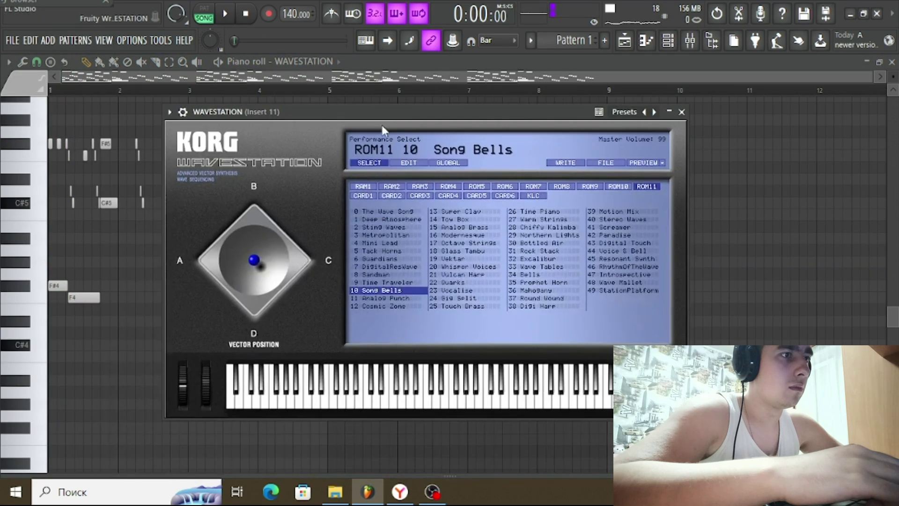
left_click(226, 17)
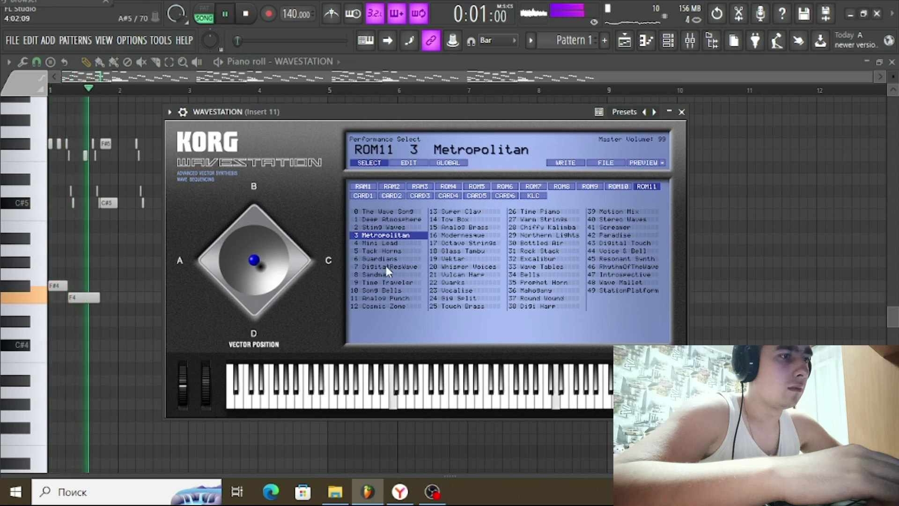
key("space")
left_click(387, 220)
key("space")
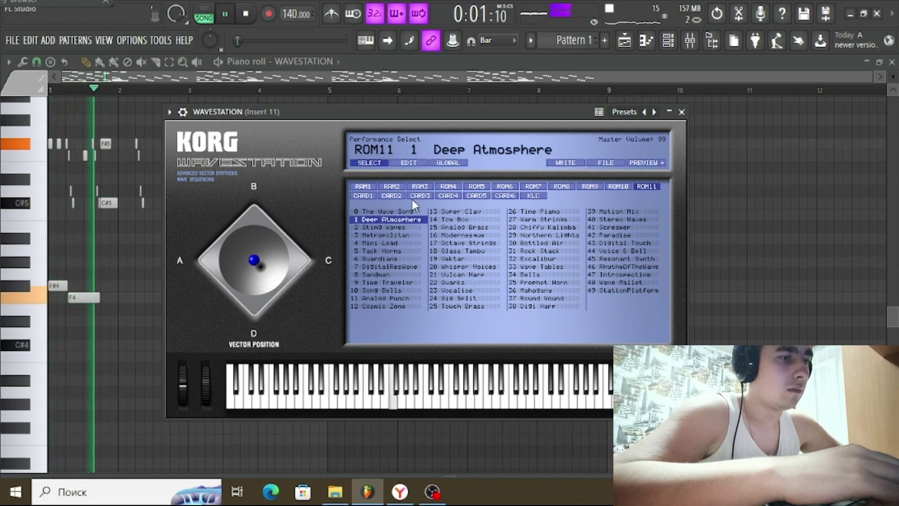
Try CARD1 performances, including The Wave Girls, and select Vectorist
left_click(373, 195)
left_click(379, 236)
left_click(392, 298)
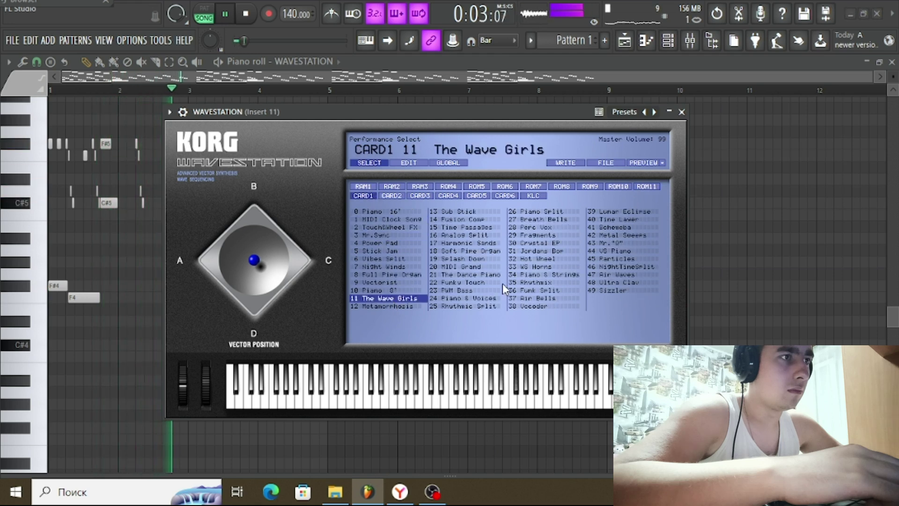
left_click(393, 282)
left_click(399, 290)
left_click(424, 282)
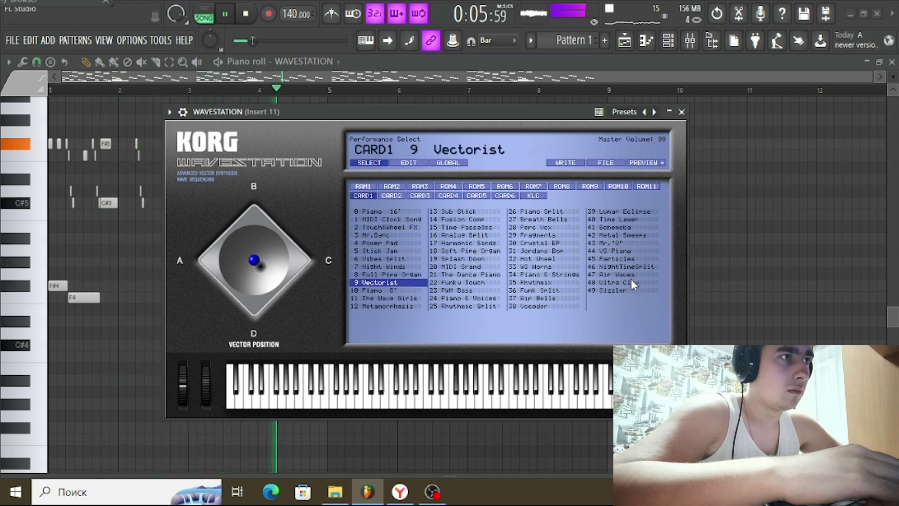
Close the synth, replay the melody and select bar 1 in the piano roll
key("Escape")
key("space")
key("space")
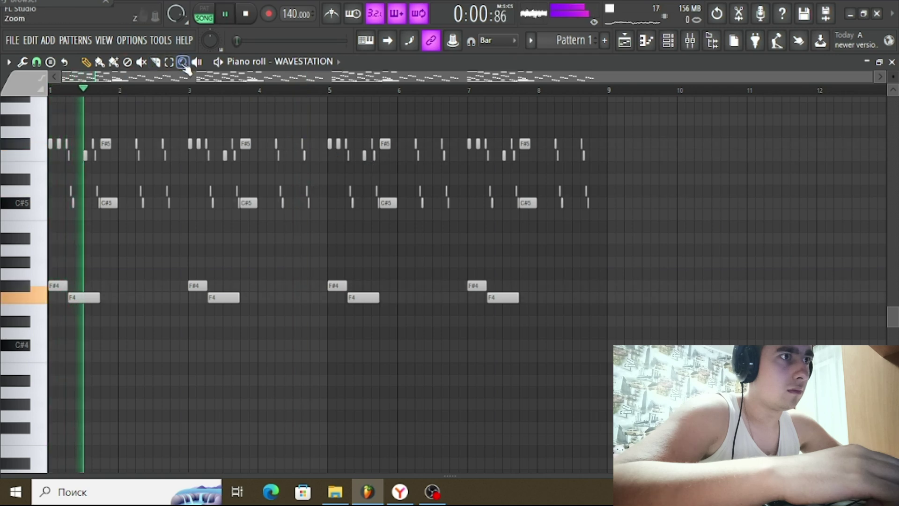
left_click_drag(121, 89, 2, 96)
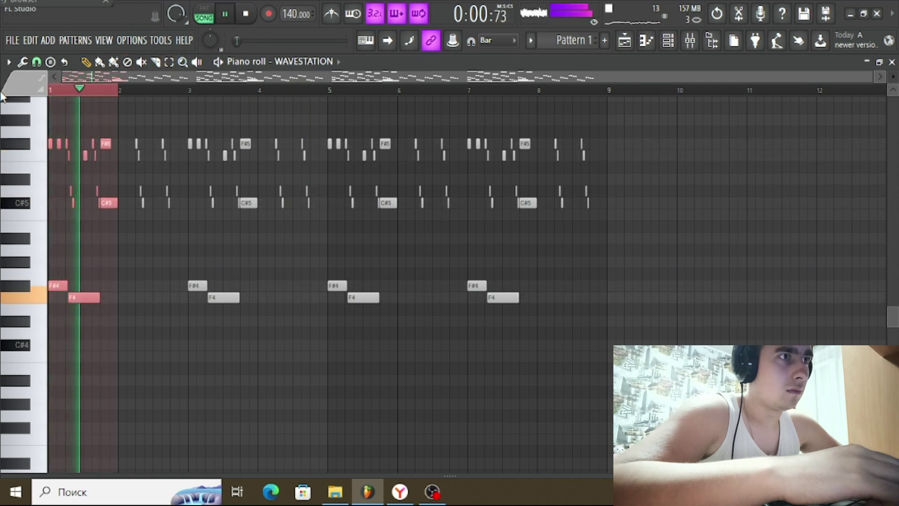
key("space")
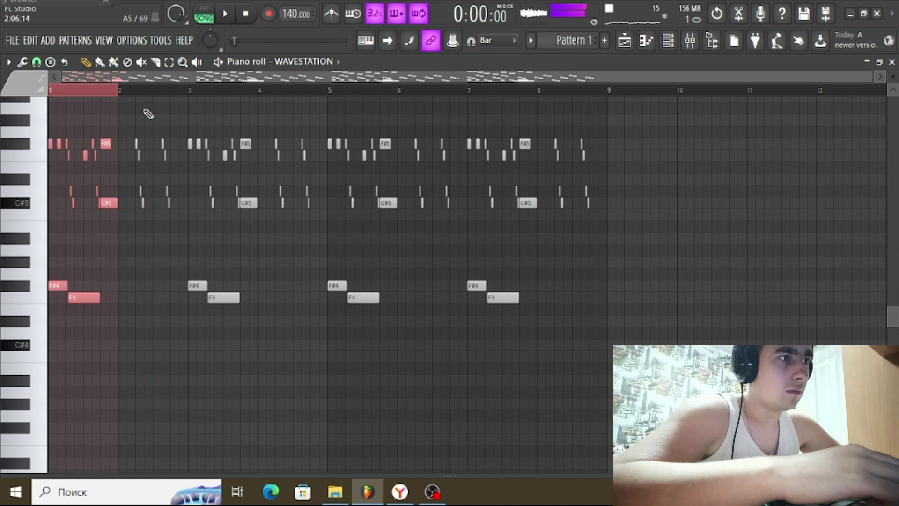
Play Pattern 1 in pattern mode and examine the melody's higher notes in the piano roll
left_click(626, 47)
key("space")
scroll(85, 90, "up", 5)
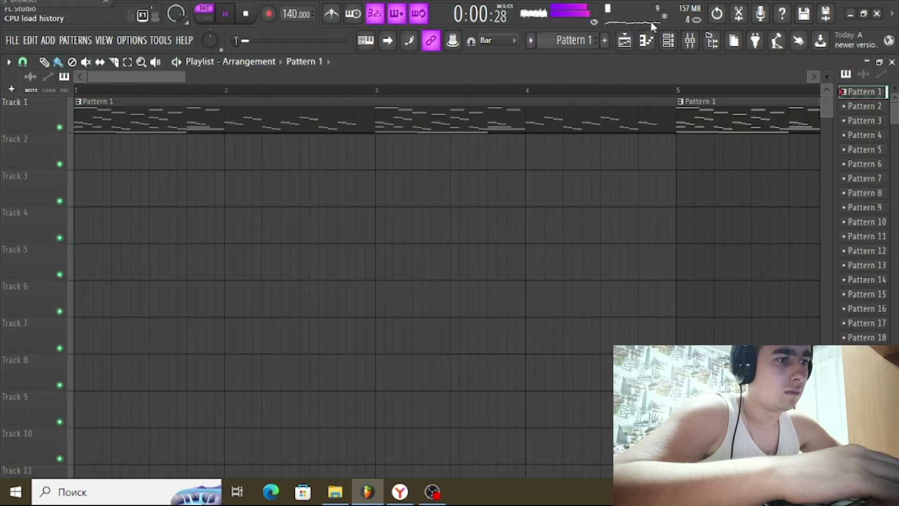
left_click(647, 41)
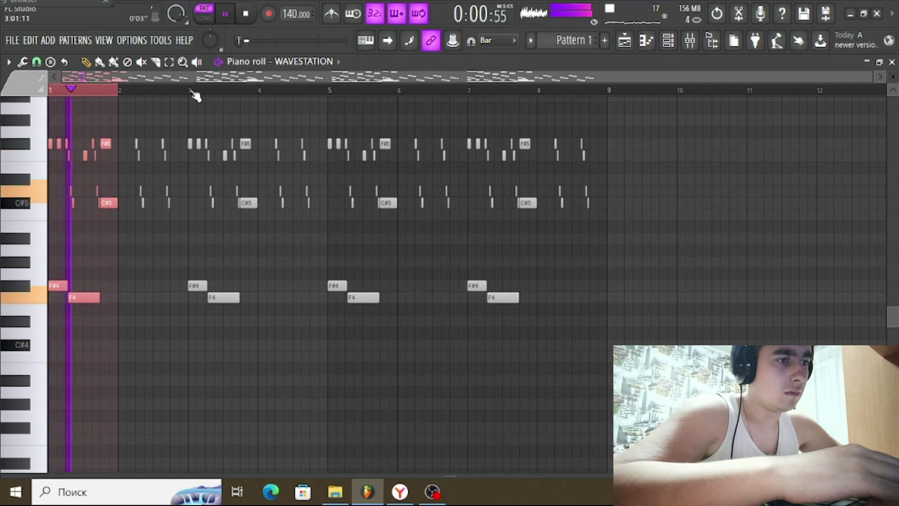
scroll(153, 179, "up", 4)
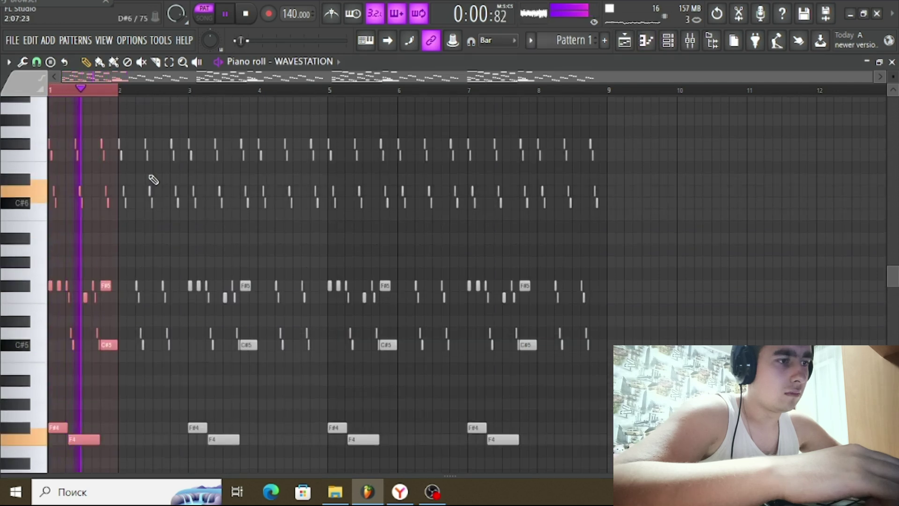
scroll(146, 141, "up", 3)
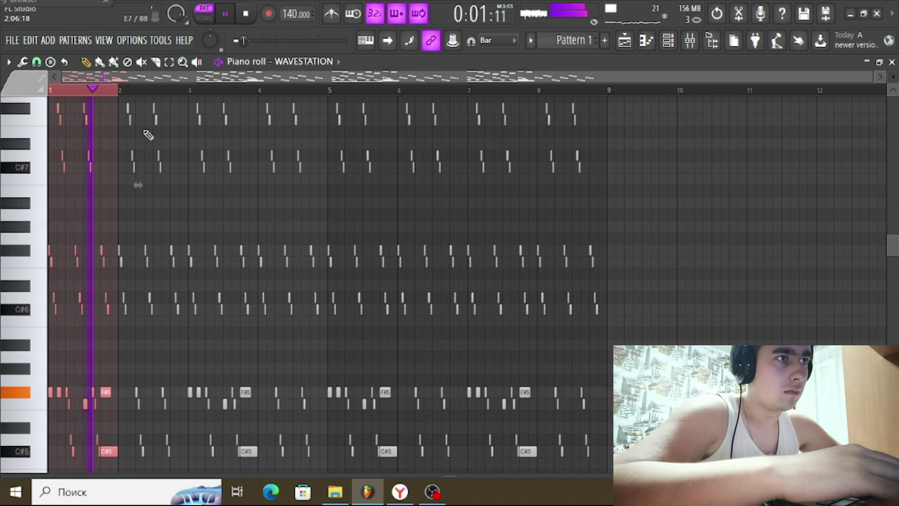
scroll(148, 135, "down", 2)
key("space")
Shorten the first Pattern 1 clip on Track 1 in the playlist and play it in song mode
key("F5")
scroll(177, 94, "down", 4)
mouse_move(134, 113)
left_mouse_down()
mouse_move(150, 113)
mouse_move(134, 113)
left_mouse_up()
key("space")
left_click_drag(586, 101, 183, 100)
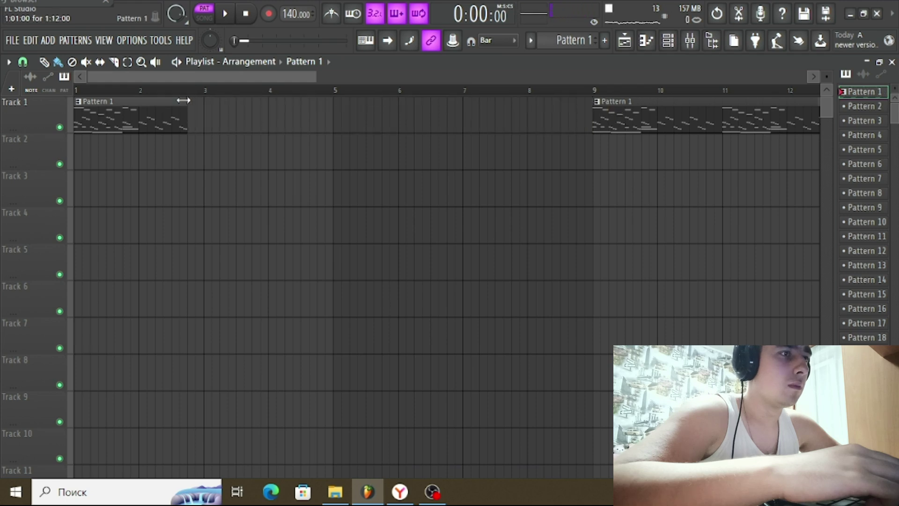
key("l")
key("space")
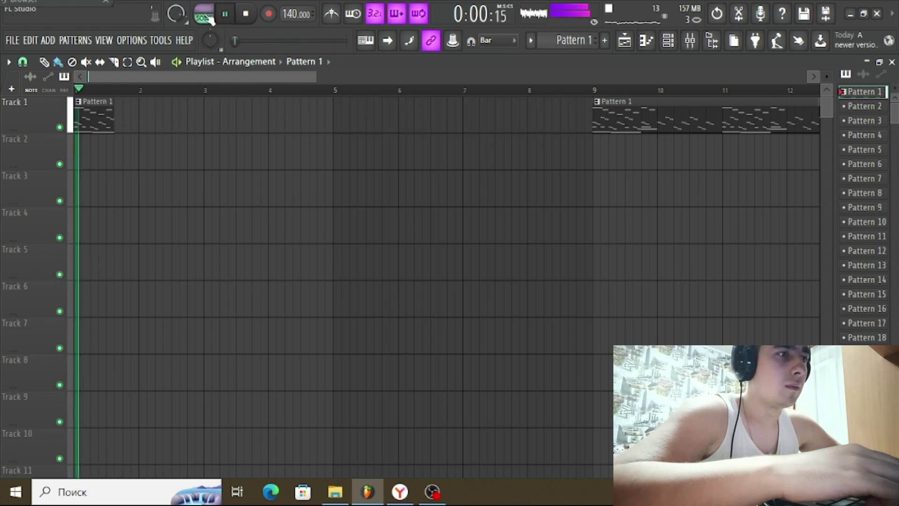
key("space")
Make the first Track 1 clip one bar long, replacing the old clips with repeated copies up to bar 17
left_click_drag(113, 130, 482, 136)
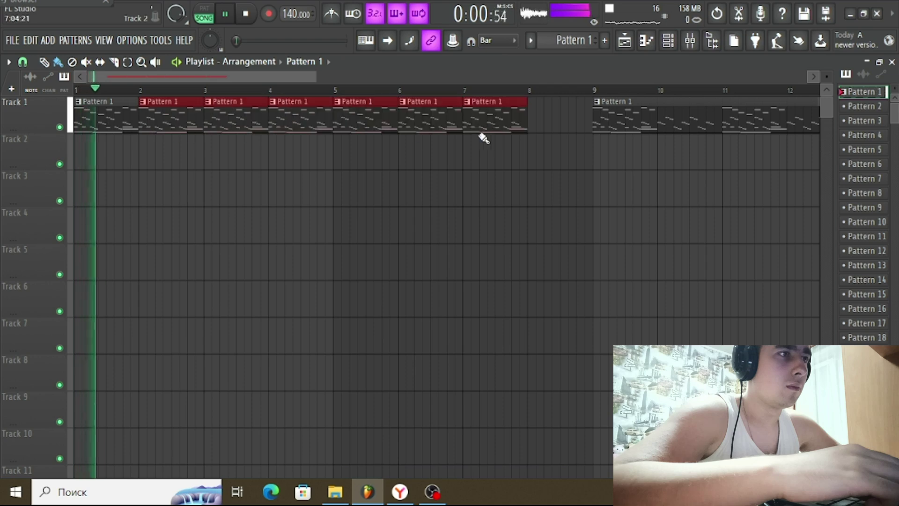
scroll(341, 80, "down", 3)
right_click(331, 113)
right_click(440, 122)
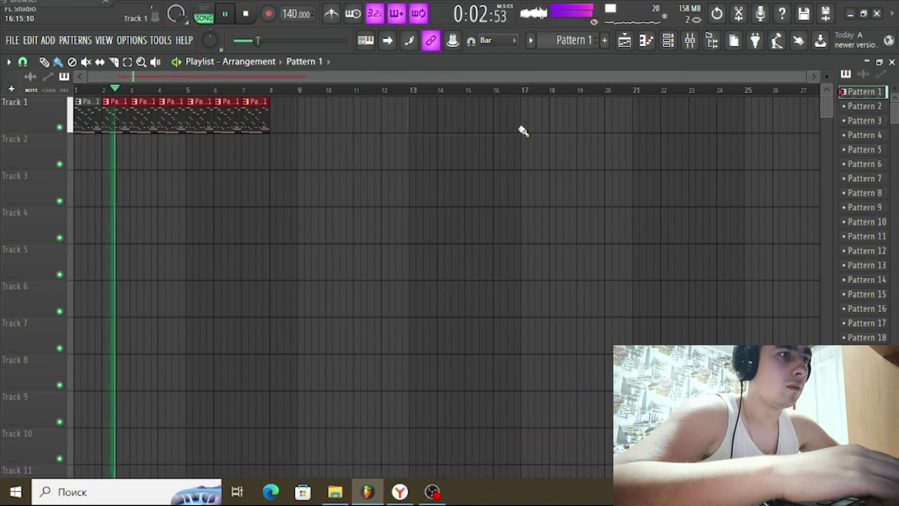
left_click_drag(275, 121, 509, 127)
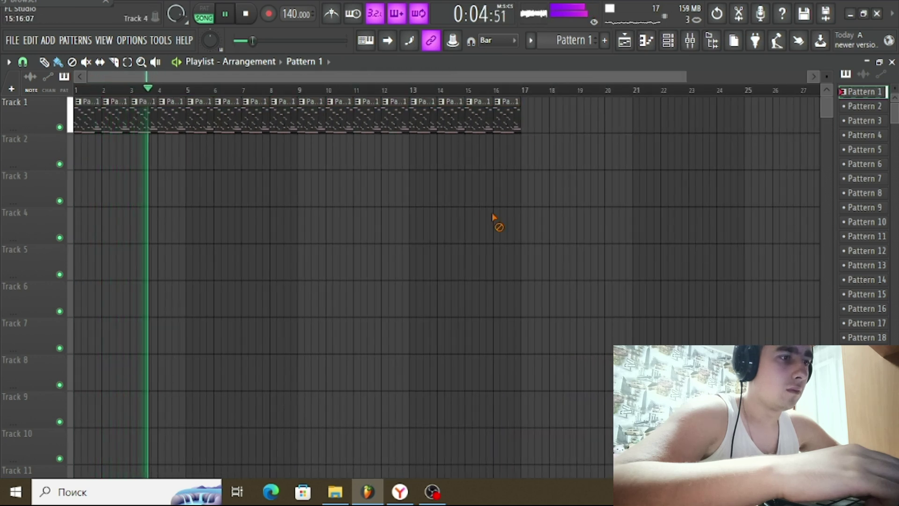
Stop playback and render Pattern 1 as an audio clip
double_click(192, 128)
key("space")
left_click(625, 41)
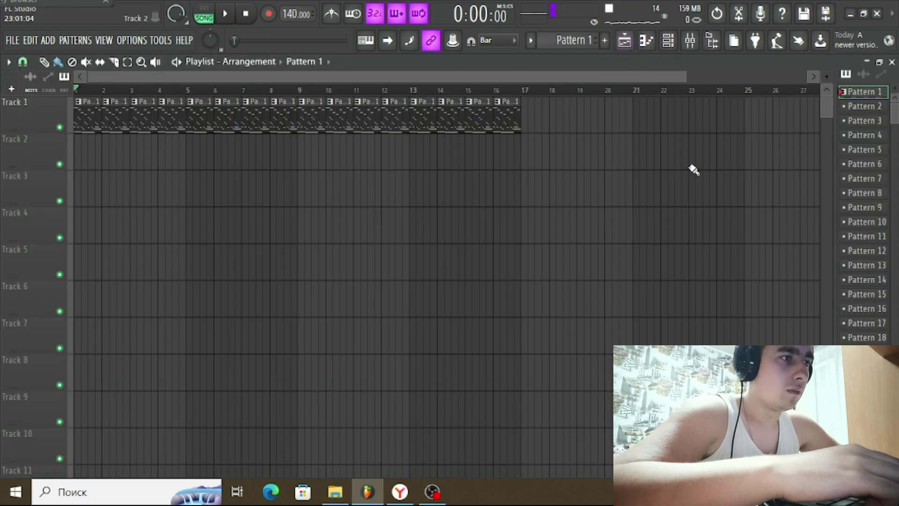
right_click(846, 91)
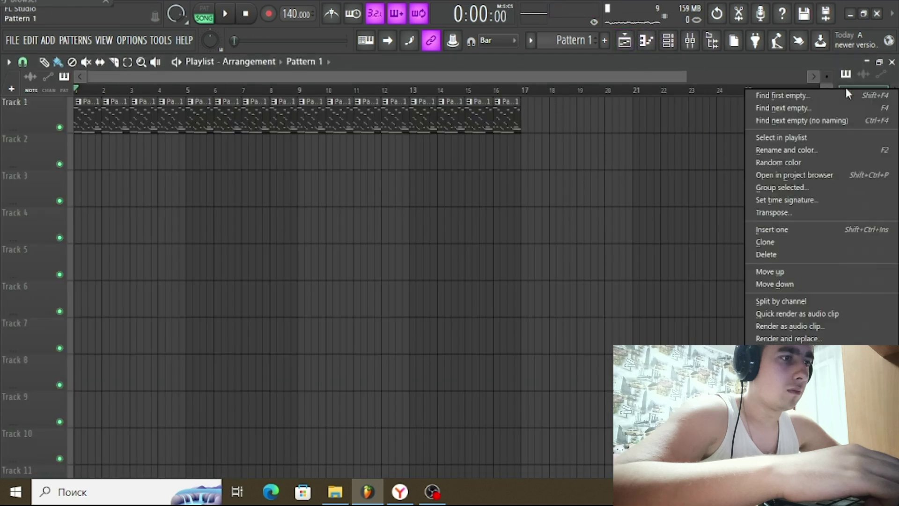
left_click(819, 326)
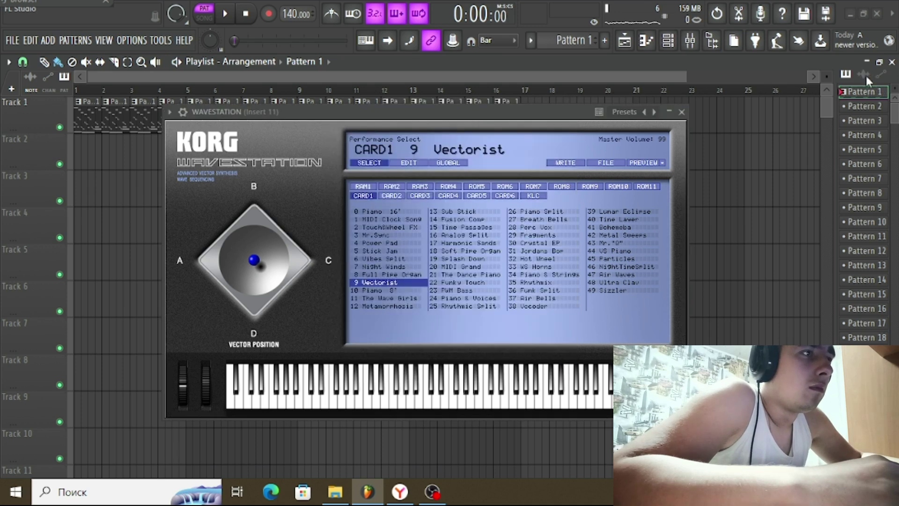
Place the rendered Pattern 1 audio clip at the start of Track 3 and mute Track 1
left_click(863, 73)
key("Escape")
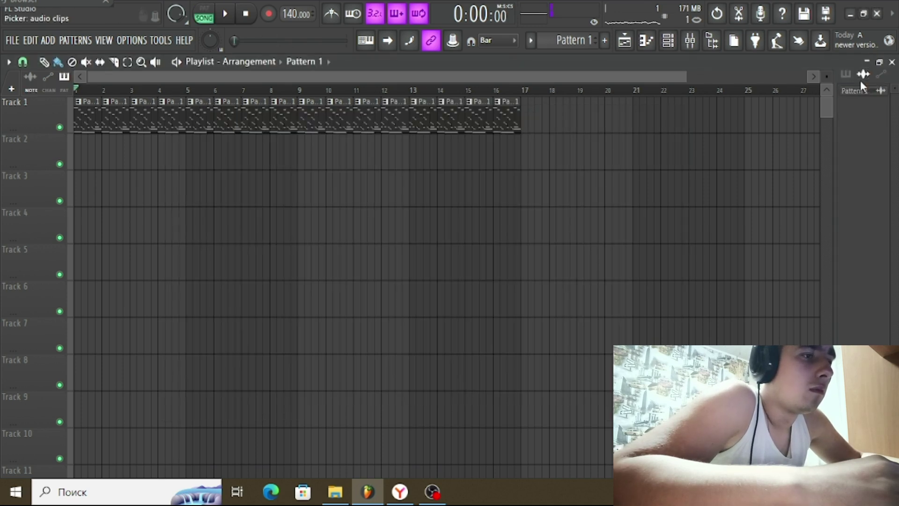
left_click_drag(708, 160, 55, 180)
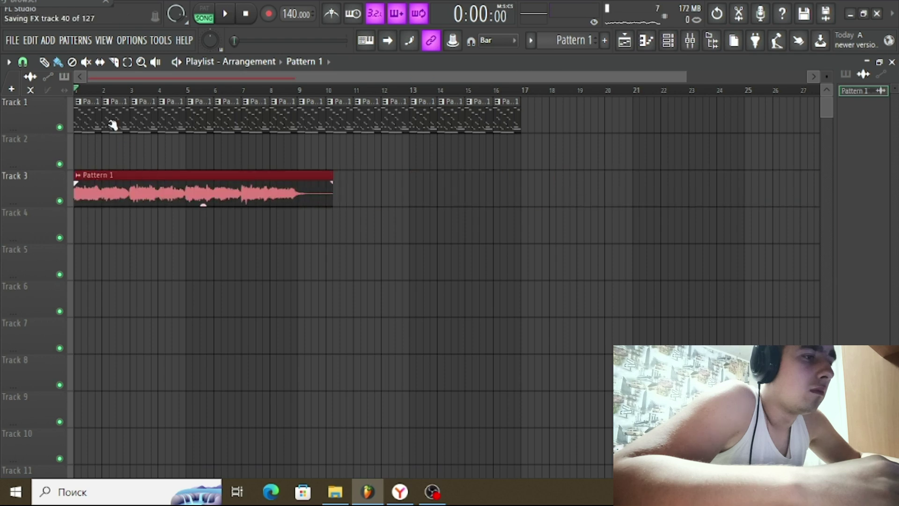
left_click(61, 129)
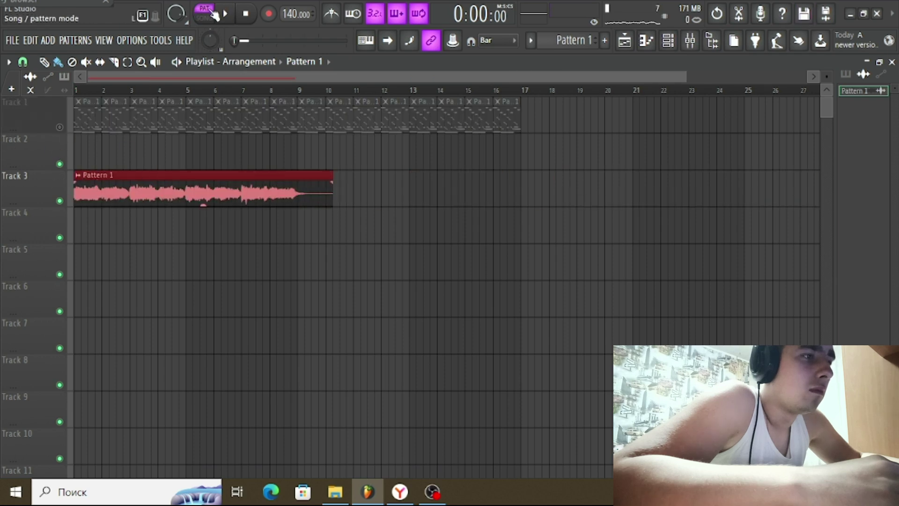
Trim the Track 3 audio clip to two bars and add a copy from bar 3 during song playback
key("l")
key("space")
left_click_drag(331, 175, 130, 187)
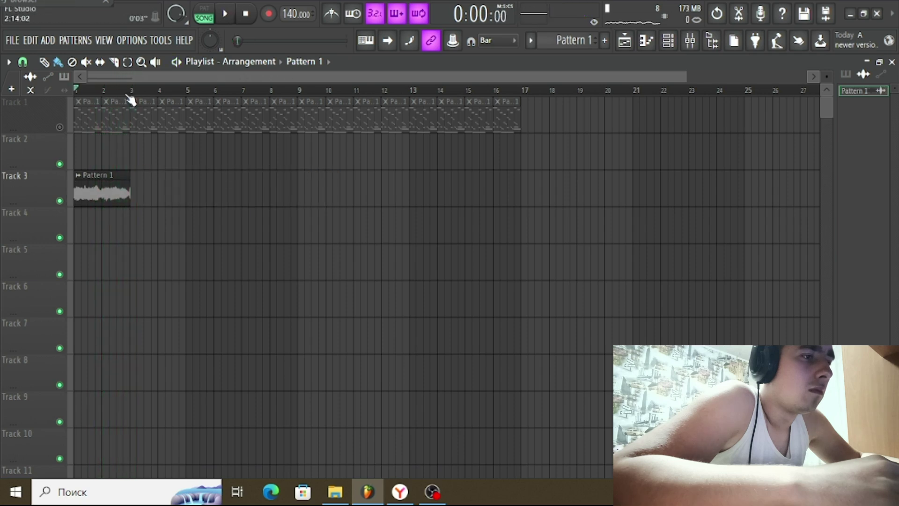
scroll(133, 93, "up", 6)
left_click_drag(675, 178, 662, 180)
left_click(633, 183)
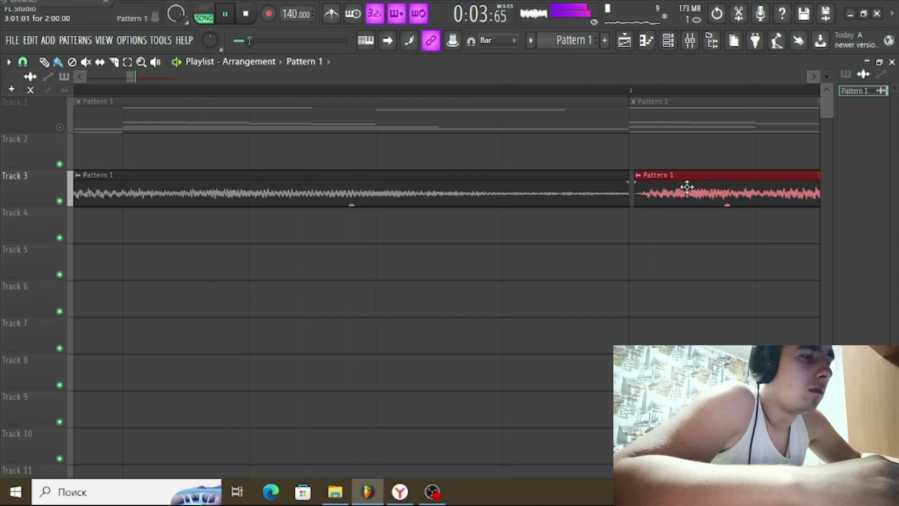
scroll(599, 95, "down", 5)
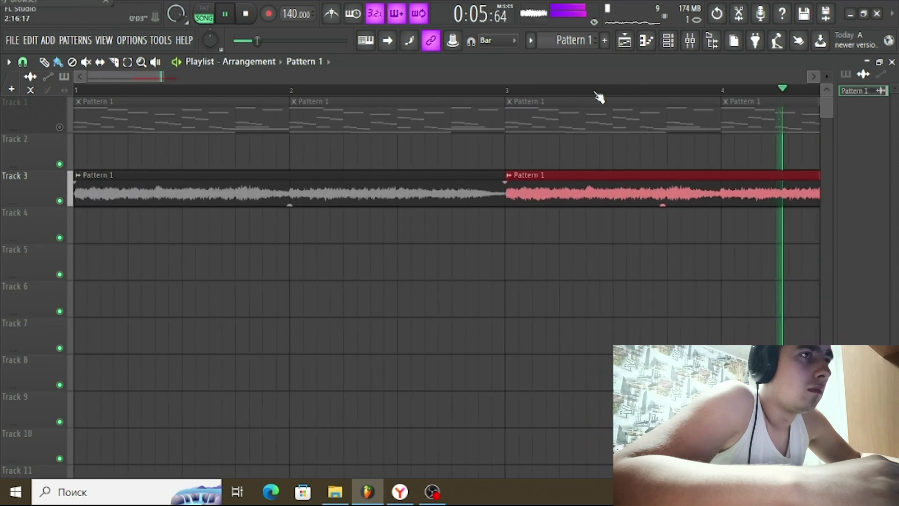
Delete the audio clips from Track 3 and fill it with two-bar Pattern 1 clips up to bar 33
right_click(181, 185)
key("space")
right_click(170, 192)
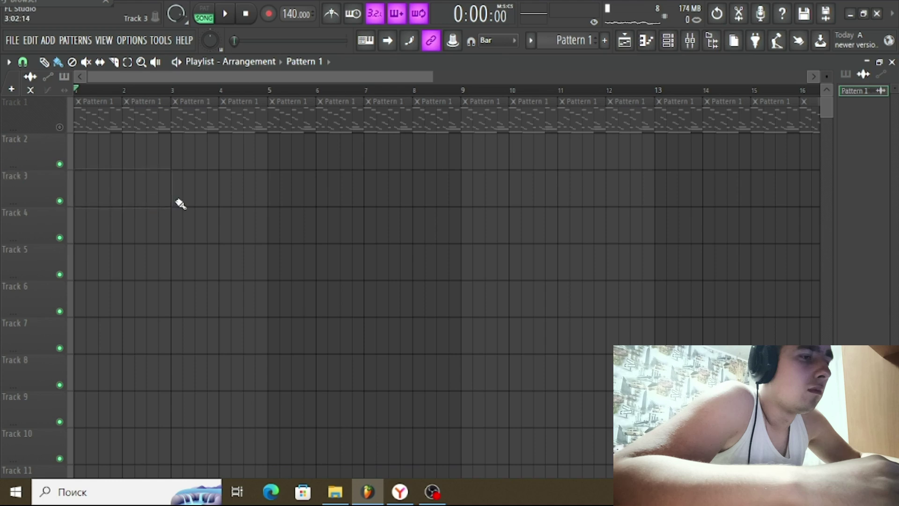
key("space")
left_click_drag(124, 176, 681, 200)
scroll(342, 79, "down", 2)
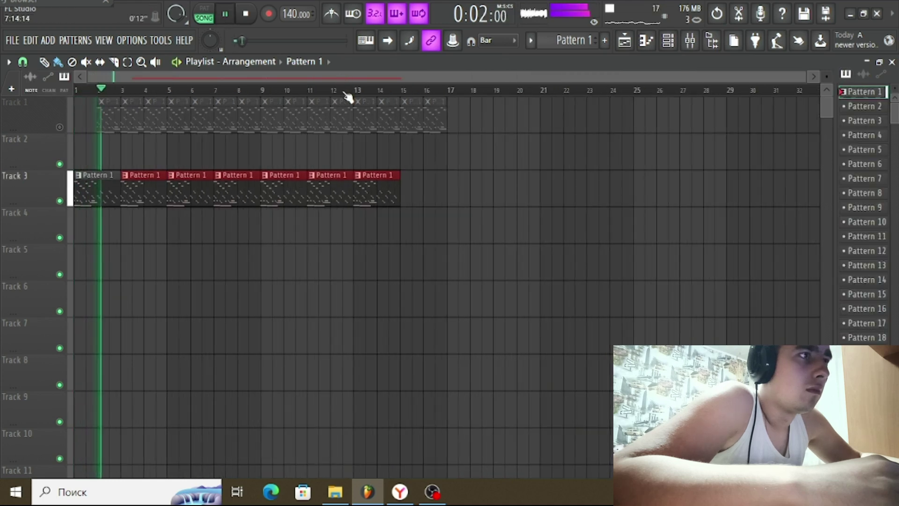
left_click_drag(412, 196, 511, 200)
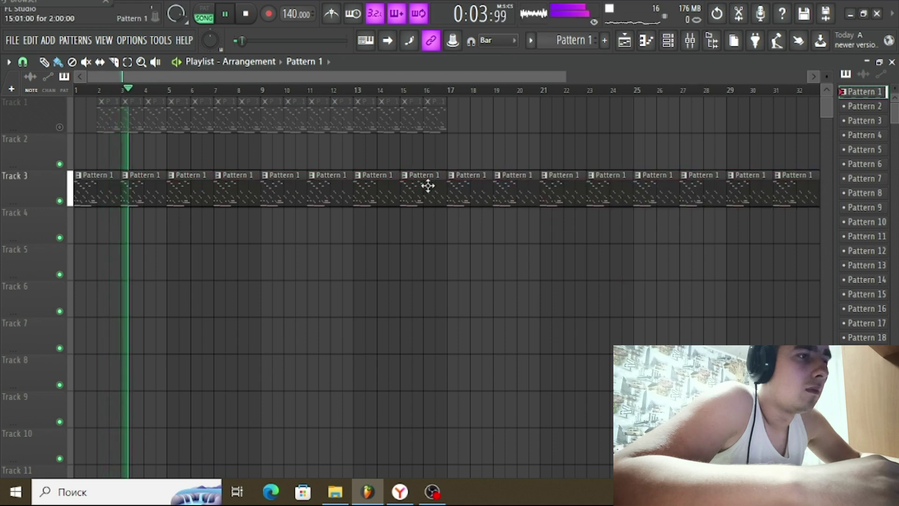
Add a long F#4 note across most of bar 2 in Pattern 1's piano roll
double_click(428, 185)
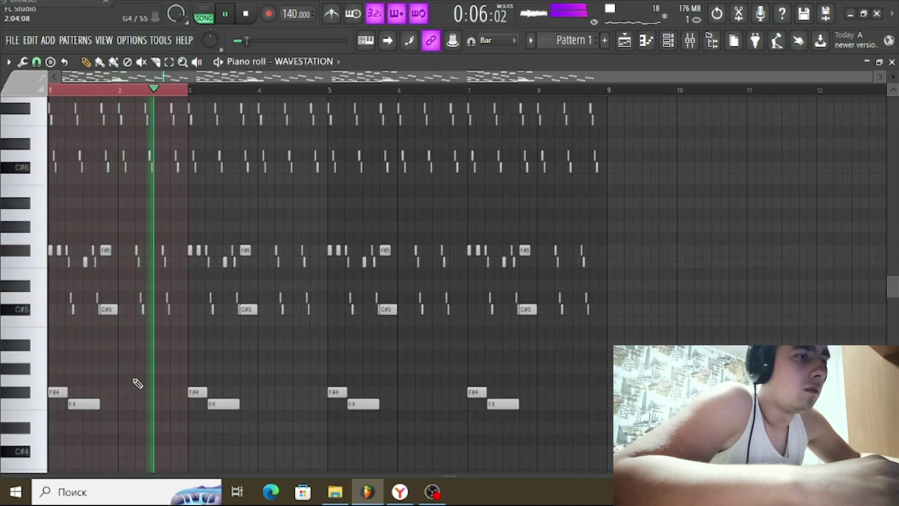
left_click(122, 393)
left_click_drag(150, 391, 184, 401)
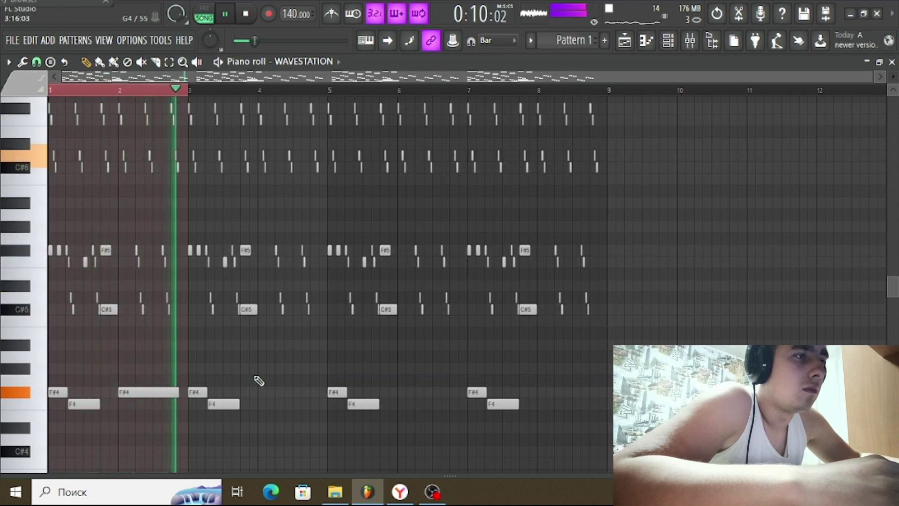
Remove the Track 3 pattern clips from bar 13 onward and delete the muted clips on Track 1
key("F5")
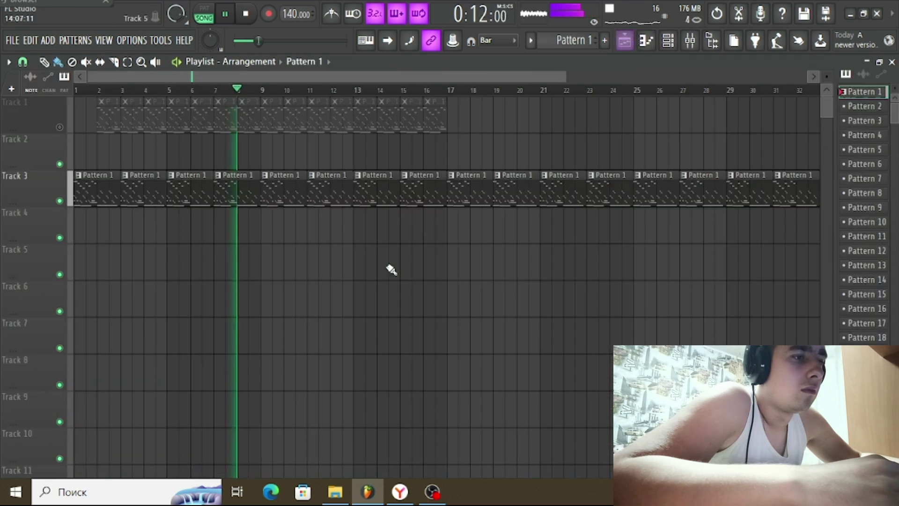
scroll(272, 90, "down", 2)
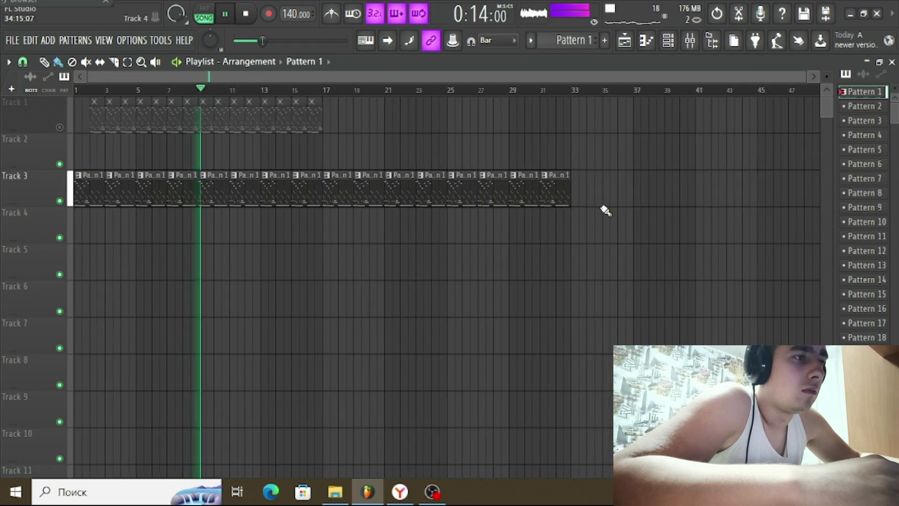
mouse_move(578, 195)
left_mouse_down()
mouse_move(741, 208)
mouse_move(726, 250)
left_mouse_up()
mouse_move(749, 187)
left_mouse_down()
mouse_move(760, 187)
mouse_move(315, 187)
mouse_move(315, 210)
mouse_move(286, 191)
mouse_move(275, 140)
mouse_move(144, 125)
left_mouse_up()
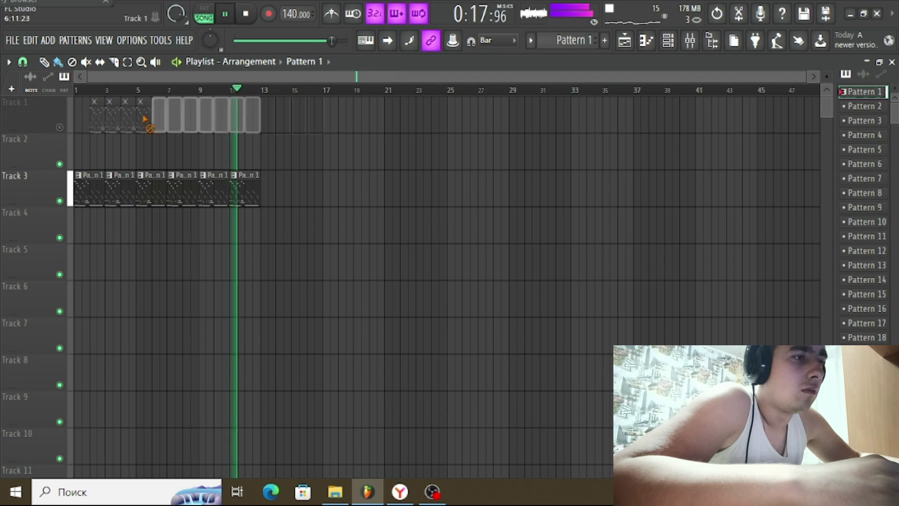
Stop song playback and copy the WAVESTATION channel's notes from Pattern 1
left_click(690, 40)
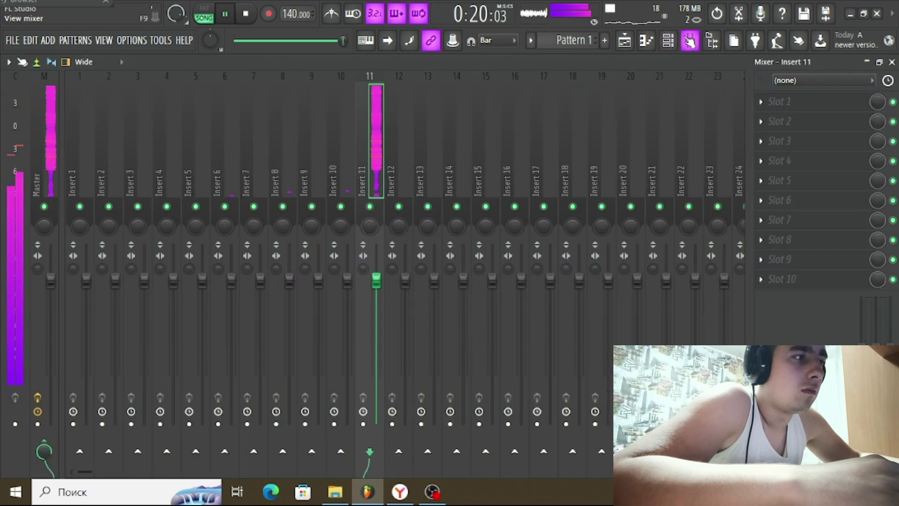
left_click(668, 41)
key("space")
right_click(456, 160)
left_click(640, 175)
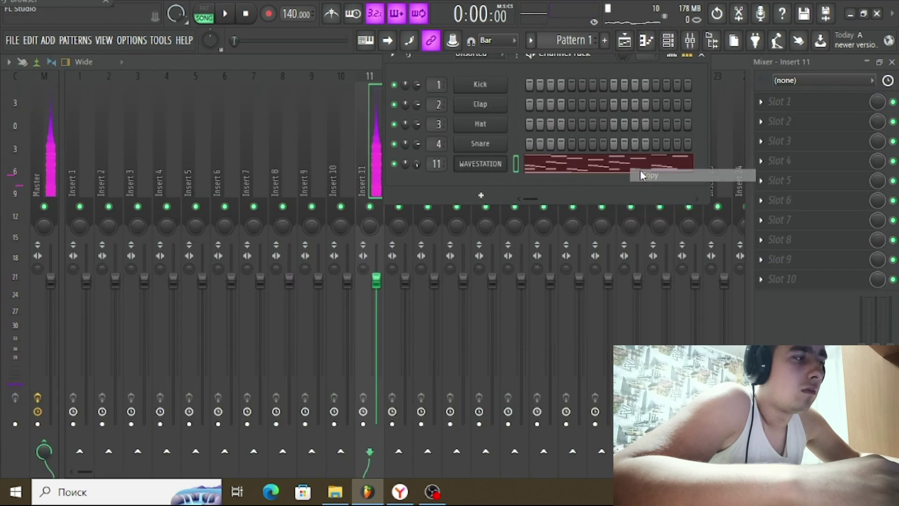
Add a second WAVESTATION instrument to the channel rack with the playlist in view and playback stopped
left_click(480, 194)
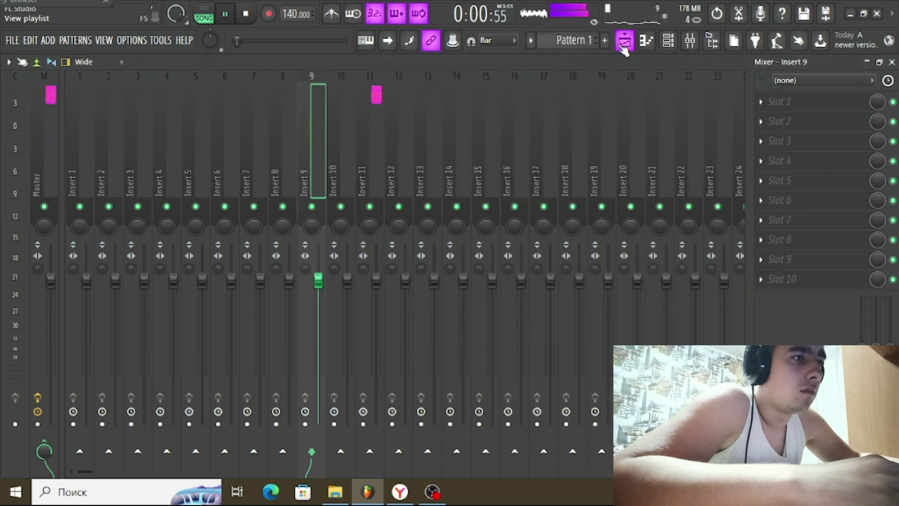
left_click(624, 43)
key("space")
left_click(668, 41)
left_click(464, 184)
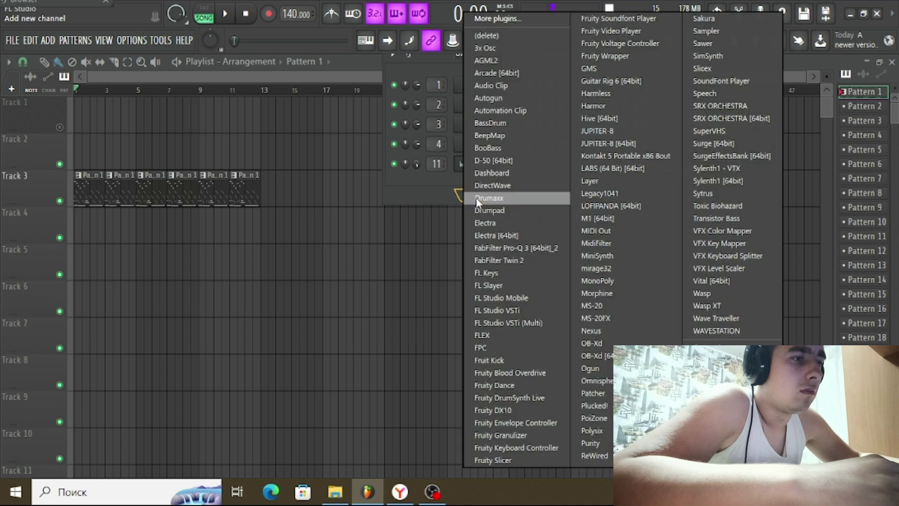
left_click(730, 330)
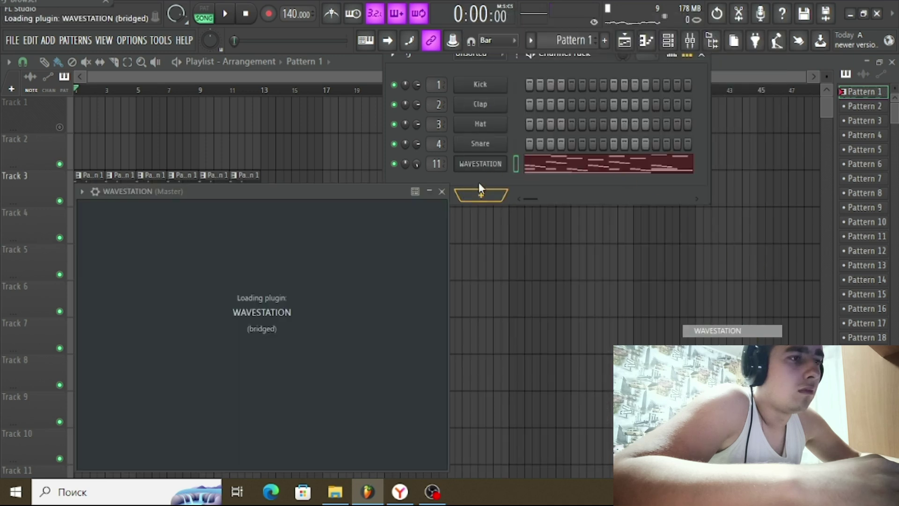
left_click_drag(498, 194, 403, 255)
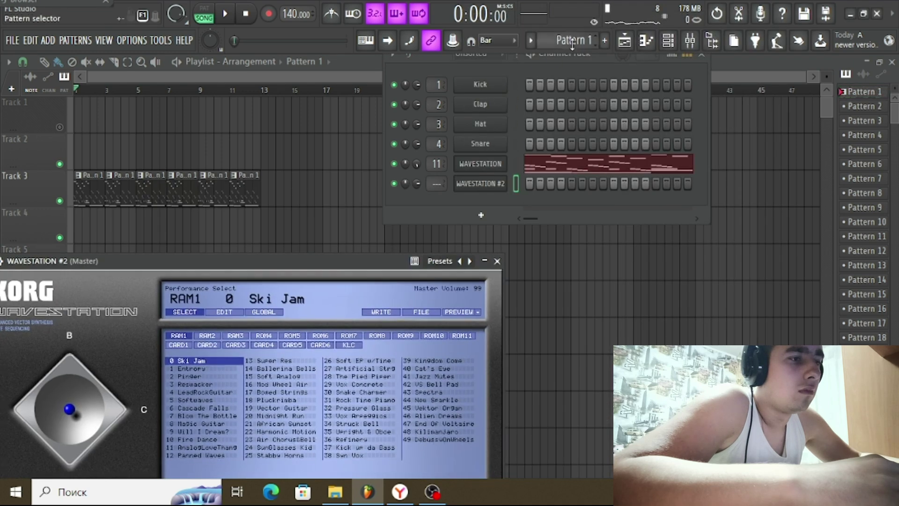
Paste the copied notes into WAVESTATION #2 in Pattern 4 and fill Track 2 with two-bar Pattern 4 clips through bar 12
scroll(570, 41, "down", 3)
right_click(469, 182)
left_click(664, 206)
right_click(481, 192)
mouse_move(263, 158)
left_mouse_down()
mouse_move(313, 156)
mouse_move(97, 165)
mouse_move(242, 163)
left_mouse_up()
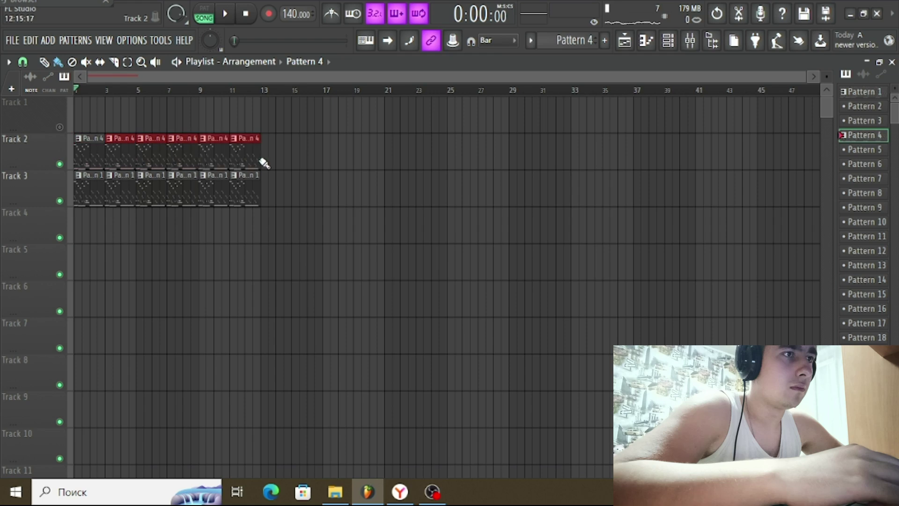
Move the second short F#5 note in bar 5 of Pattern 4 up to E6 and reposition the WAVESTATION #2 window
double_click(248, 153)
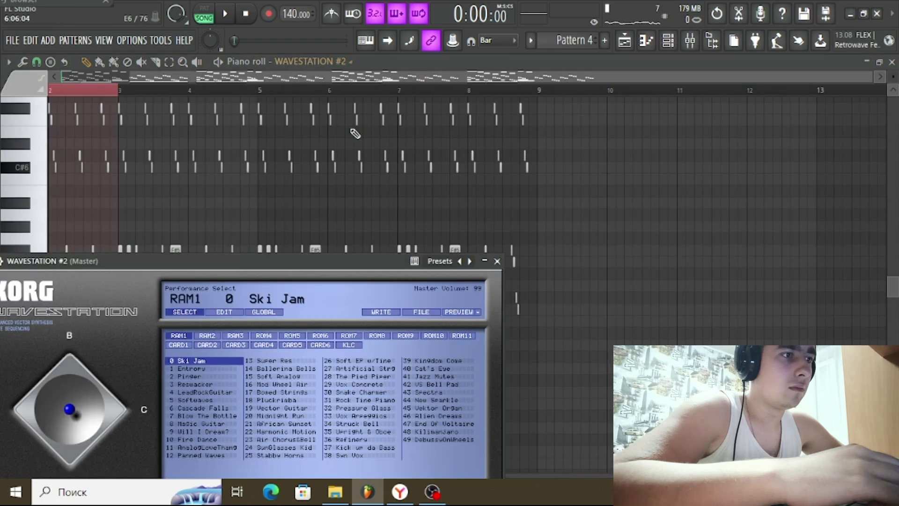
left_click(268, 248)
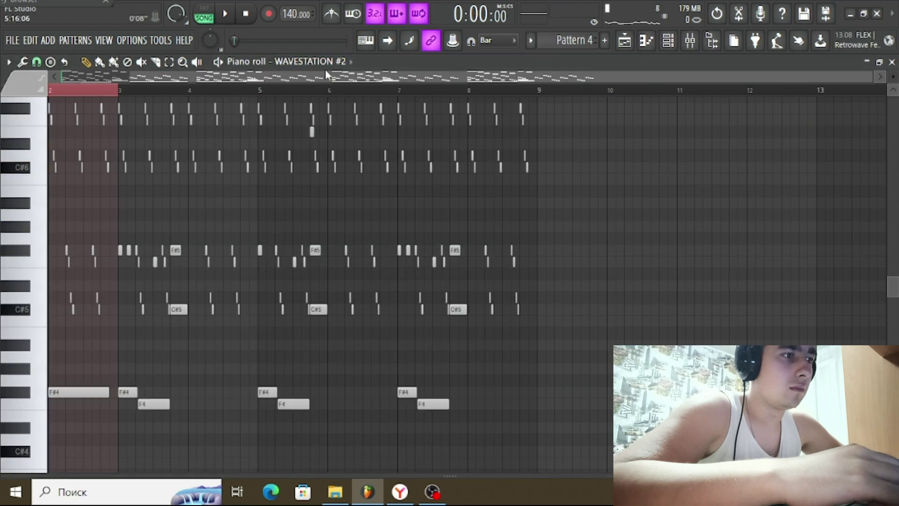
left_click(323, 62)
left_click_drag(359, 264, 411, 109)
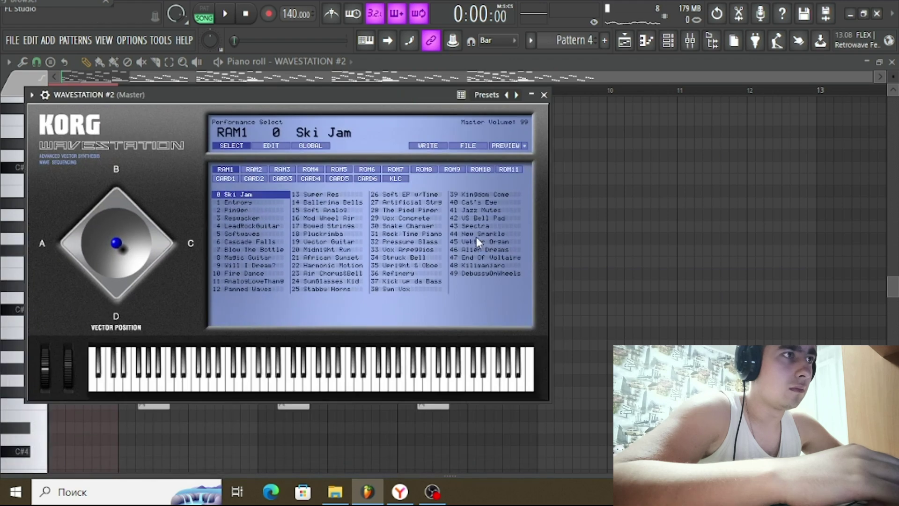
Audition RAM1 and CARD4 presets on WAVESTATION #2 during pattern playback, including Blow The Bottle, Vox Concrete, Kingdom Come and Funky Hero Kit
left_click(255, 250)
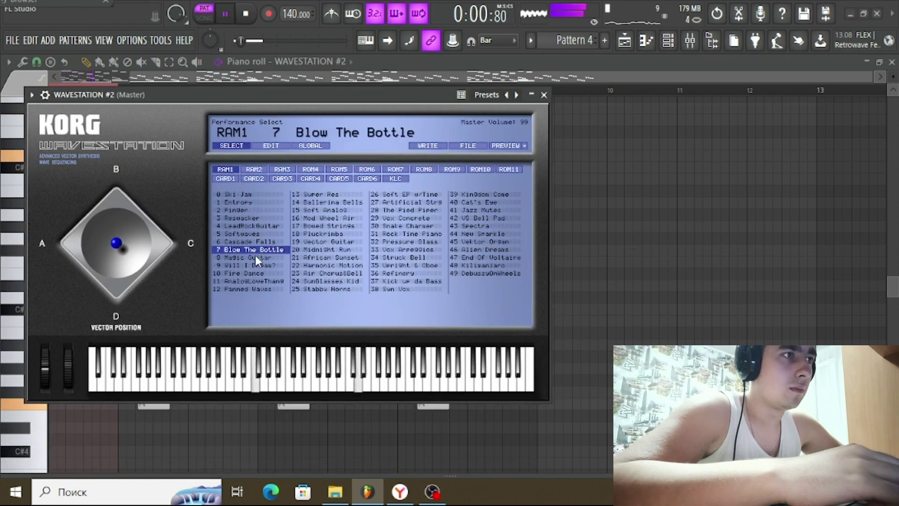
left_click(432, 220)
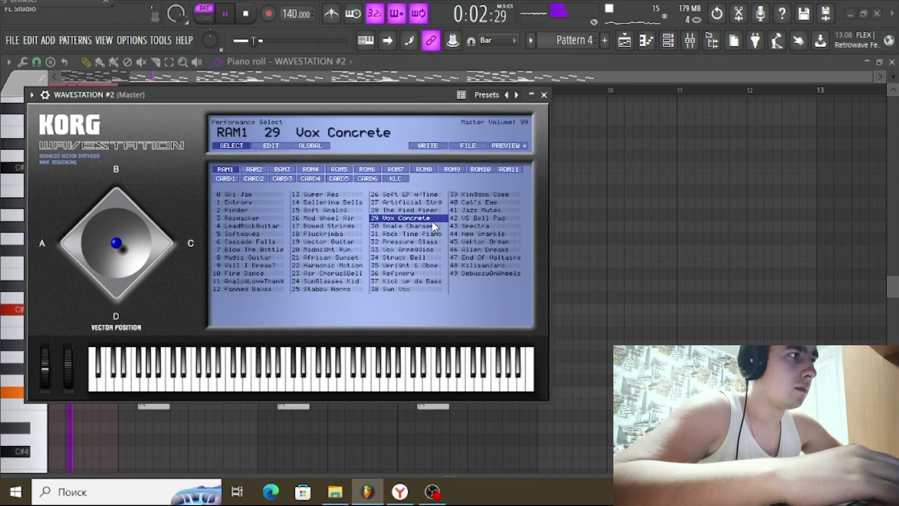
left_click(469, 194)
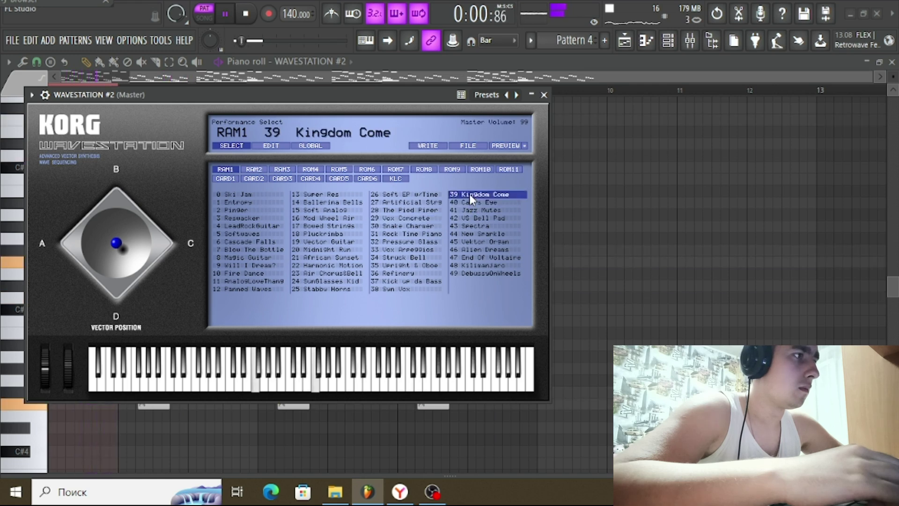
left_click(300, 178)
left_click(328, 210)
left_click(330, 257)
left_click(240, 241)
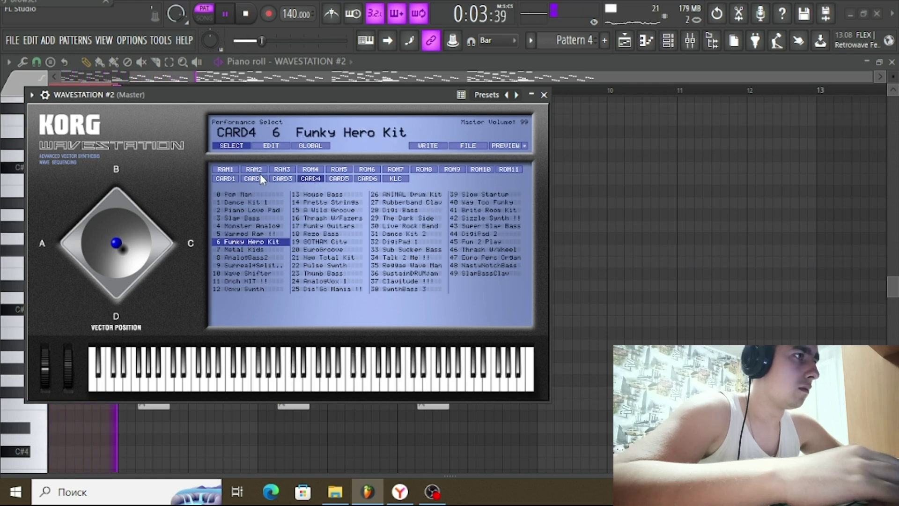
Audition further CARD4 presets on WAVESTATION #2, including Funky Guitars, Sub Sucker Bass, Super Slap Bass and Slow Startup
left_click(254, 178)
left_click(248, 226)
left_click(330, 226)
left_click(310, 179)
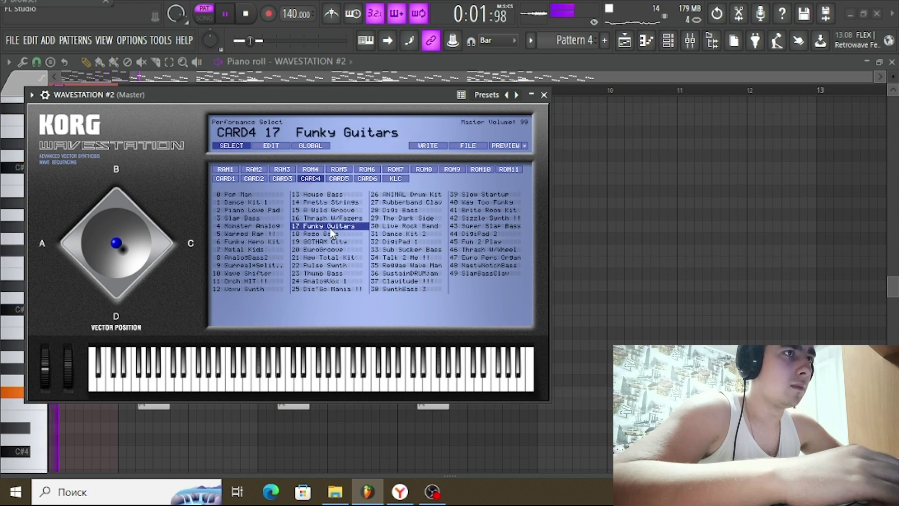
left_click(403, 249)
left_click(488, 242)
left_click(487, 226)
left_click(483, 210)
left_click(476, 195)
Audition ROM8 presets such as BeefCakeBass, Mondo Bass and SynthKlavier, and choose 25 Big Band for WAVESTATION #2
left_click(428, 169)
left_click(403, 234)
left_click(473, 242)
left_click(480, 257)
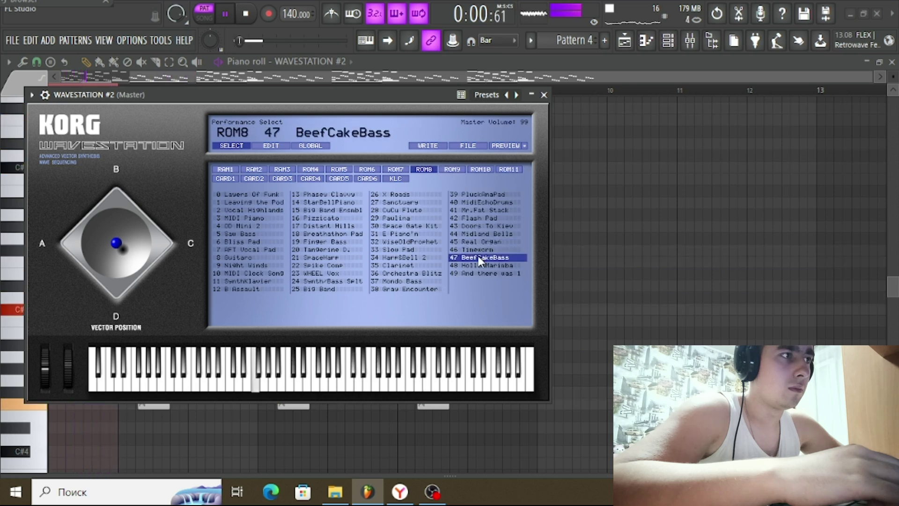
left_click(405, 266)
left_click(403, 282)
left_click(398, 289)
left_click(321, 289)
left_click(231, 274)
left_click(234, 282)
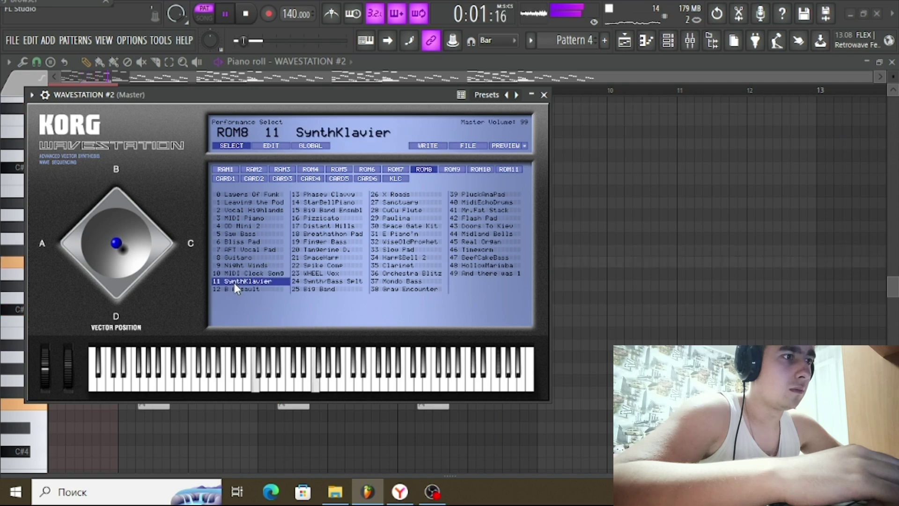
left_click(327, 289)
Route the WAVESTATION #2 channel to mixer insert 7 during song playback
left_click(625, 43)
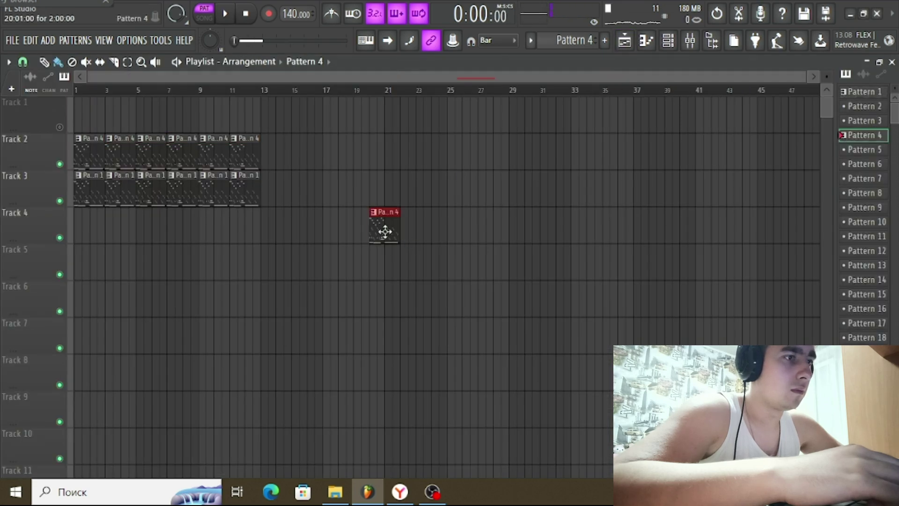
left_click(669, 41)
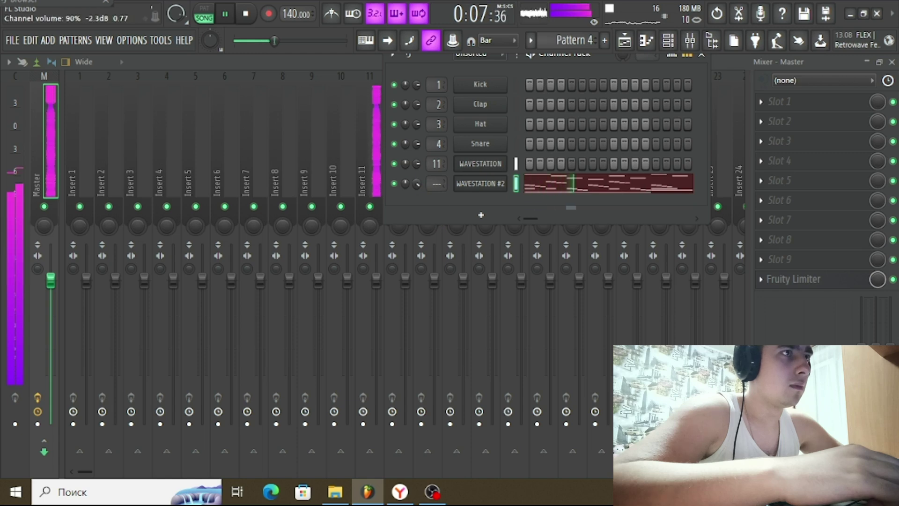
left_click_drag(428, 185, 428, 173)
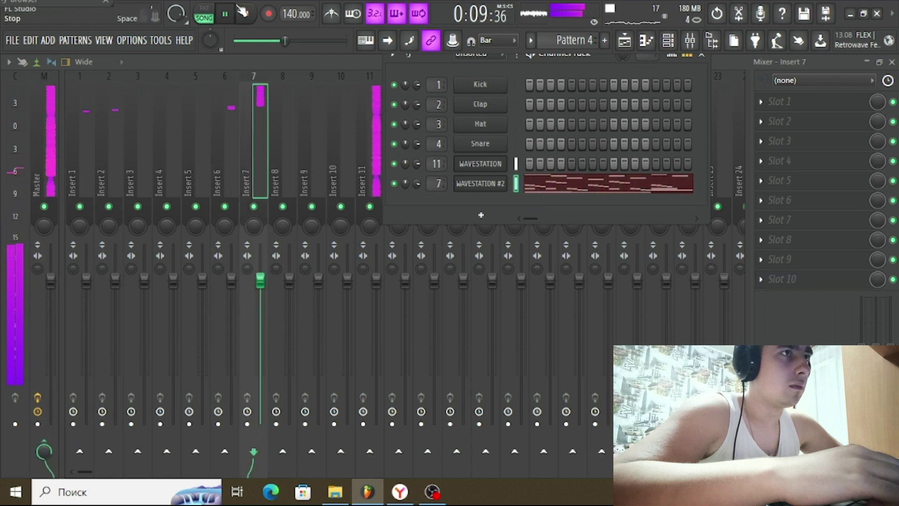
key("F6")
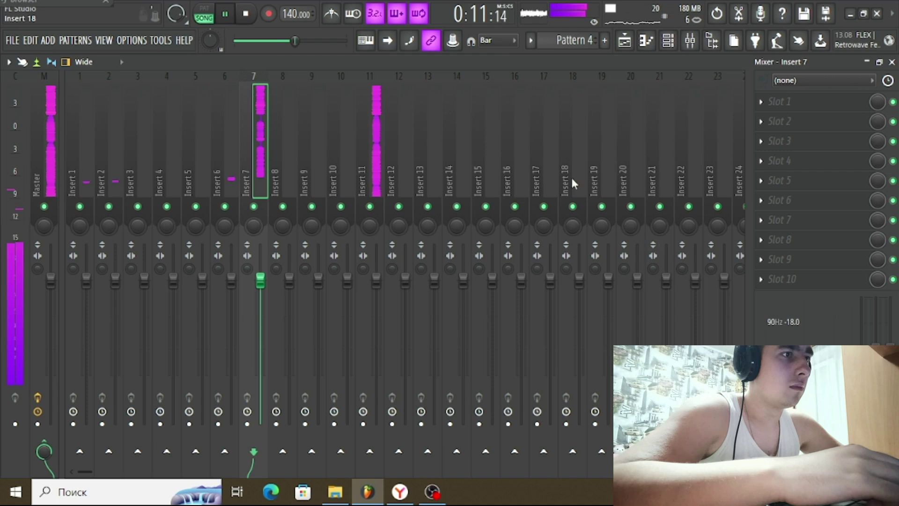
Extend the long F#4 note in Pattern 4 to the end of bar 2
left_click(626, 45)
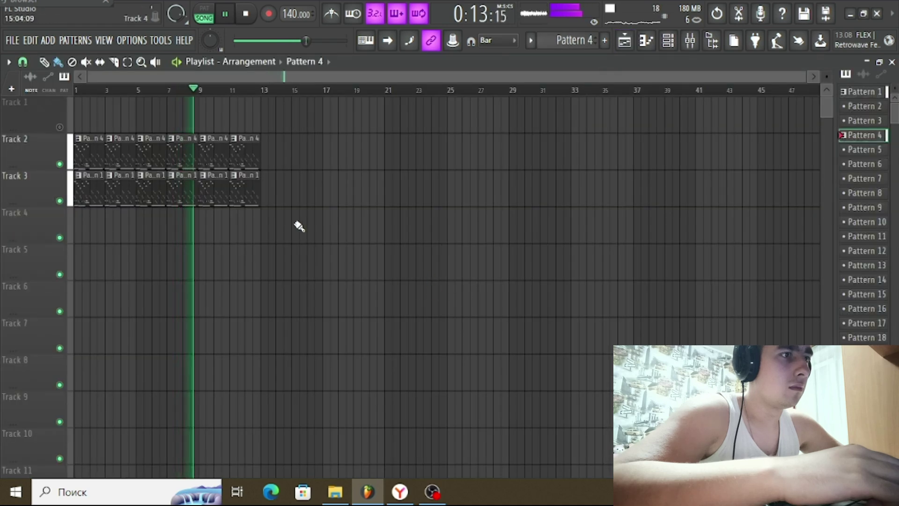
scroll(199, 96, "up", 6)
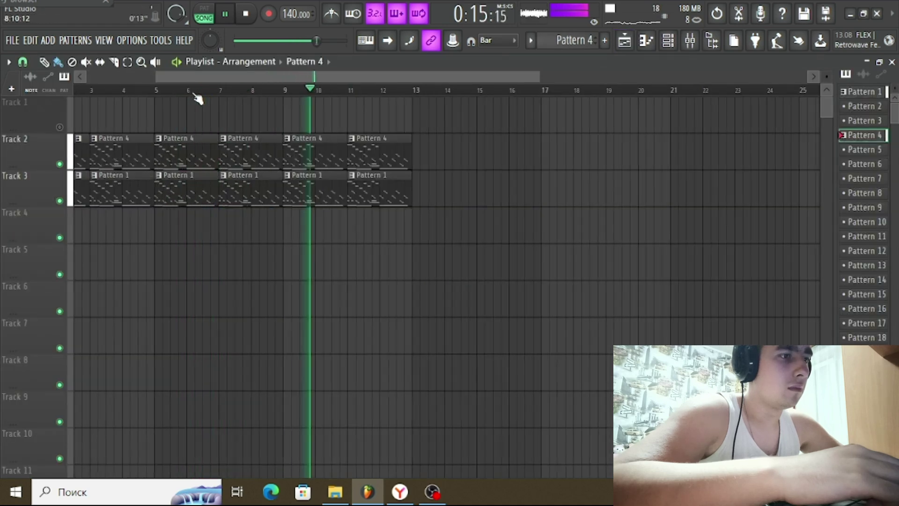
double_click(325, 163)
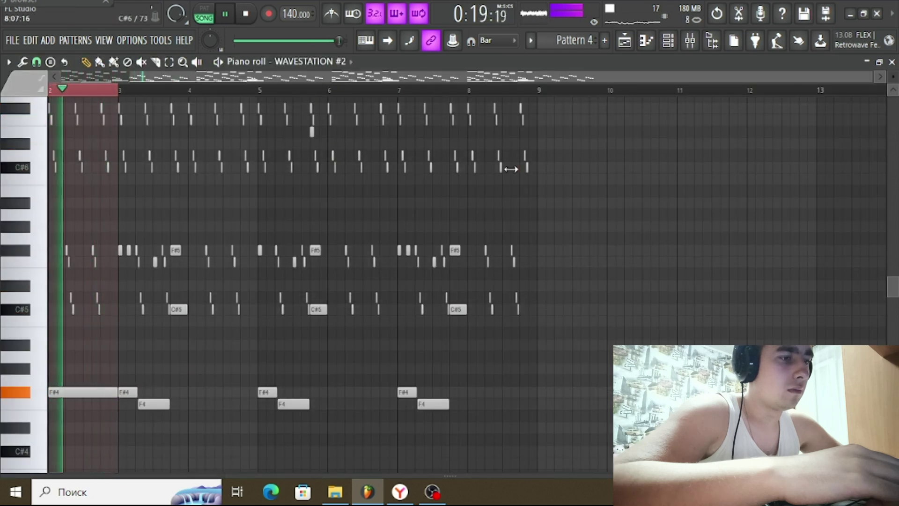
Extend Pattern 1's long F#4 note to the end of bar 2
left_click(625, 40)
double_click(346, 190)
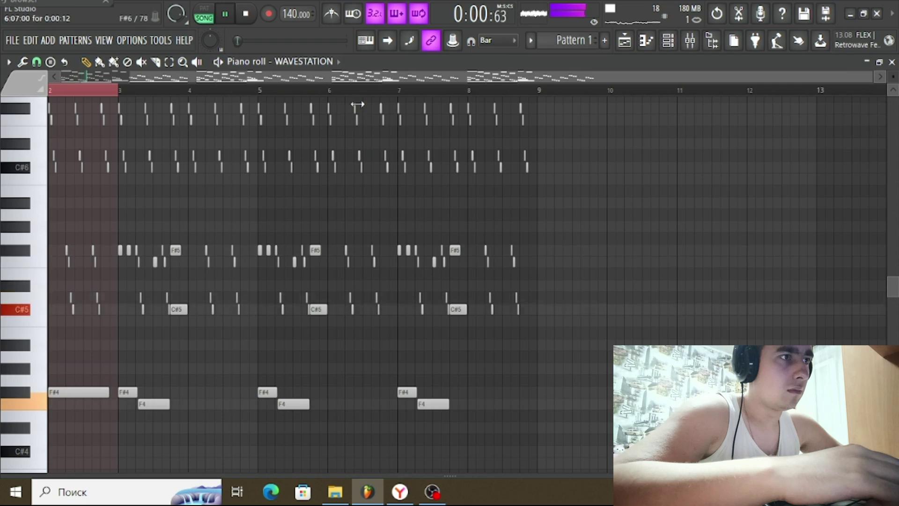
left_click_drag(179, 393, 170, 393)
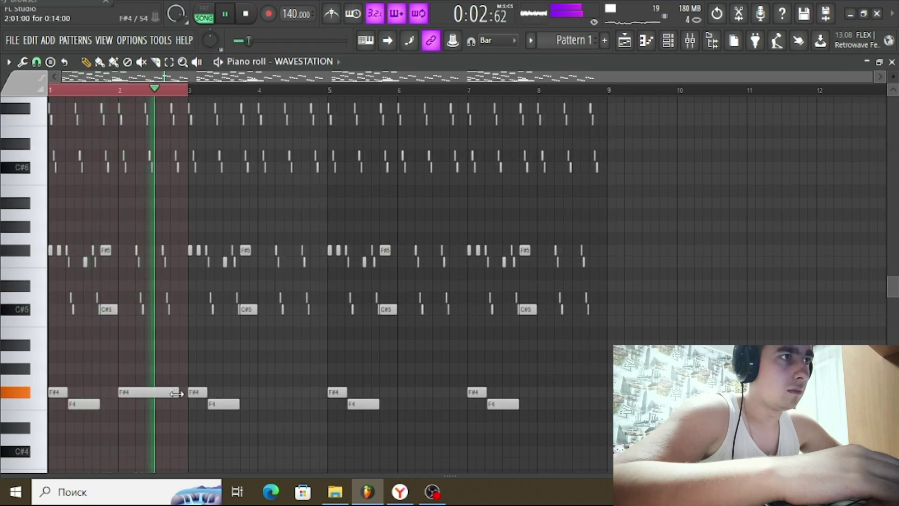
Switch to pattern mode and copy Pattern 1's bar-long F#4 note in bar 2 up to F#5
left_click(647, 45)
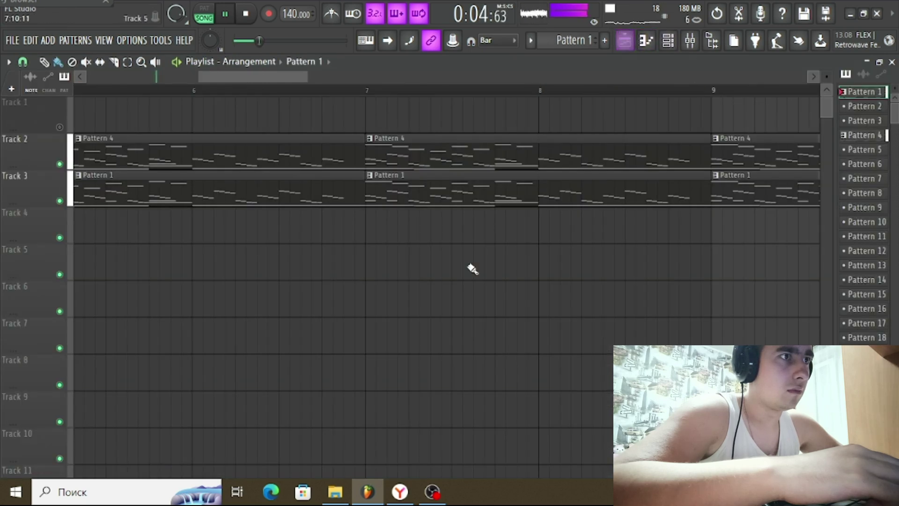
double_click(288, 179)
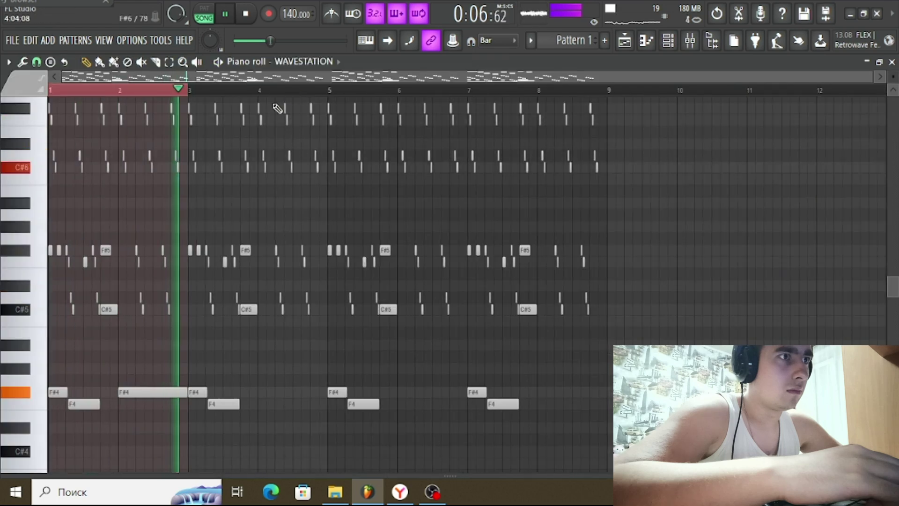
left_click(209, 8)
key("space")
left_click_drag(146, 396, 149, 148)
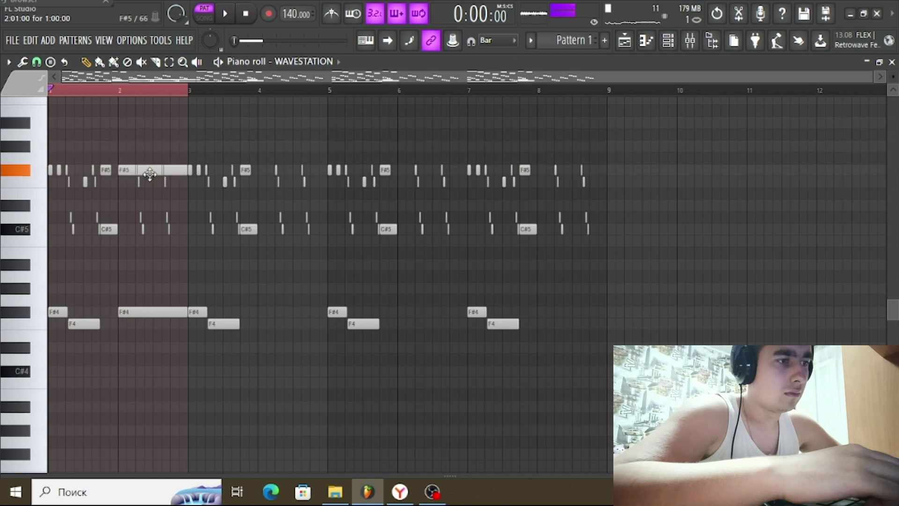
left_click_drag(145, 165, 146, 166)
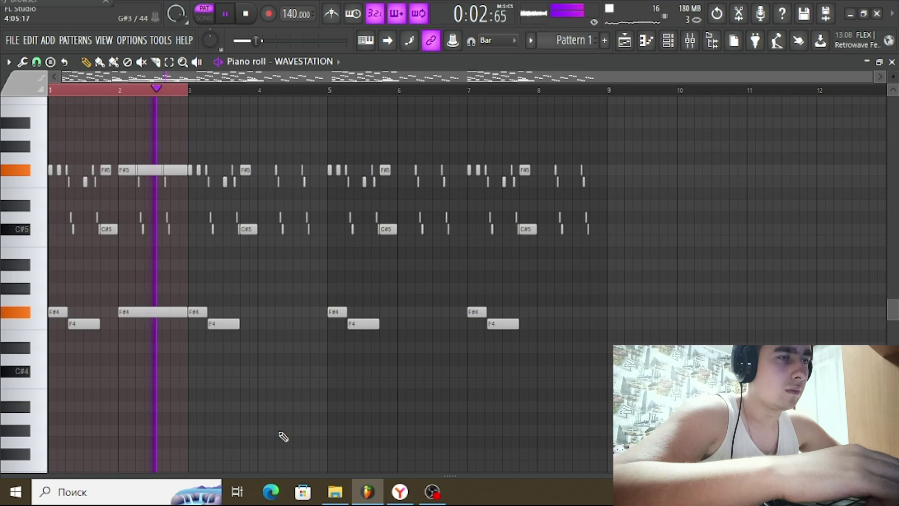
Add a bar-long F#7 note in bar 2 of Pattern 1, first trying it at A#7
scroll(281, 426, "up", 10)
left_click(133, 232)
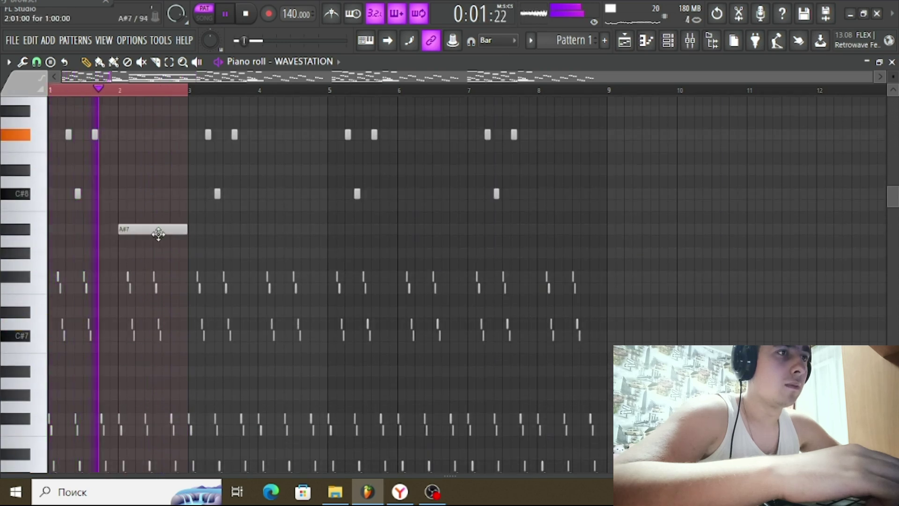
left_click(157, 263)
right_click(200, 265)
right_click(152, 227)
mouse_move(152, 227)
left_mouse_down()
mouse_move(126, 193)
mouse_move(140, 217)
mouse_move(148, 276)
left_mouse_up()
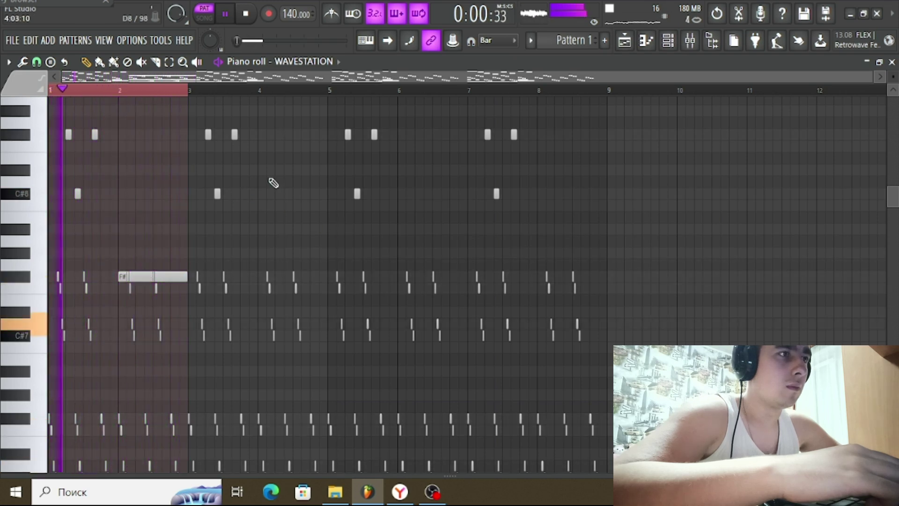
Stop pattern playback, switch to song mode and play the arrangement with the mixer open
left_click(625, 40)
scroll(355, 93, "down", 6)
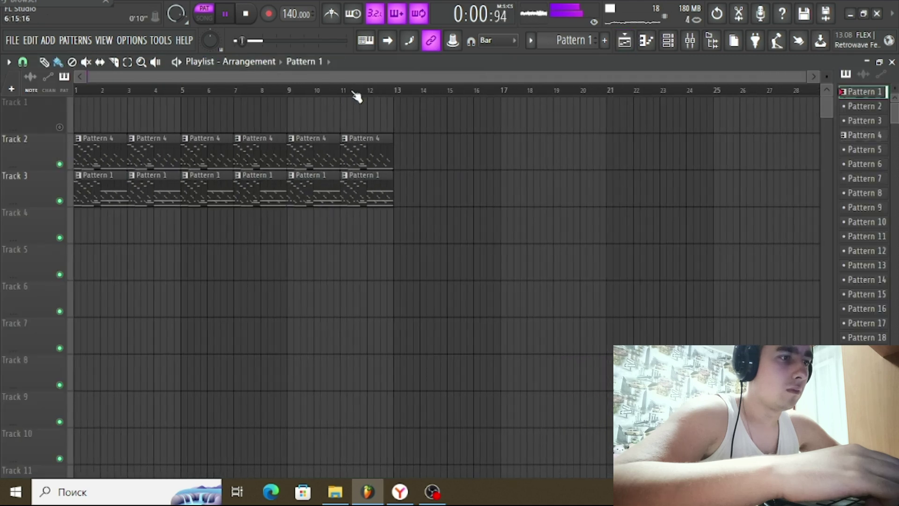
key("space")
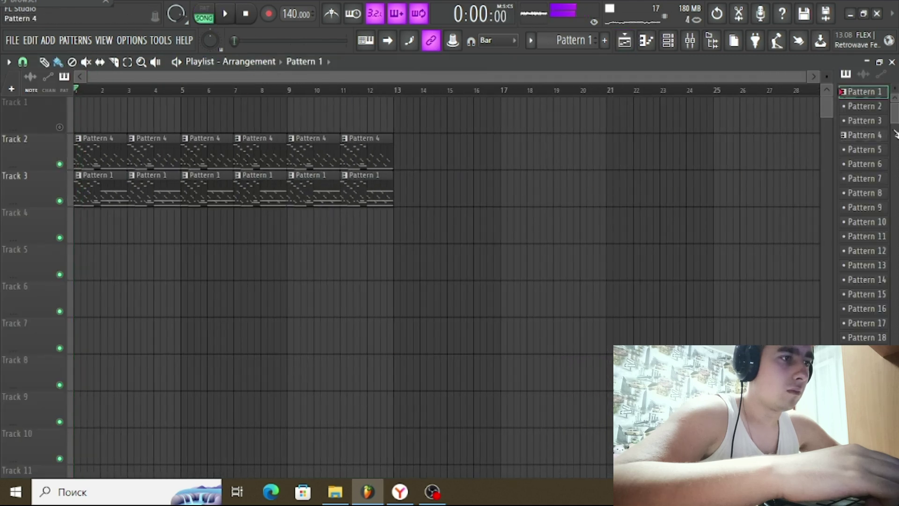
left_click(690, 40)
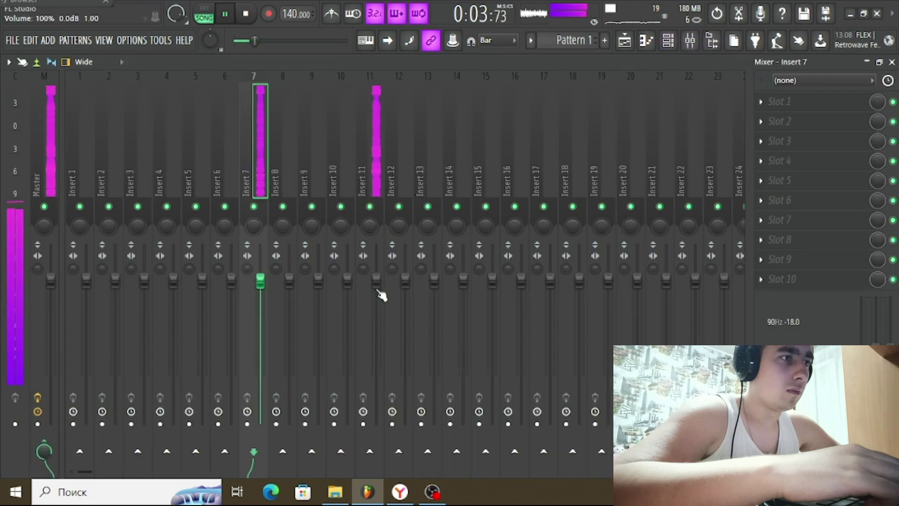
Lower the Insert 11 and Insert 7 volume faders slightly and stop playback in the playlist
left_click_drag(377, 290, 378, 302)
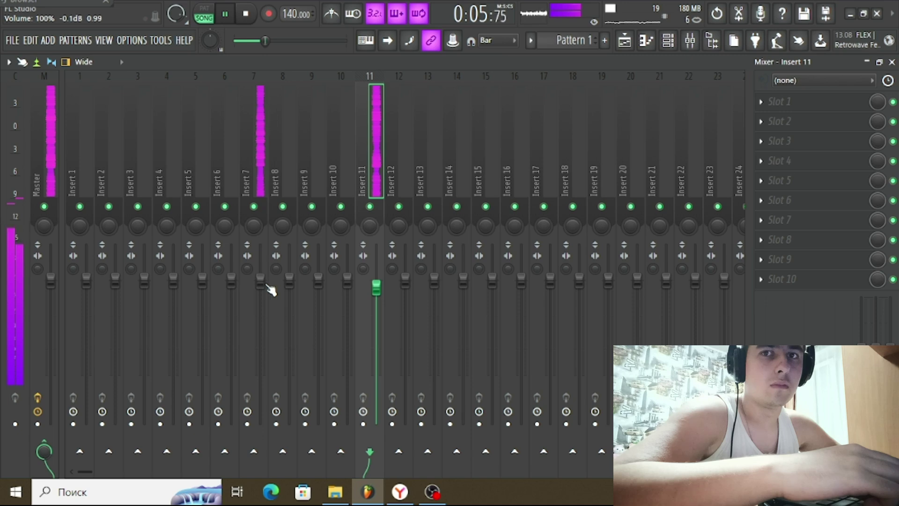
left_click(261, 284)
left_click(624, 40)
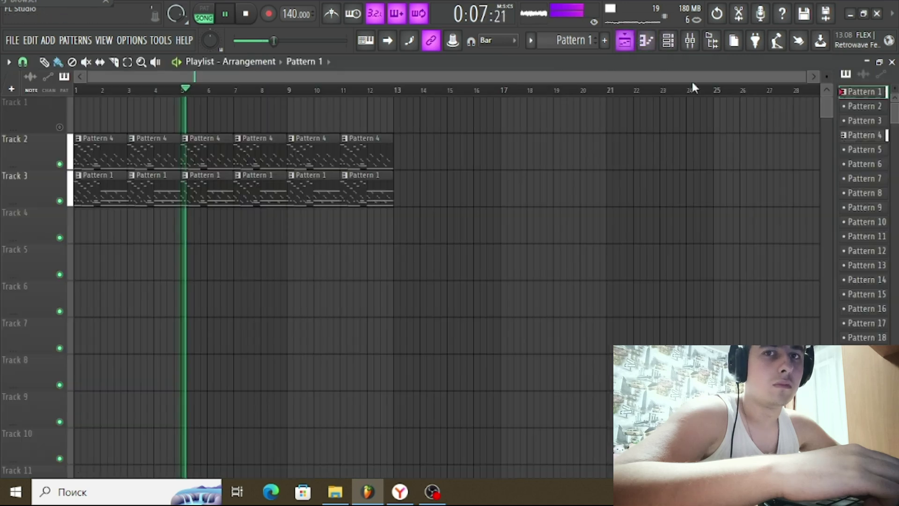
key("space")
Render Pattern 4 as an audio clip in 16Bit int stereo WAV format, leaving the remainder as tail
right_click(862, 92)
left_click(609, 108)
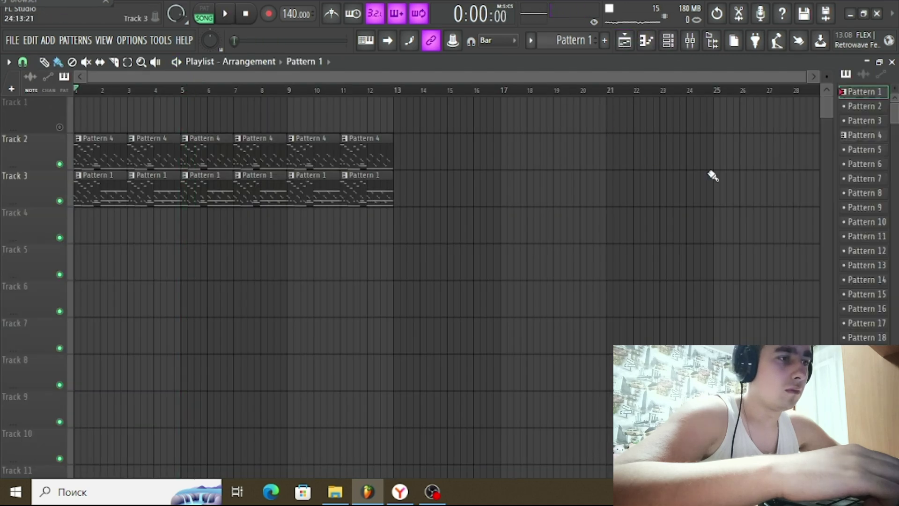
right_click(861, 135)
left_click(788, 334)
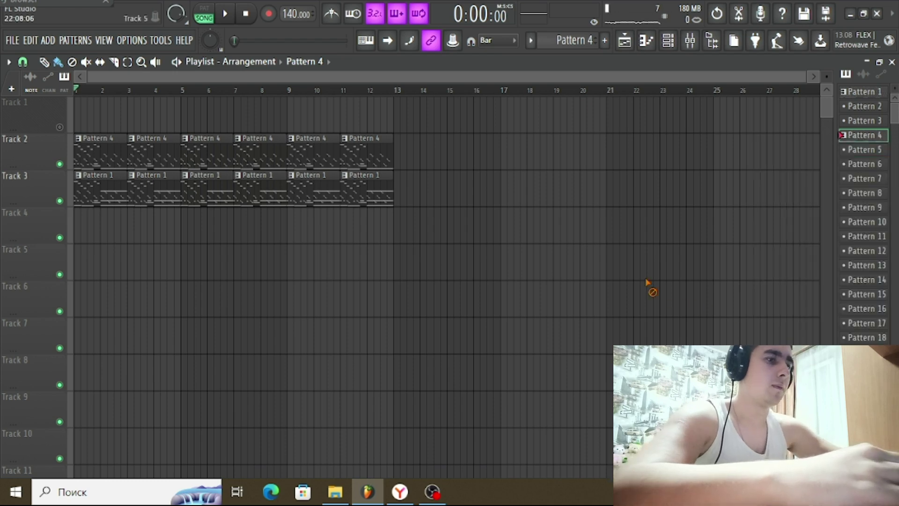
right_click(866, 136)
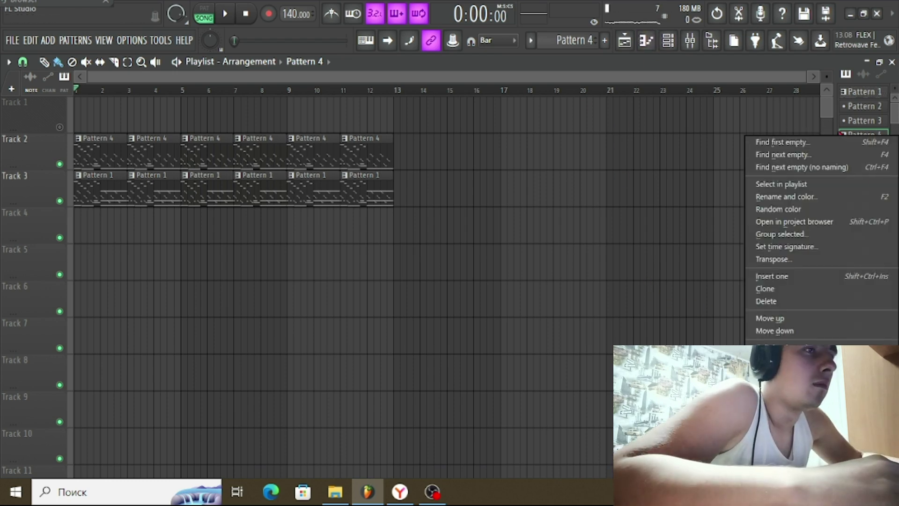
left_click(787, 349)
left_click(548, 363)
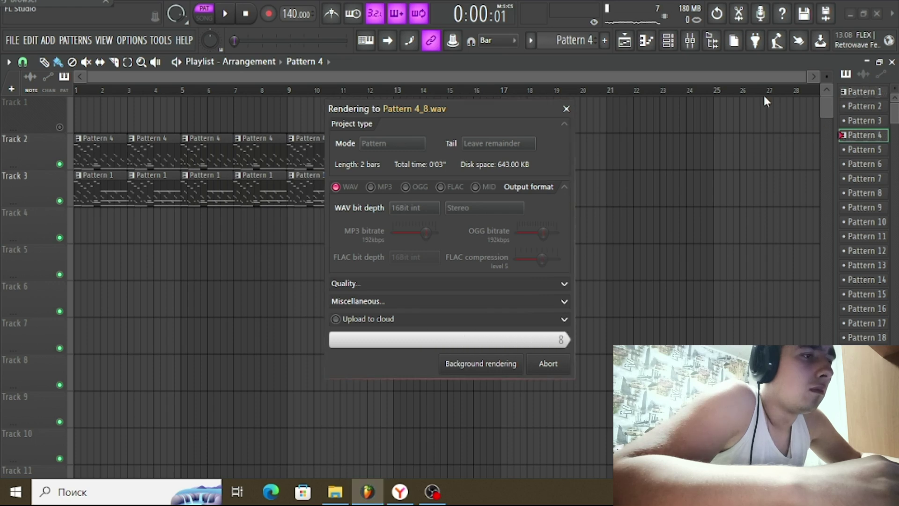
Place the rendered Pattern 4 audio clip at bar 1 of Track 5 and reverse it
left_click(867, 74)
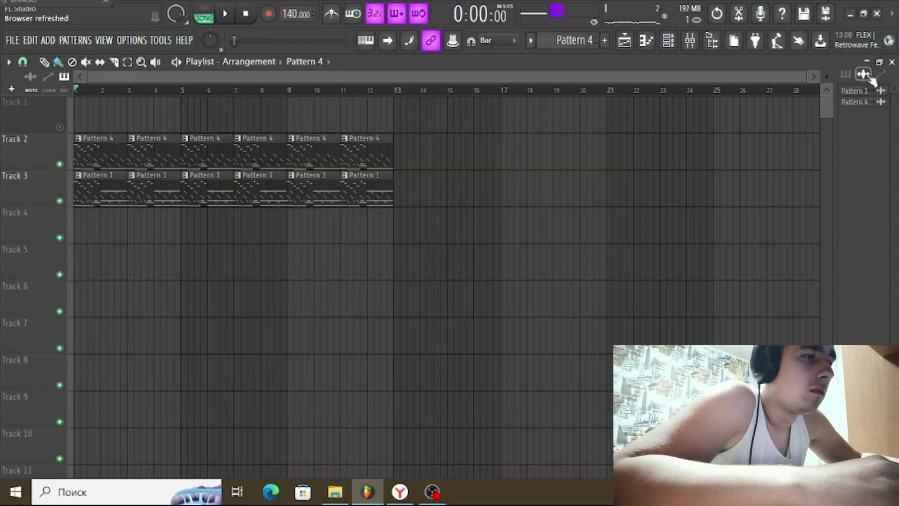
left_click_drag(802, 136, 115, 260)
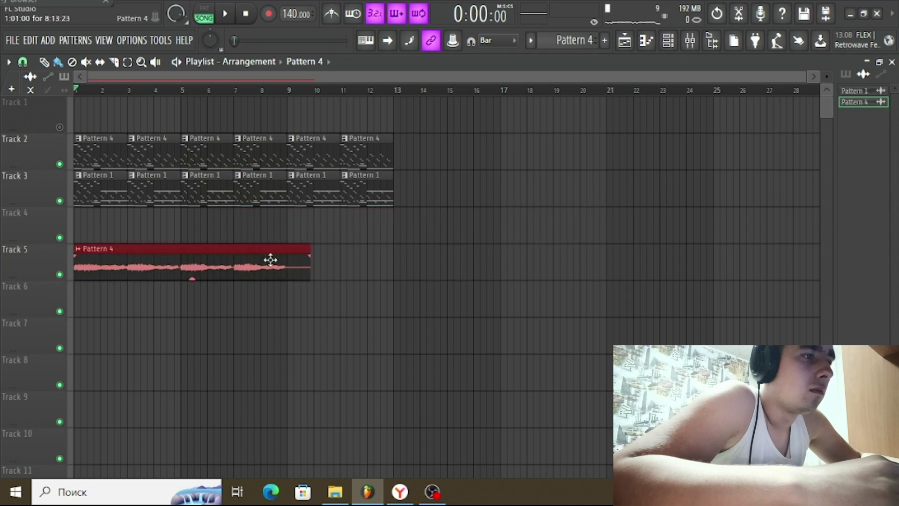
key("space")
double_click(187, 264)
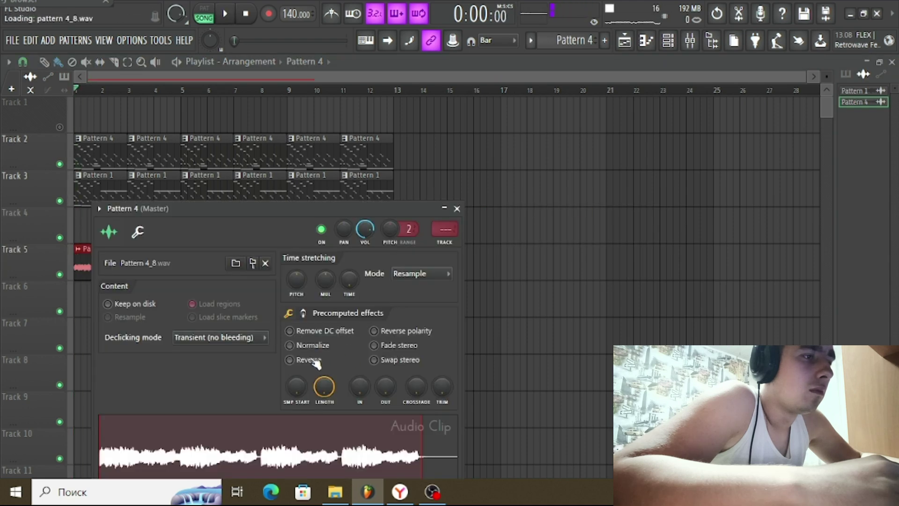
key("Escape")
Trim the silent start off the reversed Pattern 4 clip on Track 5 and align its end with bar 9
left_click_drag(78, 272, 112, 271)
key("space")
key("space")
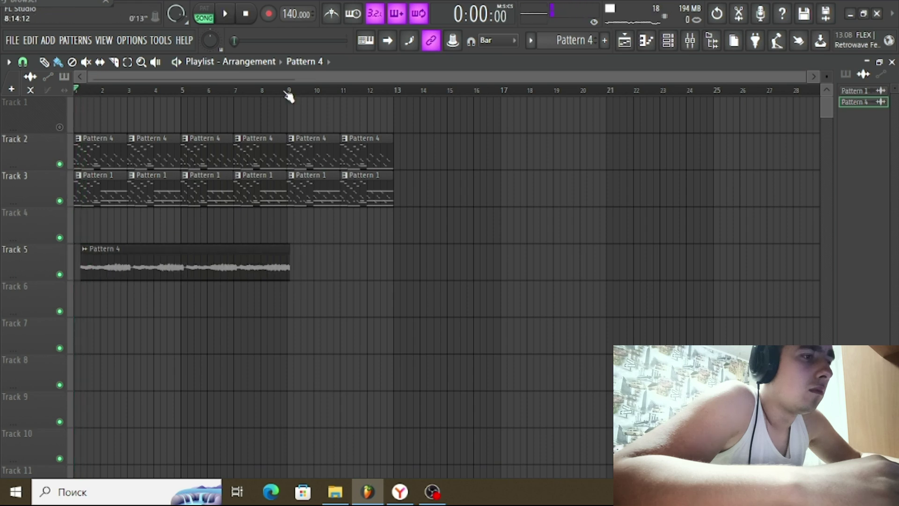
scroll(290, 94, "up", 8)
left_click_drag(319, 266, 276, 267)
key("space")
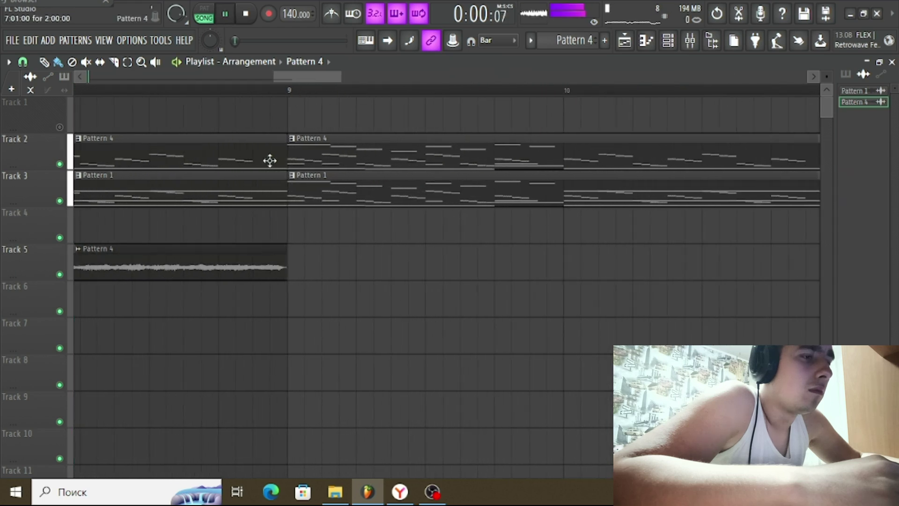
scroll(283, 96, "down", 8)
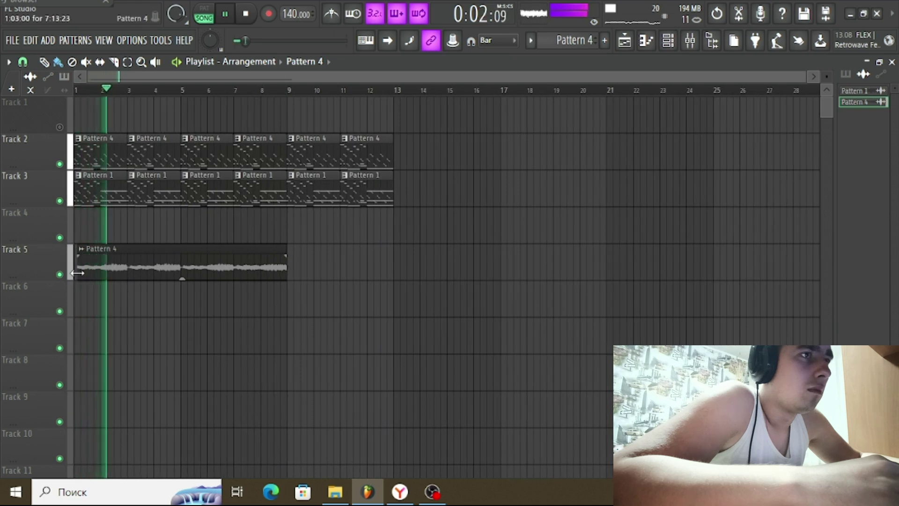
key("space")
Lower the reversed audio clip's channel volume and place a second copy on Track 5 from bar 9 to bar 17
double_click(227, 255)
key("space")
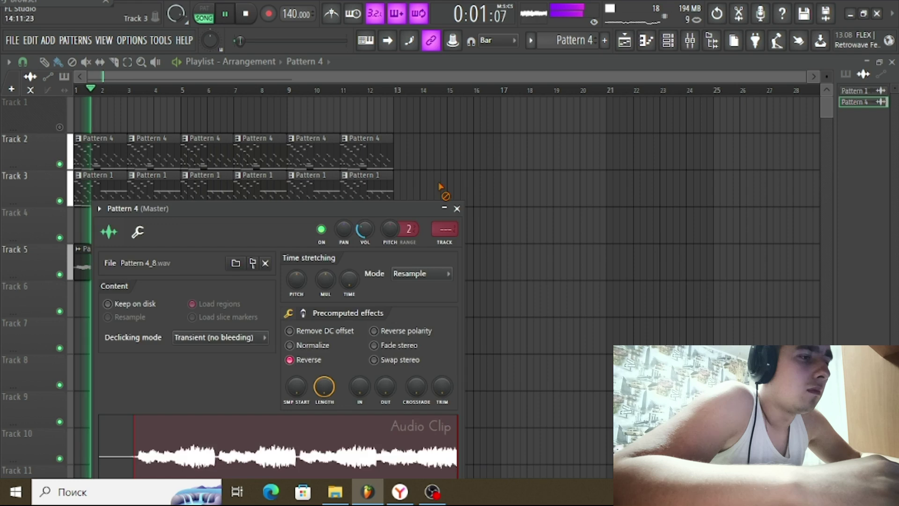
left_click(457, 208)
left_click(298, 278)
mouse_move(506, 243)
left_mouse_down()
mouse_move(520, 234)
mouse_move(491, 250)
left_mouse_up()
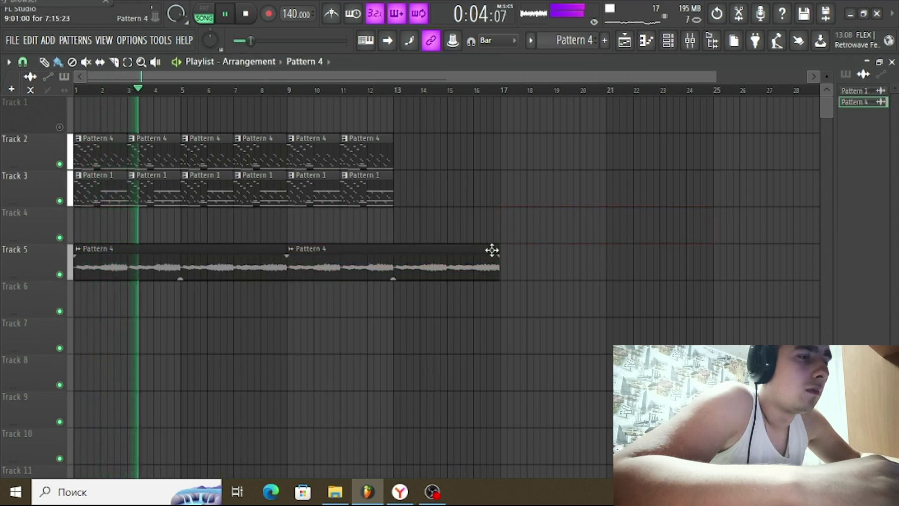
Add two more Pattern 1 clips on Track 3 and two more Pattern 4 clips on Track 2, filling both tracks to bar 17
left_click(382, 191)
left_click(401, 195)
left_click(379, 150)
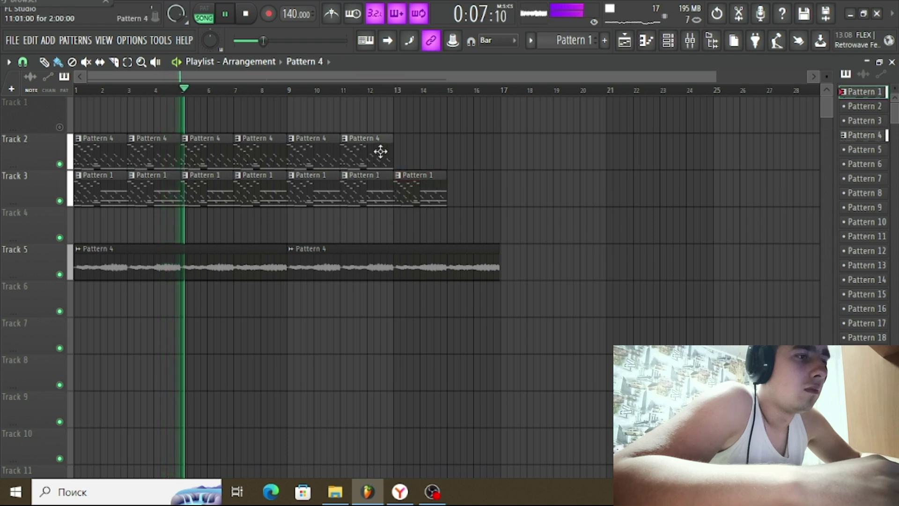
left_click(424, 161)
left_click(450, 165)
left_click(447, 193)
mouse_move(469, 195)
left_mouse_down()
mouse_move(487, 197)
mouse_move(479, 195)
left_mouse_up()
Solo Track 5 and route the reversed Pattern 4 audio clip to mixer track 15
right_click(53, 270)
left_click(46, 265)
double_click(135, 259)
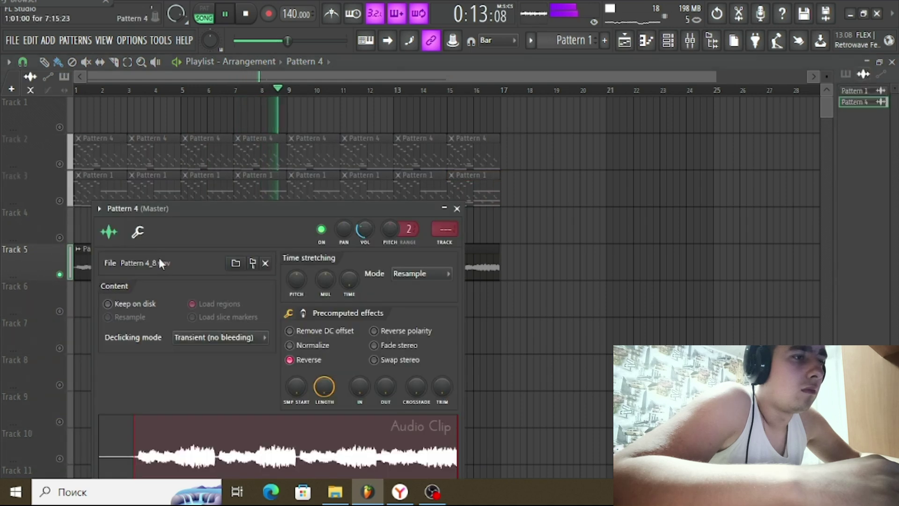
left_click_drag(445, 229, 515, 213)
left_click(699, 46)
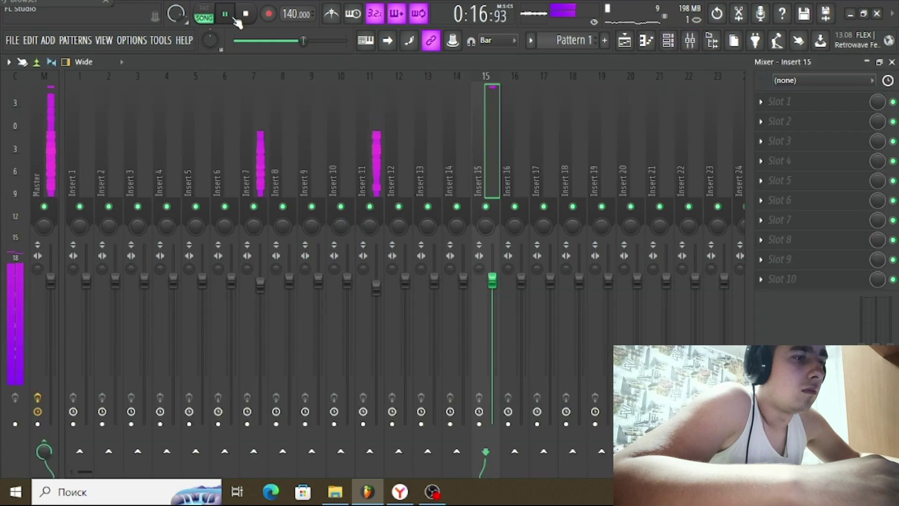
Load Fruity Flanger in slot 4 and Fruity Fast Dist in slot 5 of Insert 15
left_click(813, 160)
mouse_move(777, 177)
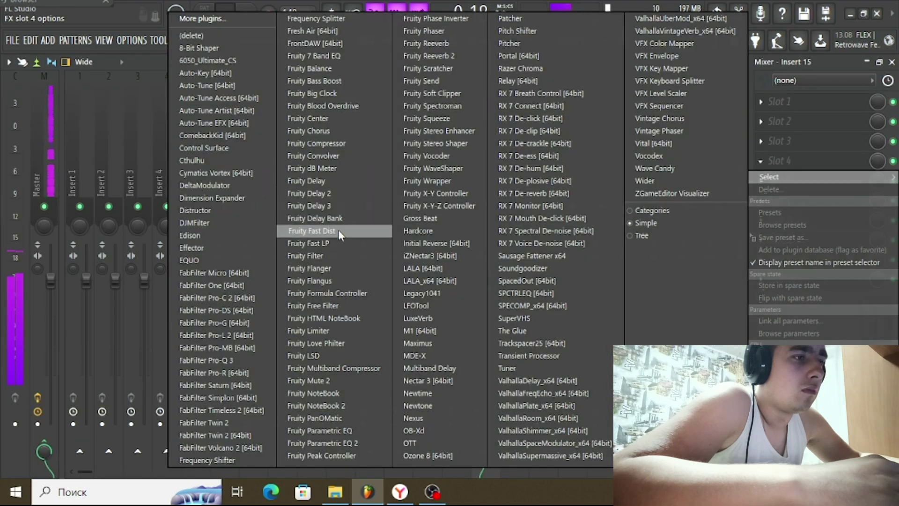
left_click(313, 270)
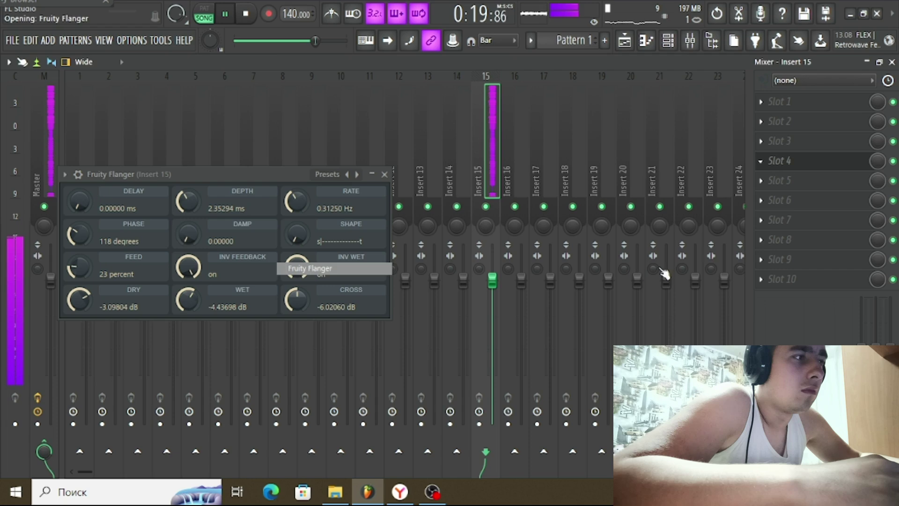
left_click(796, 180)
mouse_move(772, 183)
left_click(334, 246)
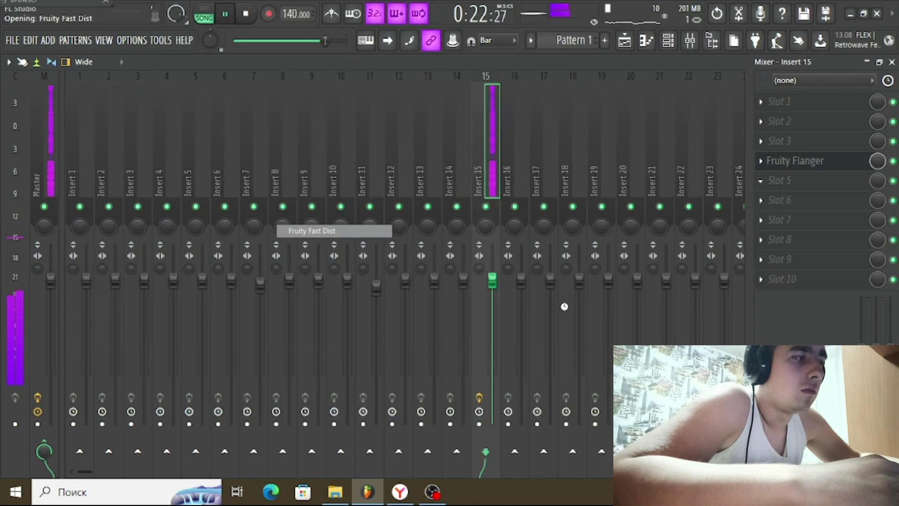
Lower Insert 15's volume fader to near the lower end of its range
left_click_drag(492, 281, 492, 377)
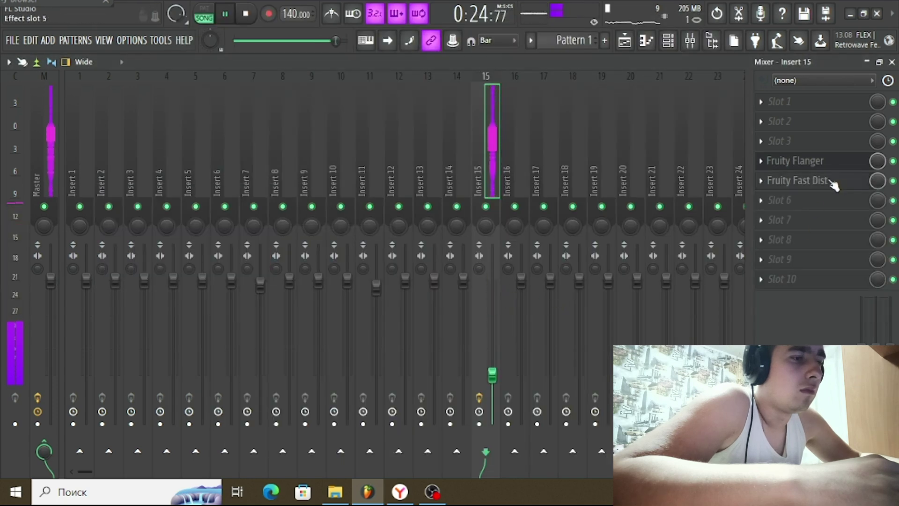
left_click(803, 180)
left_click_drag(492, 375, 492, 381)
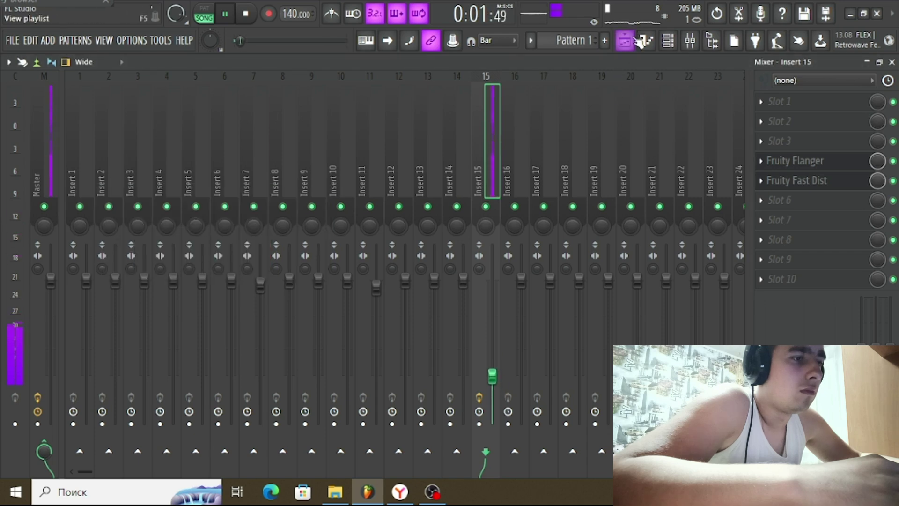
Turn off Track 5's solo in the playlist and restart song playback
left_click(636, 39)
key("space")
key("space")
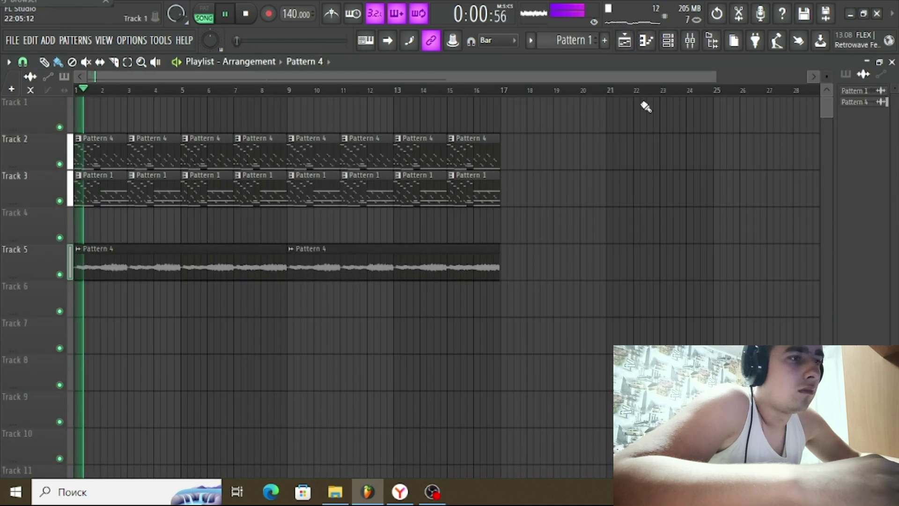
Raise Insert 15's fader to around the middle of its range while the full arrangement plays
left_click(690, 41)
left_click_drag(492, 366, 492, 336)
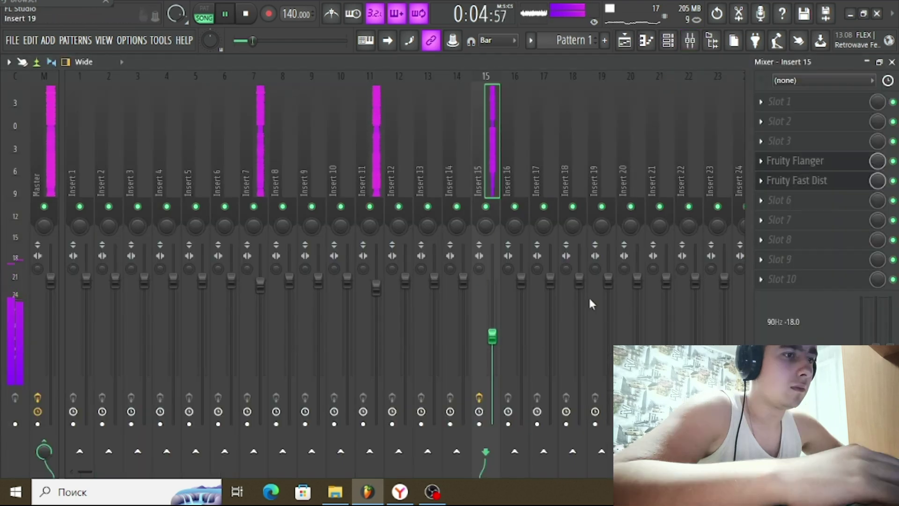
left_click_drag(498, 340, 499, 346)
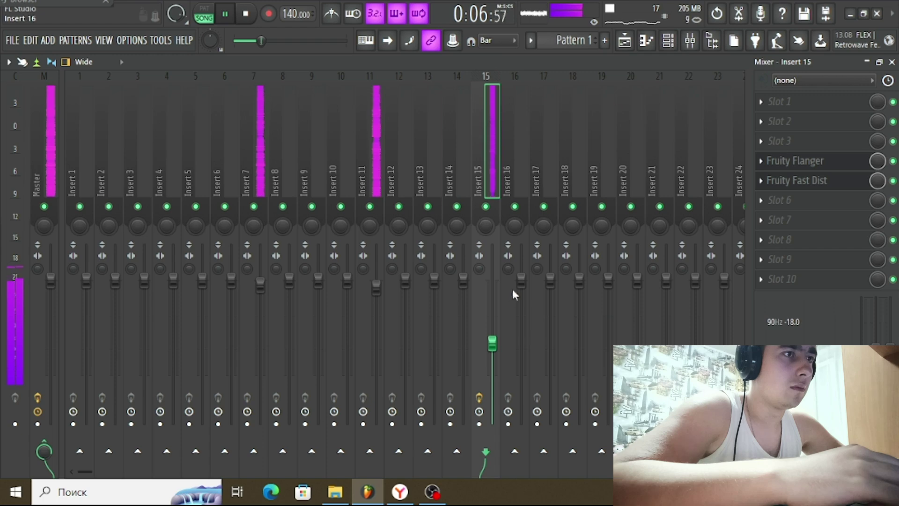
Cut the reversed clip on Track 5 to one bar and repeat it up to bar 17 in place of the long clips
left_click(624, 40)
key("space")
left_click_drag(79, 271, 110, 275)
left_click_drag(278, 246, 490, 270)
right_click(396, 275)
key("space")
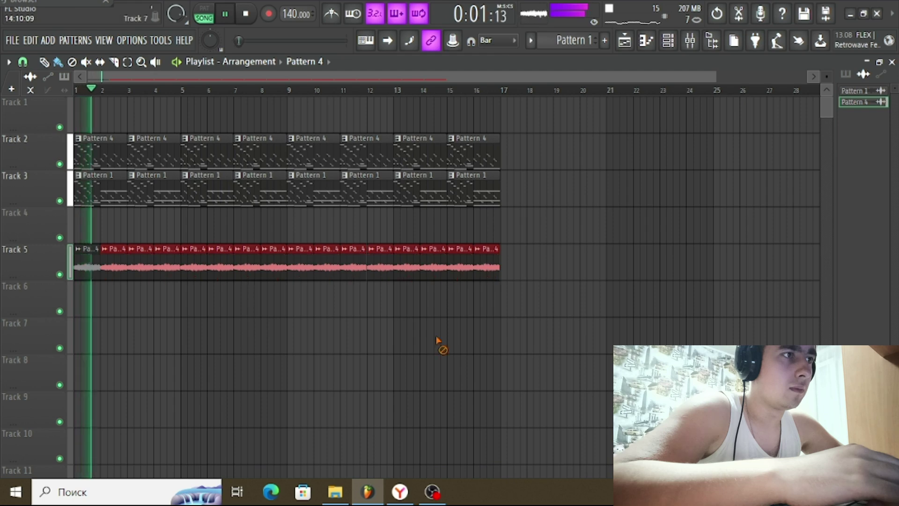
Choose a different declicking mode for the reversed Pattern 4 audio clip
double_click(281, 264)
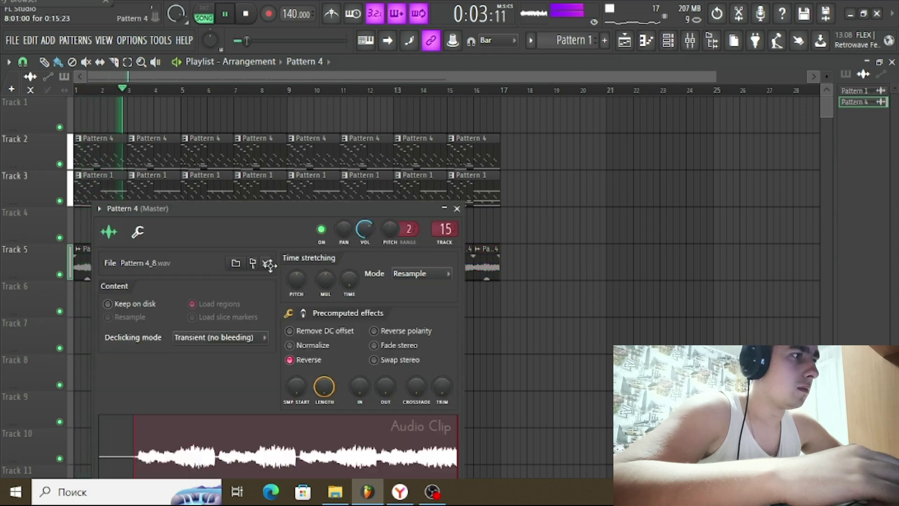
left_click(206, 340)
left_click(187, 389)
key("Escape")
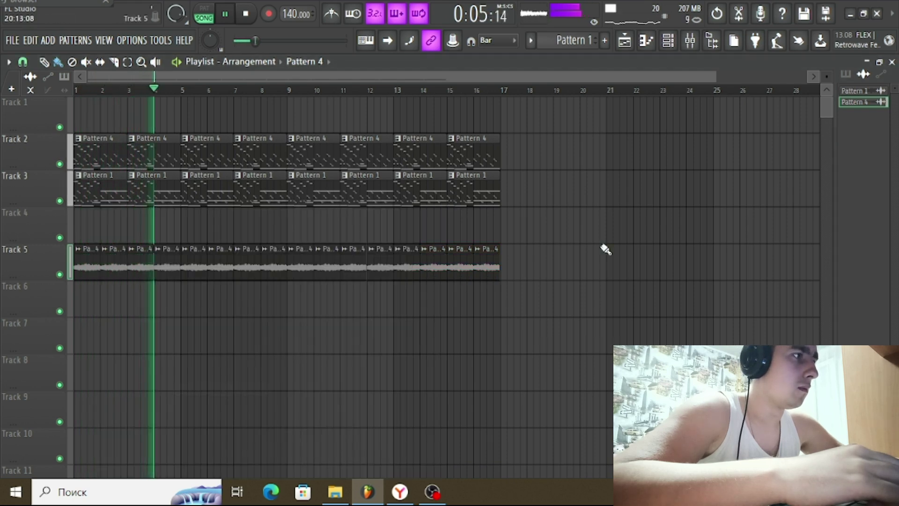
Lower Insert 15's volume fader further and stop playback in the playlist
left_click(690, 40)
left_click_drag(496, 363, 496, 373)
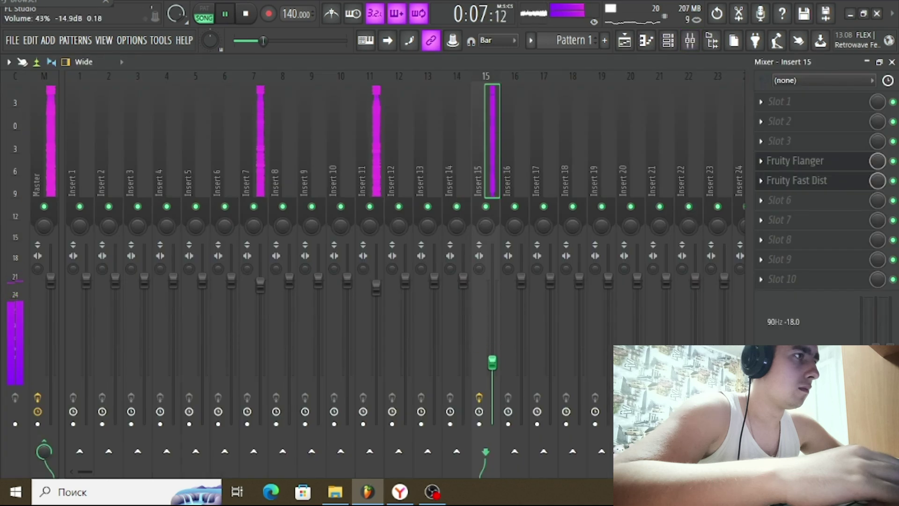
left_click(626, 41)
key("space")
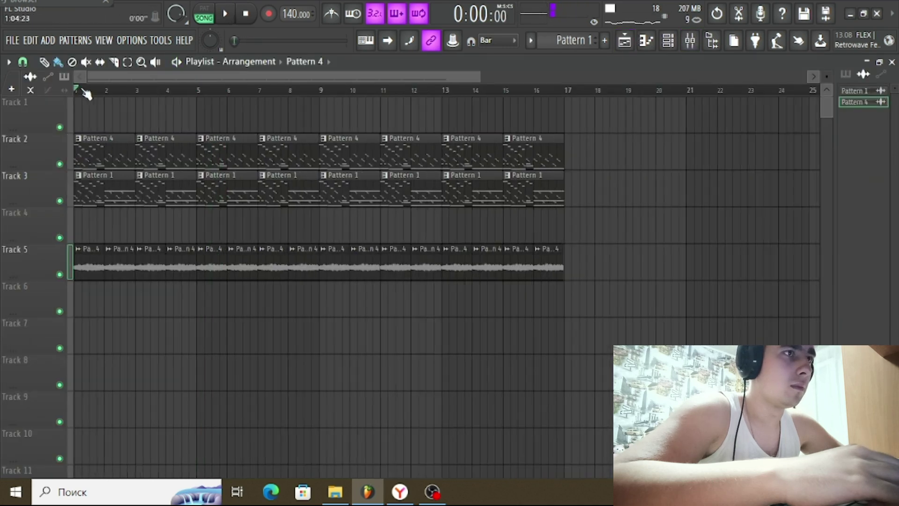
Shorten the first reversed clip to half a bar, move it up to Track 4 and mute Track 5
mouse_move(78, 274)
left_mouse_down()
mouse_move(101, 276)
mouse_move(89, 274)
left_mouse_up()
left_click_drag(154, 251, 103, 206)
left_click(59, 274)
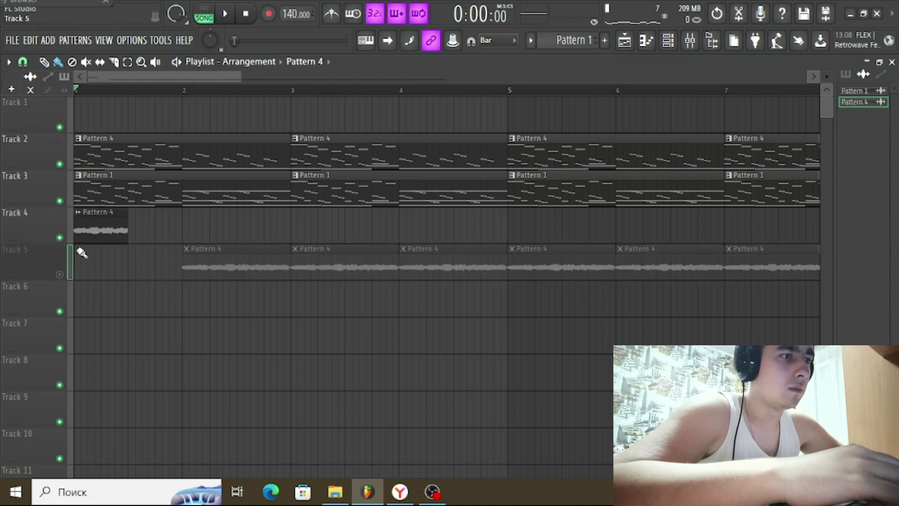
key("space")
Repeat the half-bar reversed clip along Track 4 up to bar 17 and play a later part of the arrangement
scroll(115, 92, "down", 3)
mouse_move(89, 229)
left_mouse_down()
mouse_move(616, 241)
mouse_move(607, 227)
left_mouse_up()
left_click(391, 90)
scroll(410, 94, "up", 5)
scroll(412, 92, "down", 5)
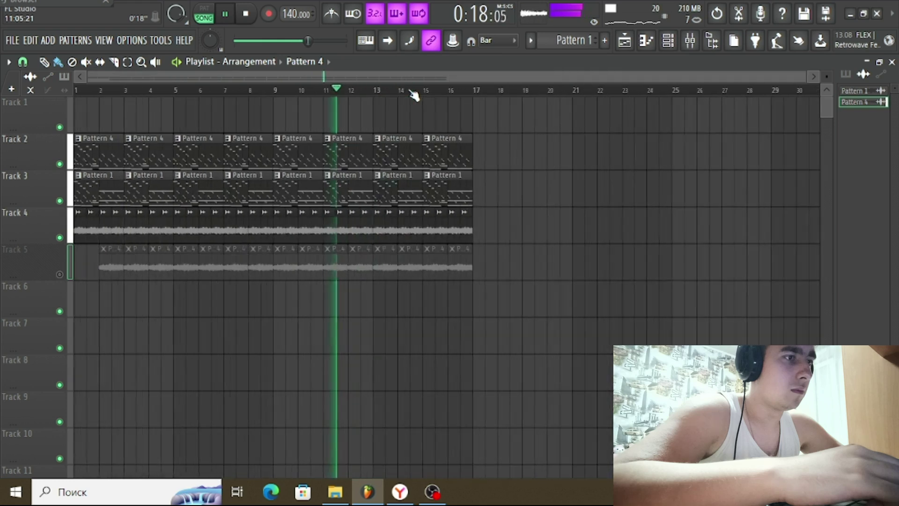
Raise Insert 15's fader a little and stop playback in the playlist
left_click(690, 40)
left_click_drag(497, 372, 498, 346)
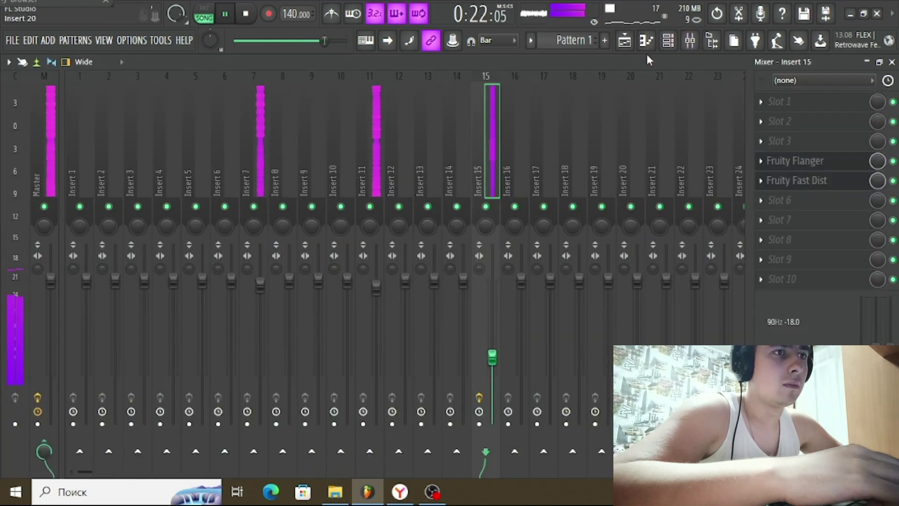
left_click(646, 41)
key("space")
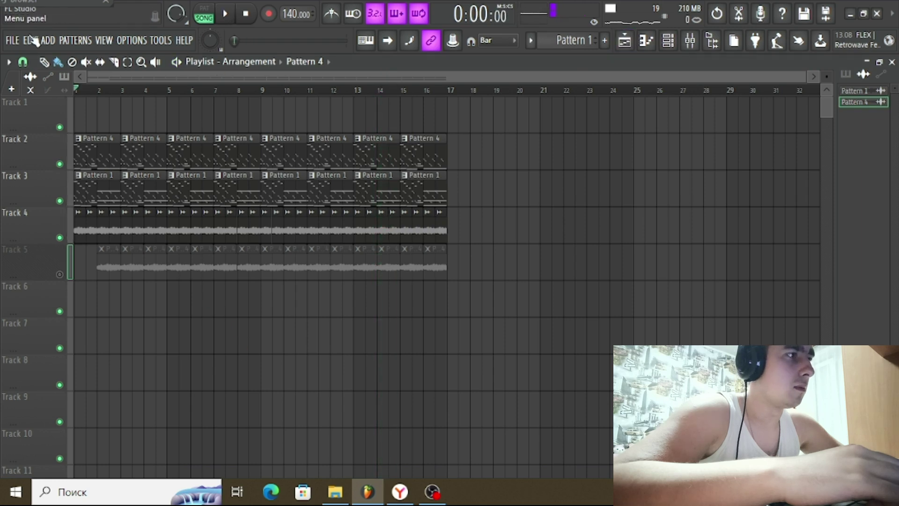
Export the full song as a WAV file named 140 to the Desktop and start rendering
left_click(12, 40)
mouse_move(117, 170)
left_click(157, 180)
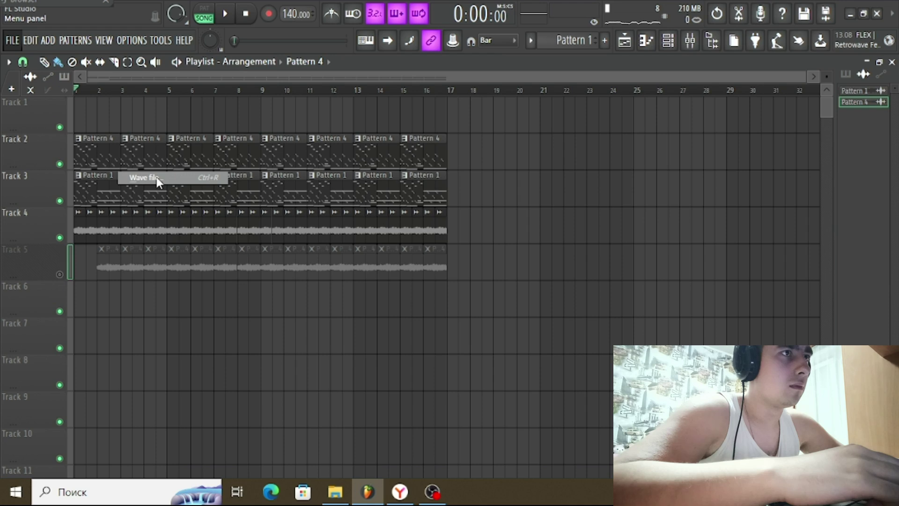
left_click(157, 178)
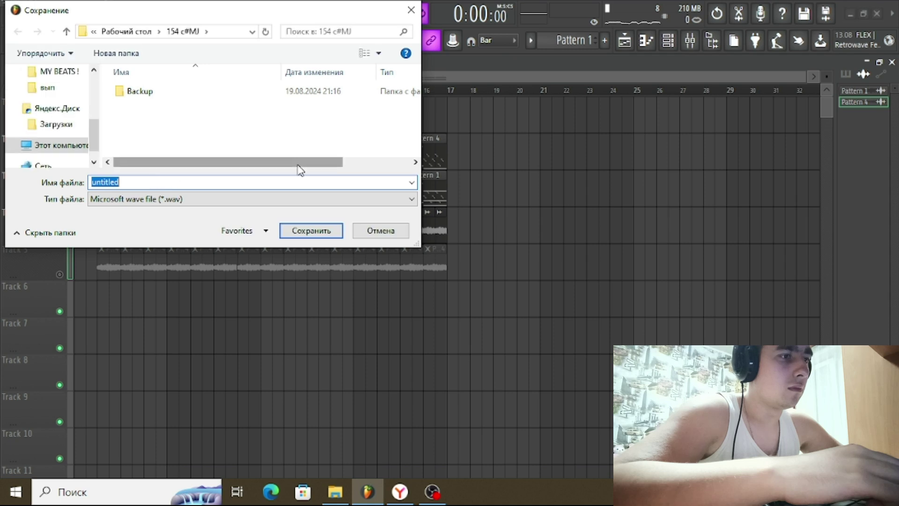
type("140")
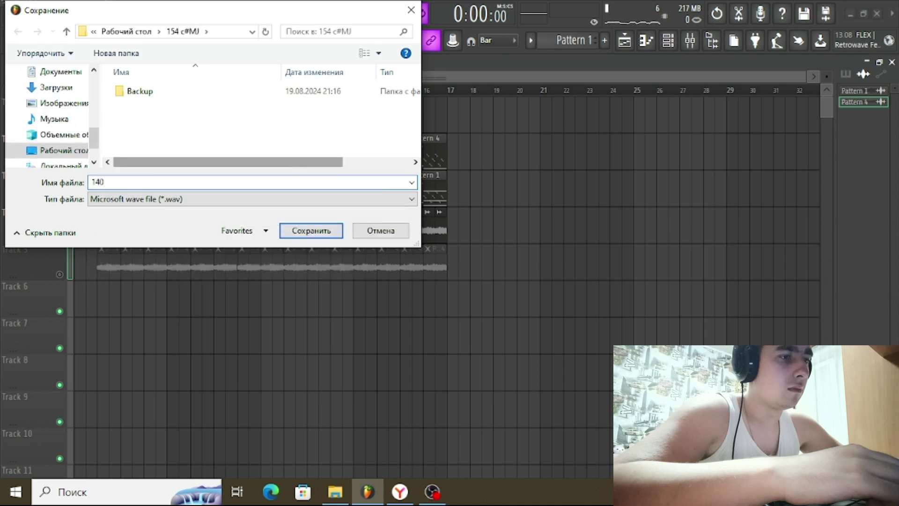
left_click(40, 153)
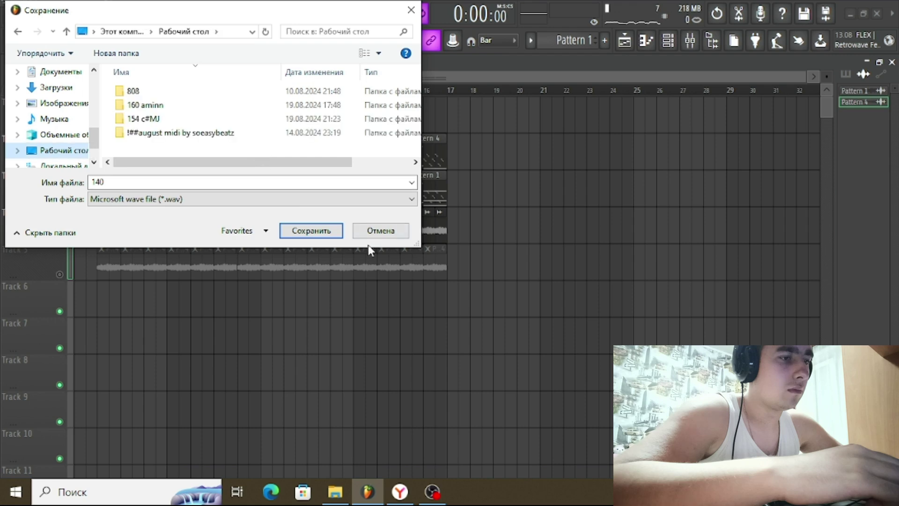
left_click(324, 232)
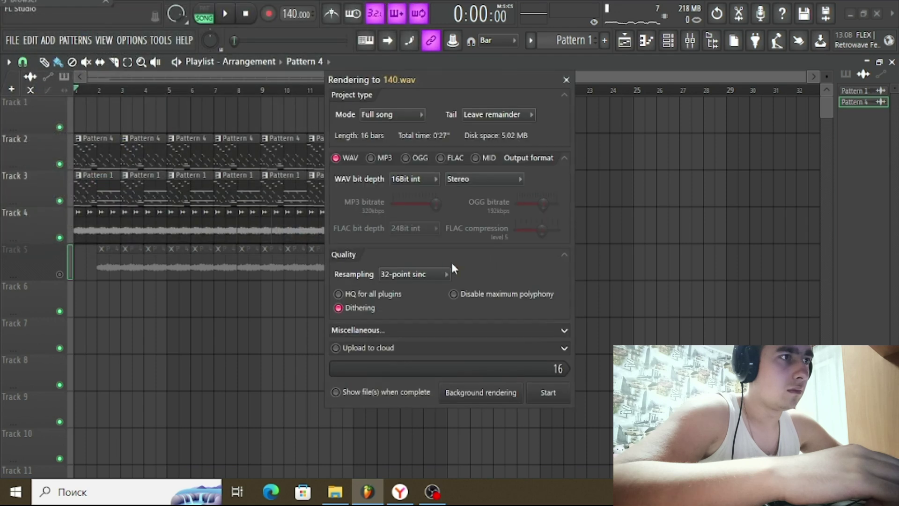
left_click(546, 402)
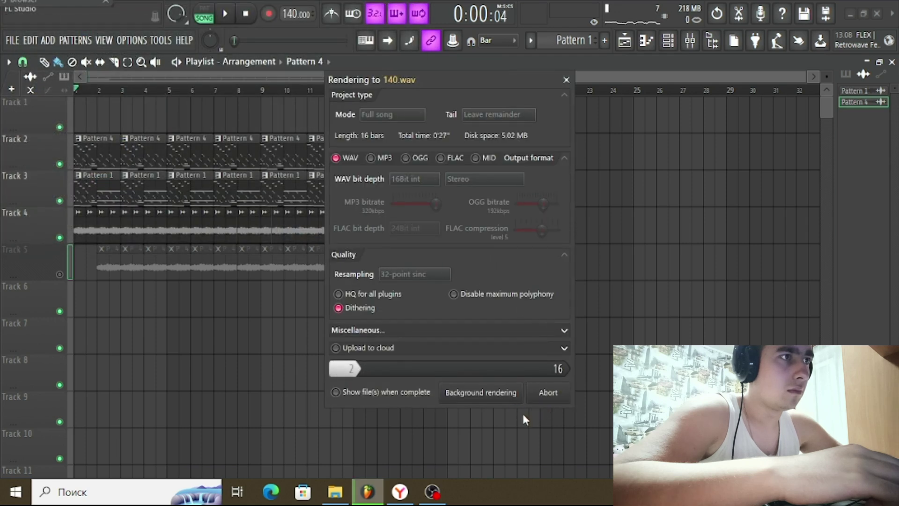
left_click(437, 482)
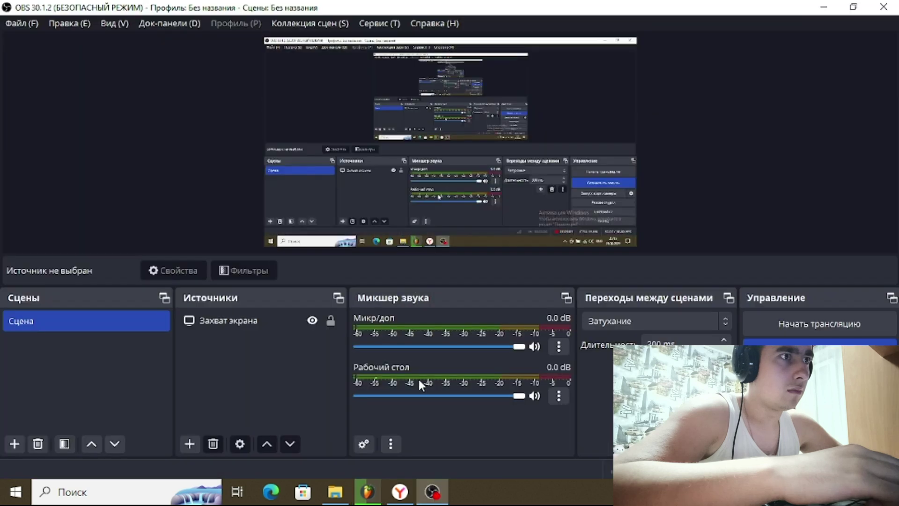
left_click(369, 495)
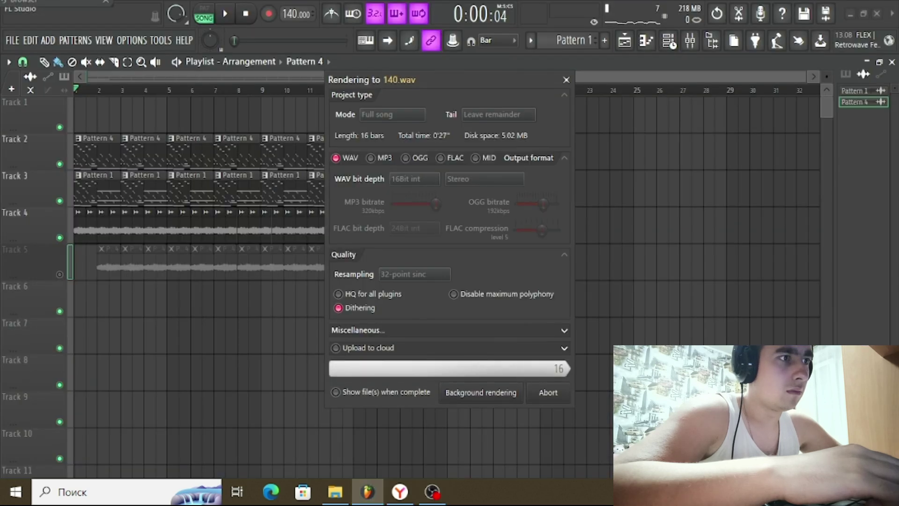
Clear all clips from the playlist and bring up the channel rack
left_click(673, 45)
key("F12")
mouse_move(131, 117)
left_mouse_down()
mouse_move(351, 150)
mouse_move(220, 234)
mouse_move(565, 285)
mouse_move(156, 175)
mouse_move(582, 246)
mouse_move(41, 230)
left_mouse_up()
left_click(673, 46)
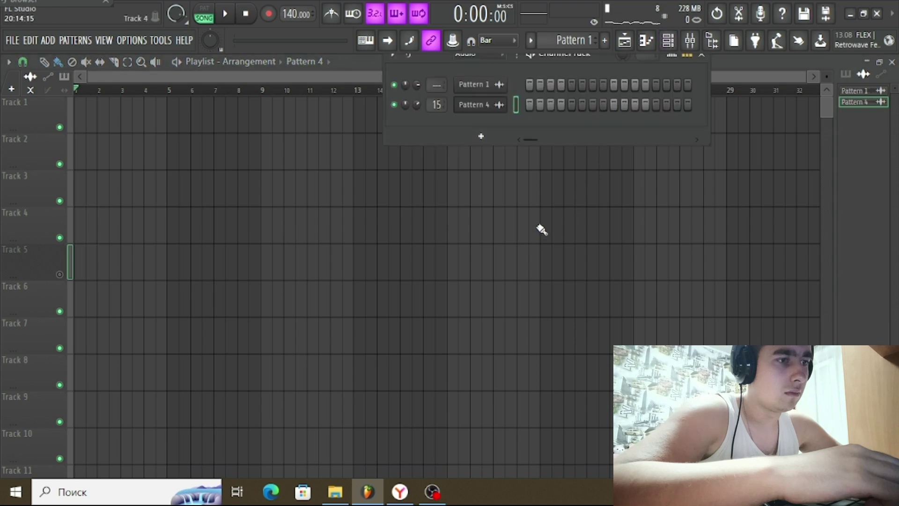
Add an Electra instrument to the channel rack and move its window clear of the rack
left_click(481, 235)
left_click(516, 222)
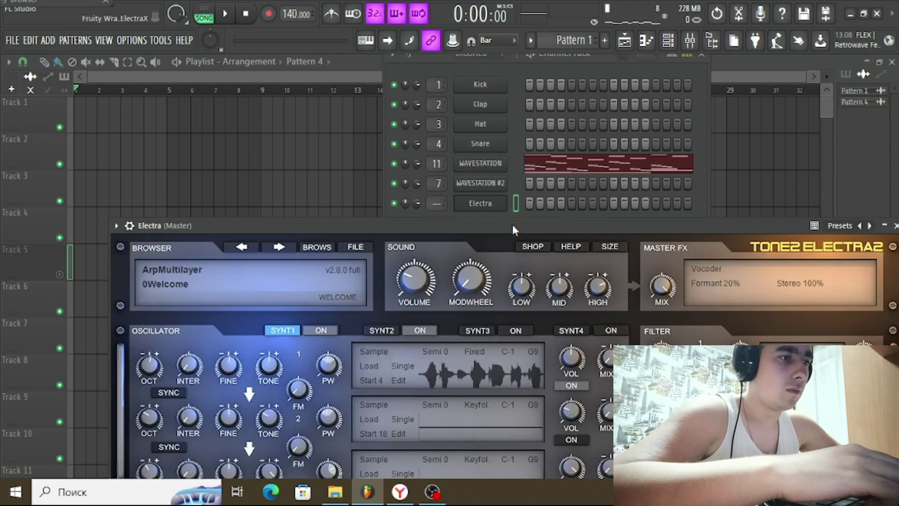
left_click_drag(524, 226, 495, 322)
Select Pattern 8 and route the Electra channel to mixer Insert 10
scroll(571, 40, "down", 7)
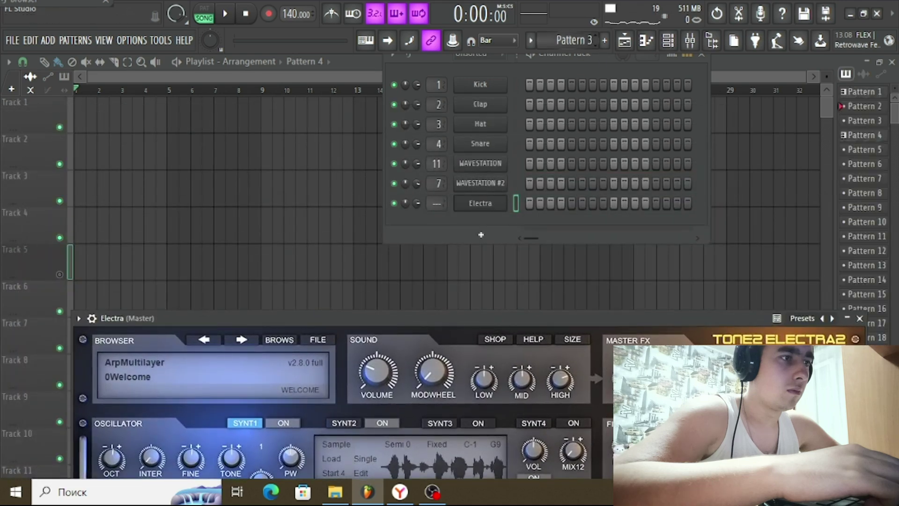
left_click(107, 6)
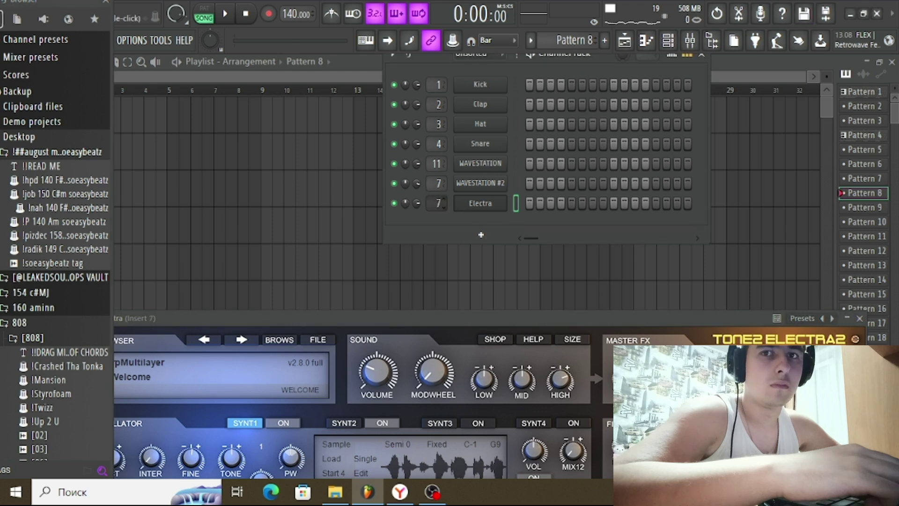
scroll(436, 203, "up", 3)
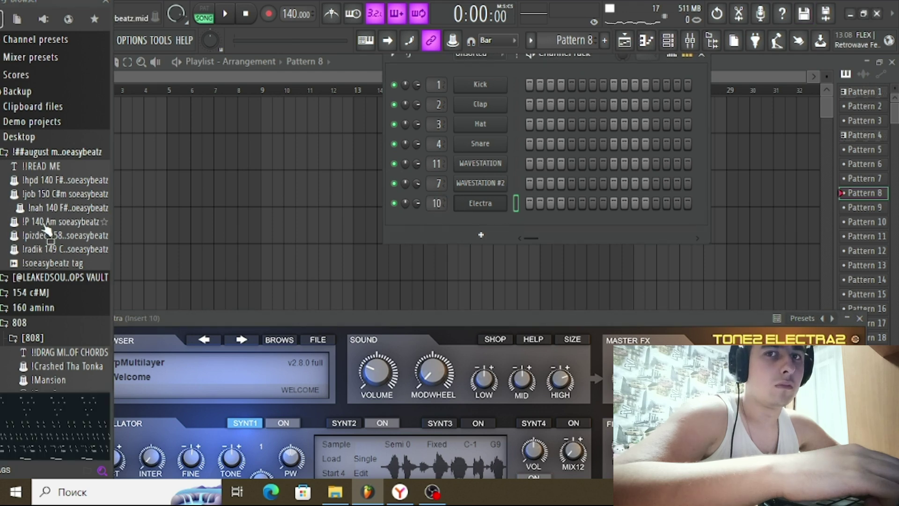
Load the "!P 140 Am soeasybeatz" MIDI file into Electra and place Pattern 8 at the start of Track 3
left_click_drag(46, 226, 485, 201)
left_click(302, 176)
left_click_drag(302, 176, 80, 177)
Play Pattern 8 in pattern mode, open Electra's piano roll, bring the full Electra window into view and stop playback
key("l")
key("space")
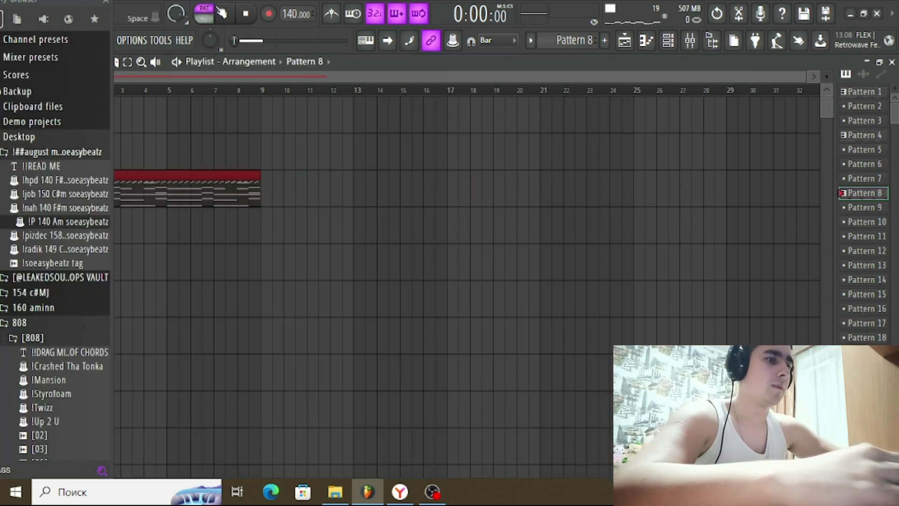
double_click(255, 210)
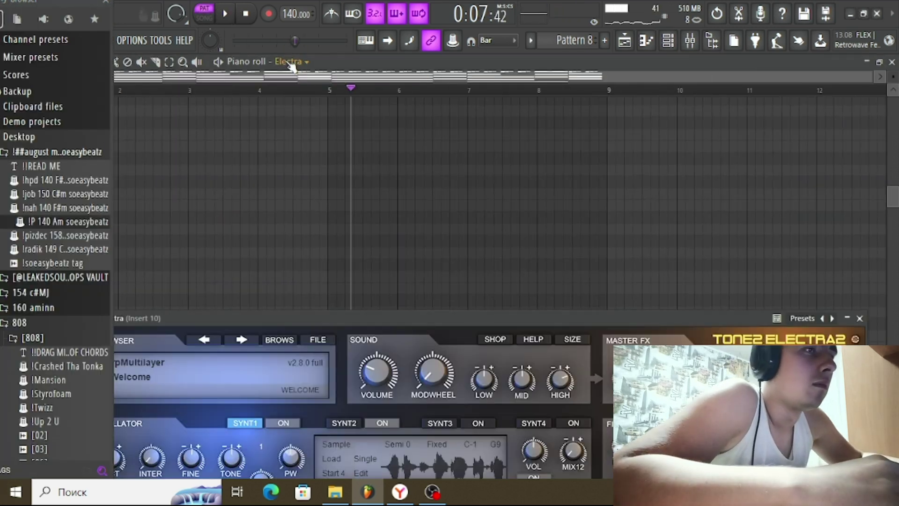
left_click(106, 2)
left_click_drag(344, 318, 344, 97)
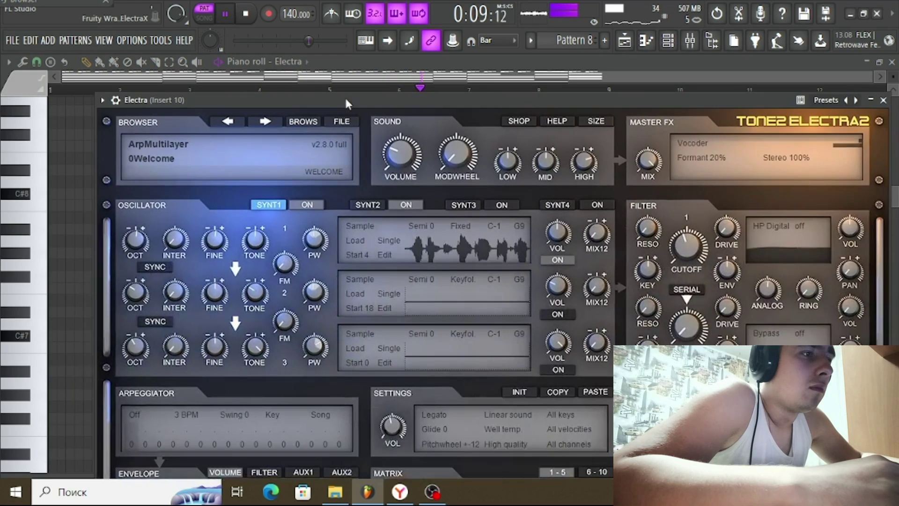
key("space")
Open Electra's patch browser and load the ArpMultilayer patch 2 Apollo 14 RR
left_click(179, 146)
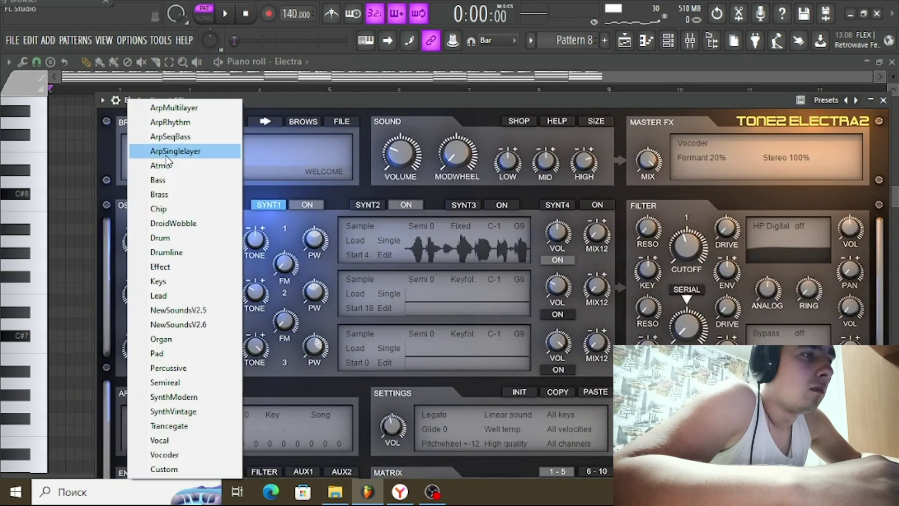
left_click(119, 159)
left_click(302, 126)
left_click(354, 221)
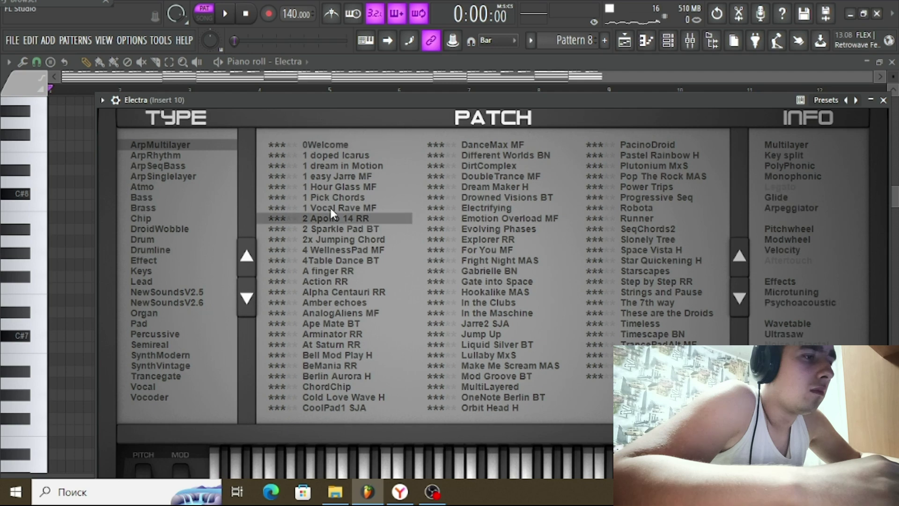
Start pattern playback and audition ArpSinglelayer patches, including Choiree, Chord on the Run, Control Random BT and Outta Space Sines MF
left_click(228, 14)
left_click(163, 176)
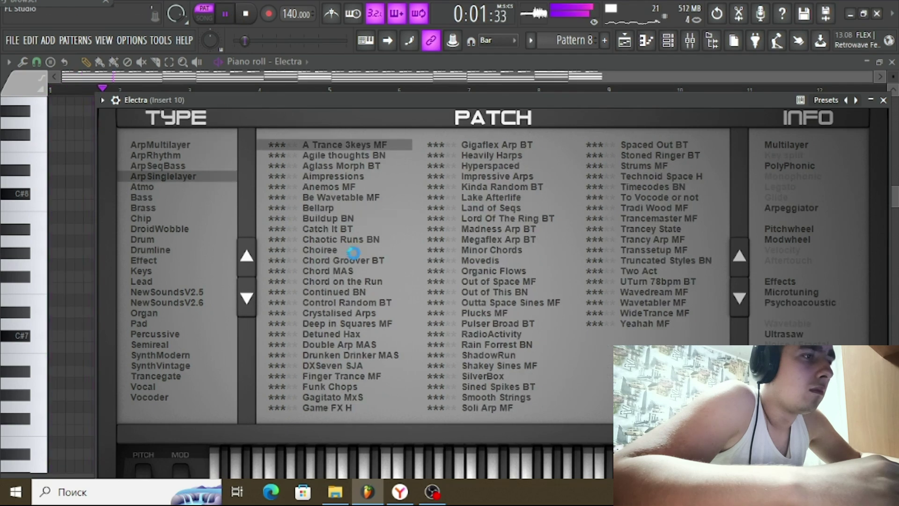
left_click(353, 253)
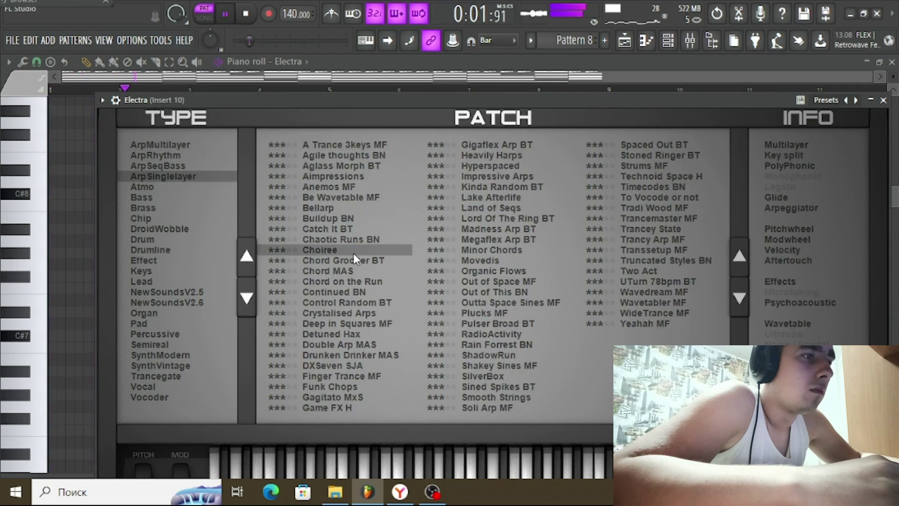
left_click(340, 284)
left_click(358, 303)
left_click(498, 304)
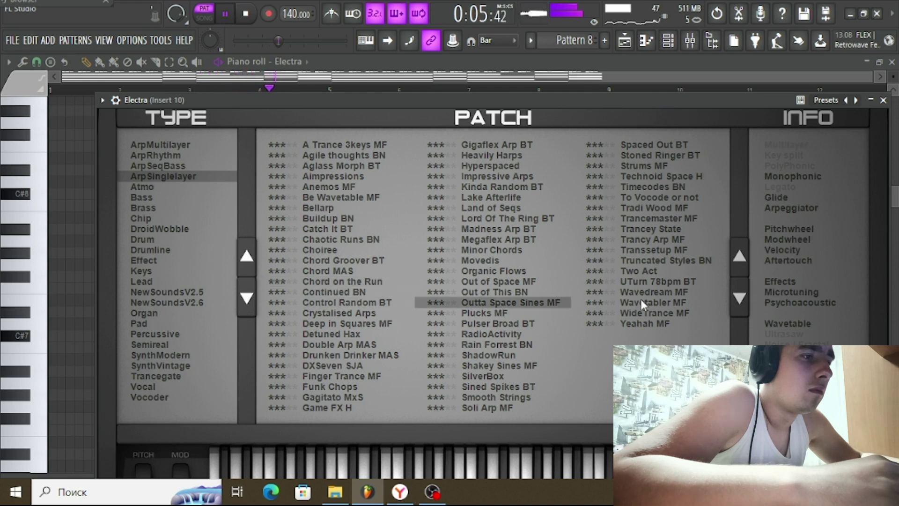
Audition further ArpSinglelayer patches, including Wavedream MF, Trancemaster MF, Timecodes BN, Strums MF and Stoned Ringer BT
left_click(654, 293)
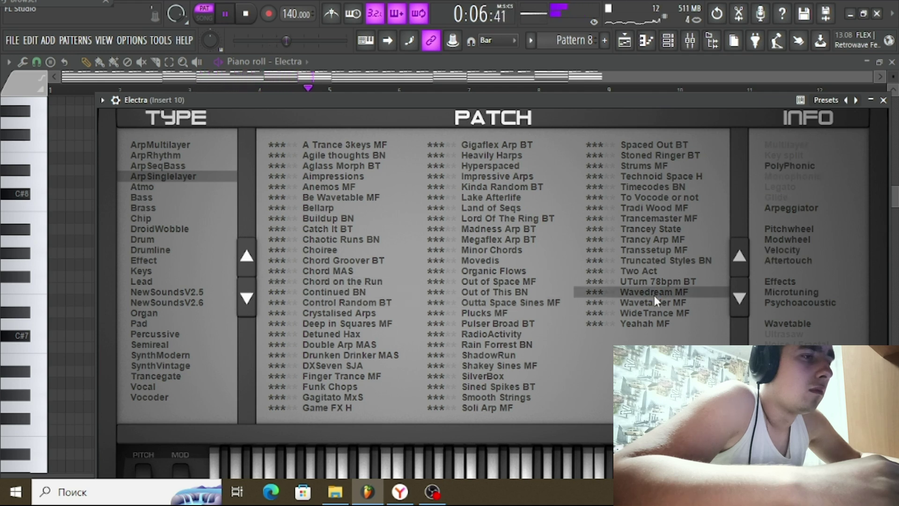
left_click(637, 221)
left_click(648, 186)
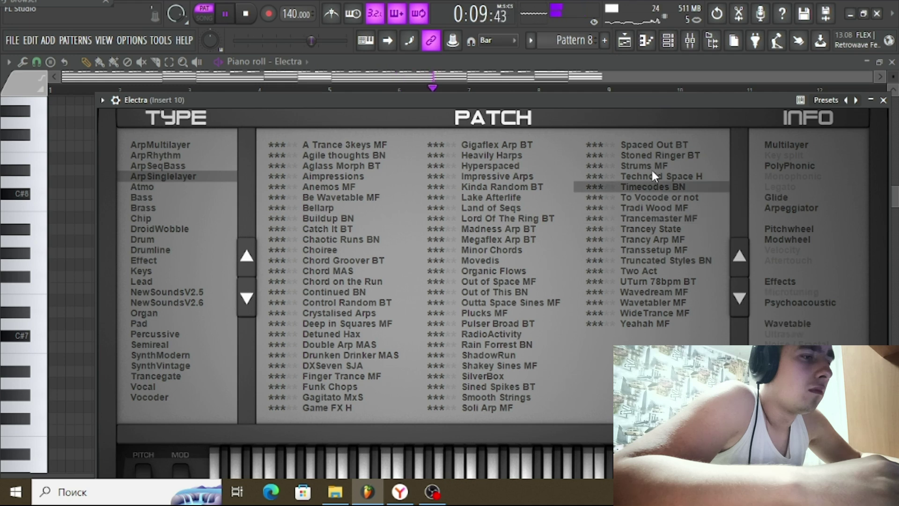
left_click(648, 162)
left_click(646, 153)
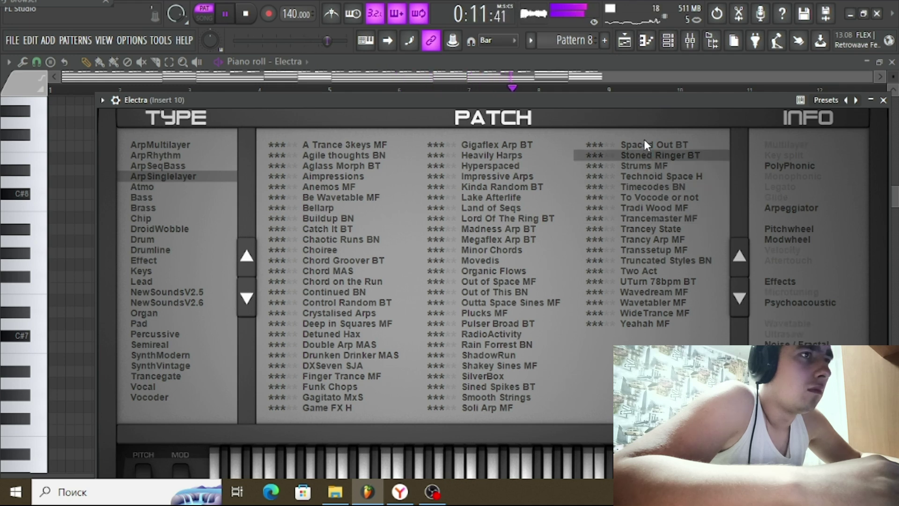
Audition Electra's Bass patches, including AnalMoogBass MF
left_click(151, 197)
left_click(364, 271)
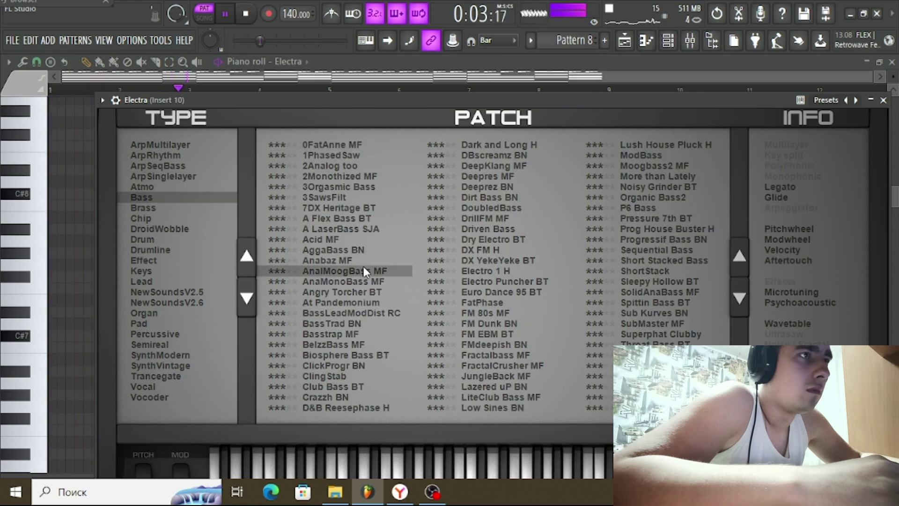
left_click(442, 310)
Audition the Brass patches Fusion Soloist H, Coneshapes BN, Trance SpaceX, Trance Super and Velocity Section H
left_click(160, 209)
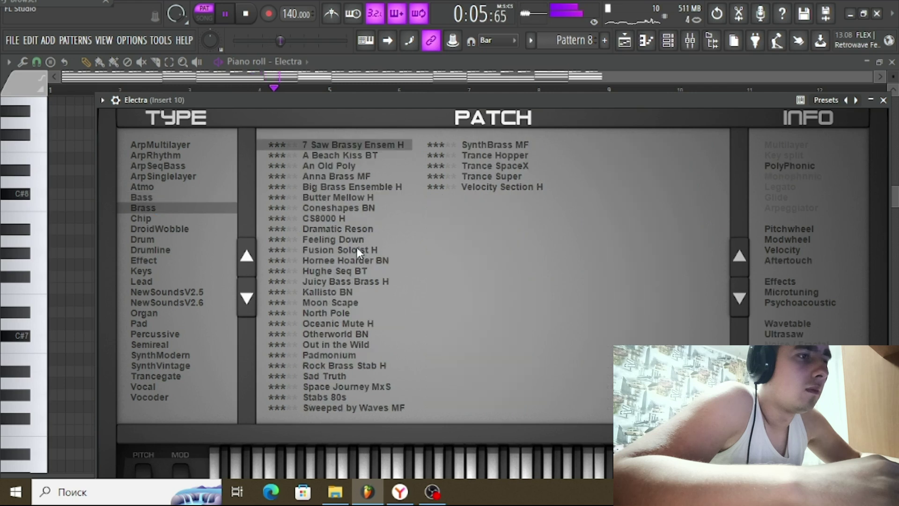
left_click(356, 247)
left_click(340, 209)
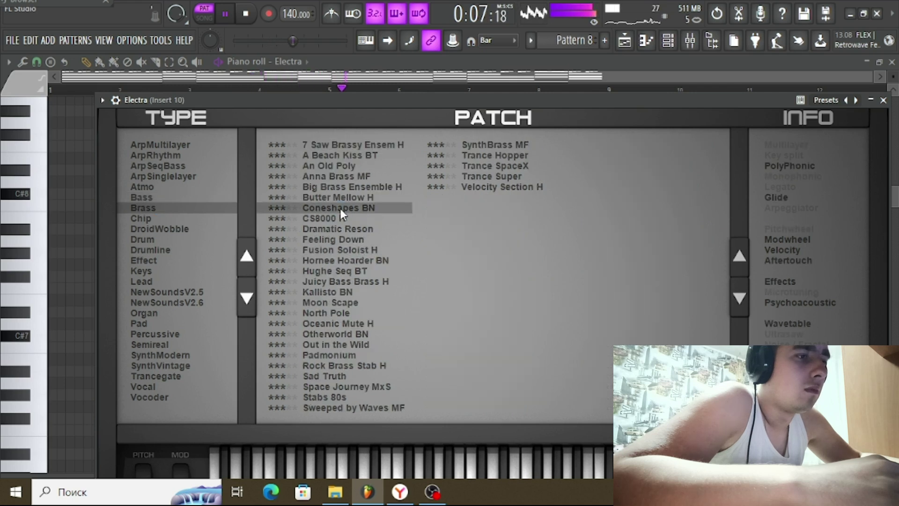
left_click(506, 167)
left_click(483, 176)
left_click(458, 186)
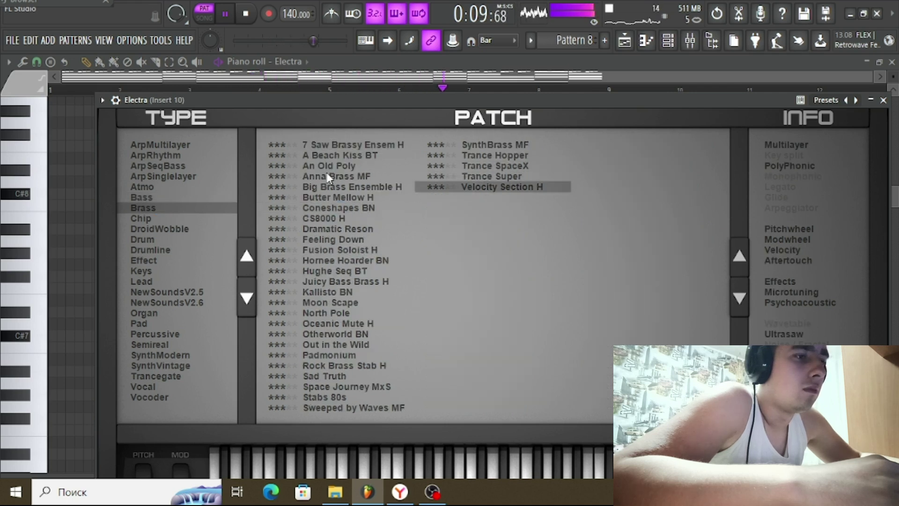
Audition more Brass patches, including Anna Brass MF, Otherworld BN, Space Journey MxS, Sweeped by Waves MF, North Pole and Feeling Down
left_click(327, 176)
left_click(338, 334)
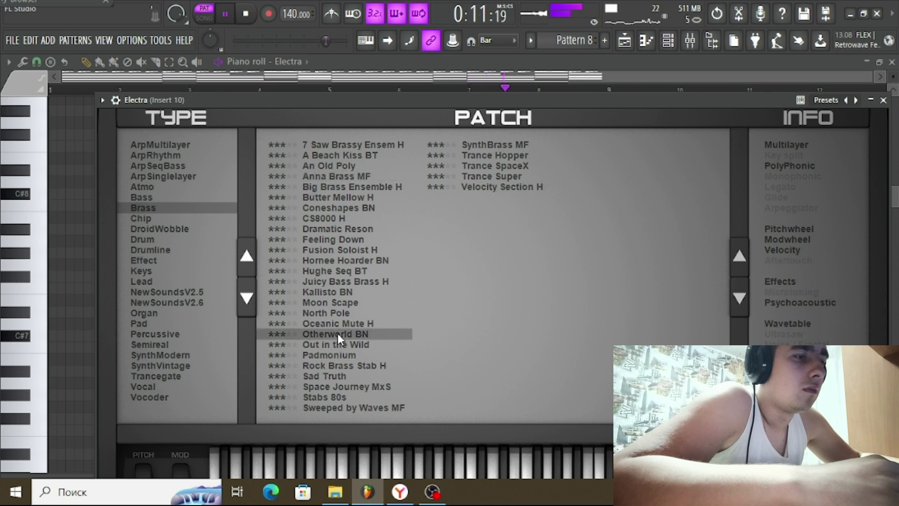
left_click(345, 367)
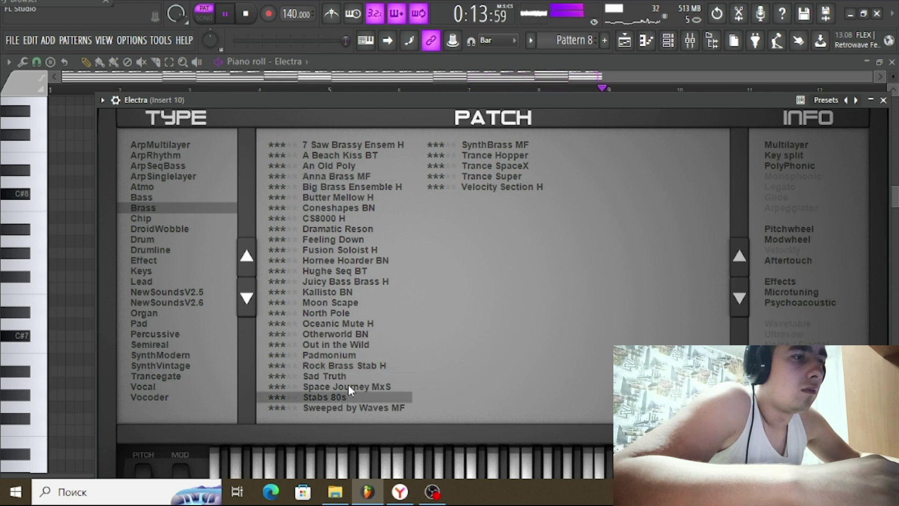
left_click(349, 386)
left_click(353, 406)
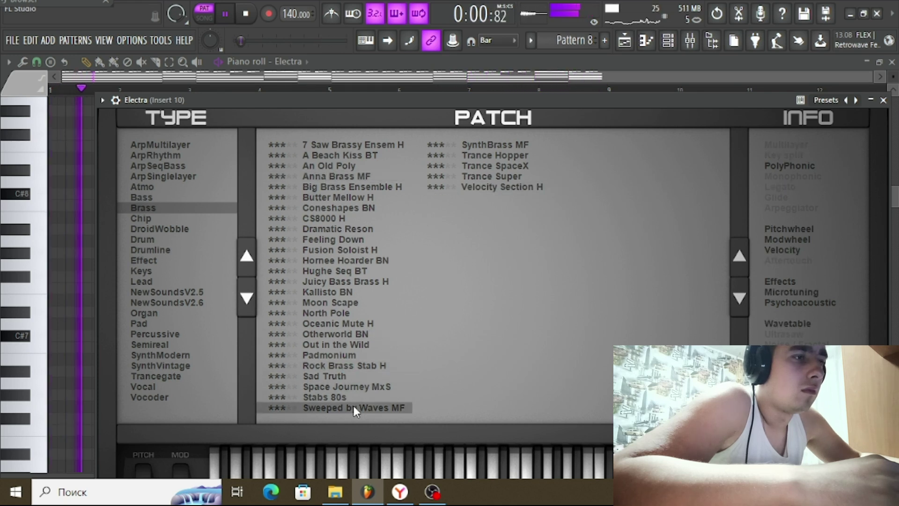
left_click(326, 311)
left_click(333, 238)
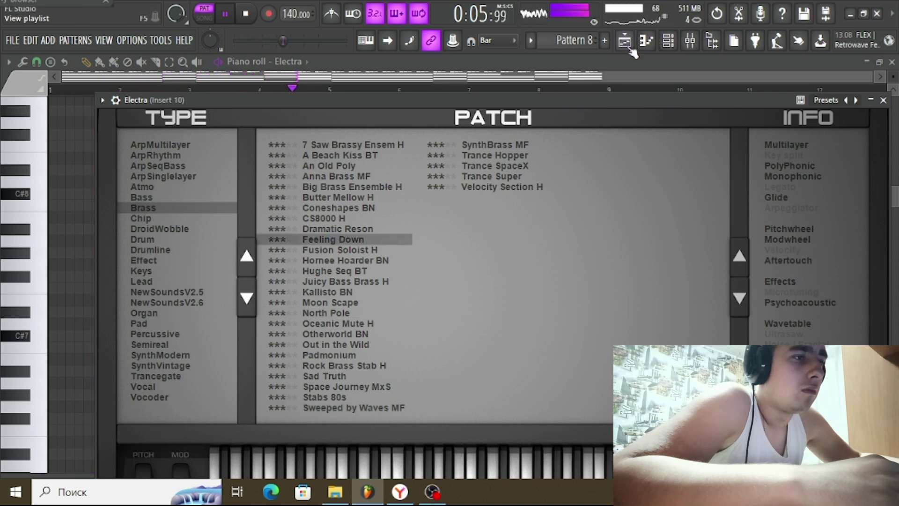
Compare the Brass patches from Fusion Soloist H down to Kallisto BN, and load An Old Poly
left_click(347, 249)
left_click(346, 261)
left_click(342, 271)
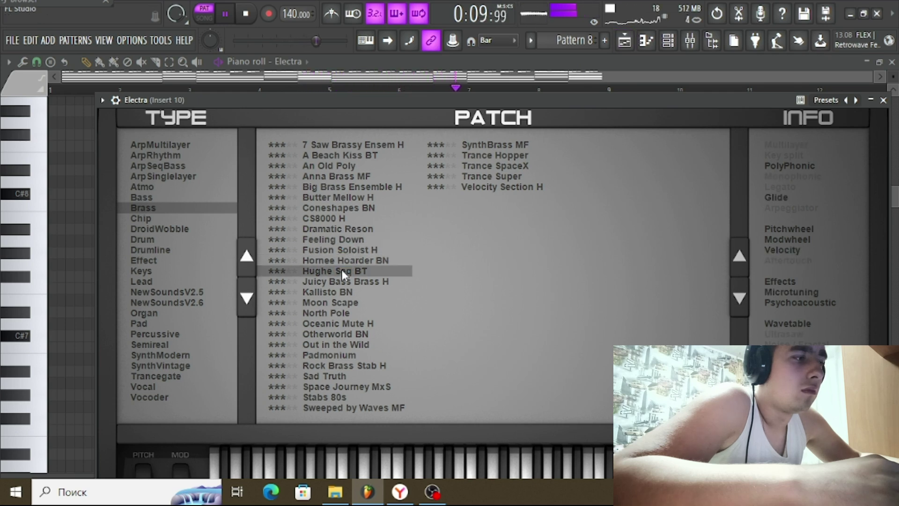
left_click(342, 281)
left_click(336, 292)
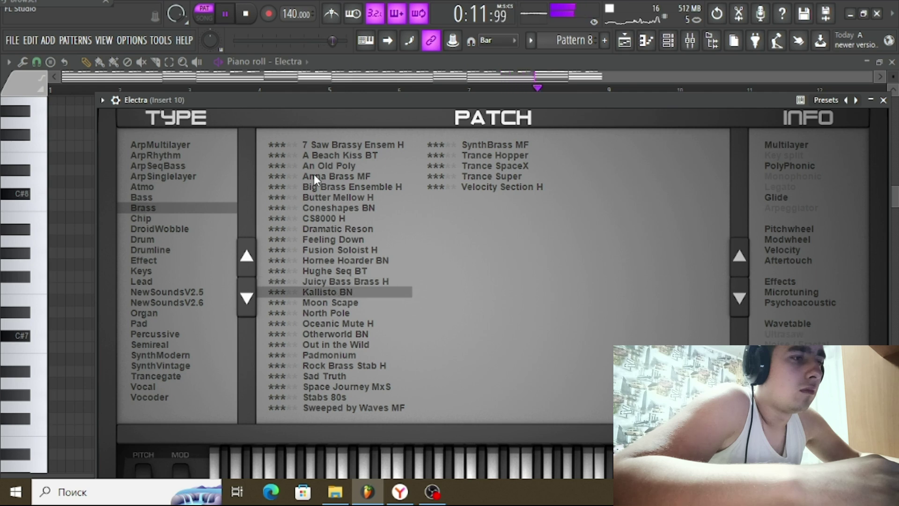
left_click(316, 165)
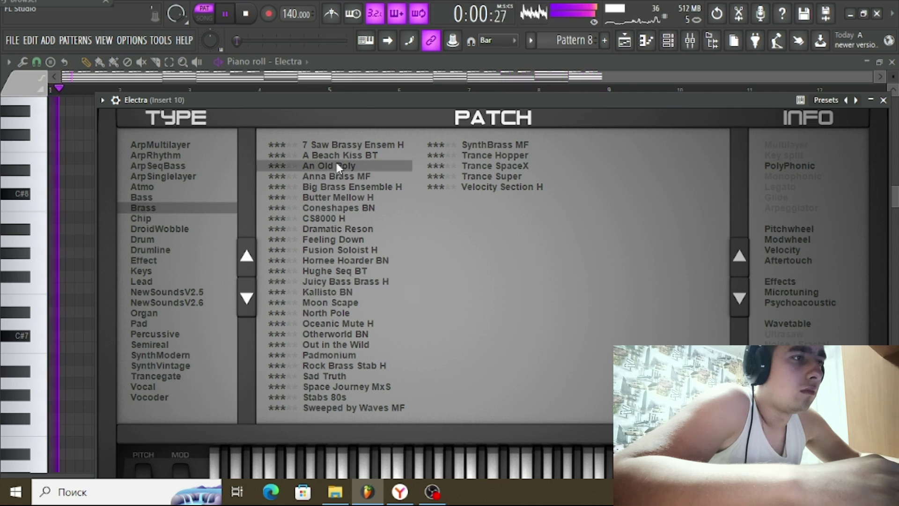
Audition Brass patch 7 Saw Brassy Ensem H and Keys patches A LifeSeeker BN, Jazzy EP BN, Lost Memory MxS and Cosmic Piano
left_click(336, 160)
left_click(313, 145)
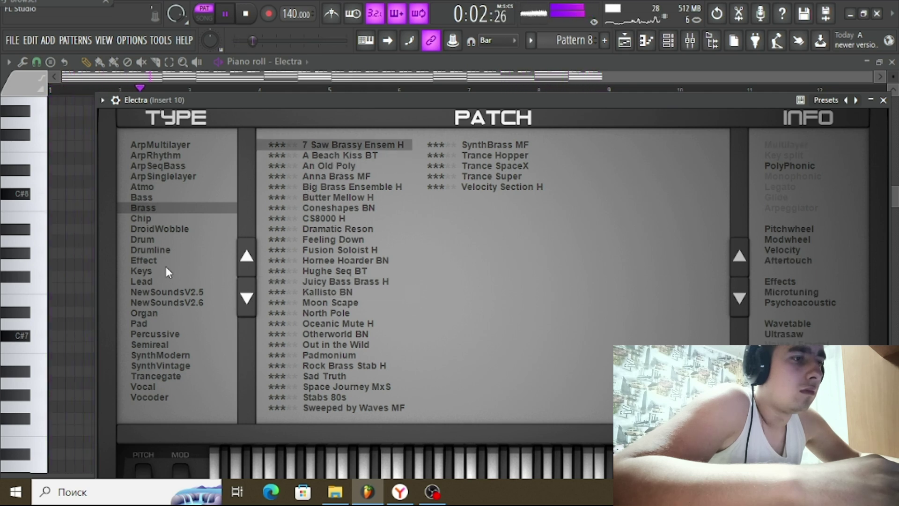
left_click(144, 249)
left_click(148, 269)
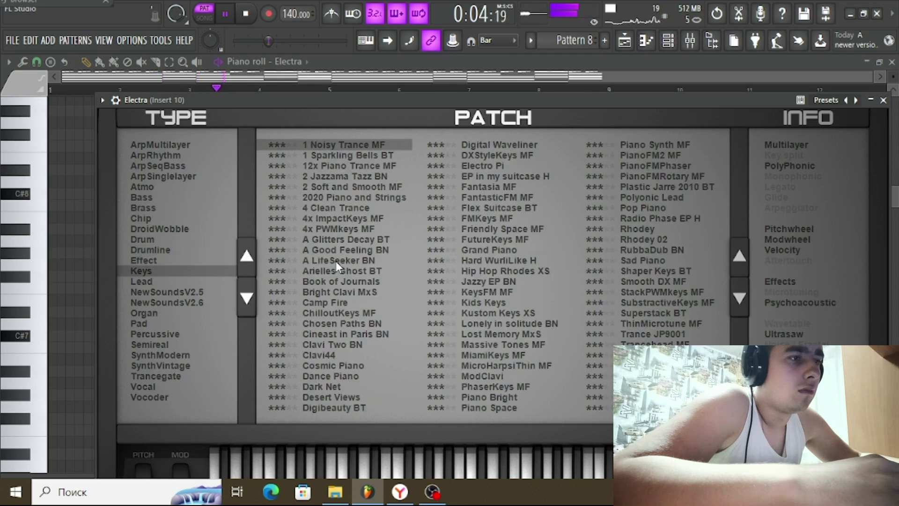
left_click(336, 260)
left_click(499, 283)
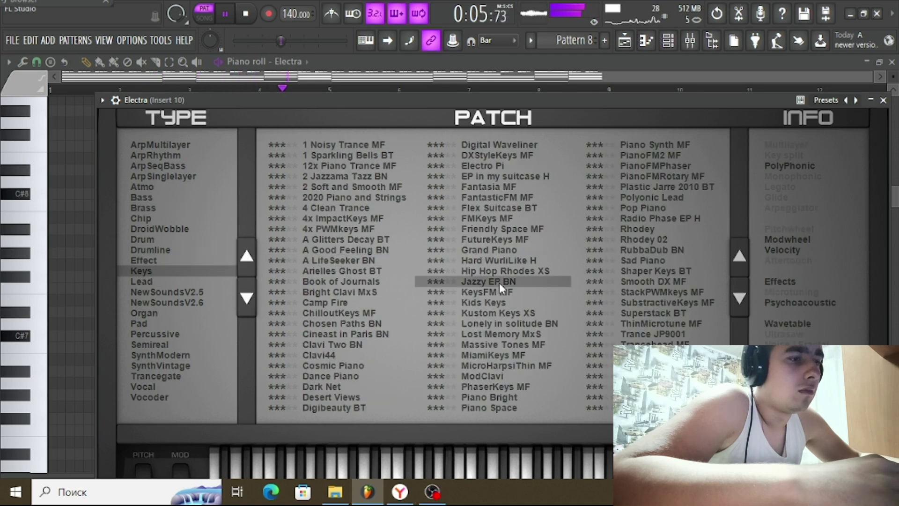
left_click(521, 307)
left_click(505, 334)
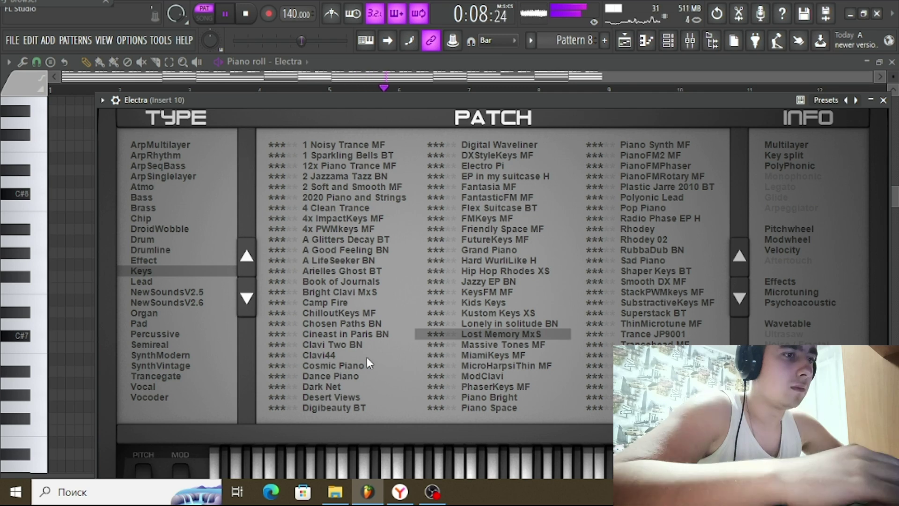
left_click(333, 365)
Audition Electra's Percussive patches, including Ka Lim, BellVoca BN and Scratch Rhythm BN
left_click(161, 333)
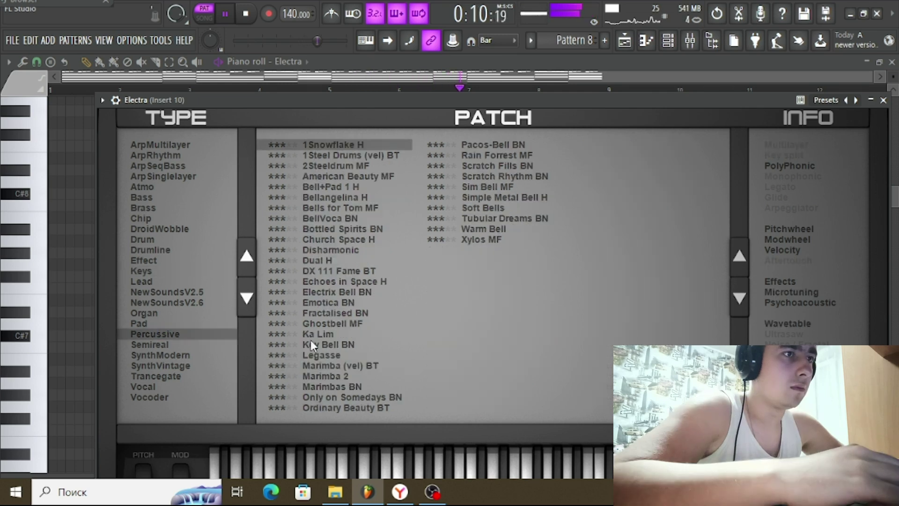
left_click(352, 335)
left_click(327, 217)
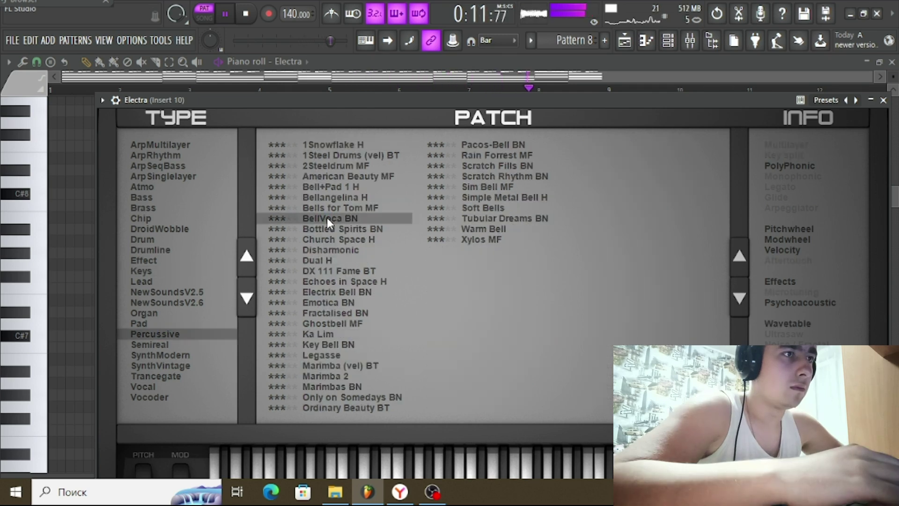
left_click(515, 207)
left_click(499, 181)
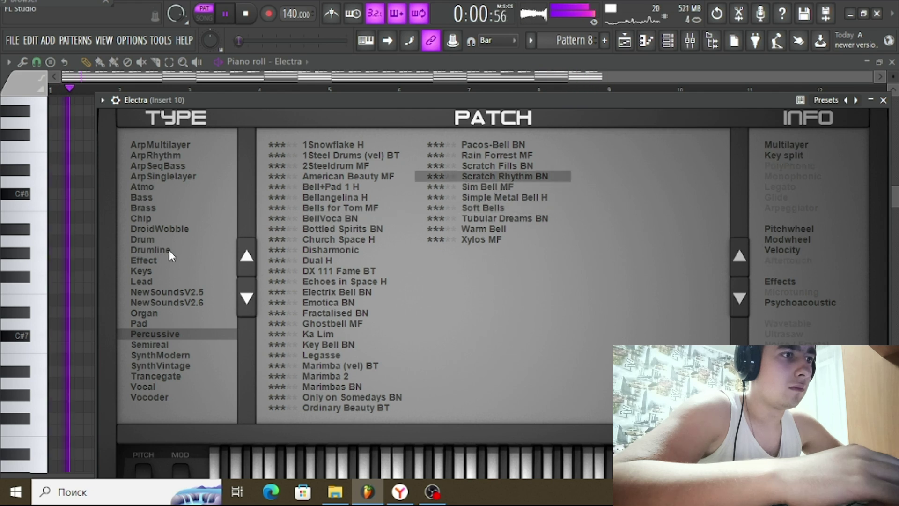
Audition the Lead patches, including Ahleads, Hollow Noise MF and Syntaur H
left_click(136, 303)
left_click(149, 278)
left_click(356, 251)
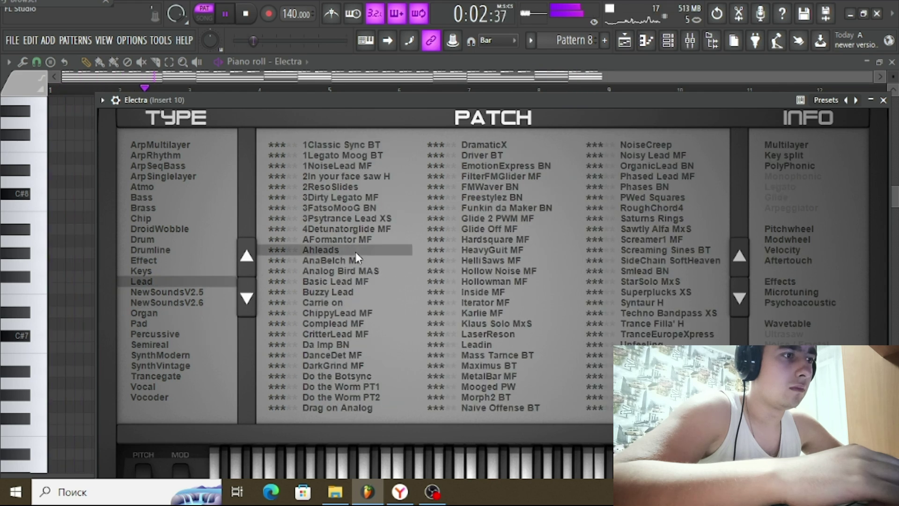
left_click(356, 265)
left_click(496, 271)
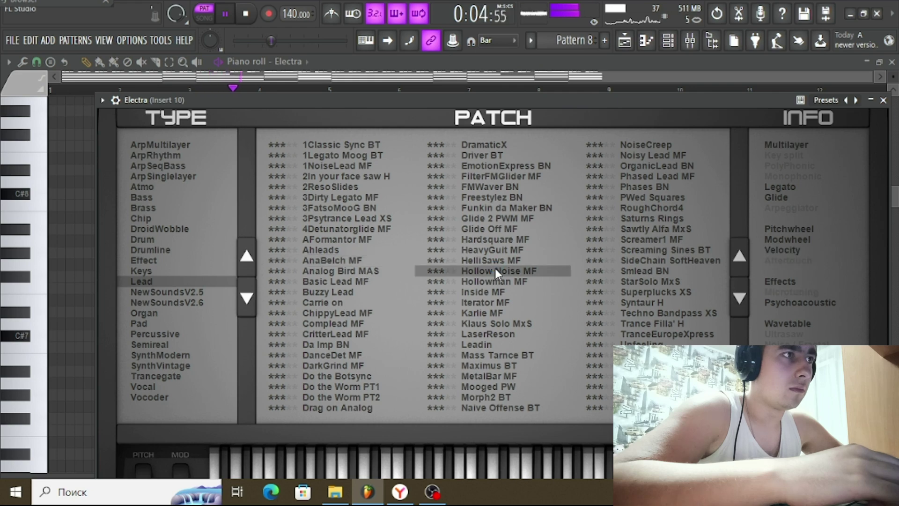
left_click(653, 305)
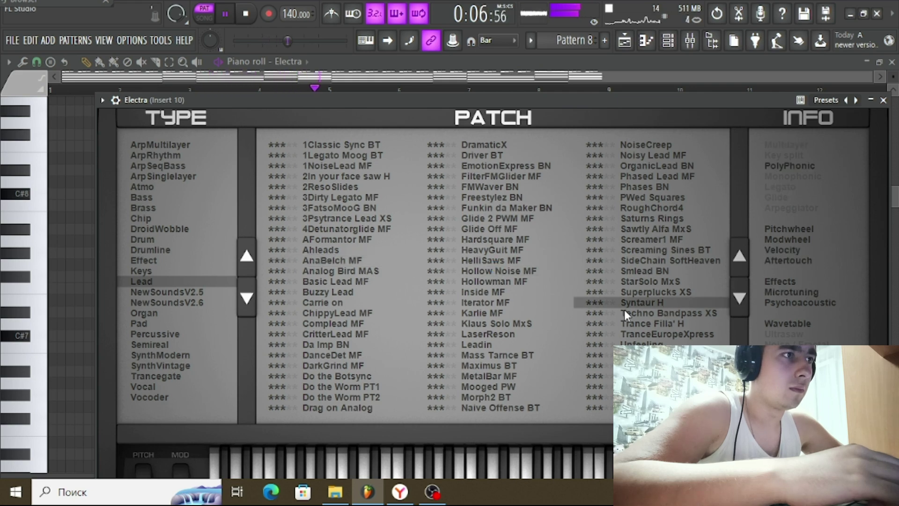
Compare more Keys patches, including Hip Hop Rhodes XS and 4 Clean Trance, and load Plastic Jarre 2010 BT
left_click(158, 271)
left_click(349, 271)
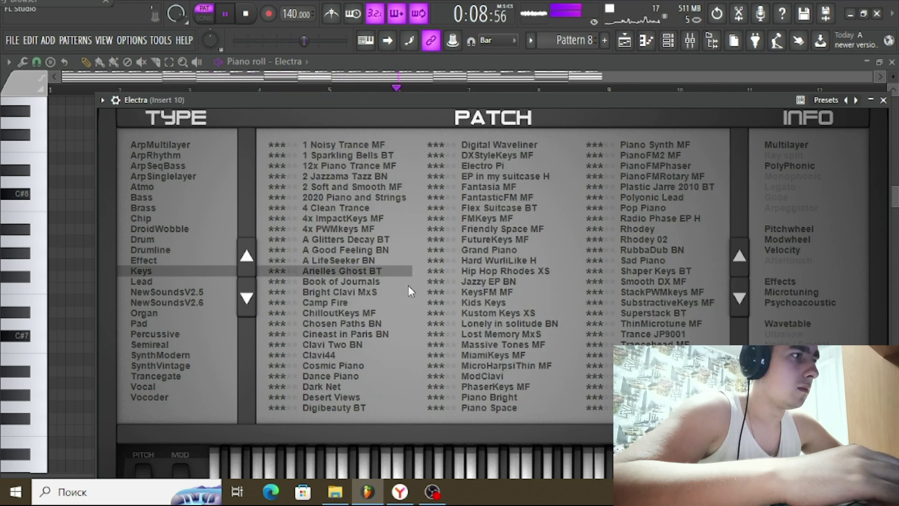
left_click(503, 272)
left_click(328, 210)
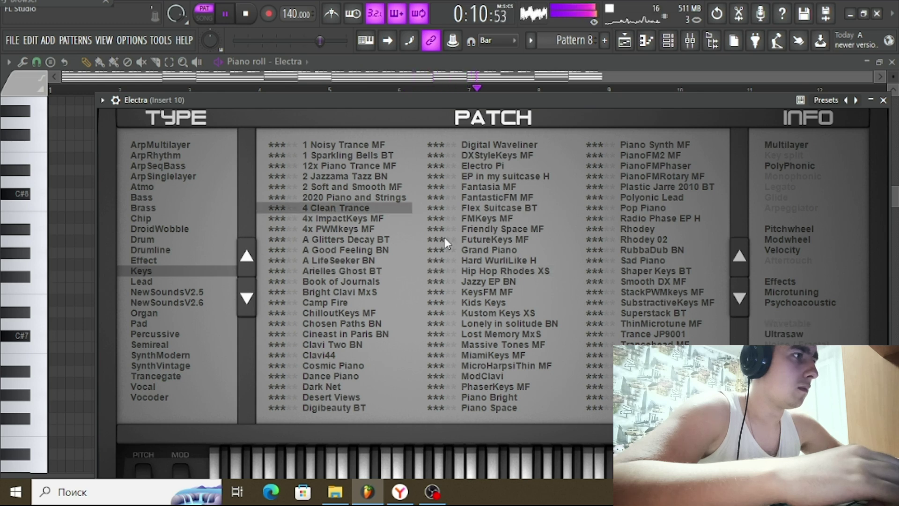
left_click(517, 215)
left_click(345, 176)
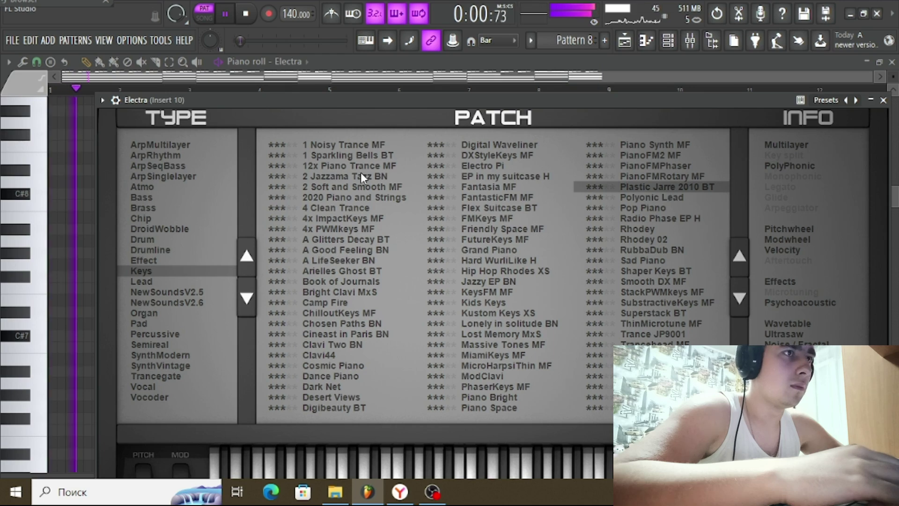
Place a second Pattern 8 clip at bar 9 on Track 3 of the playlist and switch playback to song mode
left_click(628, 43)
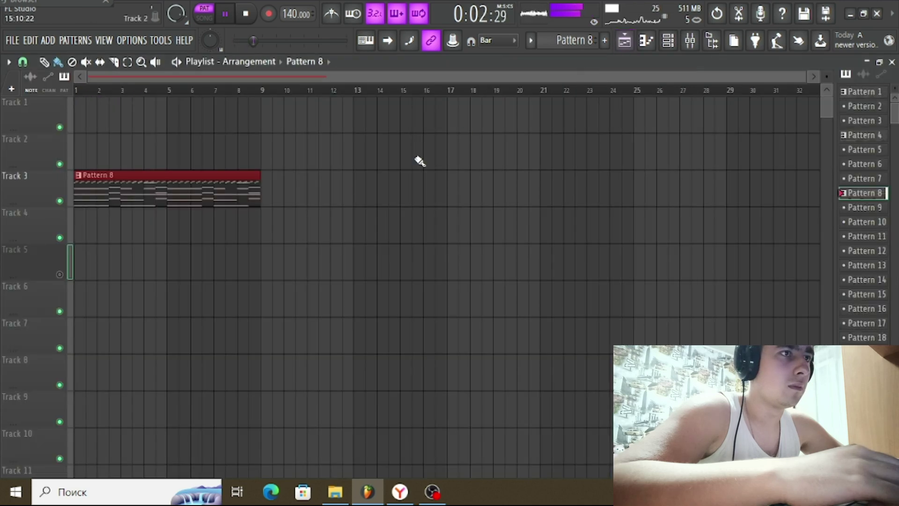
left_click(272, 193)
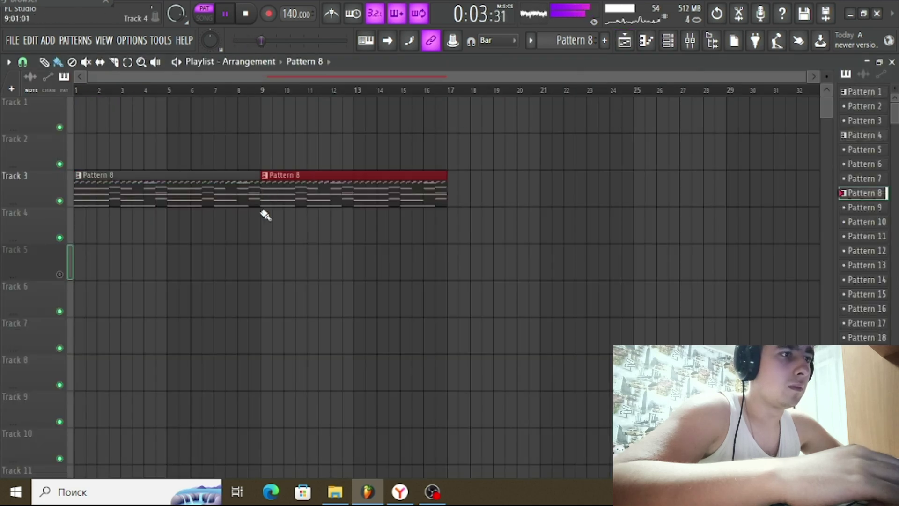
left_click(205, 17)
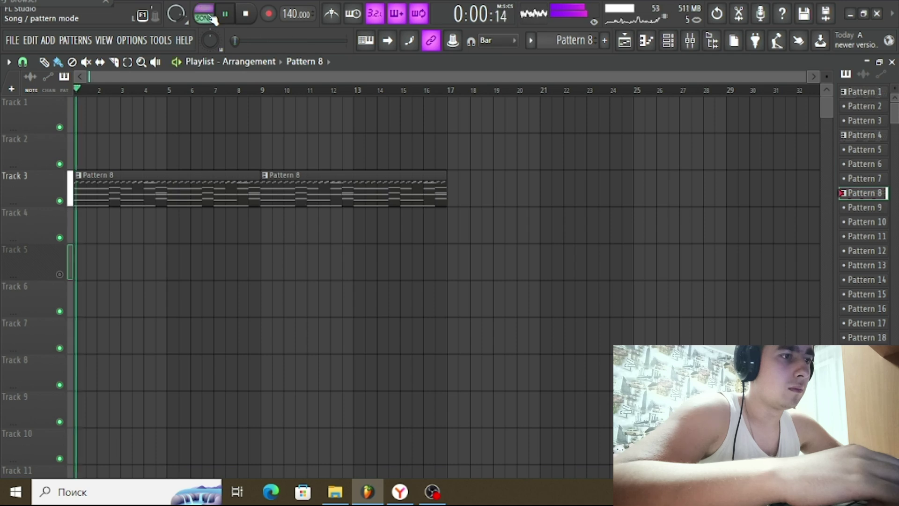
Copy the Electra notes from Pattern 8 and paste them into the WAVESTATION #2 channel in a new empty pattern, Pattern 14
left_click(646, 40)
left_click(690, 34)
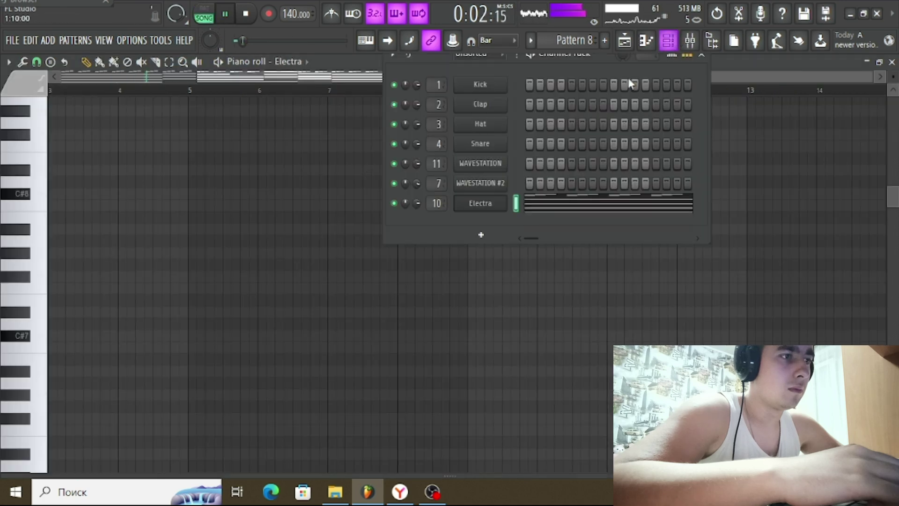
right_click(555, 208)
left_click(658, 219)
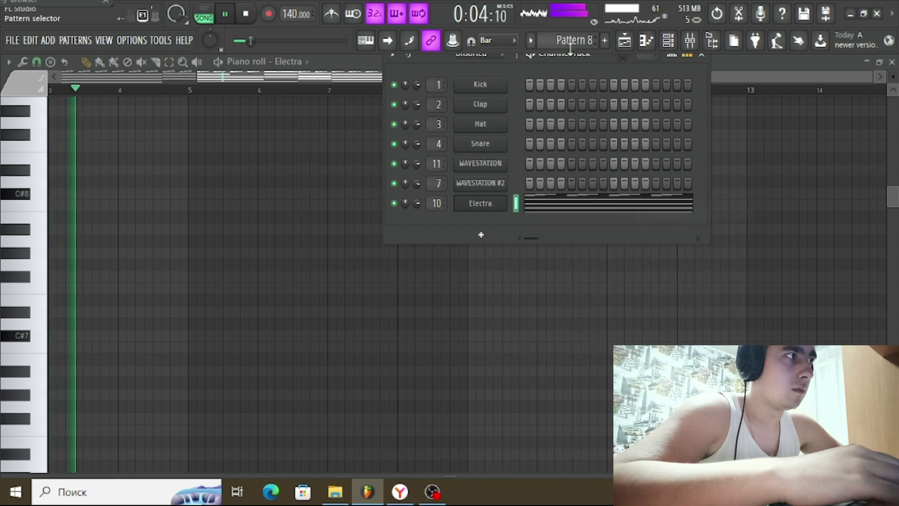
key("F4")
right_click(490, 182)
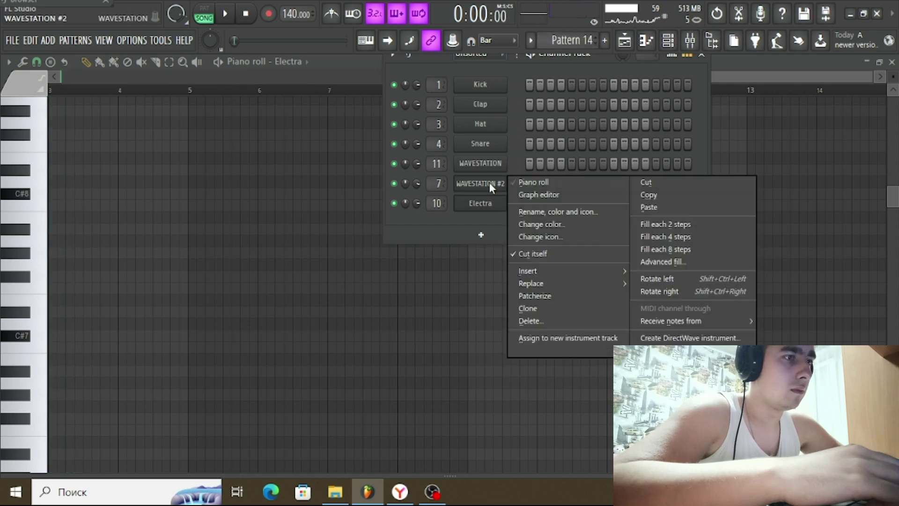
left_click(646, 207)
Place Pattern 14 on Track 4 of the playlist at bars 1 and 9 and start song playback
left_click(625, 40)
left_click(357, 231)
left_click_drag(357, 232, 89, 231)
key("space")
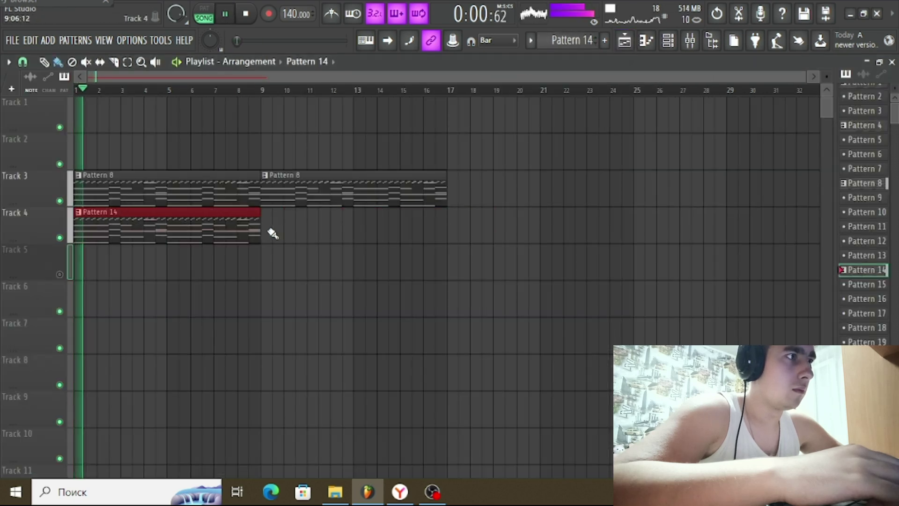
left_click_drag(158, 231, 348, 231)
double_click(348, 231)
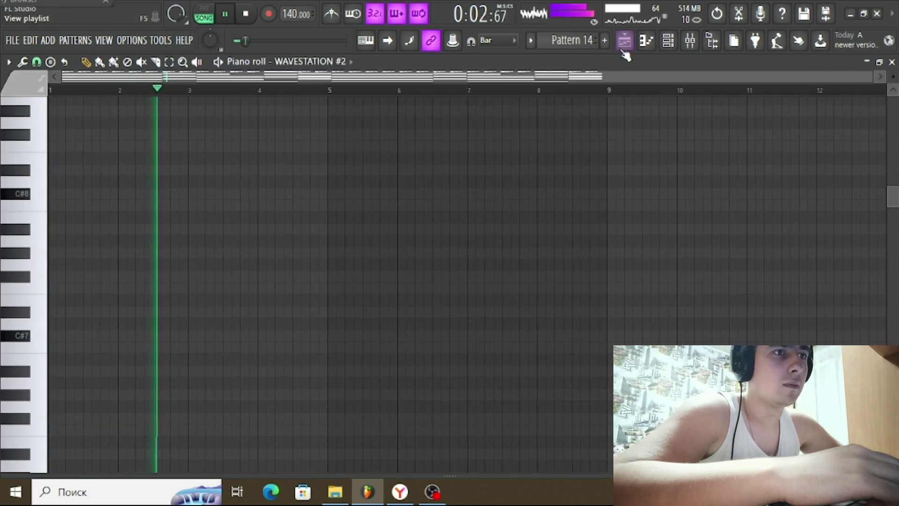
Examine the WAVESTATION #2 notes of Pattern 14 in the piano roll across all octaves while the song plays
left_click(624, 40)
left_click(668, 40)
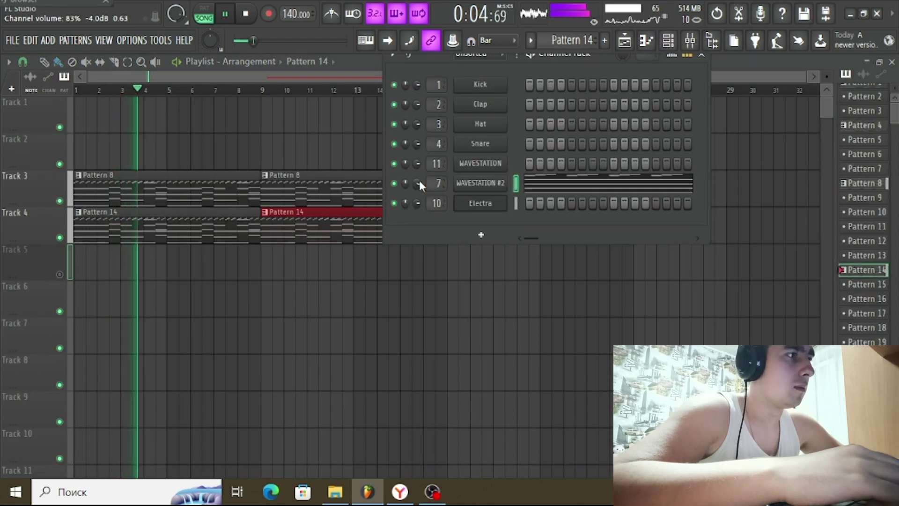
double_click(127, 229)
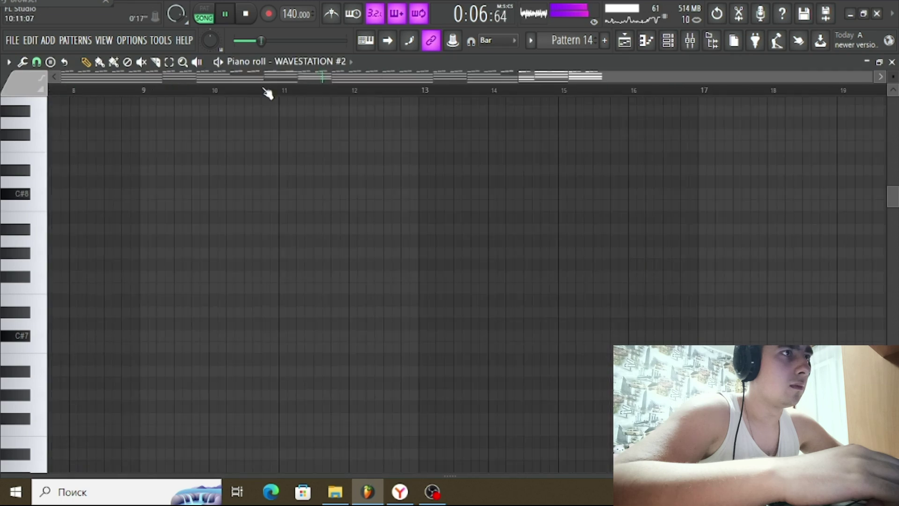
scroll(291, 229, "down", 10)
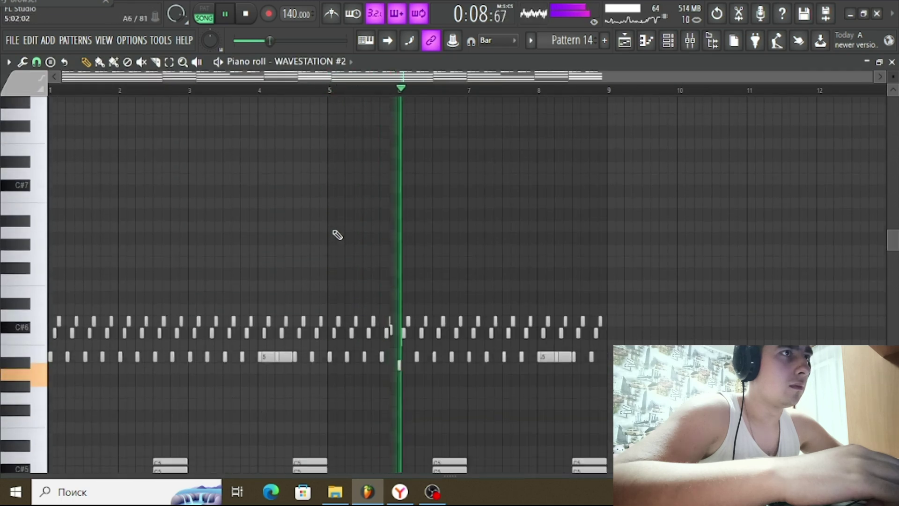
right_click(277, 196)
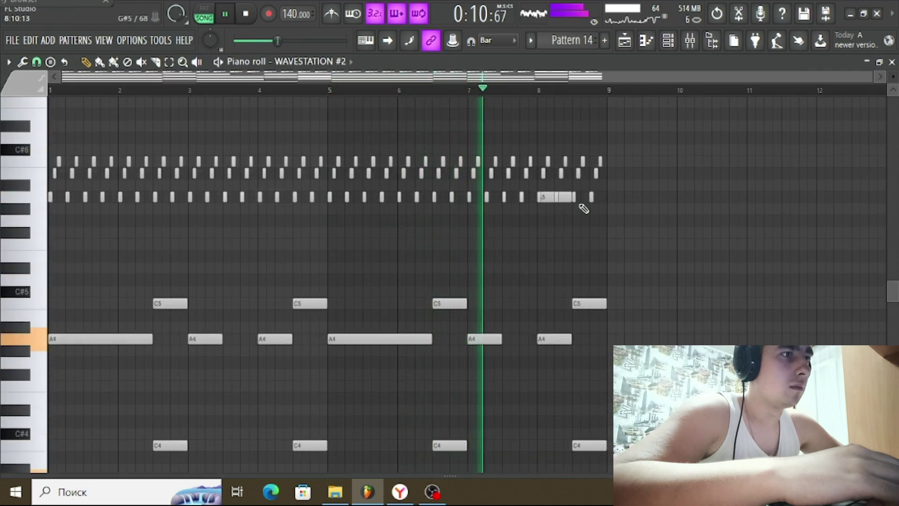
scroll(536, 247, "down", 3)
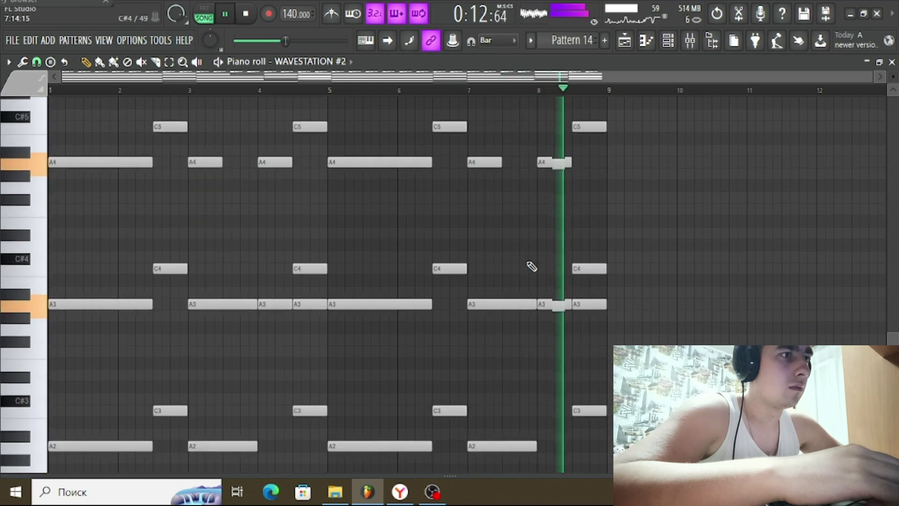
scroll(532, 266, "up", 6)
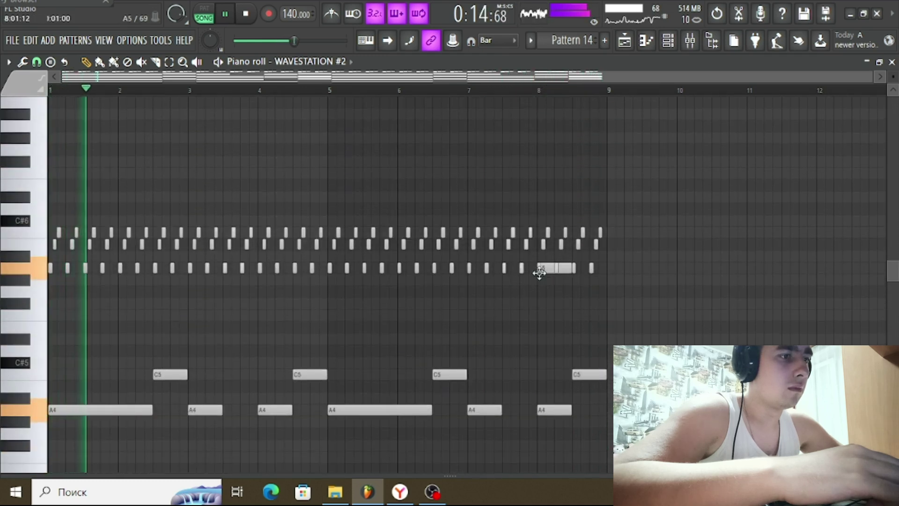
scroll(515, 252, "down", 6)
scroll(353, 237, "up", 7)
Delete all the short high arpeggio notes above C5 from the WAVESTATION #2 part and restart playback
key("space")
mouse_move(596, 302)
left_mouse_down()
mouse_move(558, 307)
mouse_move(109, 291)
left_mouse_up()
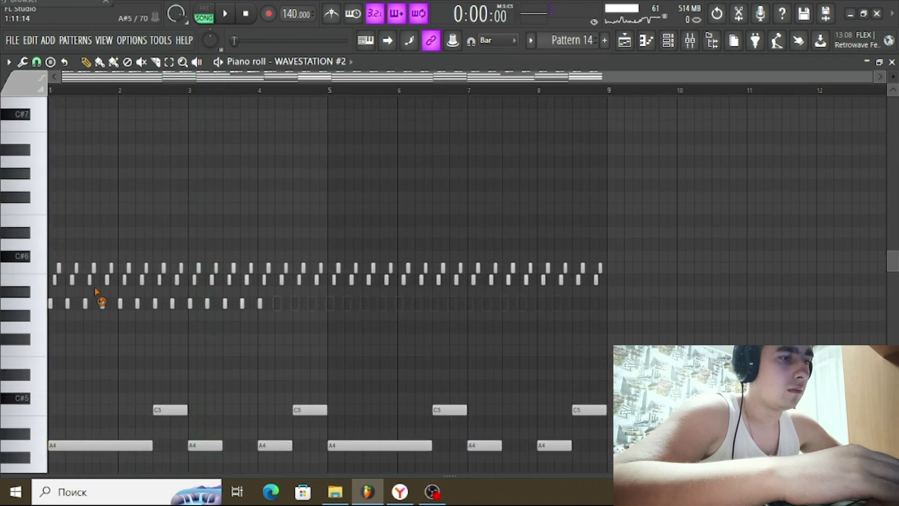
key("ctrl+z")
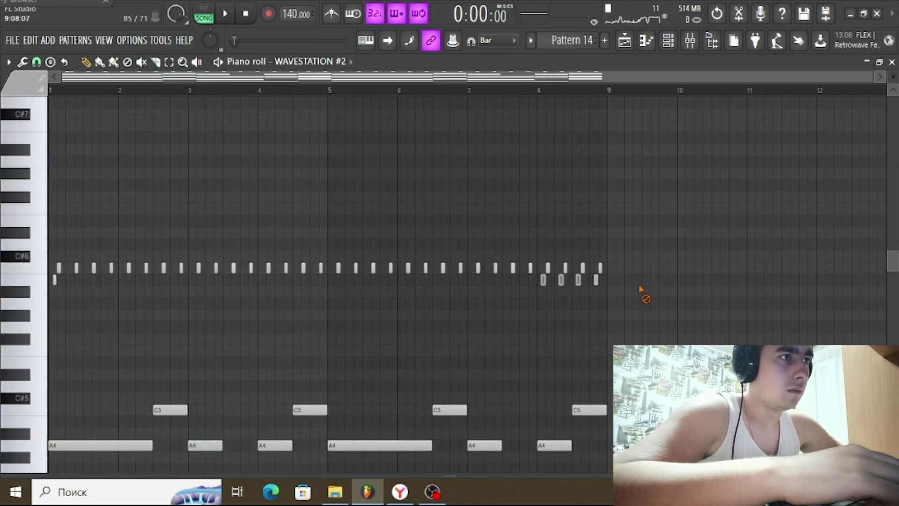
key("space")
mouse_move(233, 280)
left_mouse_down()
mouse_move(708, 274)
mouse_move(57, 281)
left_mouse_up()
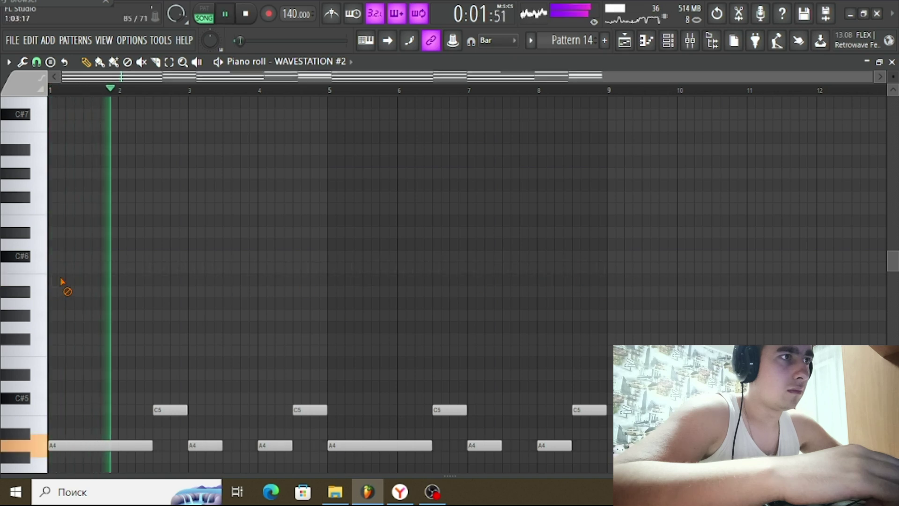
Balance the layers in the mixer by lowering the Insert 10 volume and raising Insert 7, and return to the playlist
left_click(669, 40)
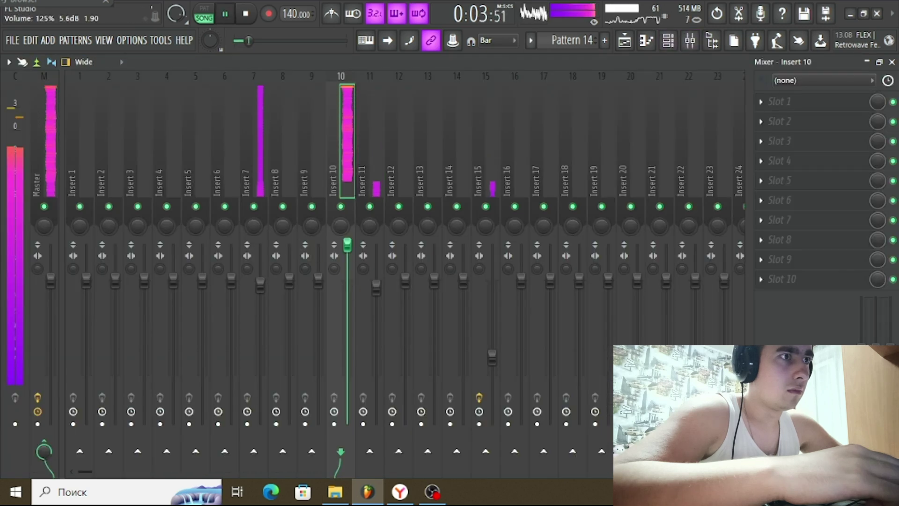
left_click_drag(261, 284, 260, 265)
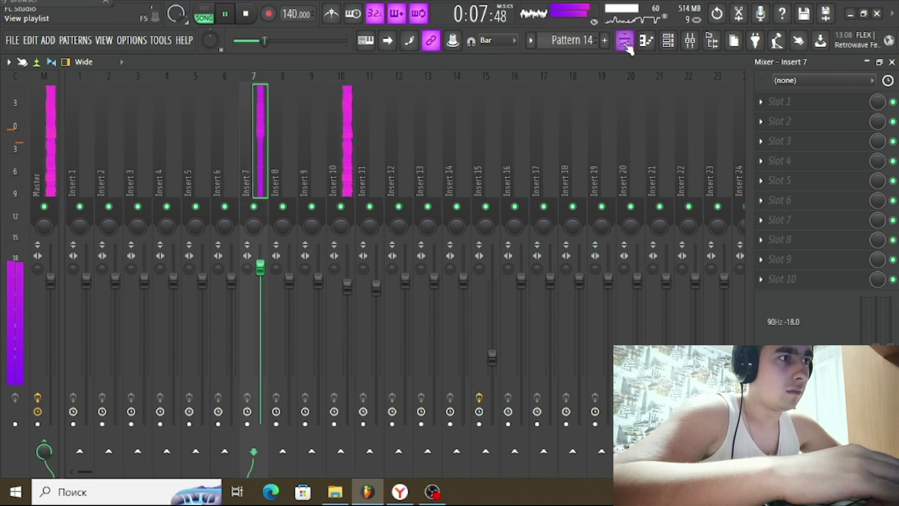
left_click(624, 41)
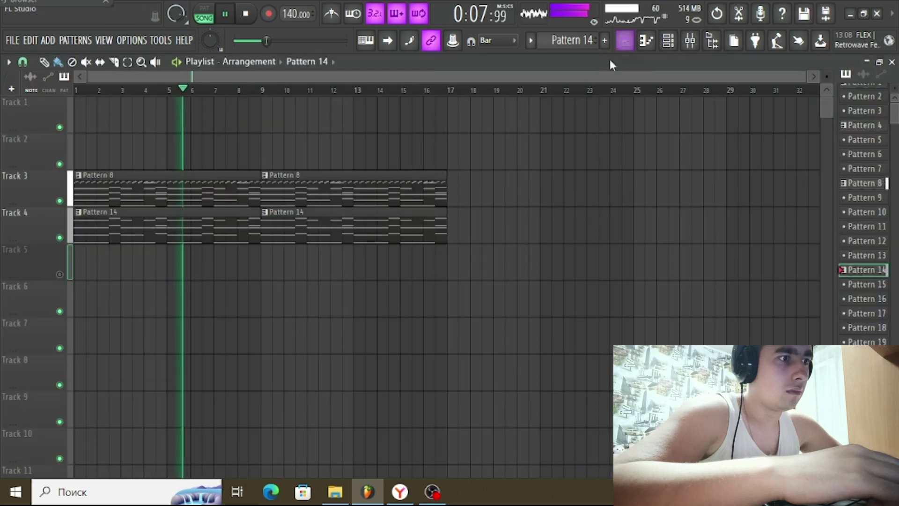
Copy the WAVESTATION #2 notes from Pattern 14 and paste them into the WAVESTATION channel in the new Pattern 17
left_click(669, 42)
right_click(608, 184)
left_click(665, 195)
scroll(579, 45, "down", 3)
right_click(505, 165)
left_click(663, 185)
Place Pattern 17 on Track 5 of the playlist at bars 1 and 9 and open its piano roll during playback
left_click(323, 263)
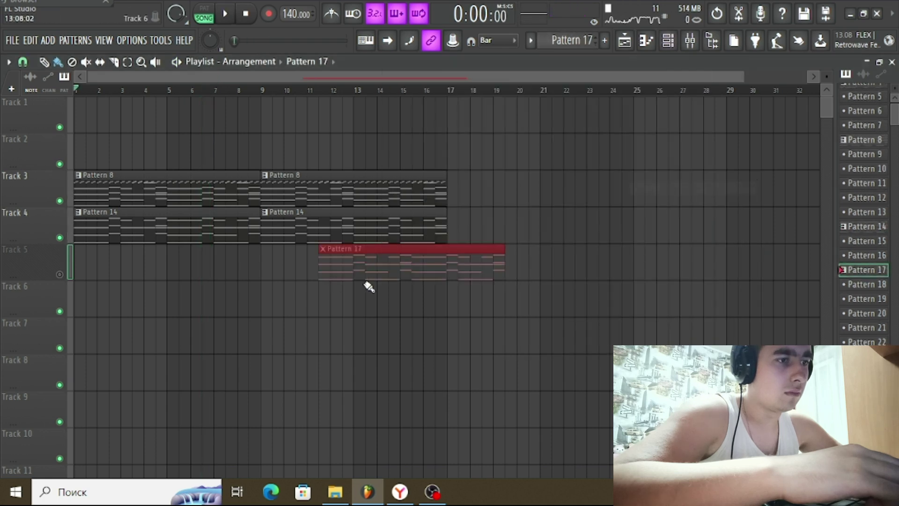
left_click_drag(375, 266, 64, 284)
key("space")
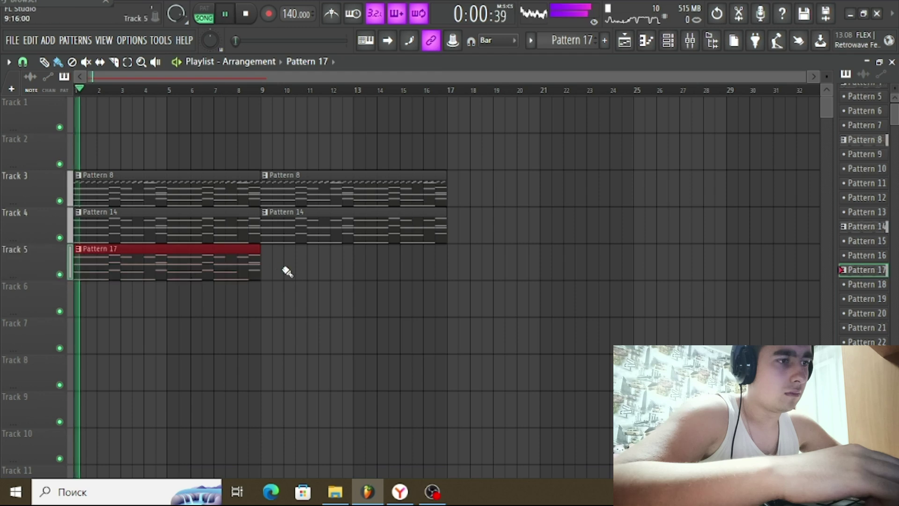
left_click(267, 265)
double_click(267, 265)
Audition several CARD1 sounds of the WAVESTATION synth in pattern mode and choose 42 Metal Sweeps
right_click(400, 257)
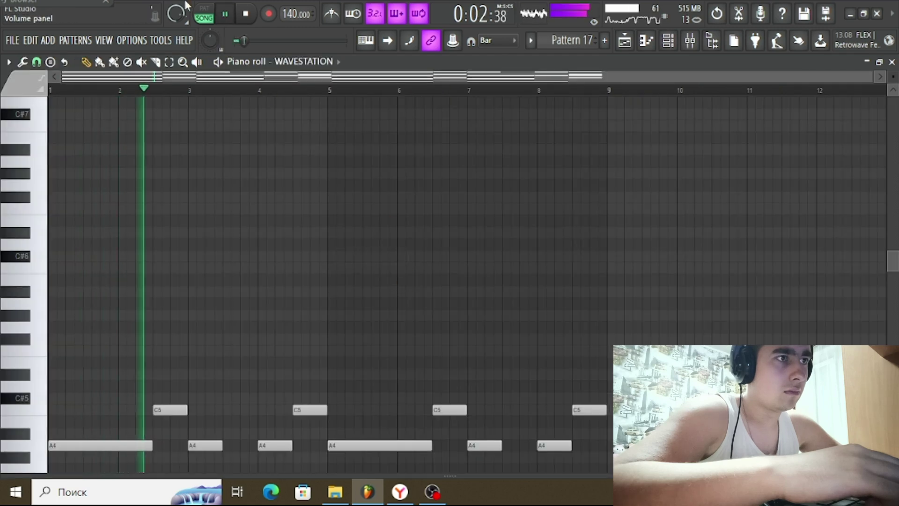
left_click(204, 13)
left_click(323, 63)
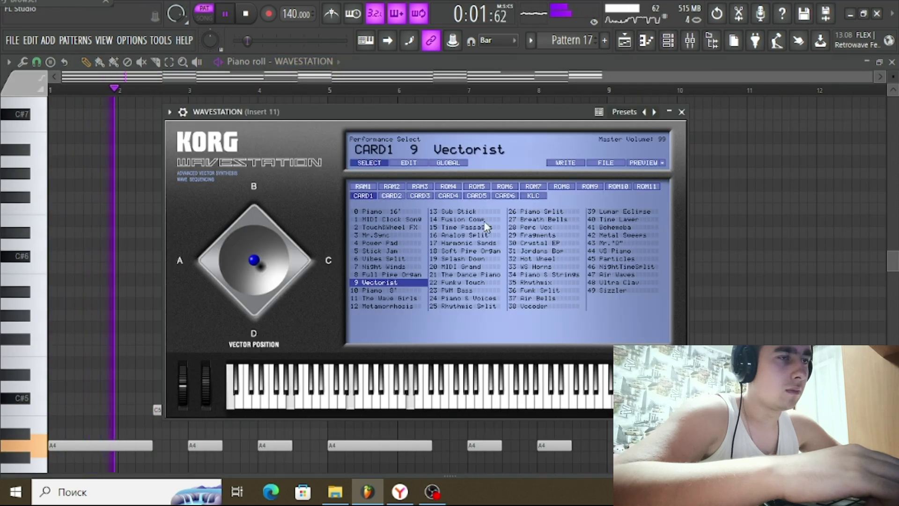
left_click(468, 219)
left_click(549, 228)
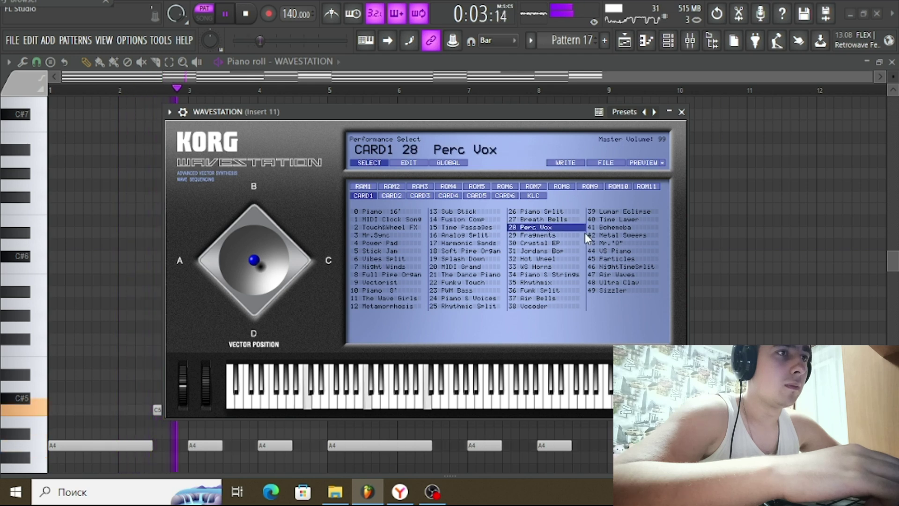
left_click(615, 229)
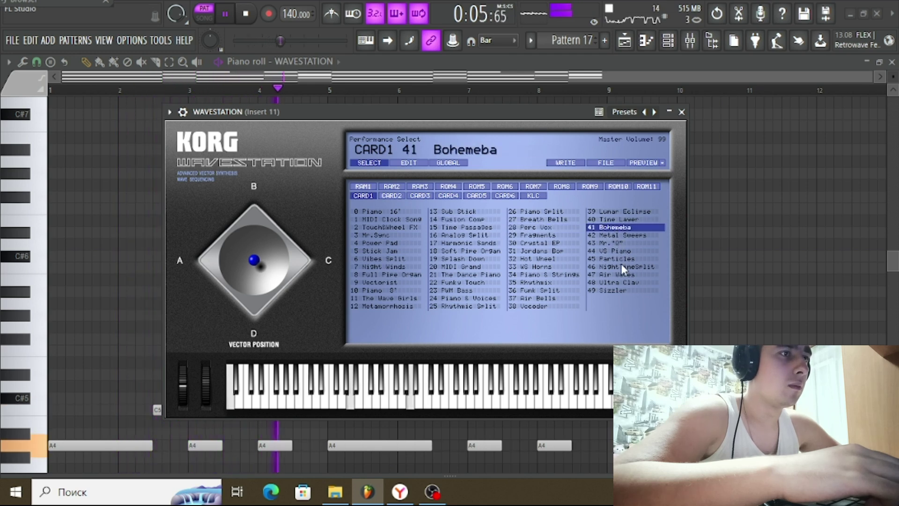
left_click(617, 266)
left_click(614, 241)
left_click(614, 237)
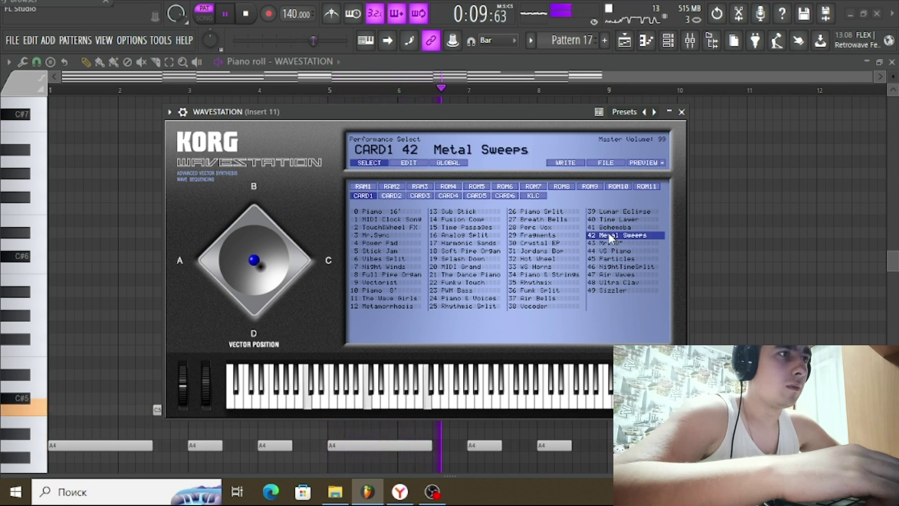
Play the full song and rebalance the mixer, lowering Insert 11 to 66% and Inserts 7 and 10 slightly
left_click(204, 17)
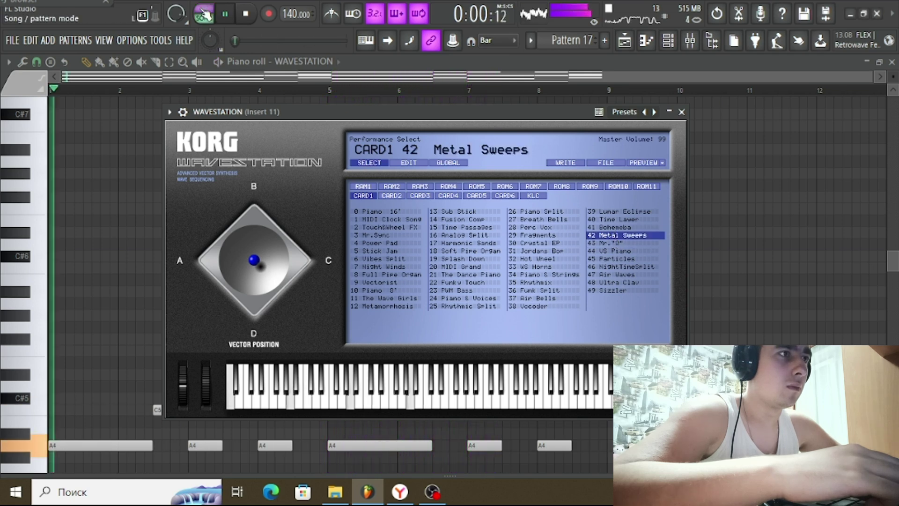
left_click(691, 41)
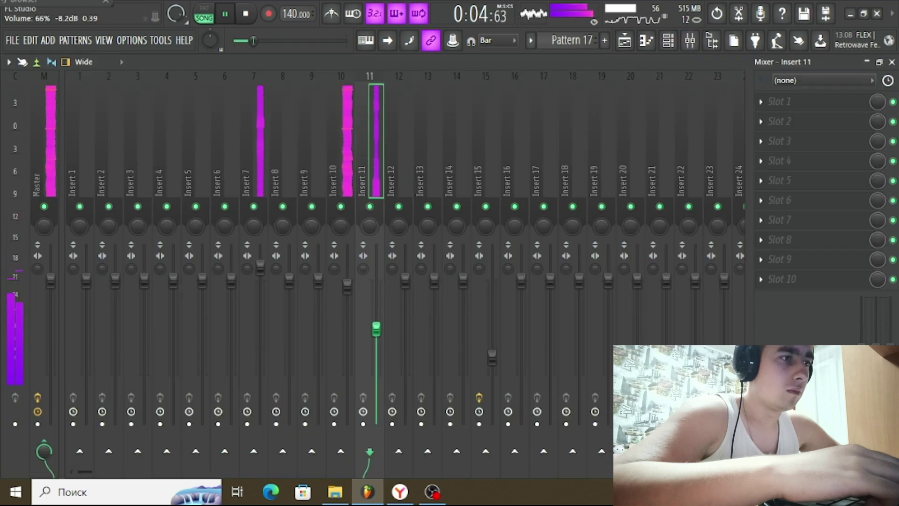
left_click_drag(261, 267, 261, 276)
left_click(347, 284)
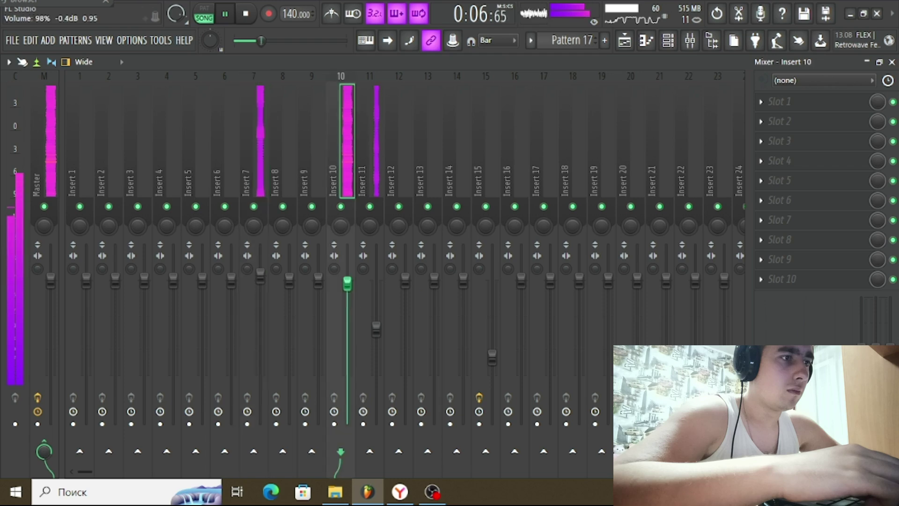
left_click(626, 42)
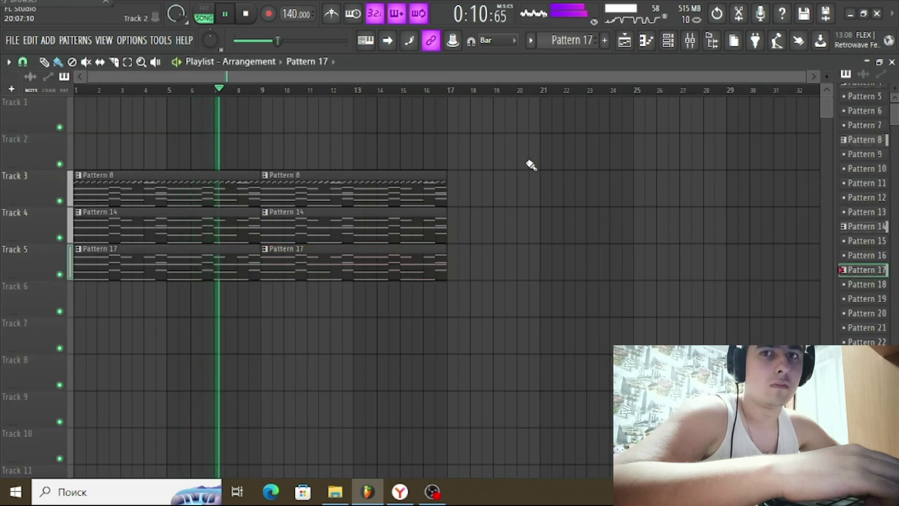
Add Fruity Multiband Compressor to slot 3 of the Master track and load its Mastering 2.4dB preset
double_click(238, 227)
left_click(689, 41)
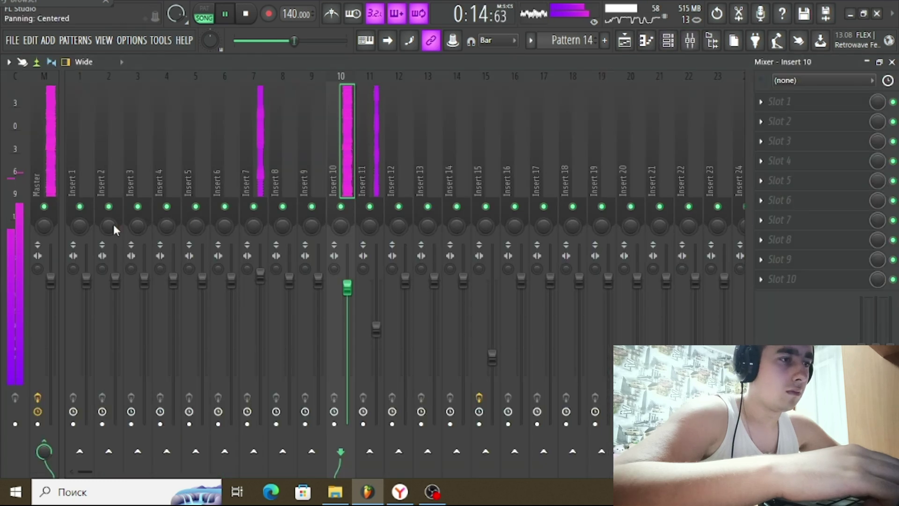
left_click(797, 147)
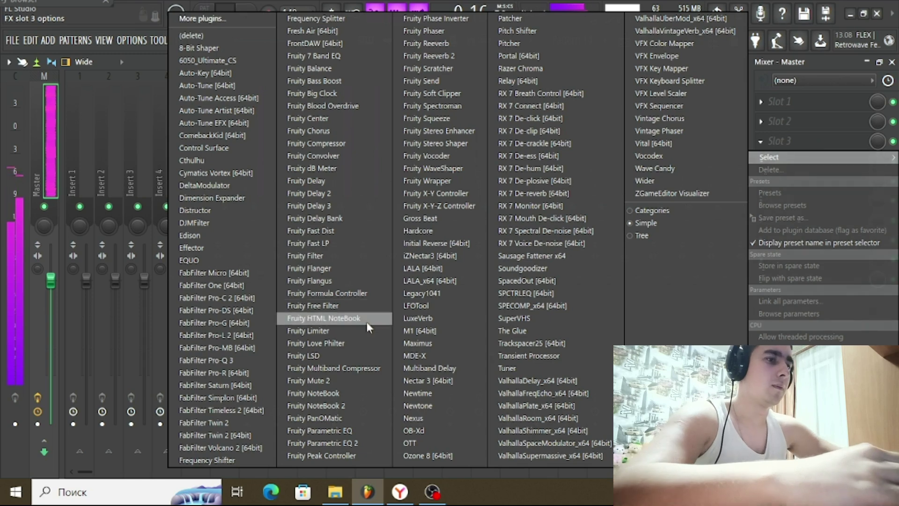
left_click(332, 368)
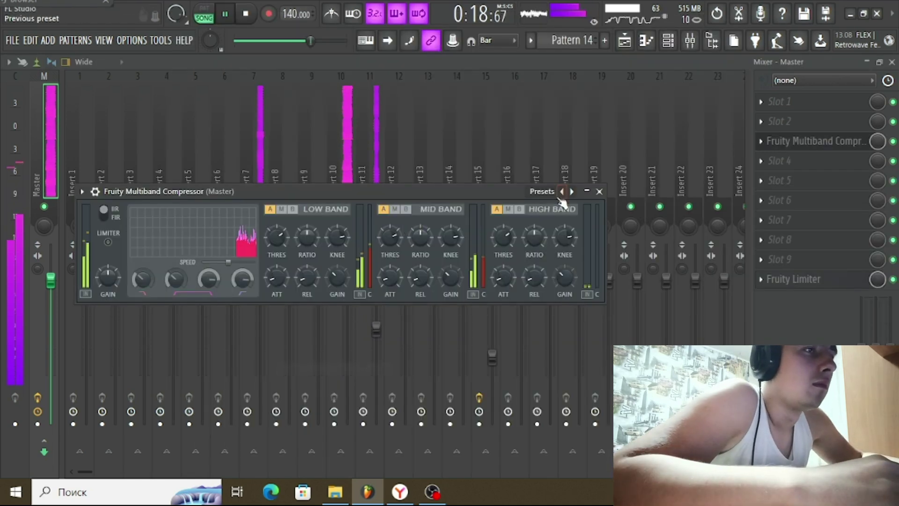
left_click(560, 192)
left_click(611, 244)
left_click(562, 191)
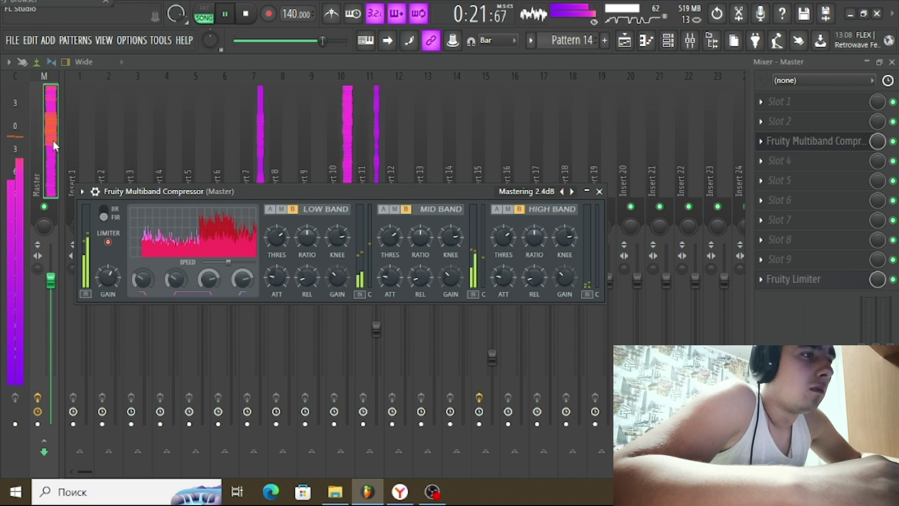
Lower the Insert 10 volume to about 89% in the mixer and return to the playlist
left_click(345, 150)
left_click_drag(347, 288, 347, 304)
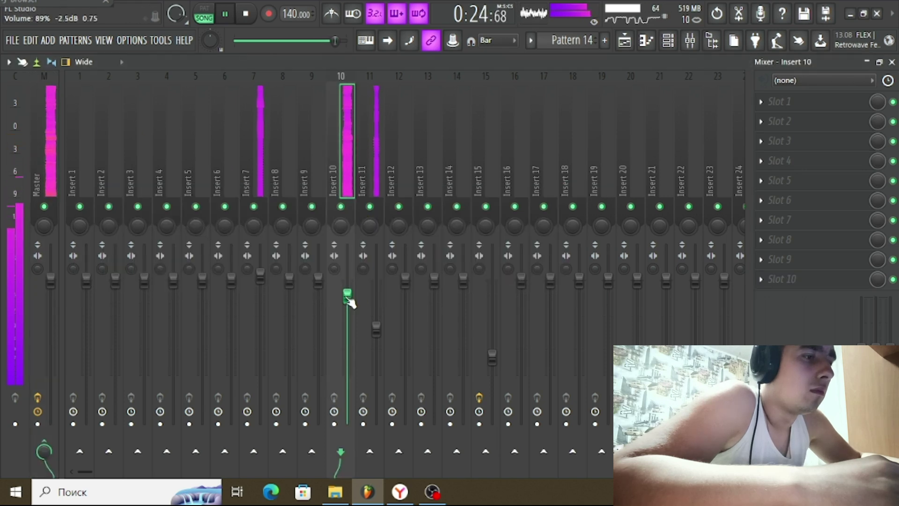
key("F5")
Play the arrangement from just before bar 16 to check how it loops back to the start
left_click(421, 95)
scroll(421, 96, "up", 5)
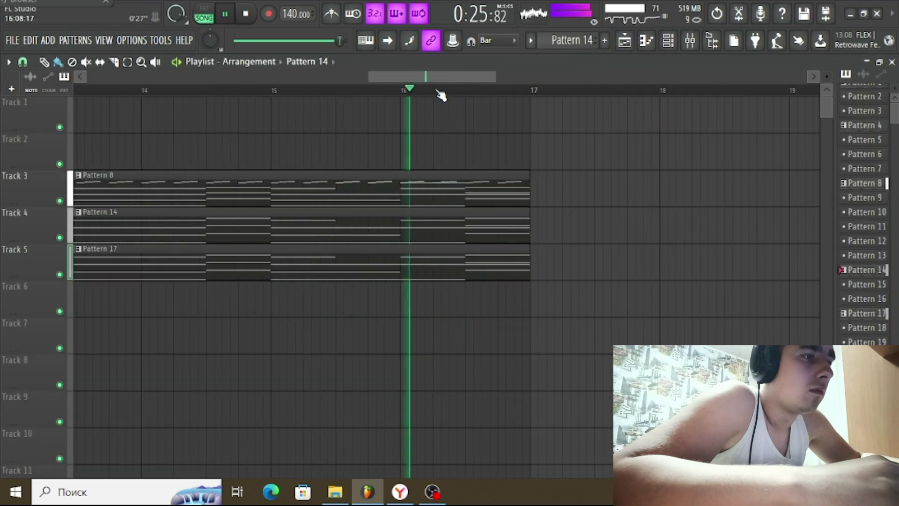
scroll(478, 100, "down", 5)
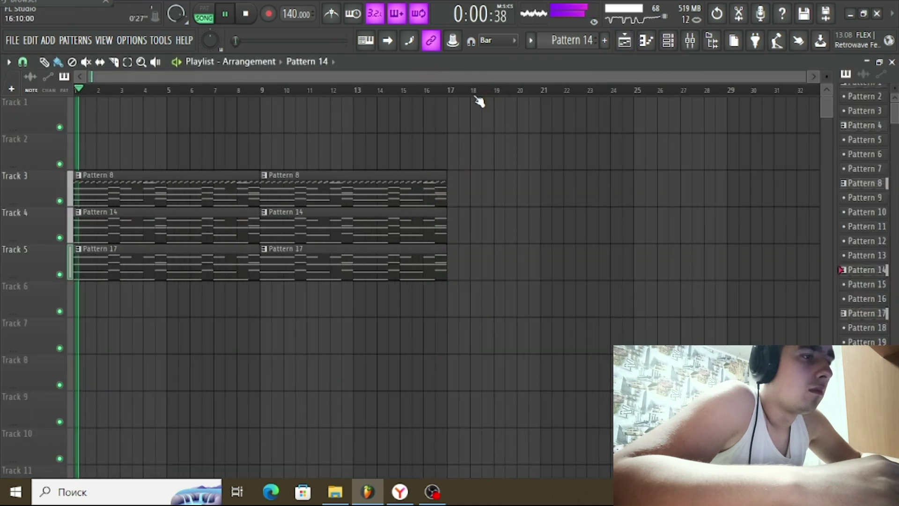
Open Pattern 8's Electra notes in the piano roll, shorten the A3 note at bar 3 to half a bar and play from there
double_click(294, 189)
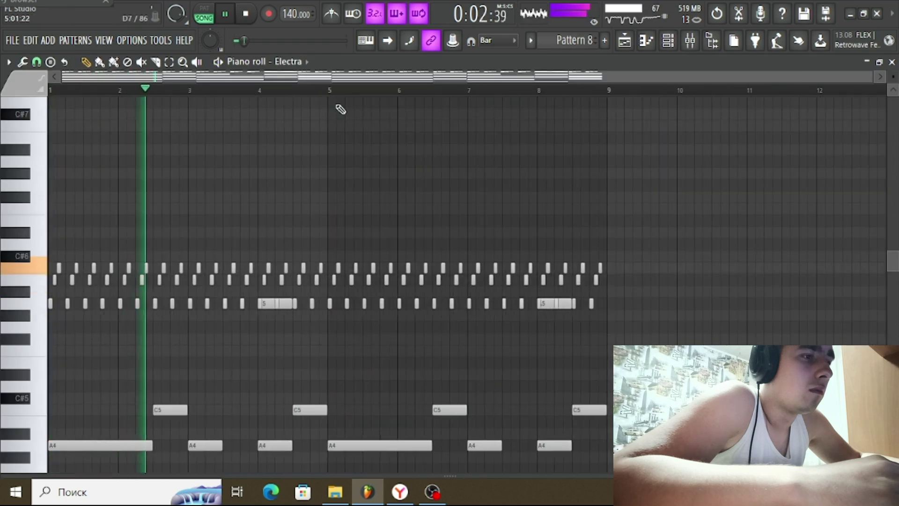
scroll(377, 134, "up", 3)
scroll(488, 187, "up", 4)
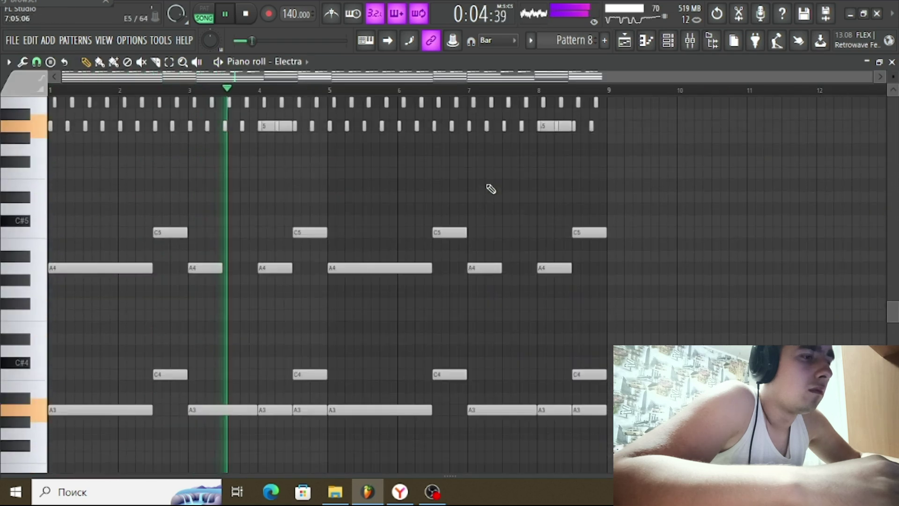
scroll(249, 173, "down", 5)
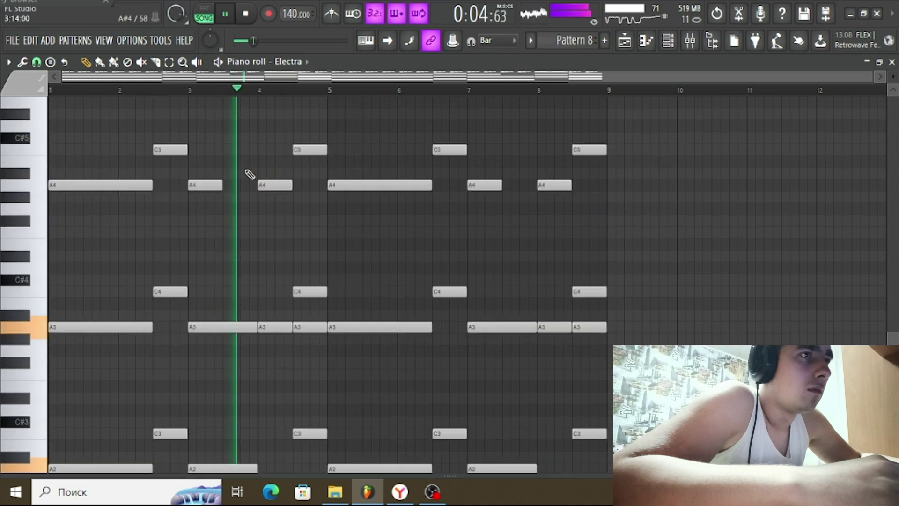
scroll(249, 224, "up", 6)
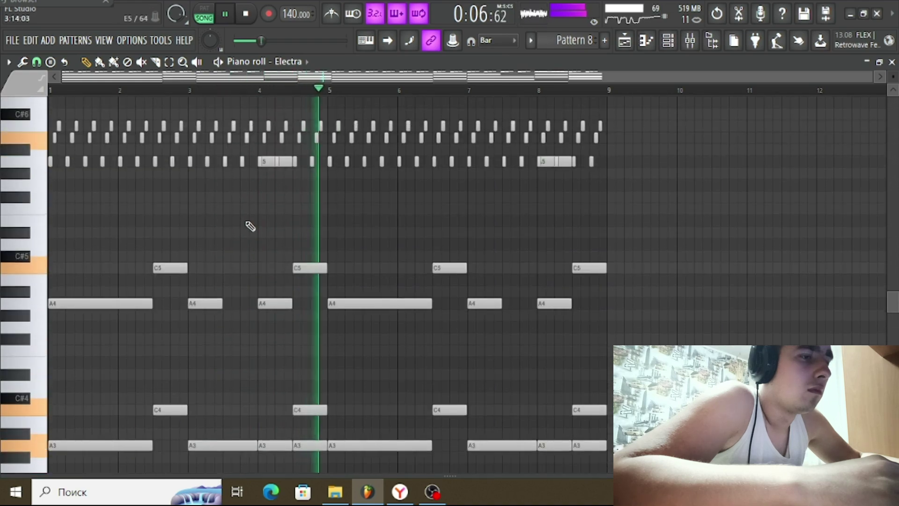
scroll(256, 253, "down", 5)
key("space")
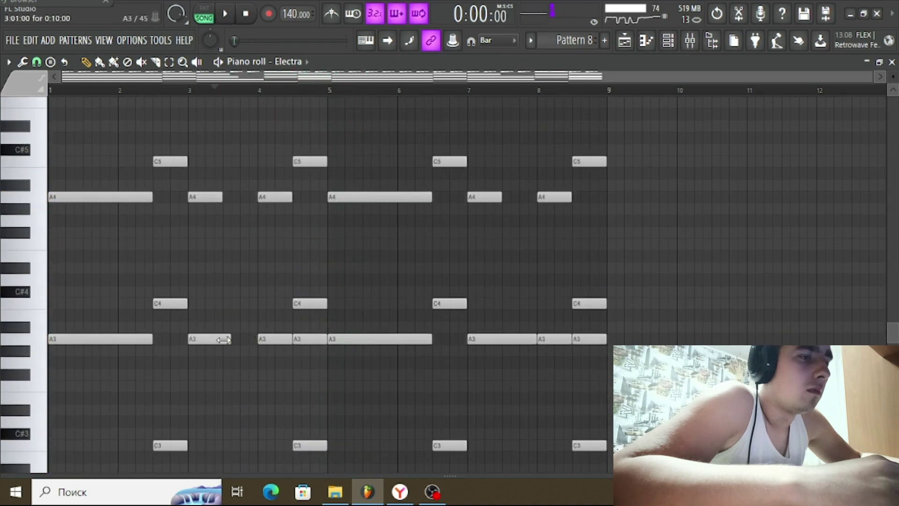
left_click(196, 92)
key("space")
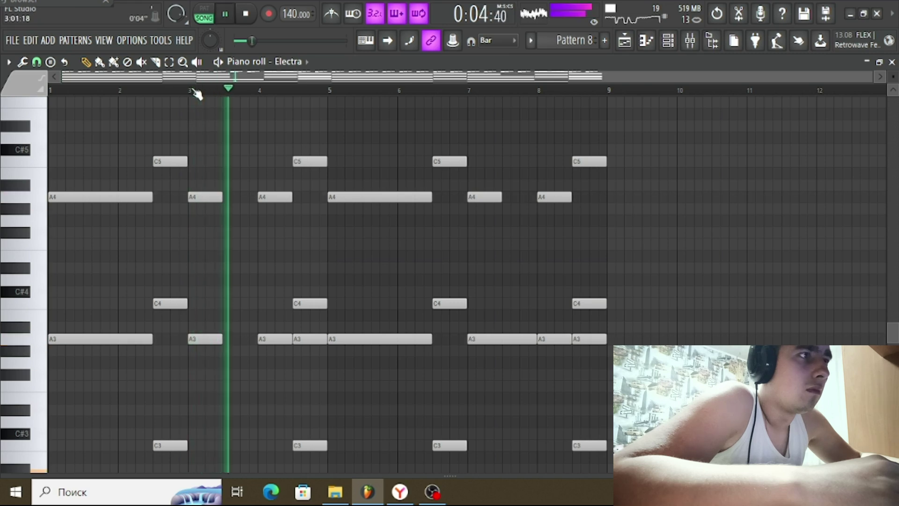
Shorten the A2 note at bar 3 to half a bar, listen to the result and return to the playlist
scroll(240, 251, "down", 4)
scroll(241, 251, "down", 1)
key("space")
left_click_drag(256, 303, 224, 307)
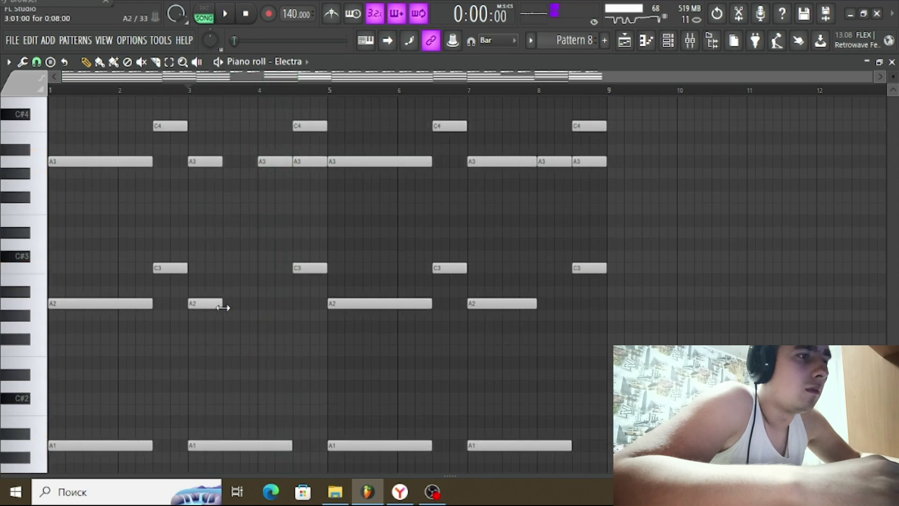
left_click(205, 90)
key("space")
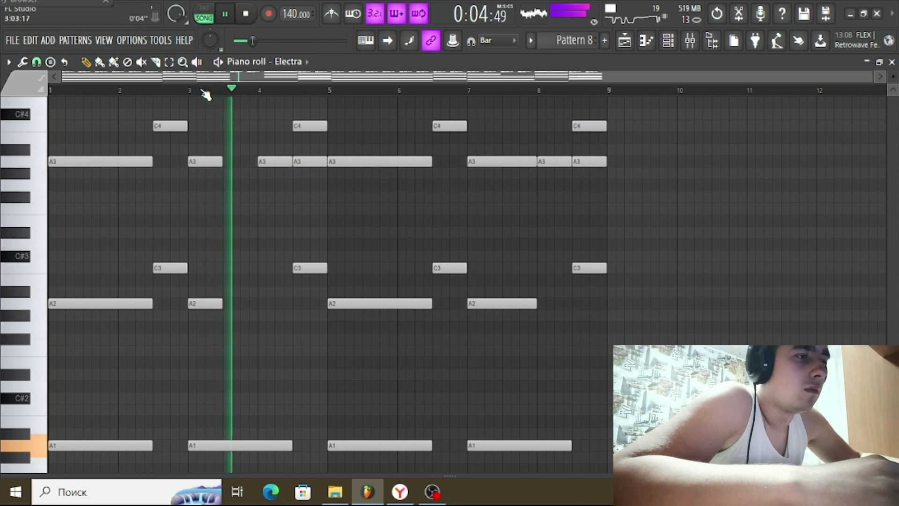
scroll(215, 120, "down", 5)
scroll(245, 256, "up", 19)
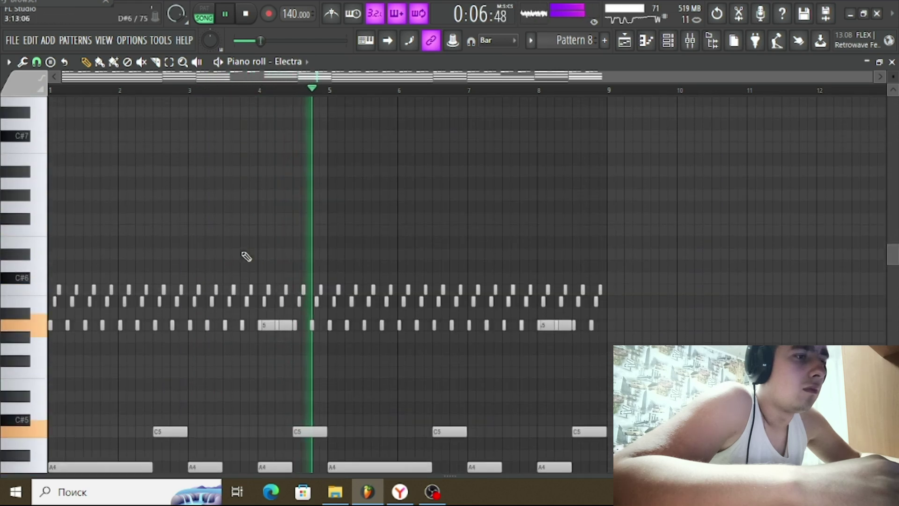
key("F5")
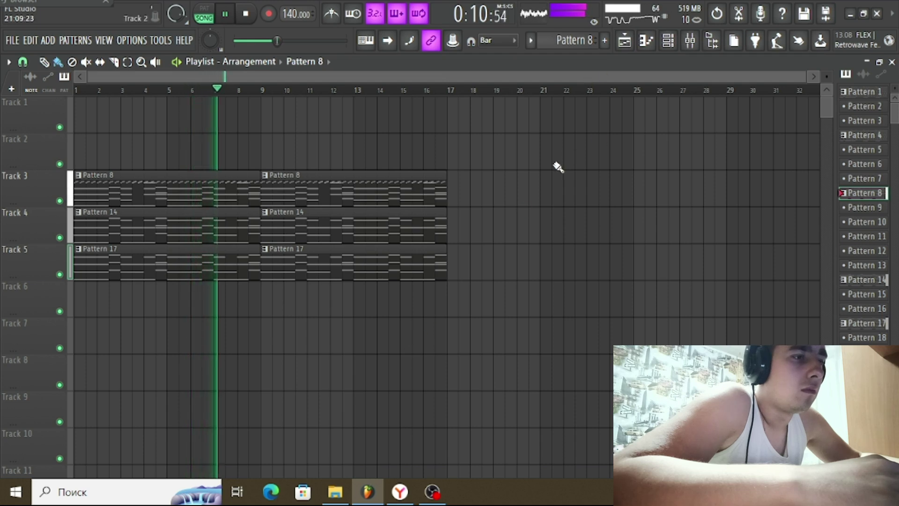
key("space")
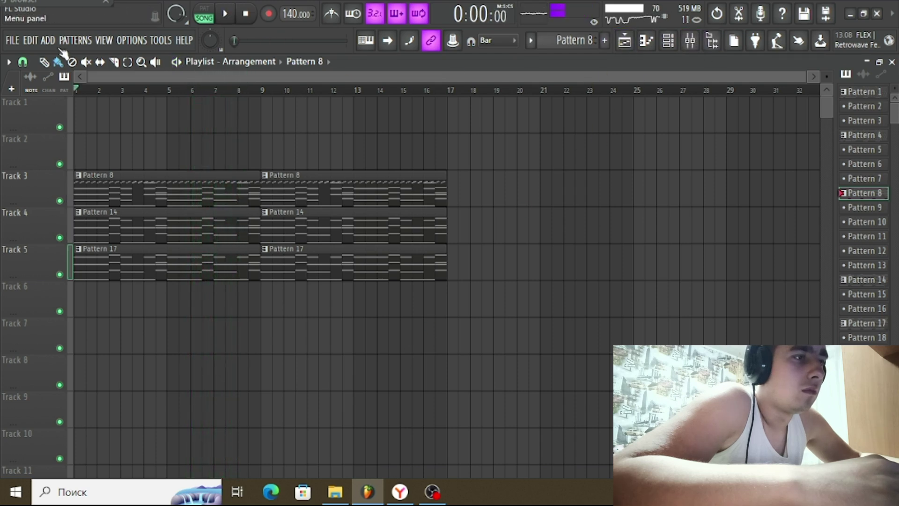
Render the full song to a WAV file named 140 1 on the Desktop
left_click(14, 41)
mouse_move(28, 167)
left_click(134, 180)
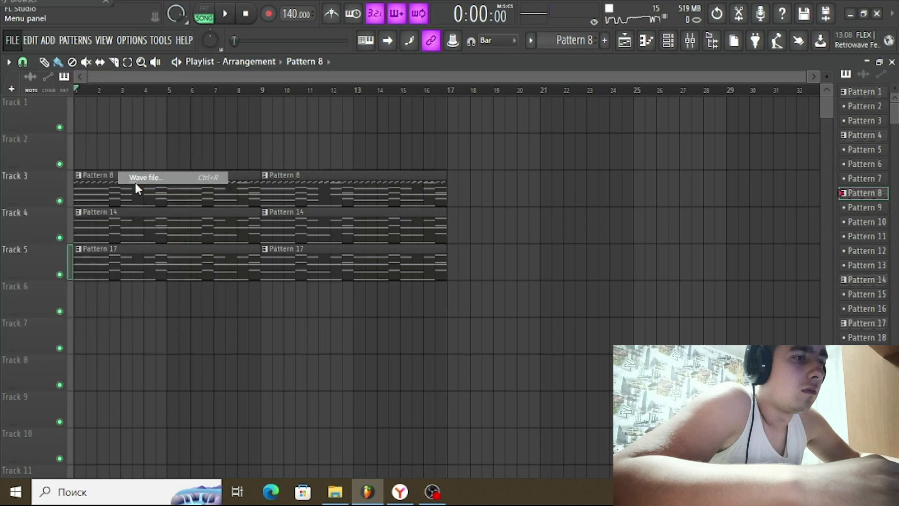
type("140 ")
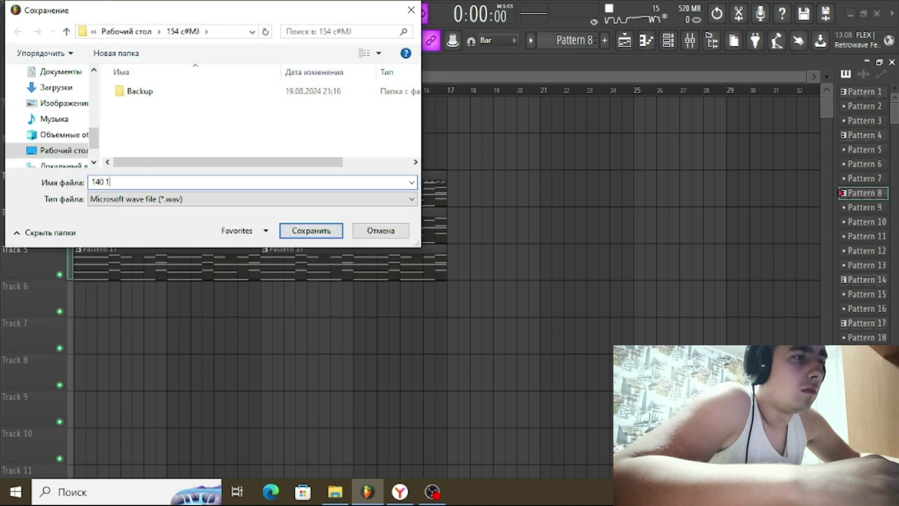
type("1")
left_click(81, 156)
left_click(311, 231)
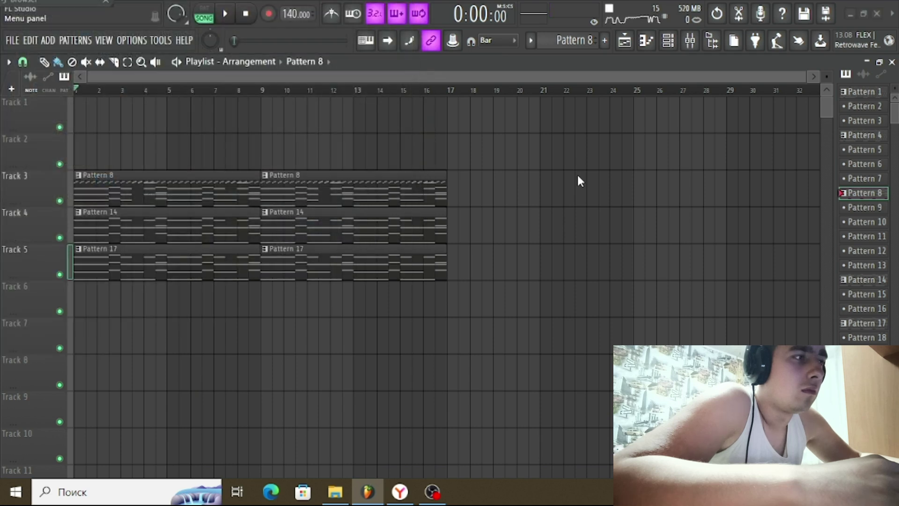
key("Return")
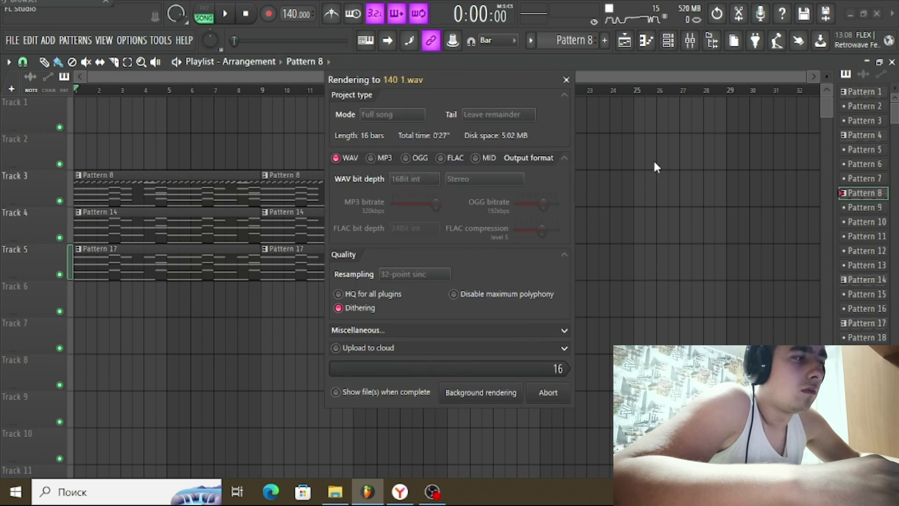
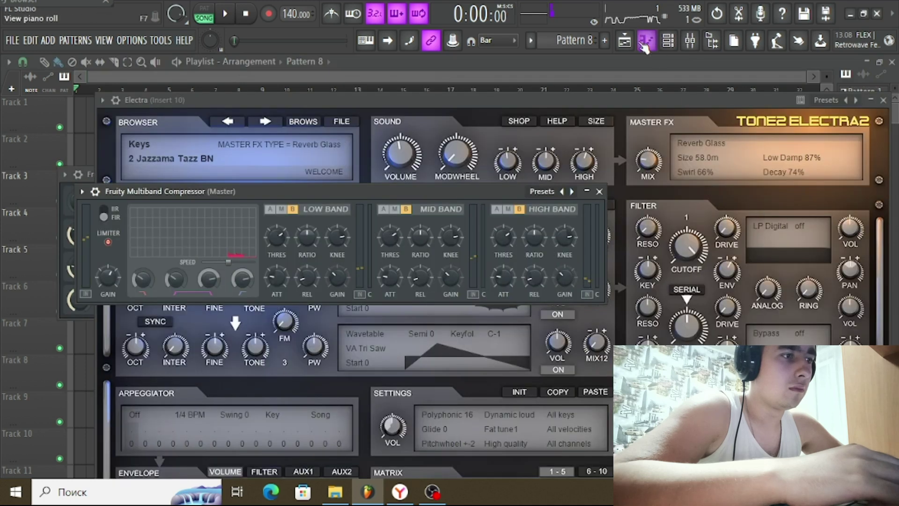
Bring the playlist to the front and delete all Pattern 8, 14 and 17 clips from Tracks 3 to 5
left_click(625, 43)
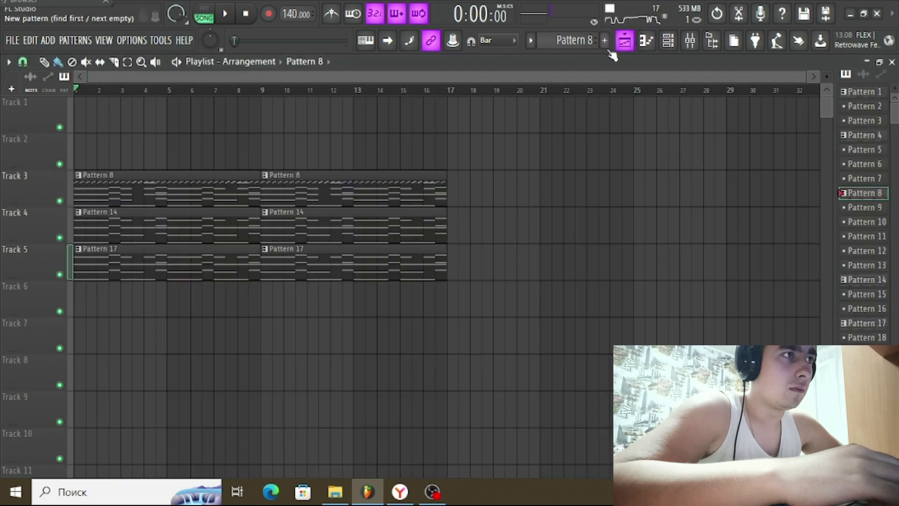
right_click(440, 199)
right_click(365, 230)
right_click(304, 257)
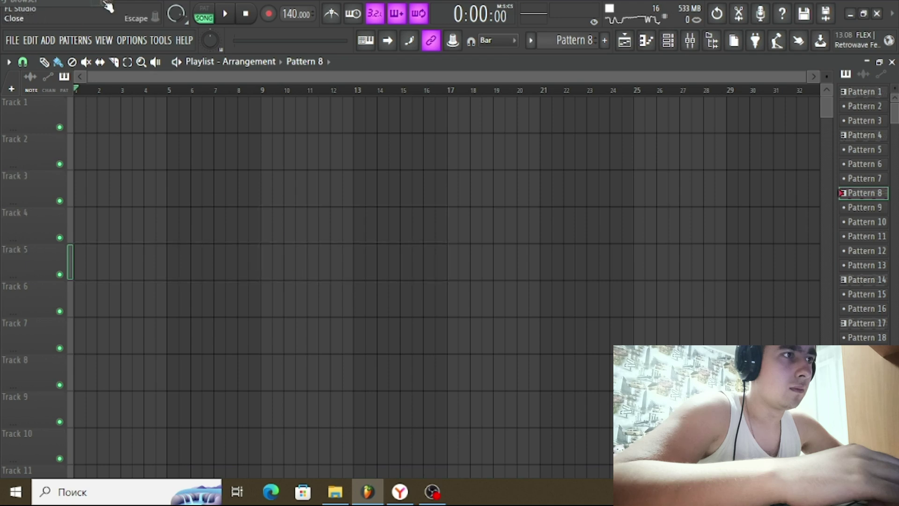
Set the tempo to 158 and load the !pizdec 158 file from the browser onto the Electra channel in Pattern 10
mouse_move(99, 36)
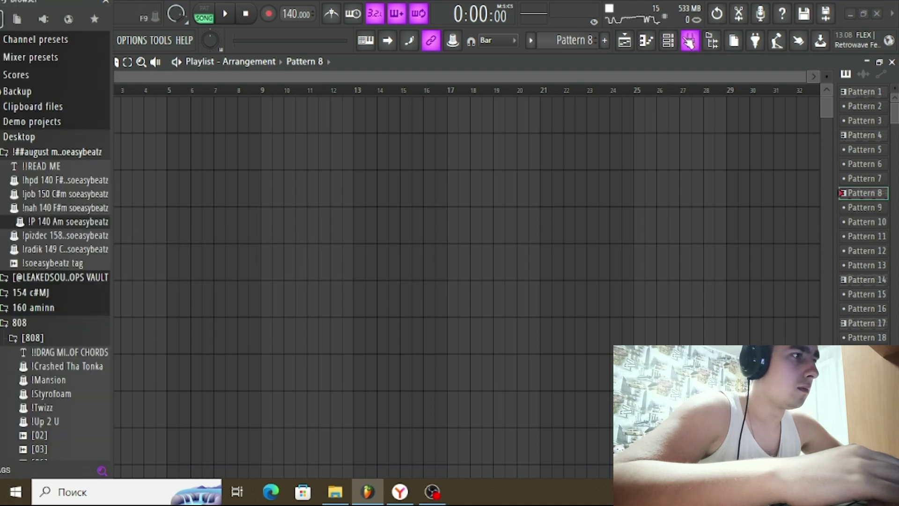
left_click(668, 41)
scroll(537, 42, "up", 2)
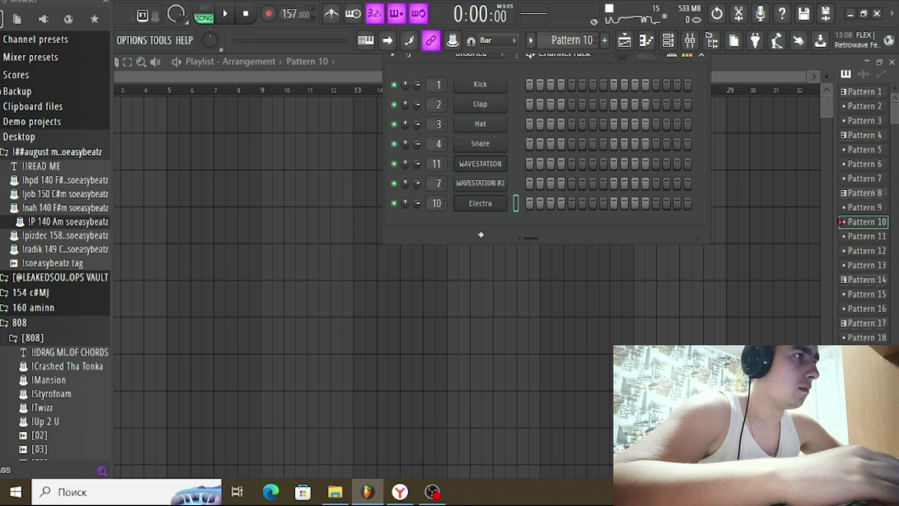
left_click_drag(55, 243, 484, 205)
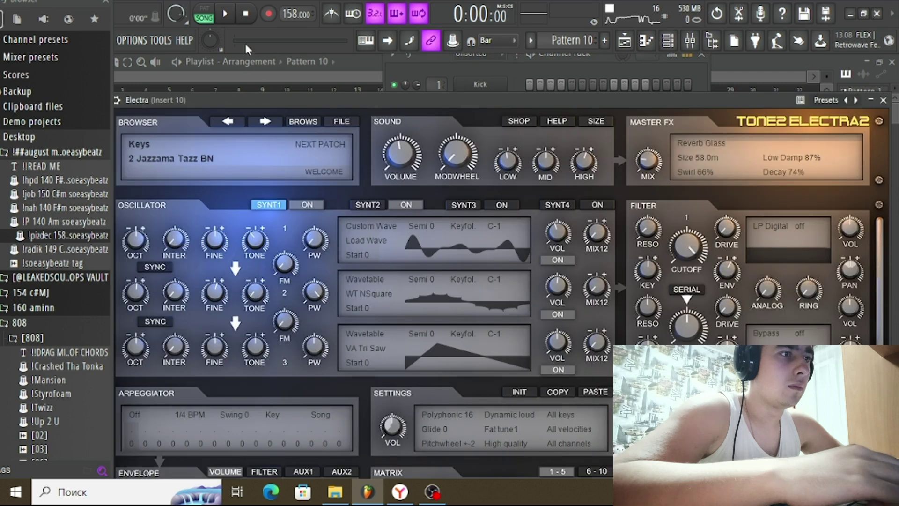
Audition Electra's Keys patches Camp Fire and 1 Noisy Trance MF with the loaded melody in Pattern 10
left_click(177, 161)
left_click(193, 268)
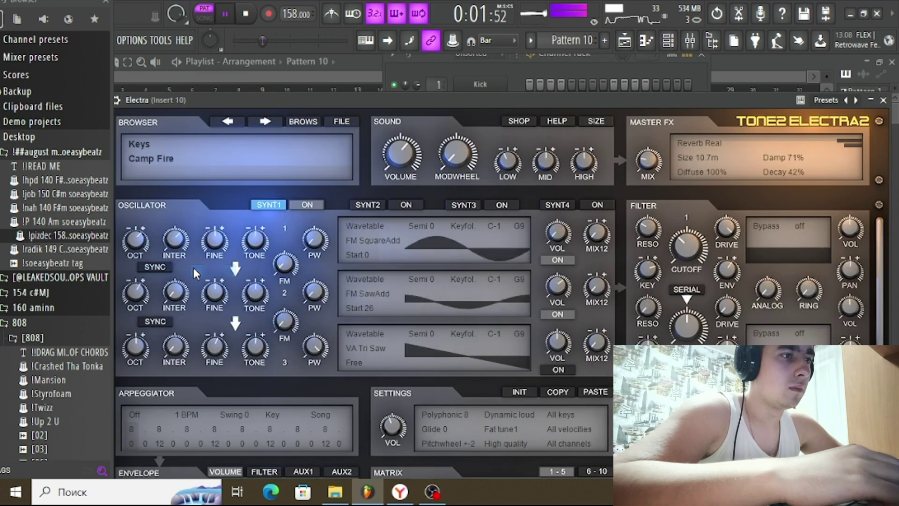
left_click(151, 143)
left_click(171, 285)
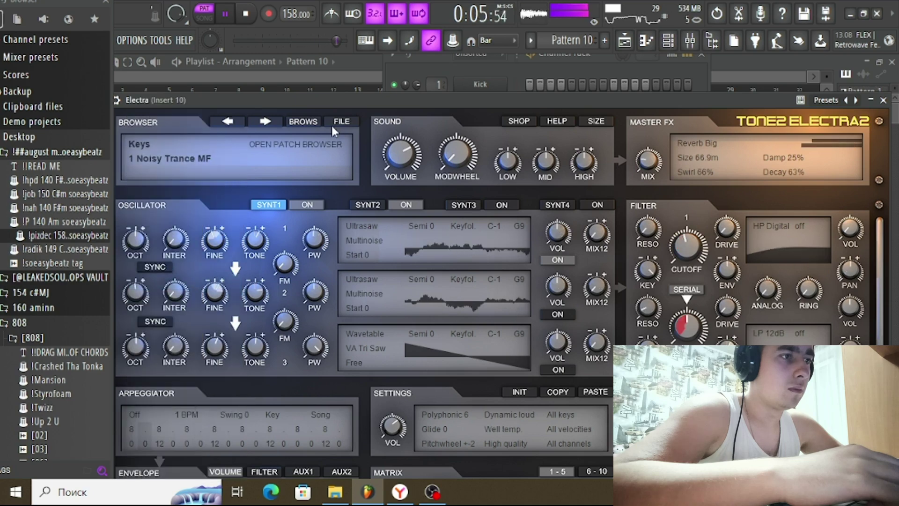
Open Electra's patch browser, switch to the Lead type and audition patches up to HeavyGuit MF
left_click(335, 124)
left_click(294, 127)
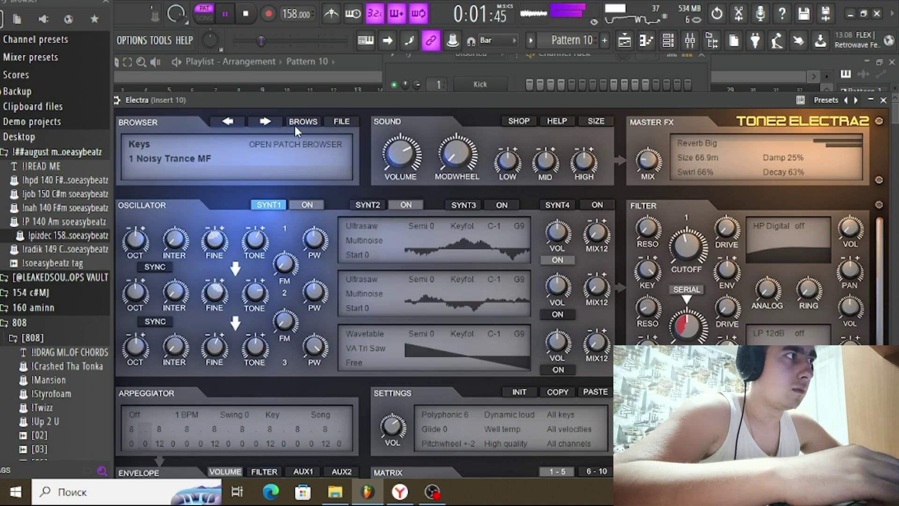
left_click(294, 127)
left_click(153, 282)
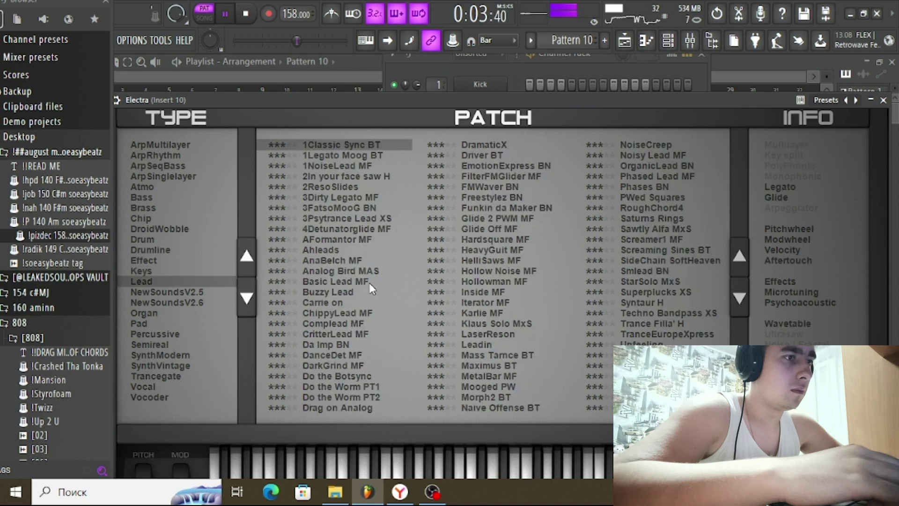
left_click(409, 281)
left_click(515, 251)
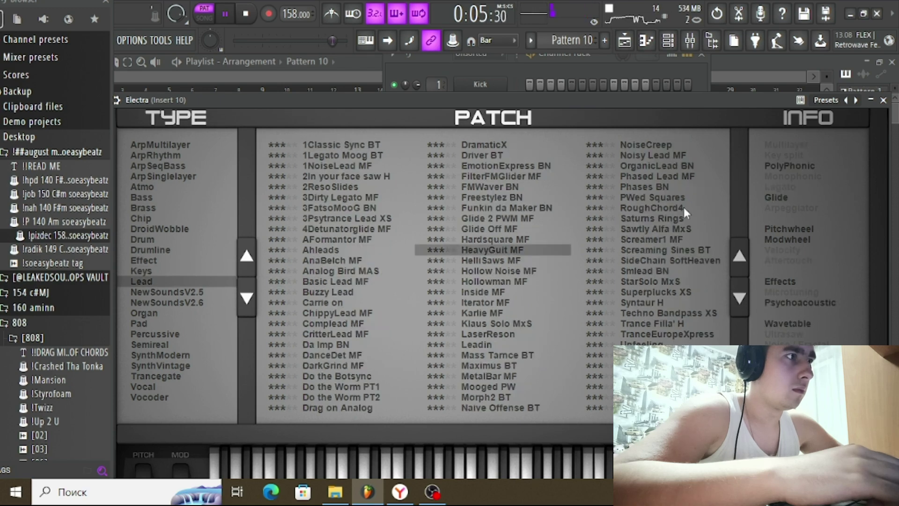
Audition more Lead patches, including RoughChord4, OrganicLead BN, Klaus Solo MxS and Iterator MF
left_click(660, 206)
left_click(645, 169)
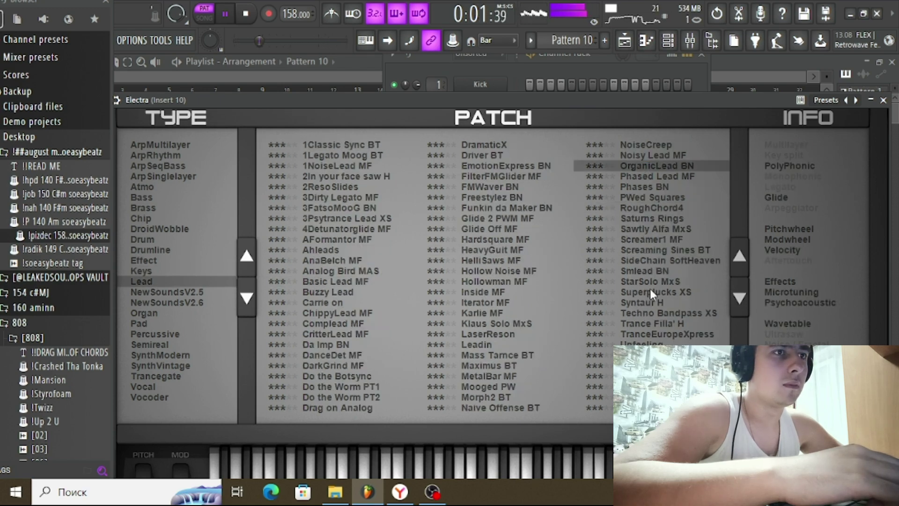
left_click(646, 345)
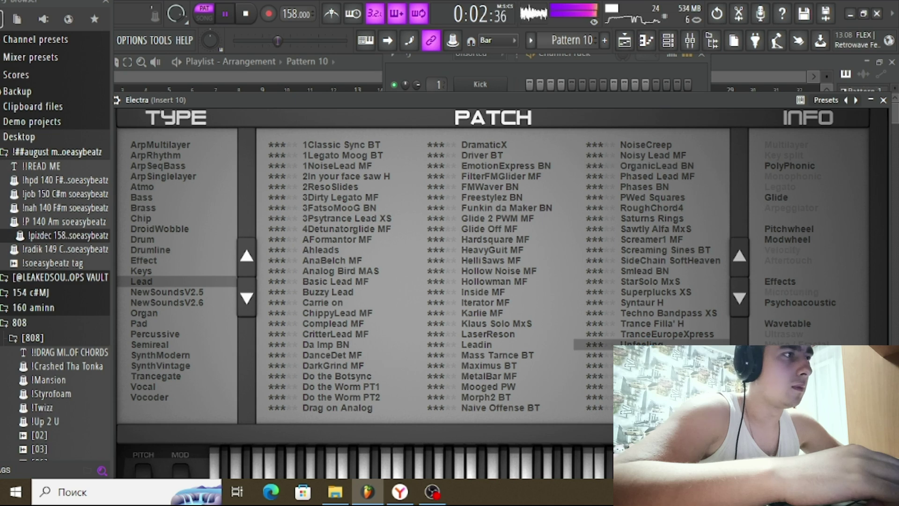
left_click(493, 325)
left_click(484, 307)
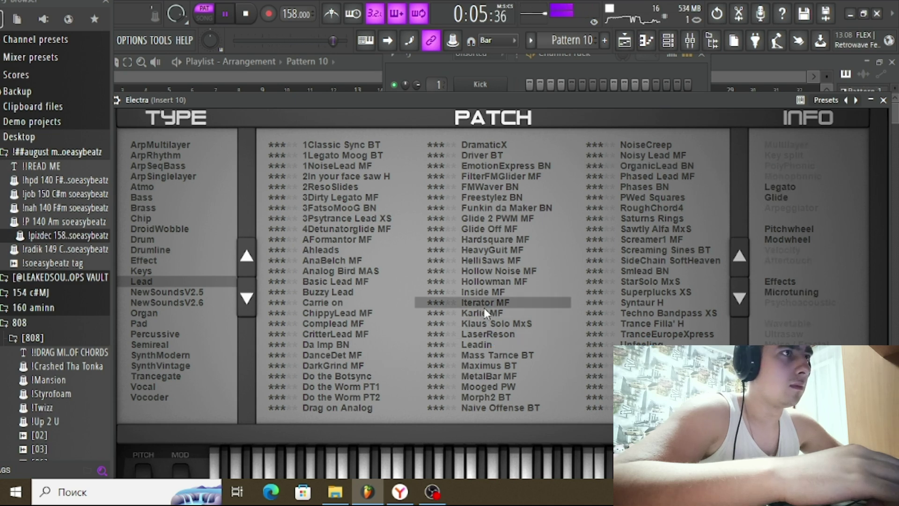
Switch the patch type to Keys and audition Arielles Ghost BT, Chosen Paths BN, Cineast in Paris BN, Massive Tones MF and KeysFM MF
left_click(145, 280)
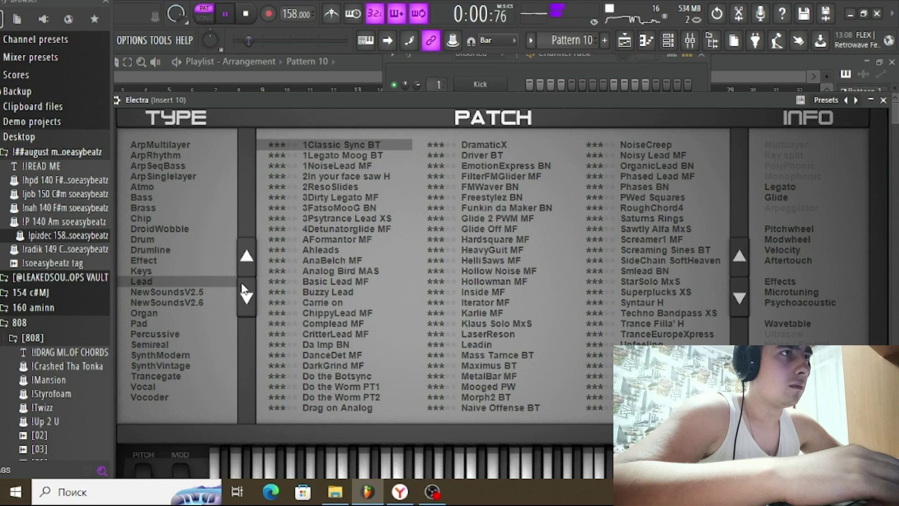
left_click(149, 272)
left_click(328, 272)
left_click(357, 322)
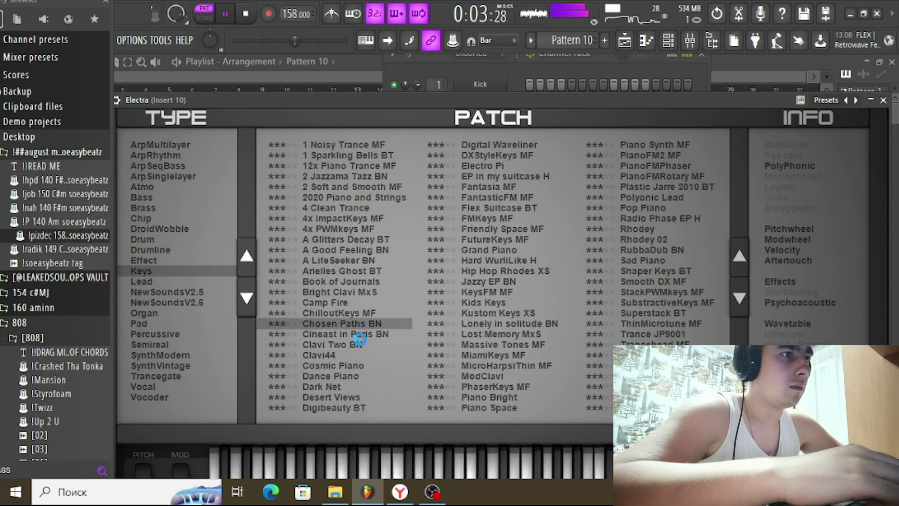
left_click(358, 334)
left_click(495, 344)
left_click(499, 289)
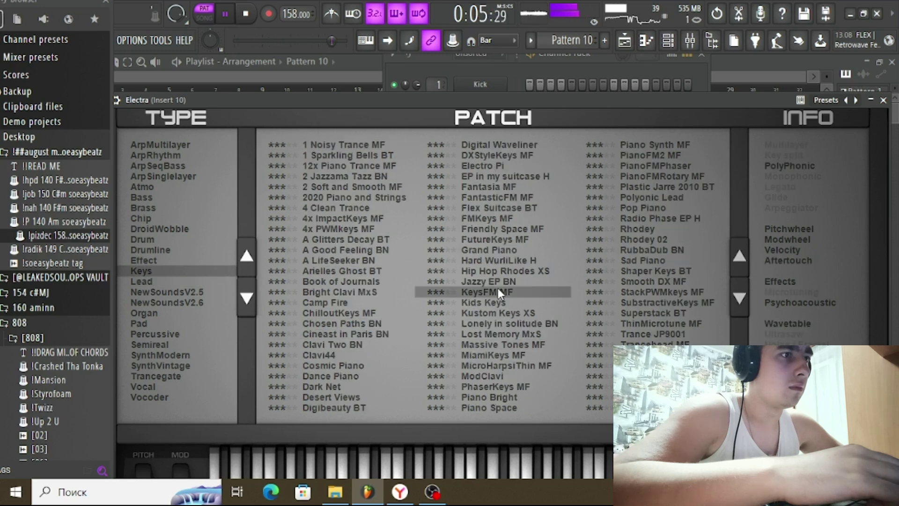
Audition Electra Keys patches including Hard WurliLike H, Friendly Space MF, Pop Piano, PianoFMRotary MF and PianoFMPhaser
left_click(504, 270)
left_click(513, 260)
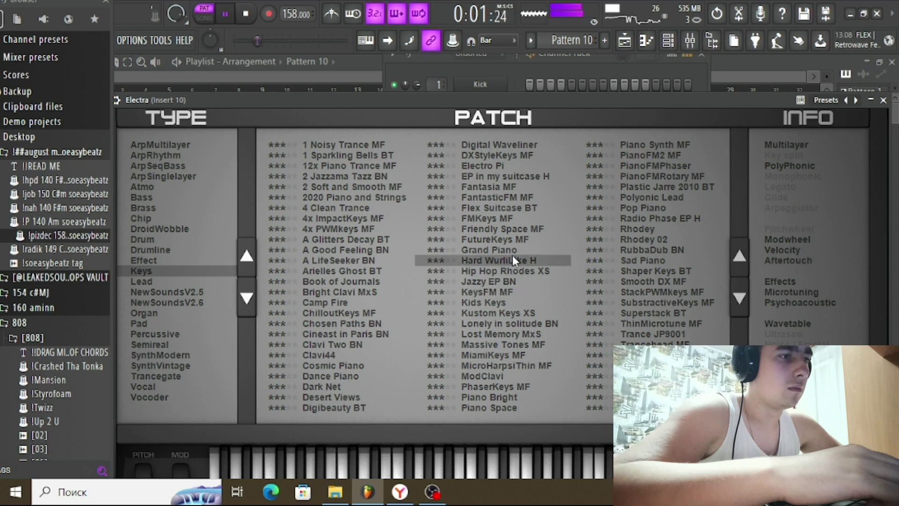
left_click(501, 229)
left_click(658, 208)
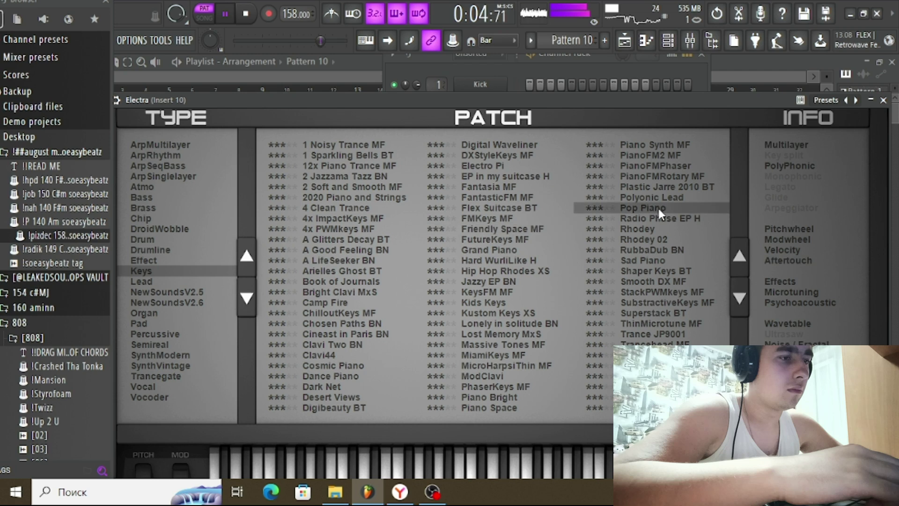
left_click(665, 177)
left_click(649, 166)
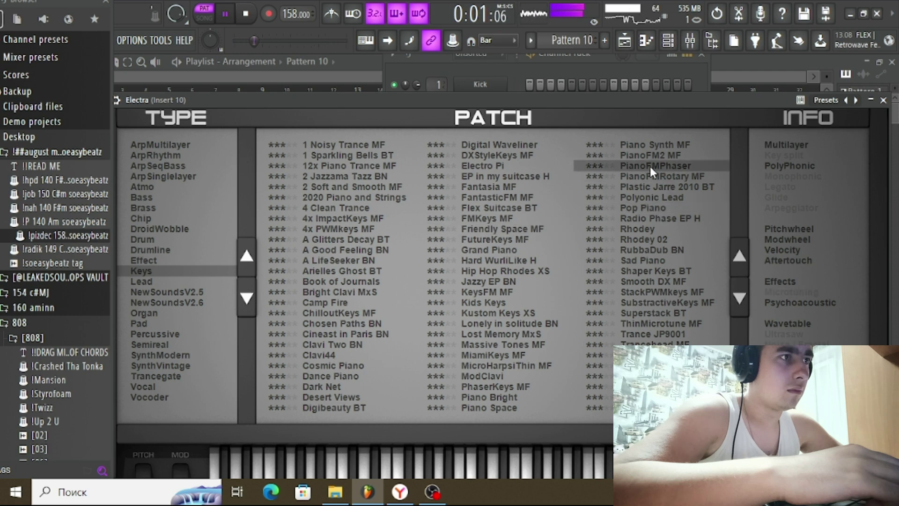
Audition further Keys patches, including StackPWMkeys MF, SubstractiveKeys MF, Trance JP9001 and Digibeauty BT
left_click(660, 290)
left_click(663, 307)
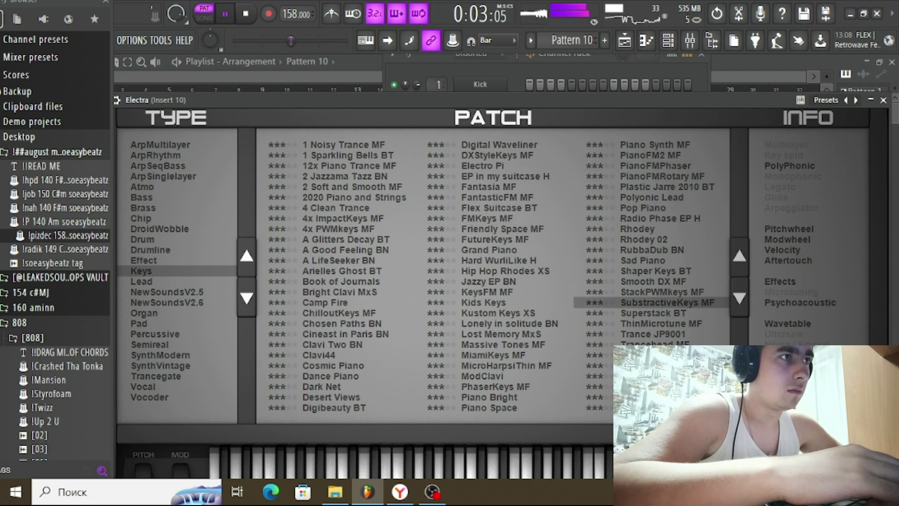
left_click(652, 335)
left_click(651, 365)
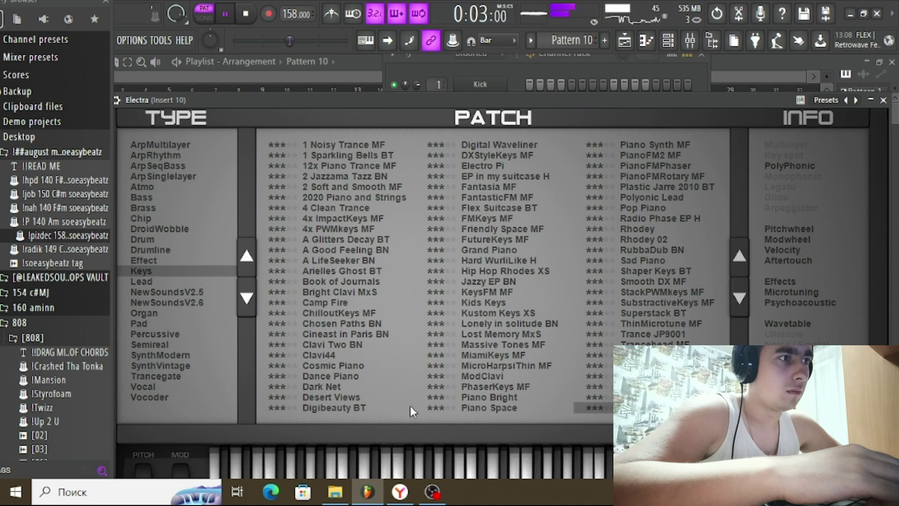
left_click(345, 409)
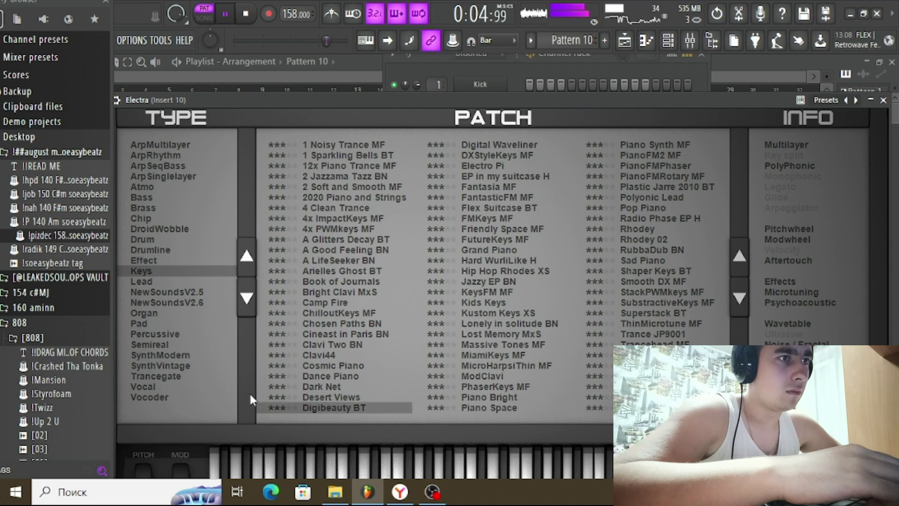
Sample patches of the Vocal, Percussive and Semireal types, including Ka Lim, Marimba (vel) BT, Guitar Strum MF and Rhythm EGuitar 2 MF
left_click(149, 387)
left_click(341, 334)
left_click(164, 335)
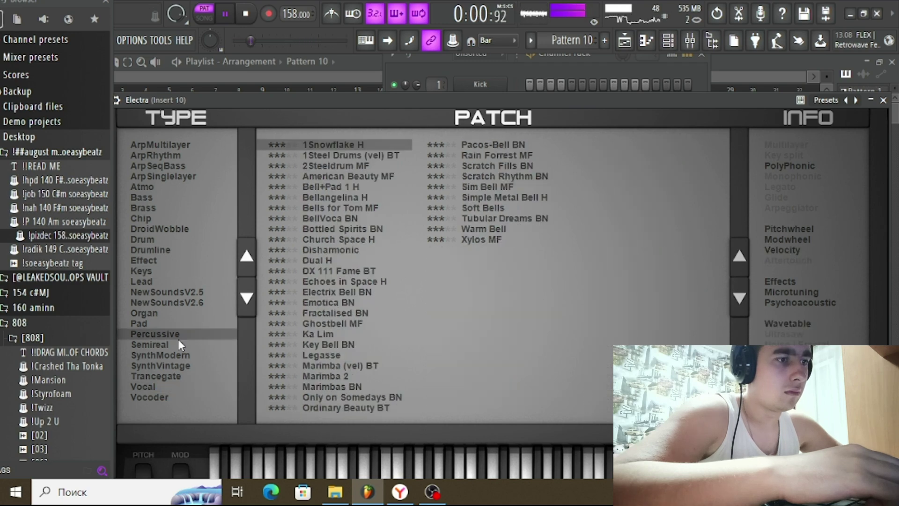
left_click(343, 338)
left_click(300, 365)
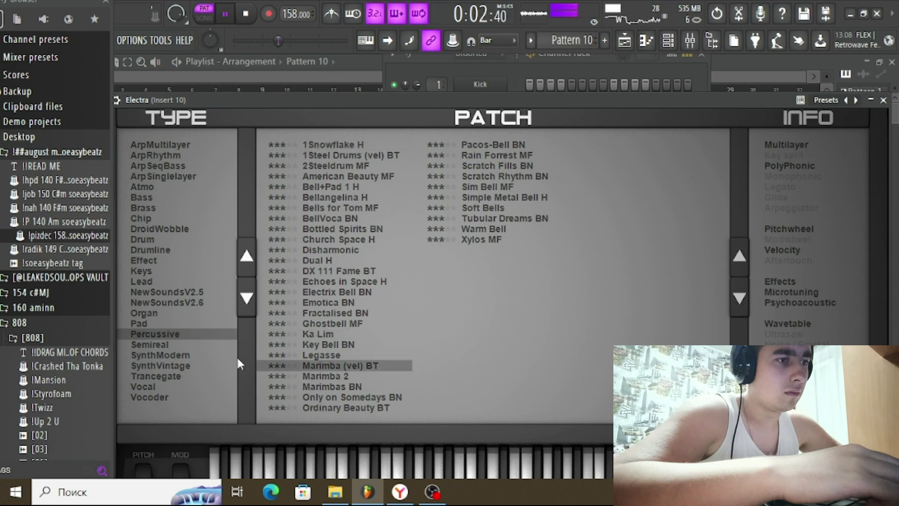
left_click(181, 344)
left_click(355, 359)
left_click(494, 312)
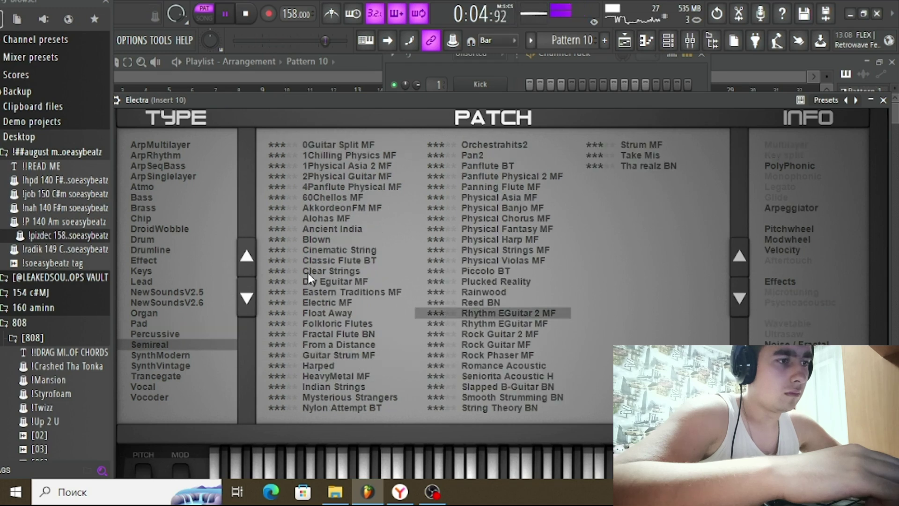
Check the Drumline and Bass types, and audition Brass patches such as Hornee Hoarder BN, Padmonium, Sad Truth, Space Journey MxS and Stabs 80s
left_click(162, 250)
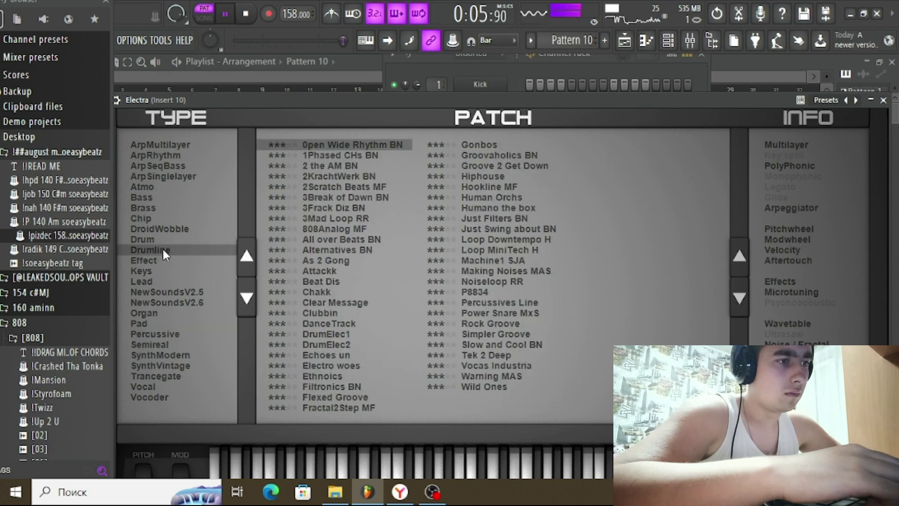
left_click(313, 295)
left_click(145, 197)
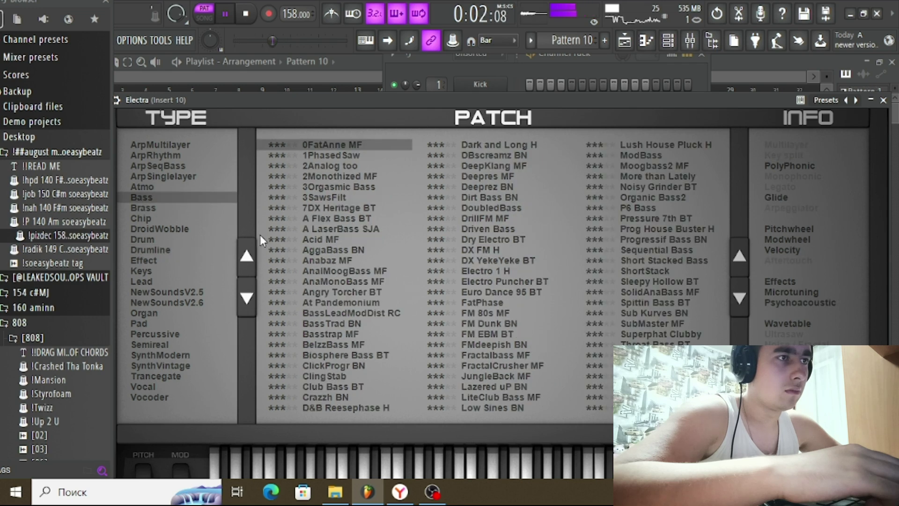
left_click(144, 207)
left_click(356, 260)
left_click(355, 359)
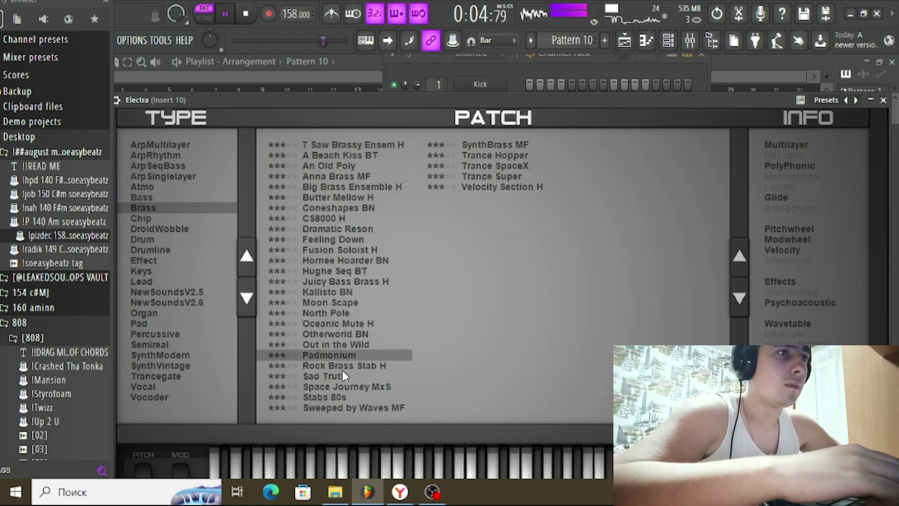
left_click(339, 368)
left_click(337, 375)
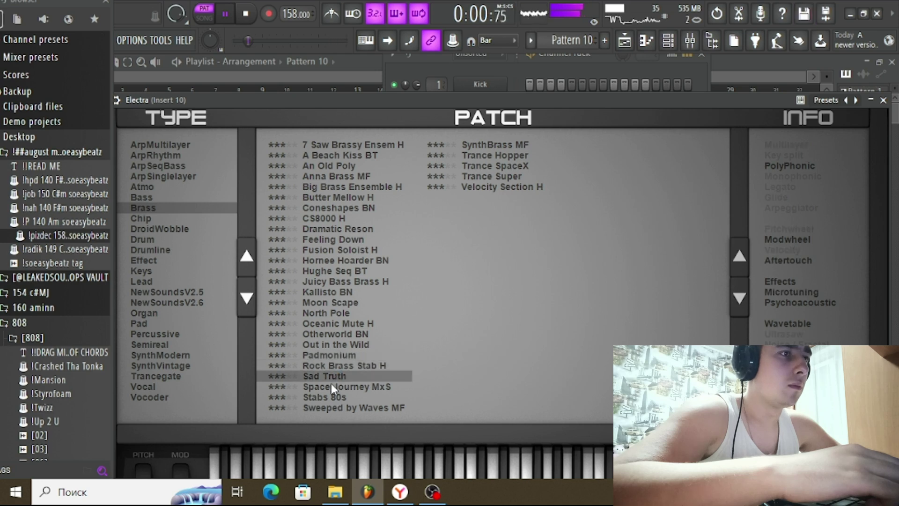
left_click(330, 386)
left_click(324, 396)
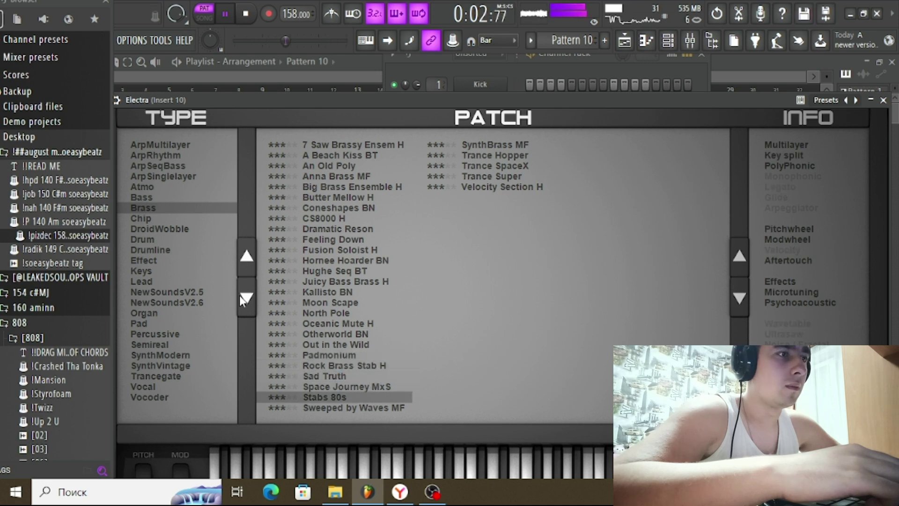
Switch the patch type to ArpRhythm and audition A Finger BT, Groove Solution VII MAS, Jupiter 8 SJA, In the 90s MF and Unda Ground Rhtyhm
left_click(247, 298)
left_click(246, 298)
left_click(247, 298)
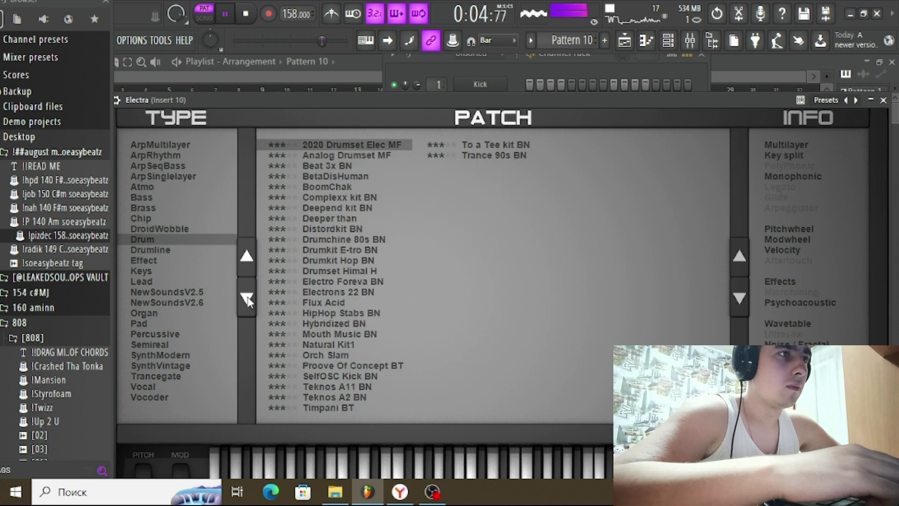
left_click(173, 156)
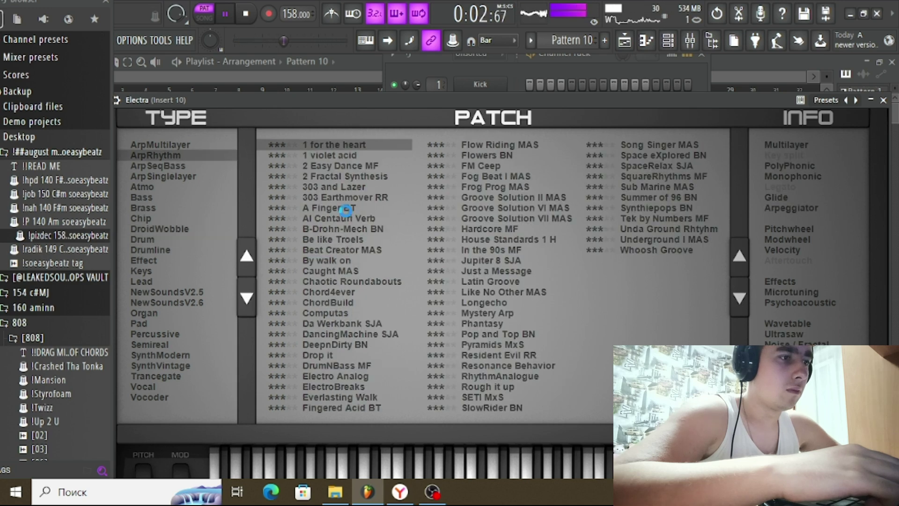
left_click(345, 209)
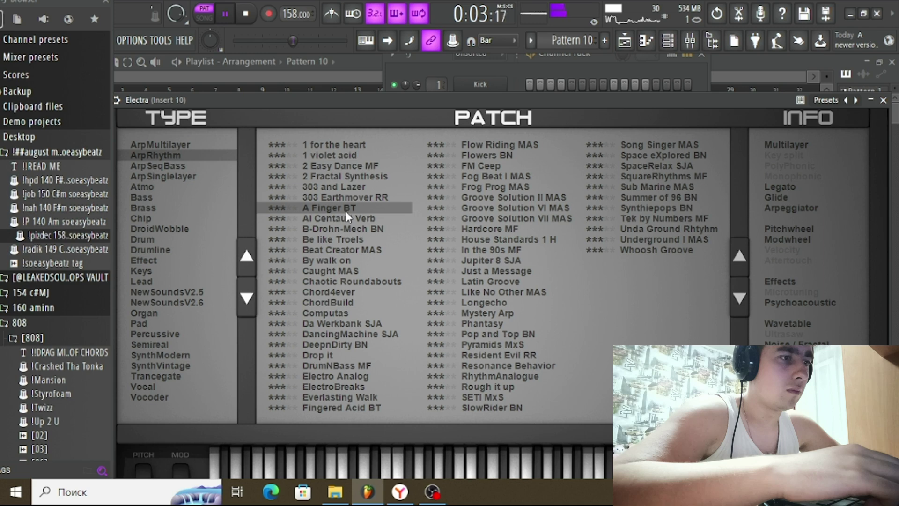
left_click(494, 216)
left_click(493, 257)
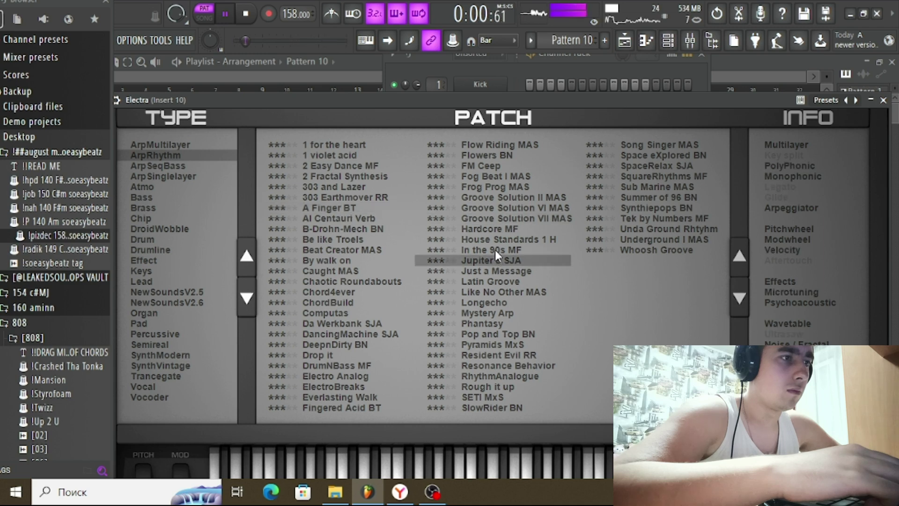
left_click(496, 249)
left_click(648, 228)
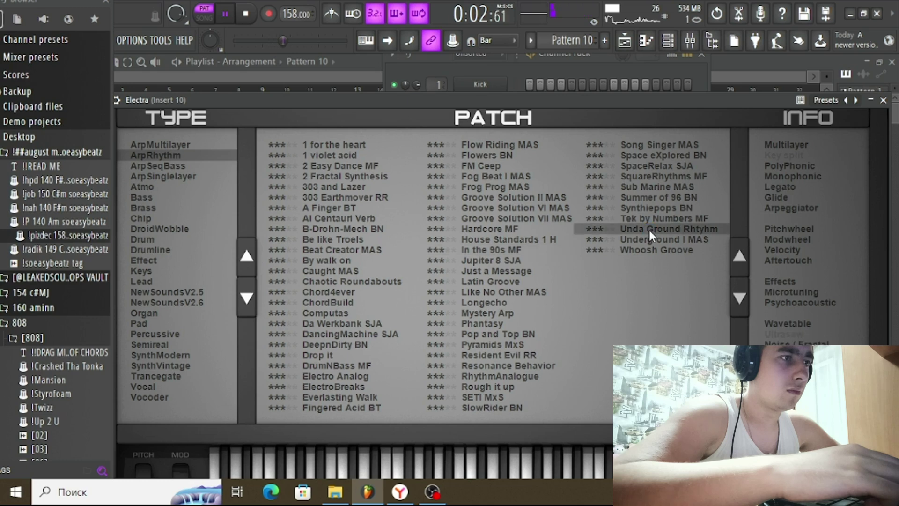
Switch the patch type to ArpMultilayer and audition 1 Pick Chords, Emotion Overload MF, SeqChords2 and Strings and Pause
left_click(180, 145)
left_click(368, 199)
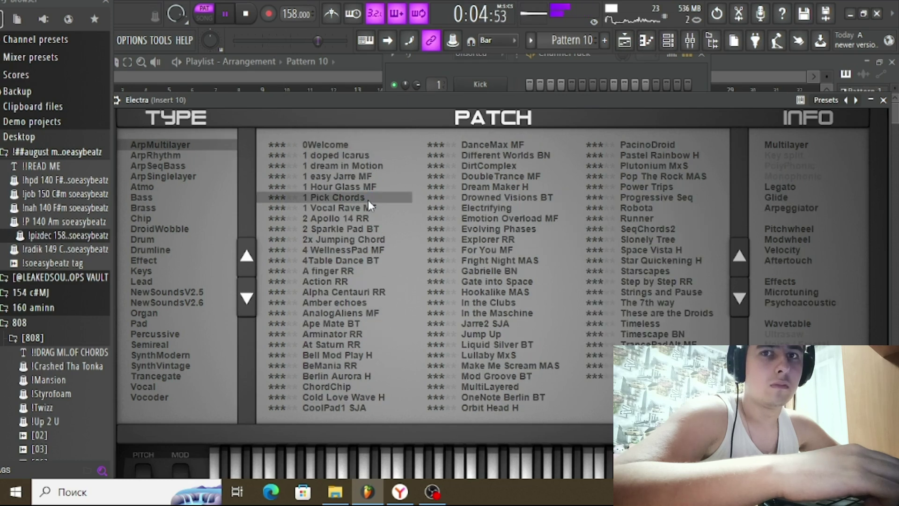
left_click(508, 218)
left_click(642, 227)
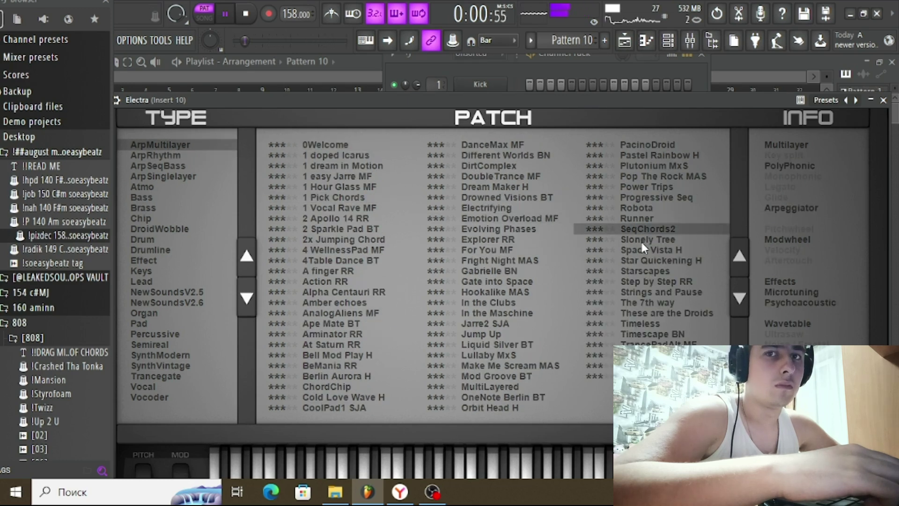
left_click(642, 293)
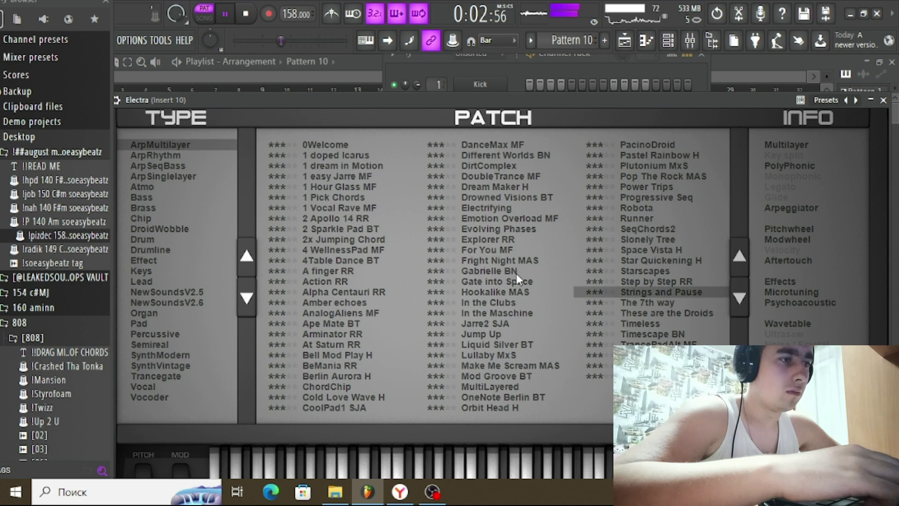
Audition more ArpMultilayer patches, including Jump Up, Lullaby MxS, Mod Groove BT, MultiLayered and OneNote Berlin BT
left_click(493, 334)
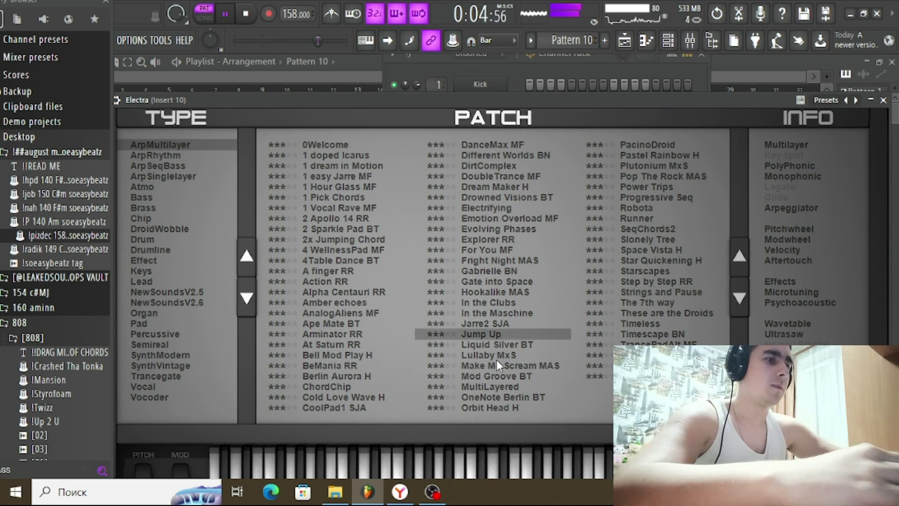
left_click(497, 358)
left_click(492, 377)
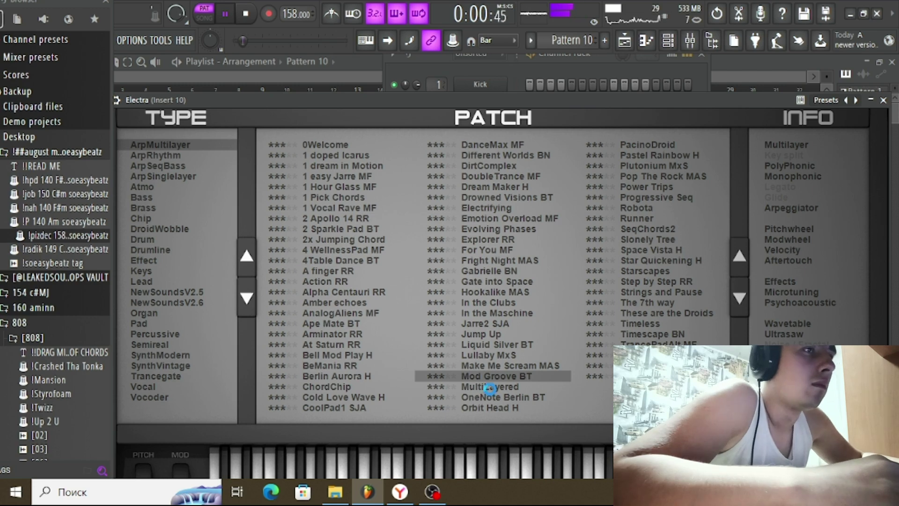
left_click(490, 388)
left_click(488, 396)
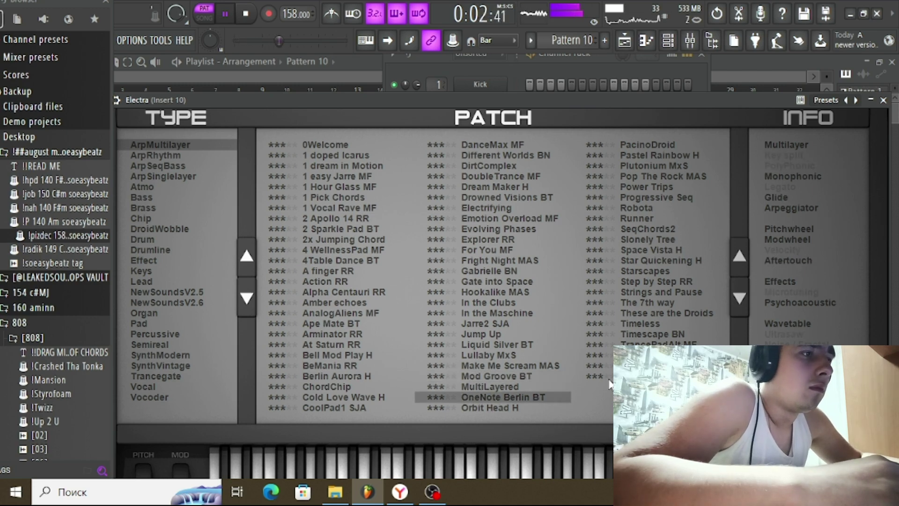
left_click(646, 376)
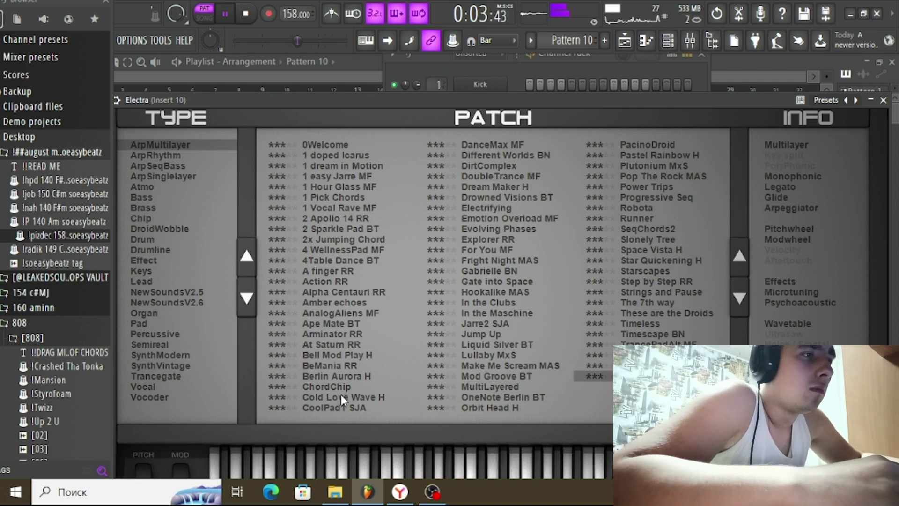
Switch to the Pad type, try Bells and Warmth BN, Highs and Lows BN and End of Time, and choose Distant Passion H
left_click(152, 325)
left_click(307, 335)
left_click(349, 313)
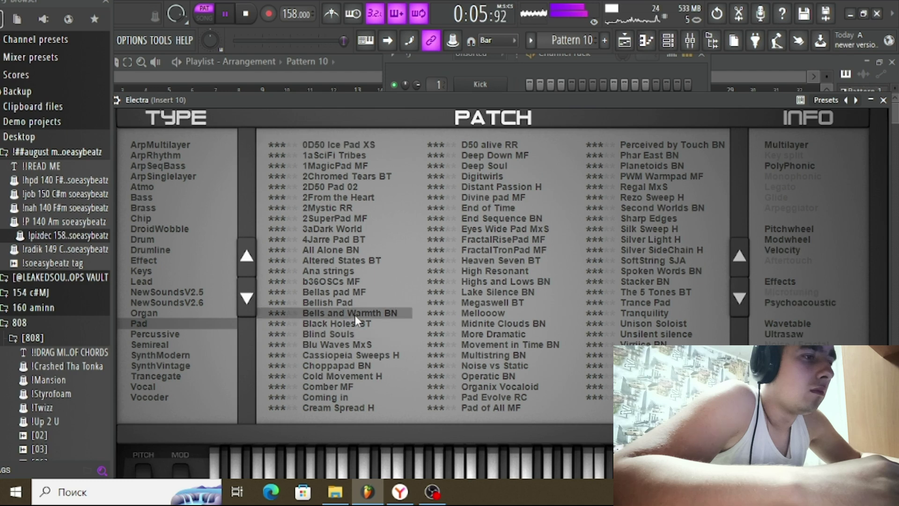
left_click(482, 283)
left_click(504, 209)
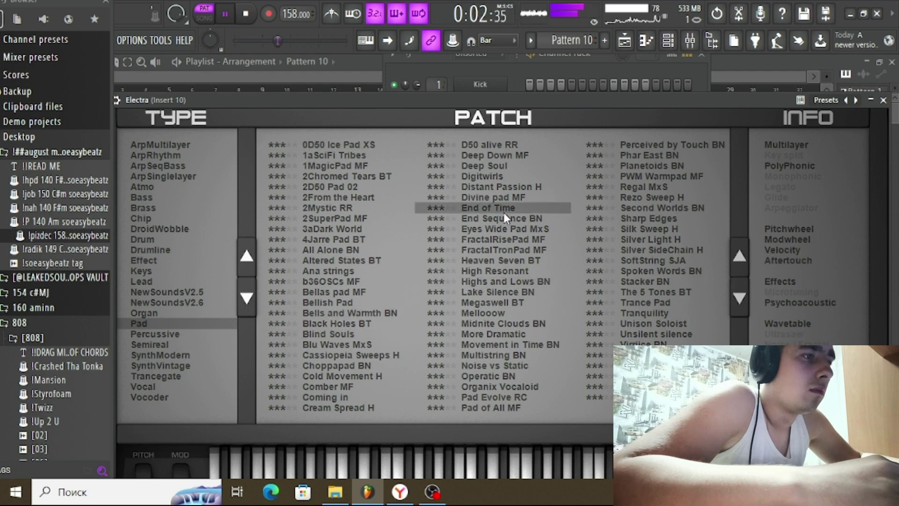
left_click(497, 187)
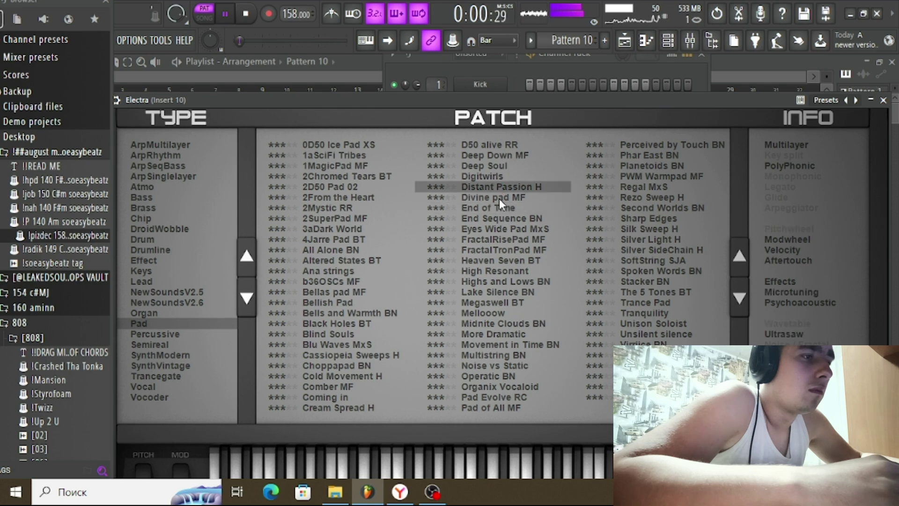
Place four consecutive Pattern 10 clips on Track 3, filling the playlist up to bar 17, and play the song
left_click(625, 41)
left_click_drag(448, 178, 2, 187)
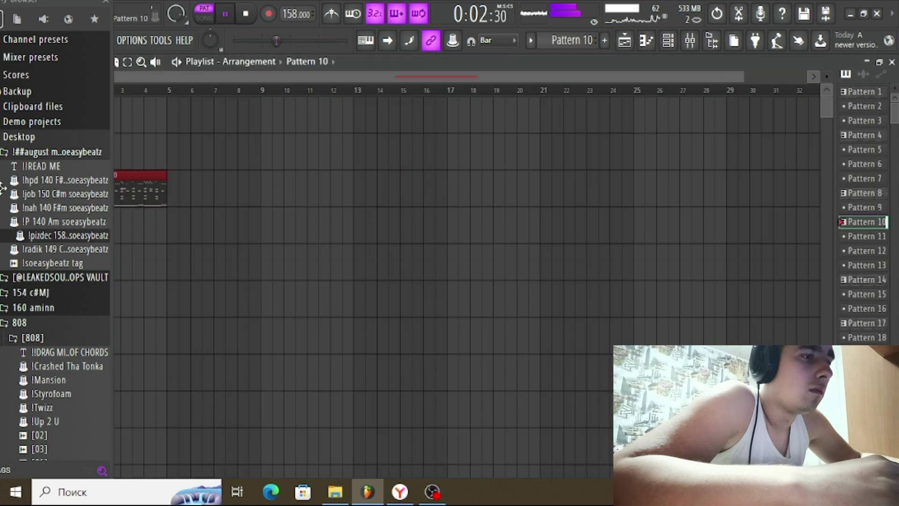
mouse_move(183, 180)
left_mouse_down()
mouse_move(642, 201)
mouse_move(469, 197)
left_mouse_up()
key("alt+F8")
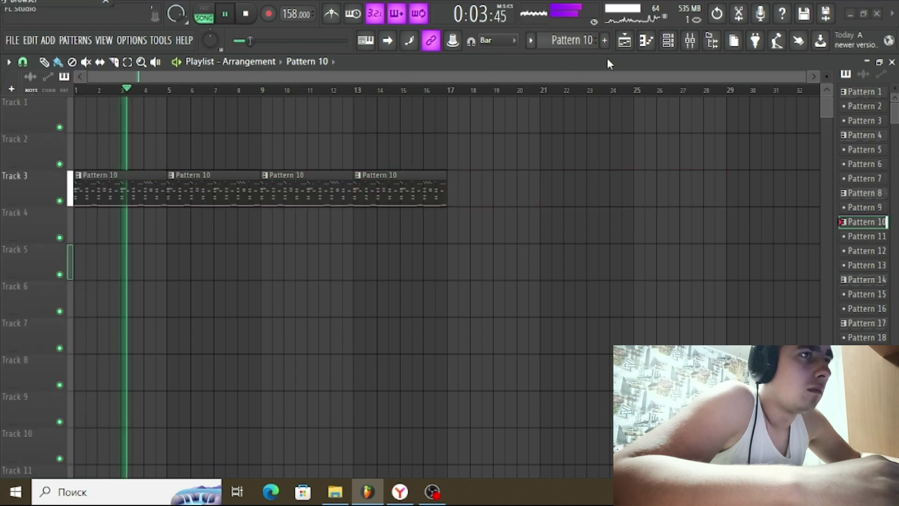
key("space")
Copy the melody notes of Pattern 10 into the WAVESTATION channel in the empty Pattern 13
left_click(669, 42)
right_click(474, 200)
key("Escape")
key("F4")
right_click(491, 164)
Place four consecutive Pattern 13 clips on Track 6, up to bar 17
left_click_drag(300, 304, 54, 310)
key("space")
left_click_drag(184, 309, 417, 305)
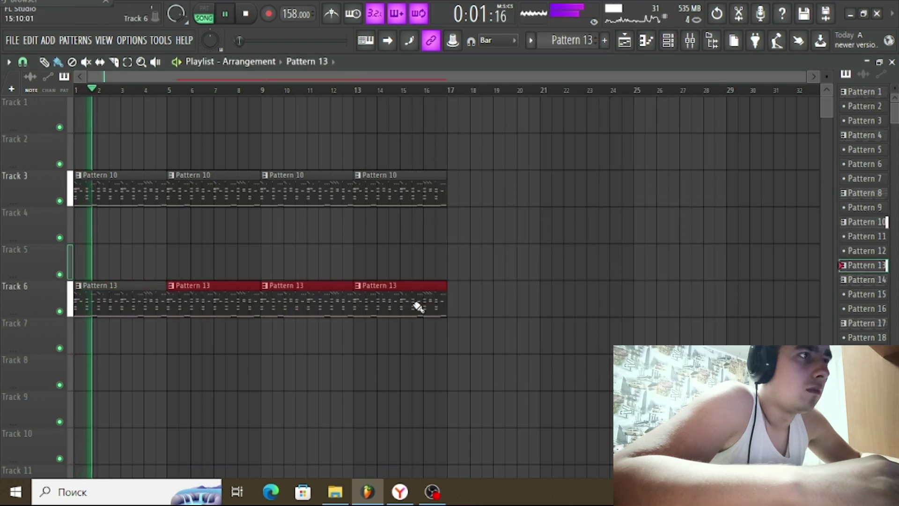
Open Pattern 13's WAVESTATION notes in the piano roll and delete the short high notes around C#7
double_click(415, 291)
key("space")
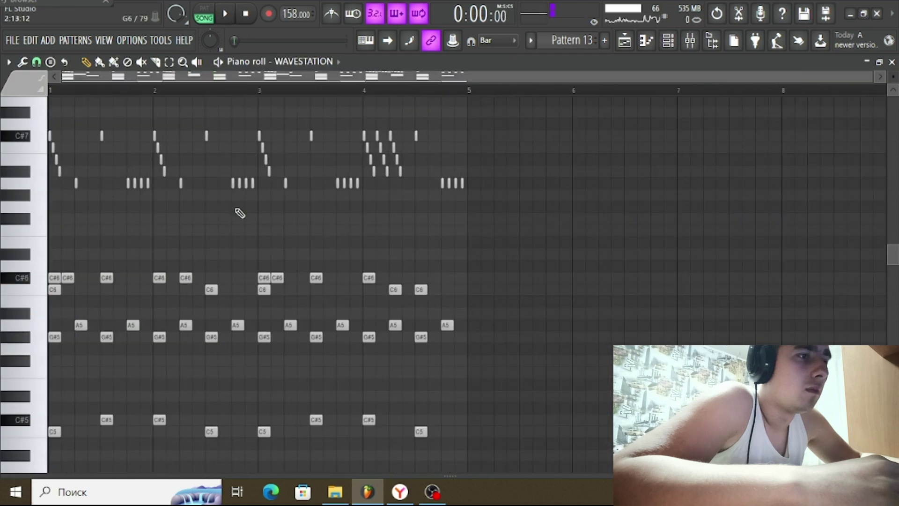
key("space")
mouse_move(252, 180)
left_mouse_down()
mouse_move(265, 150)
mouse_move(412, 138)
mouse_move(315, 145)
mouse_move(124, 190)
mouse_move(311, 170)
mouse_move(375, 156)
mouse_move(40, 200)
mouse_move(56, 158)
left_mouse_up()
Open the WAVESTATION instrument and audition presets from the CARD1, CARD2 and ROM4 banks while Pattern 13 plays
left_click(304, 61)
key("space")
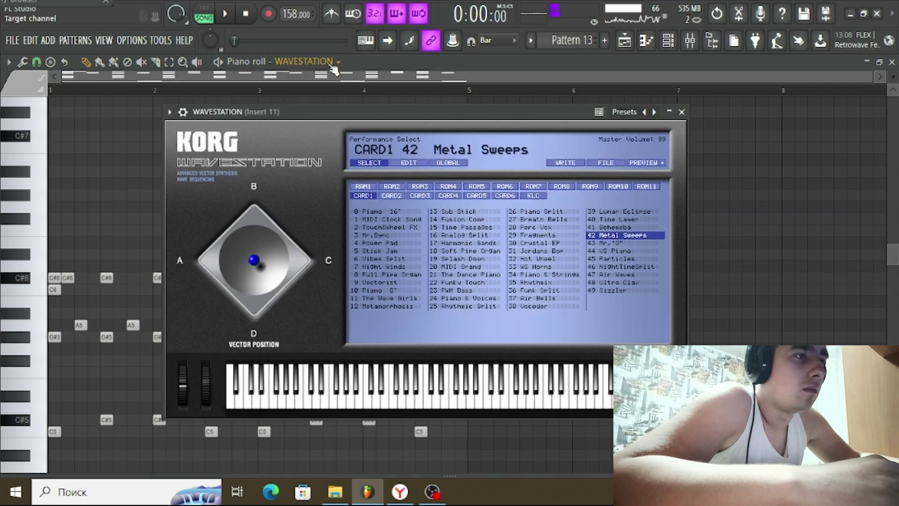
key("space")
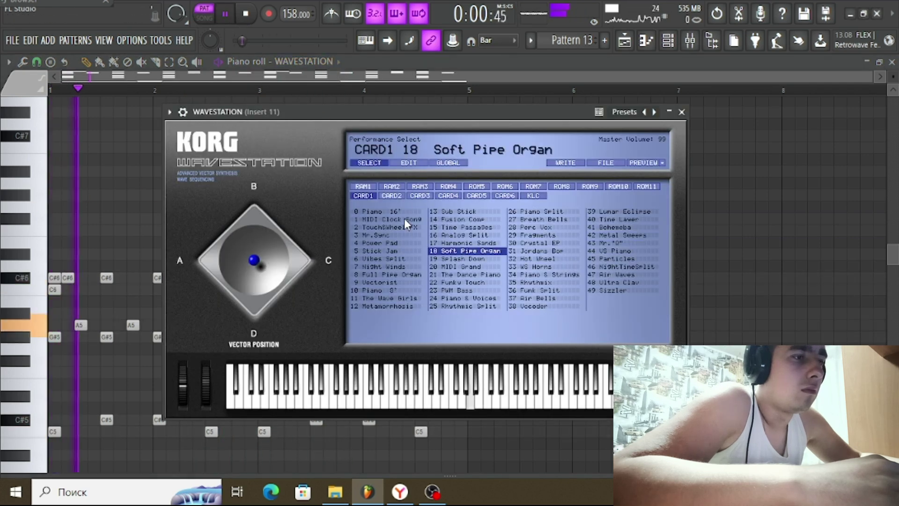
left_click(392, 196)
left_click(389, 242)
left_click(461, 188)
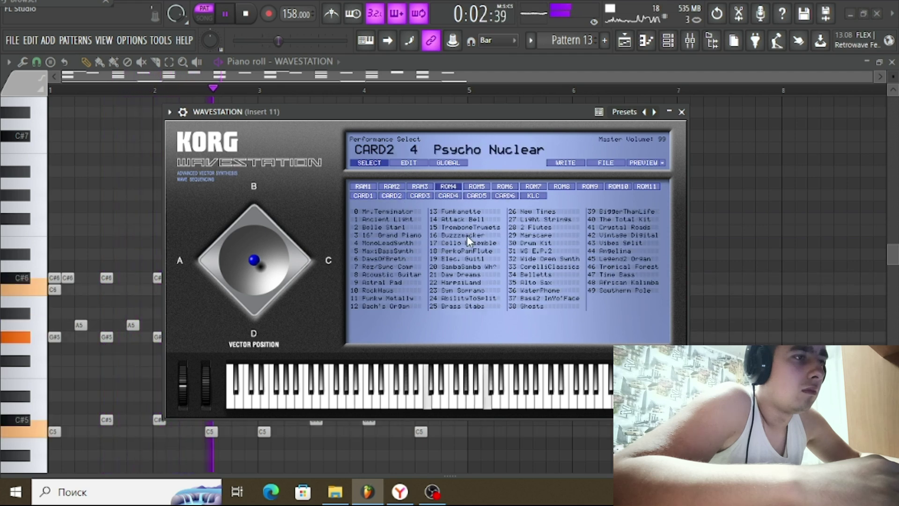
left_click(467, 235)
left_click(609, 260)
left_click(625, 274)
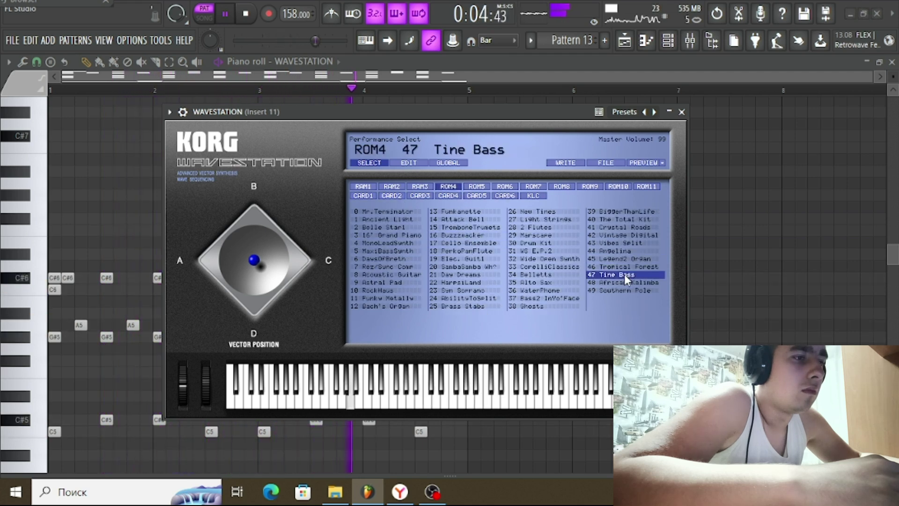
left_click(640, 290)
Load the Chromes preset from WAVESTATION's ROM7 bank after comparing nearby presets, and switch playback to song mode
left_click(532, 187)
left_click(534, 235)
left_click(544, 267)
left_click(537, 244)
left_click(534, 235)
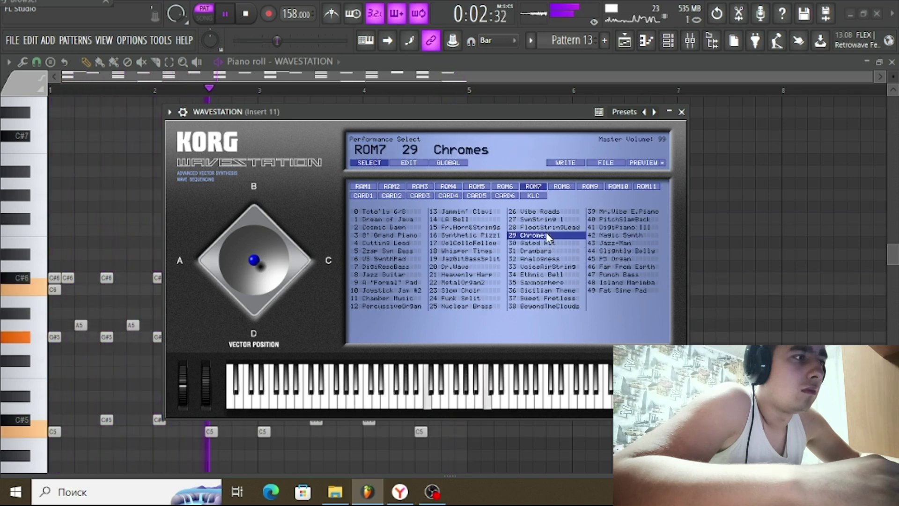
key("l")
In Pattern 13's WAVESTATION notes, add half-bar C#6 notes in bars 1 and 4 and a half-bar A5 note in bar 3
left_click(669, 46)
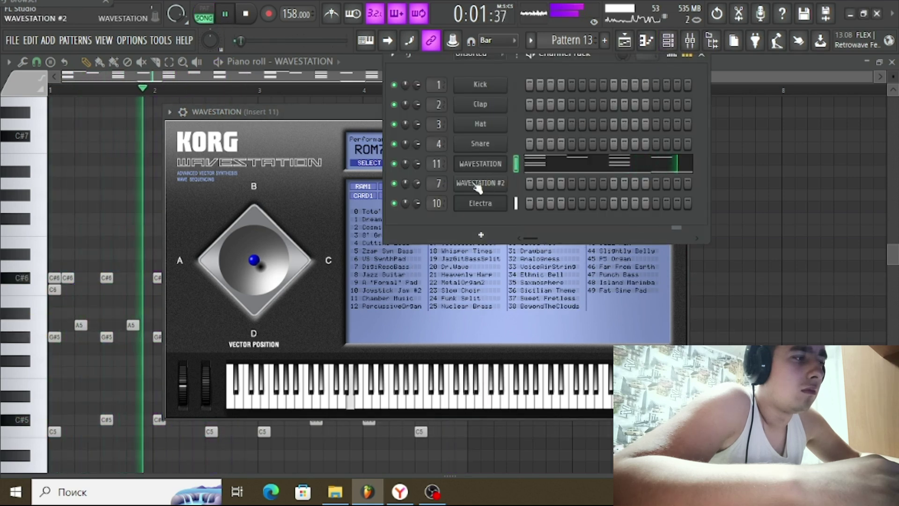
left_click(625, 41)
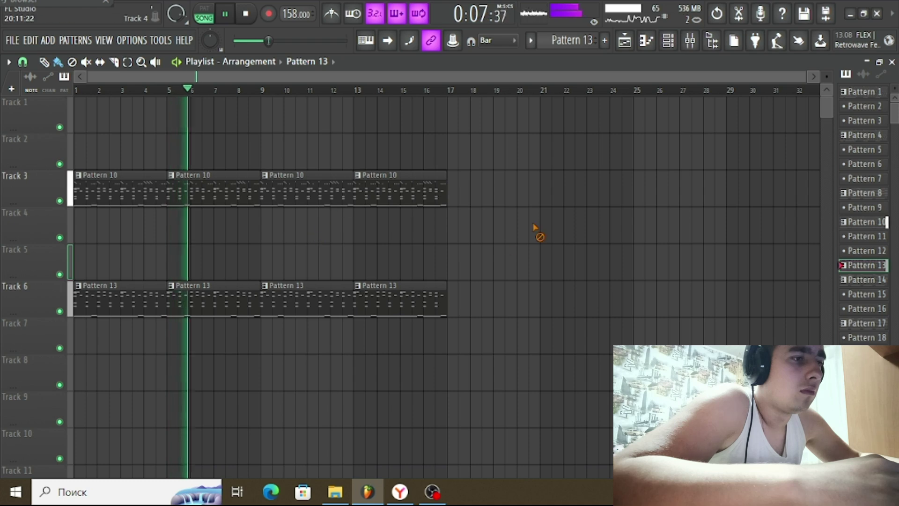
double_click(284, 310)
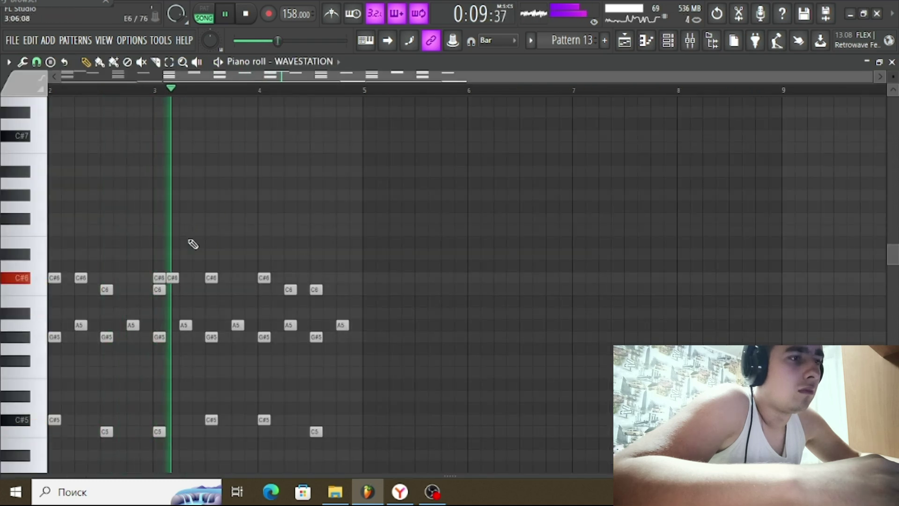
scroll(253, 230, "down", 3)
left_click_drag(287, 171, 335, 171)
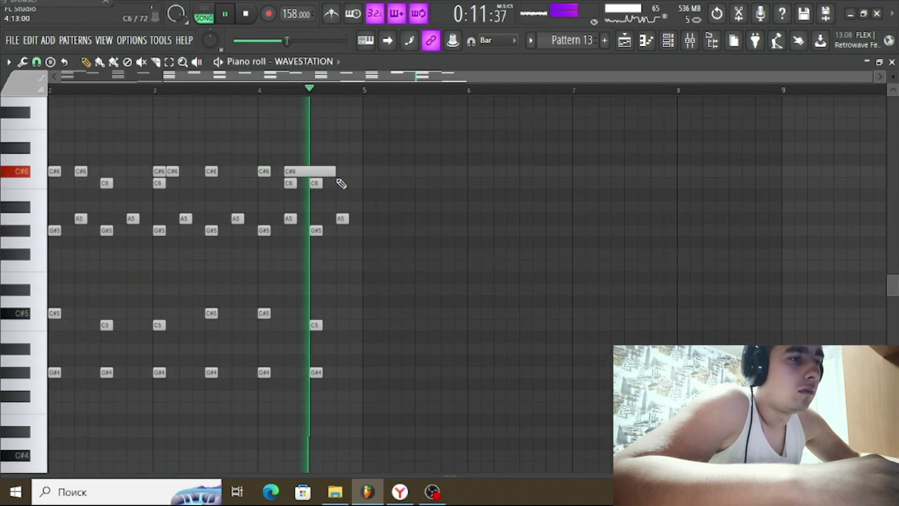
left_click(127, 173)
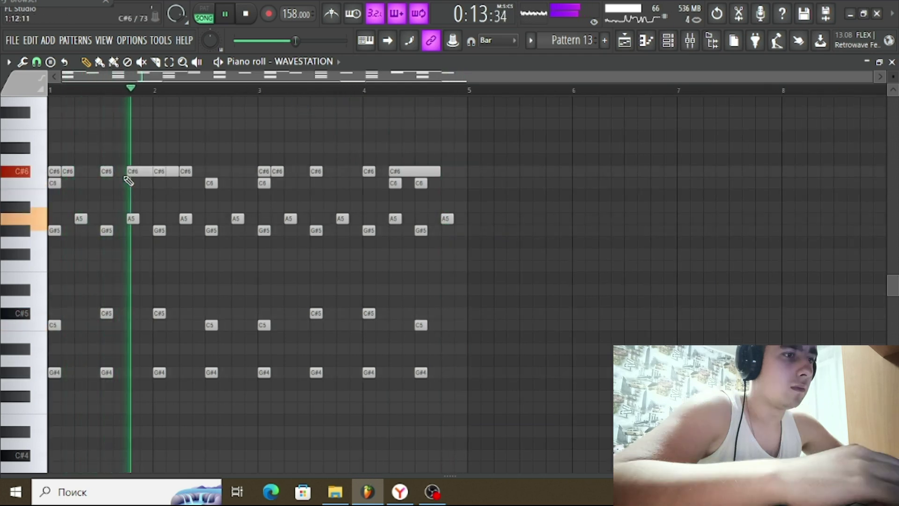
left_click_drag(330, 283, 327, 208)
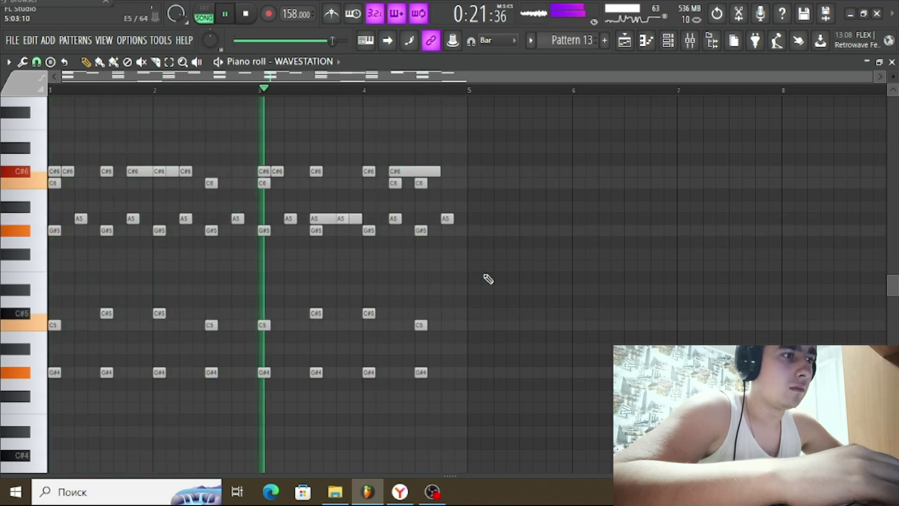
Add A3 notes above the long G#3 bass note in bars 2 and 3, and shift the bar 2 note one eighth earlier
scroll(488, 280, "down", 5)
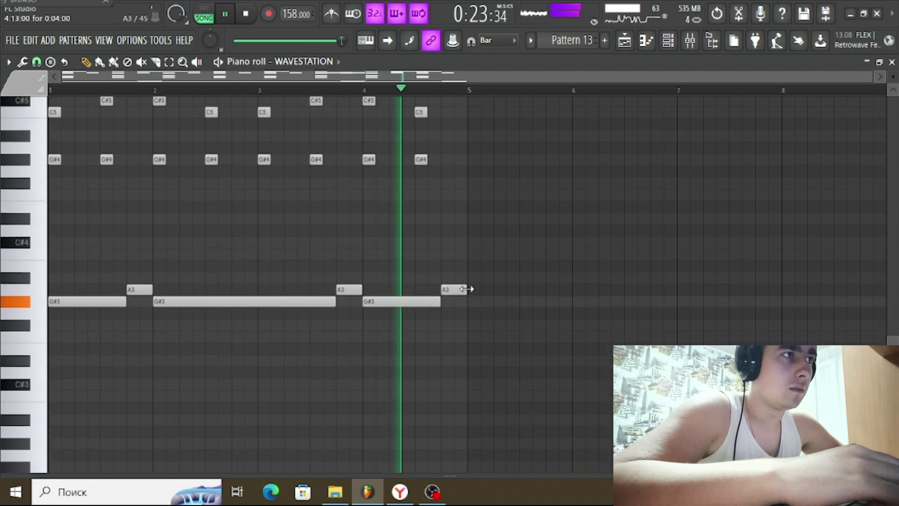
left_click(184, 289)
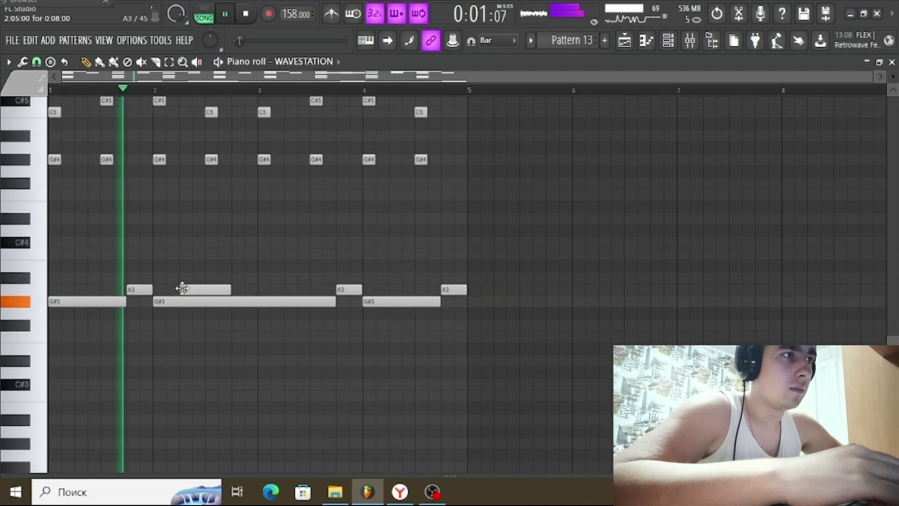
left_click(256, 292)
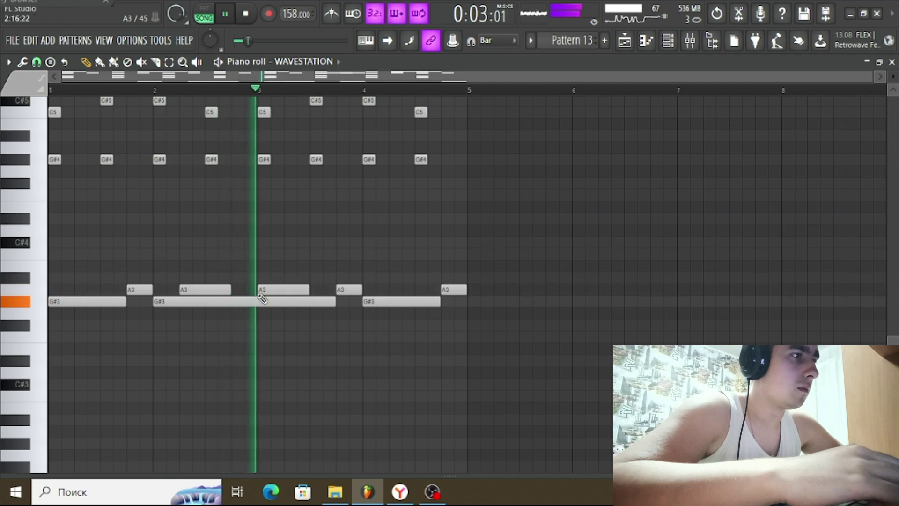
left_click_drag(191, 289, 177, 289)
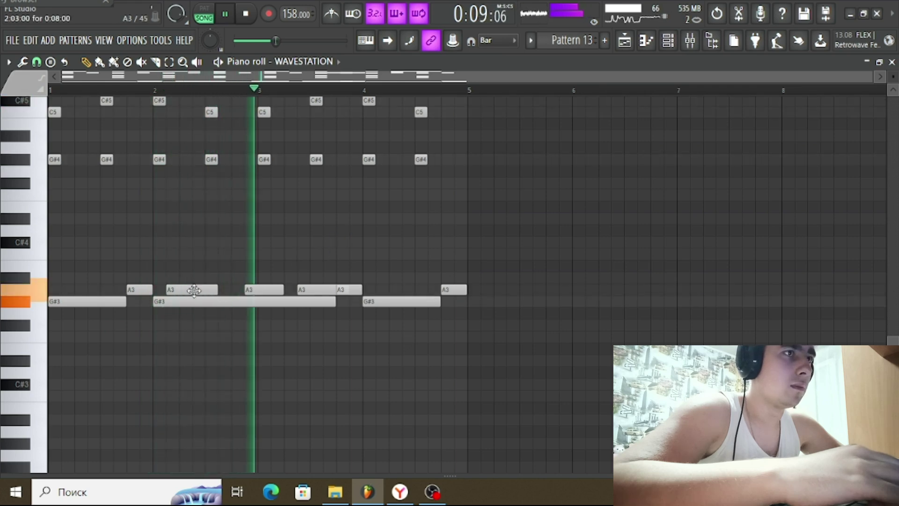
Replace the two added A3 notes around bar 3 with one half-bar A3 note, and add another half-bar A3 note in bar 4
right_click(311, 289)
right_click(271, 289)
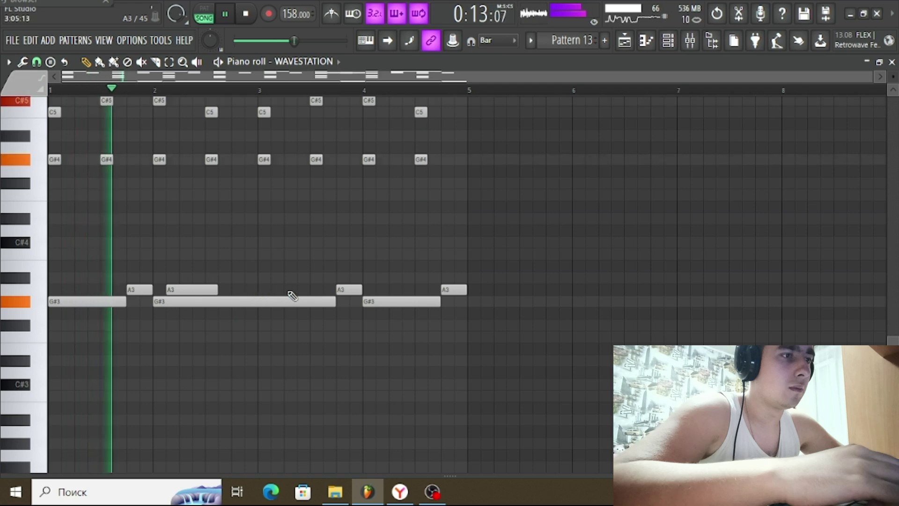
left_click(276, 290)
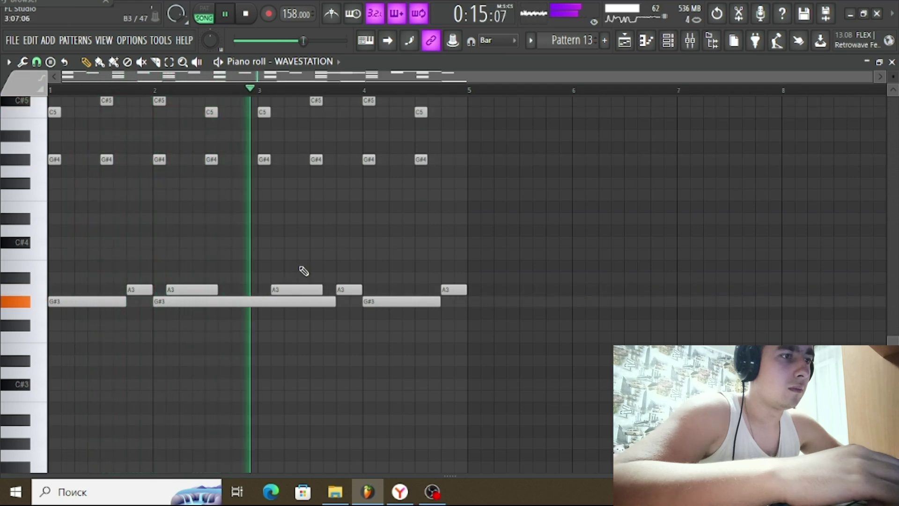
left_click(389, 289)
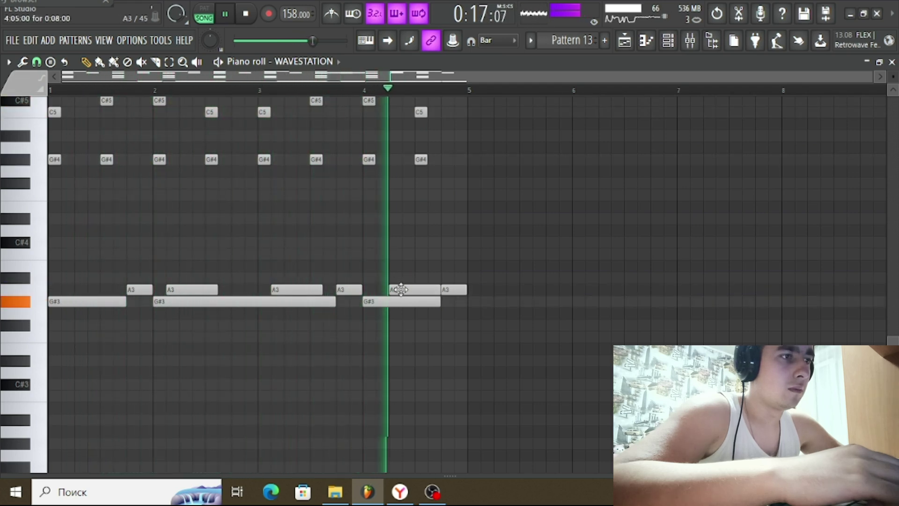
Listen to the song while reviewing the playlist, the notes of Patterns 13 and 10, and the channel rack
left_click(625, 41)
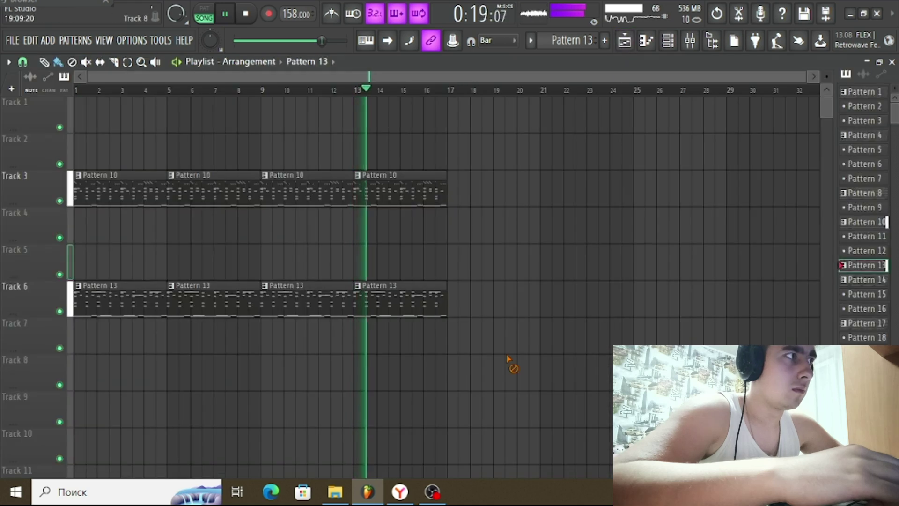
double_click(219, 299)
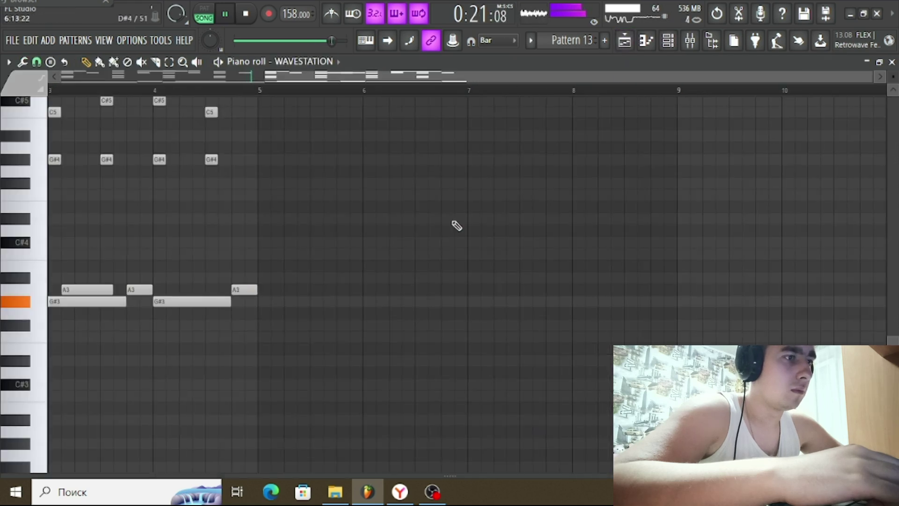
key("space")
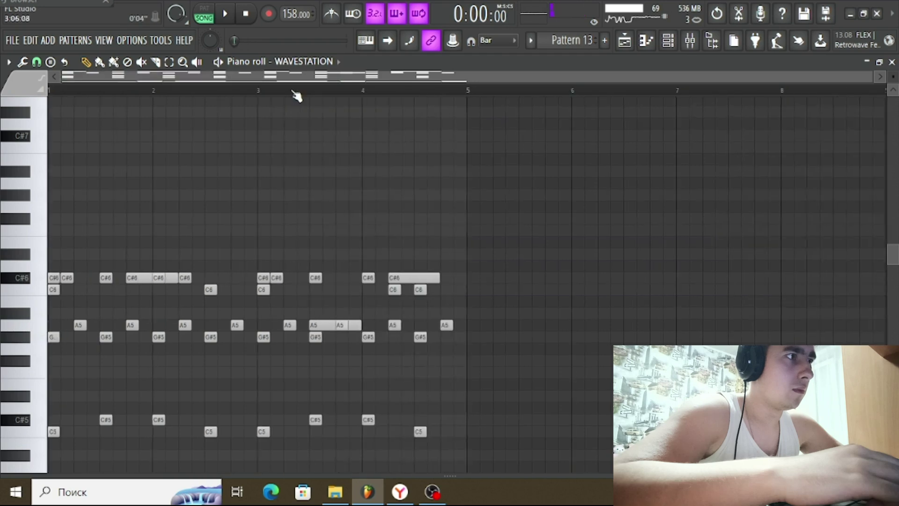
left_click(624, 41)
double_click(337, 200)
left_click(668, 41)
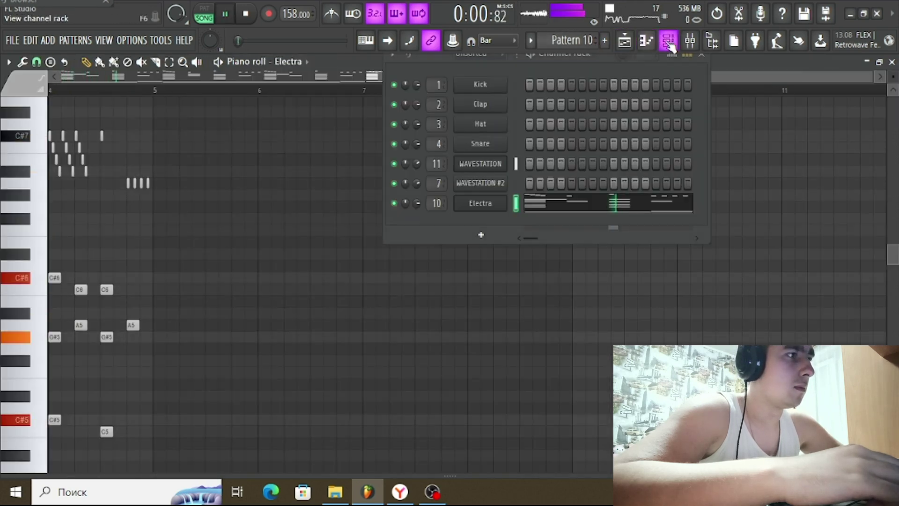
right_click(505, 181)
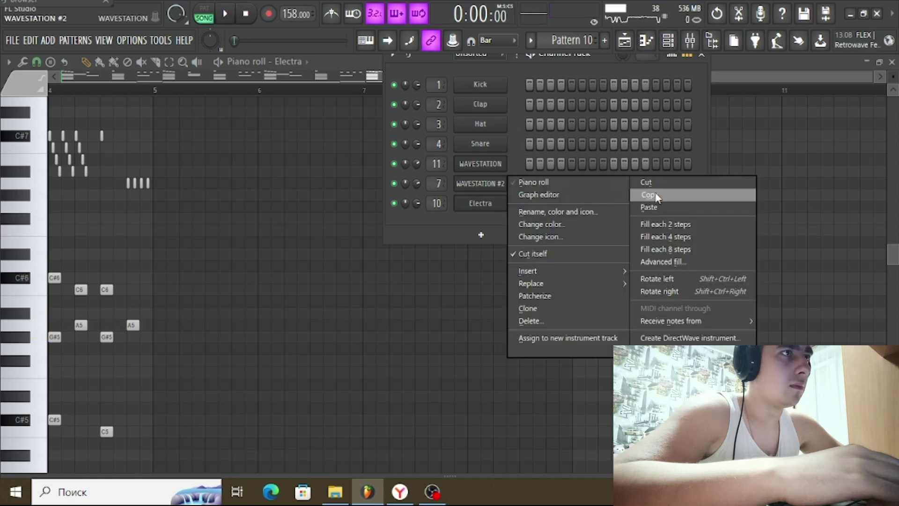
left_click(423, 221)
key("space")
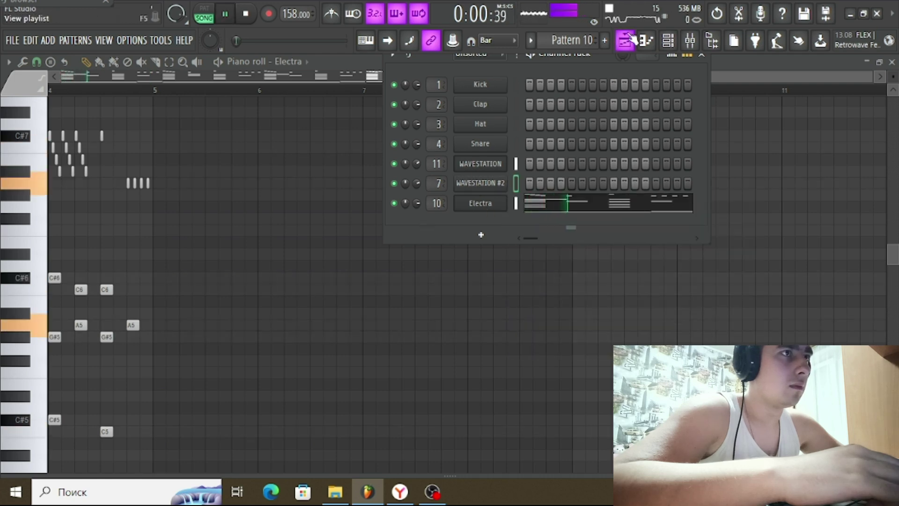
left_click(627, 41)
Export the full song as a WAV file named 158
left_click(12, 40)
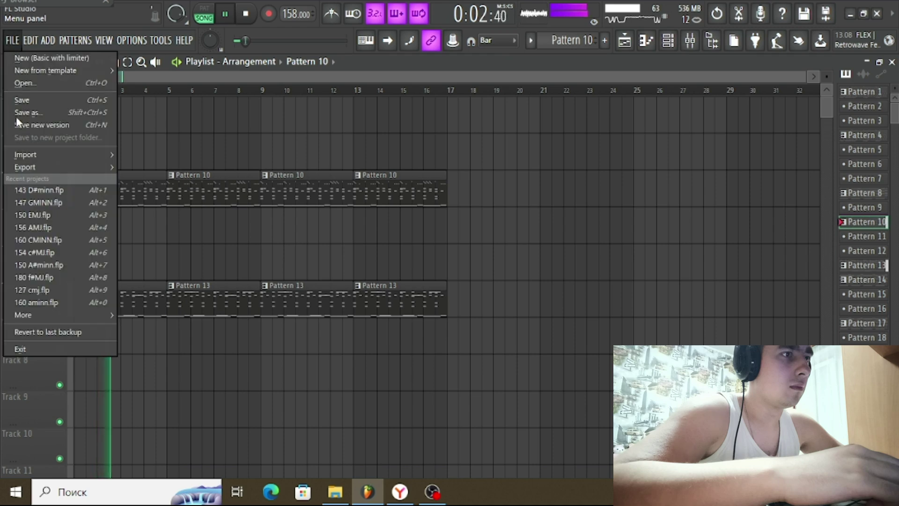
mouse_move(74, 40)
left_click(52, 19)
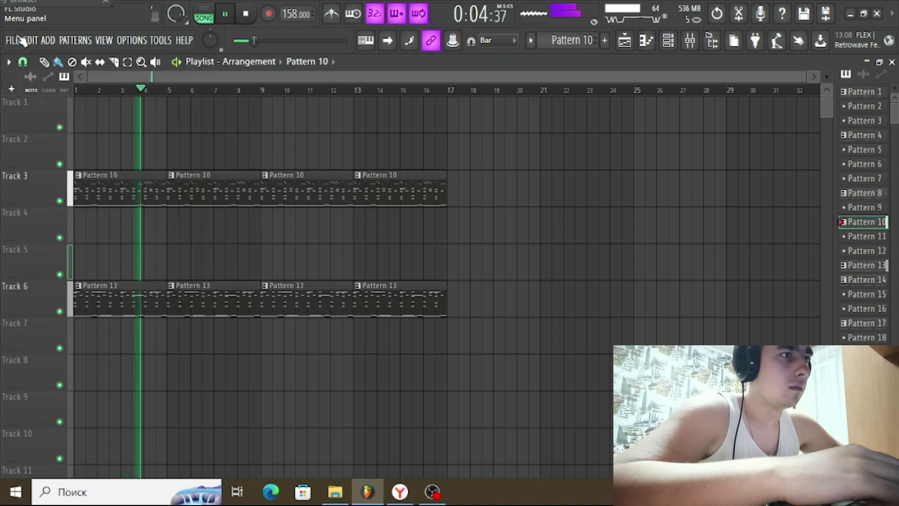
left_click(12, 40)
mouse_move(46, 167)
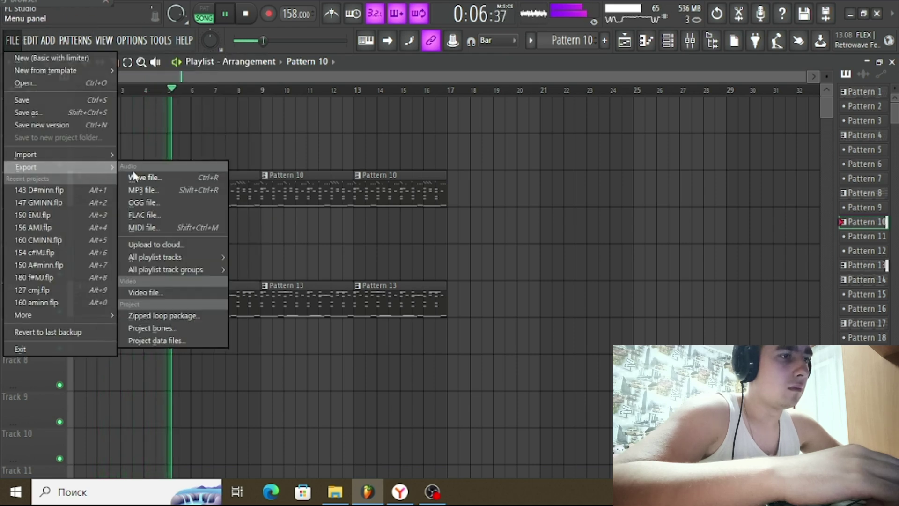
left_click(139, 177)
type("158")
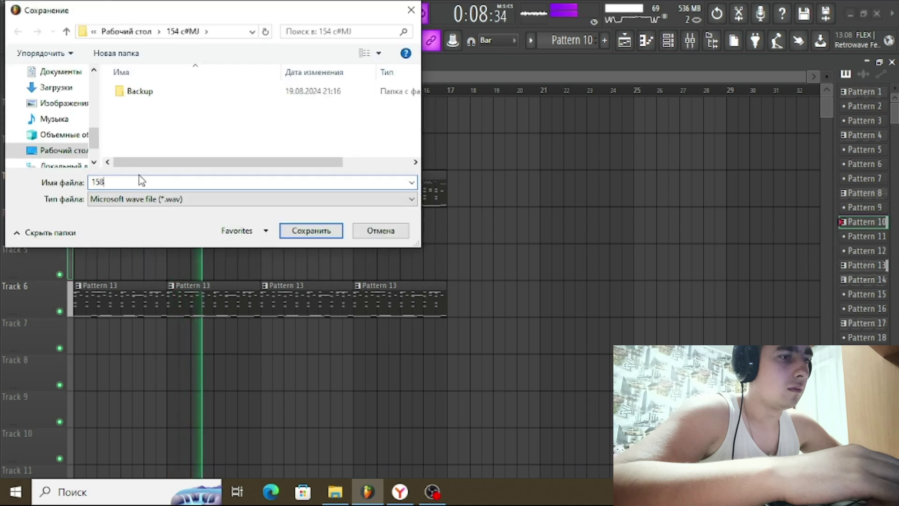
left_click(311, 231)
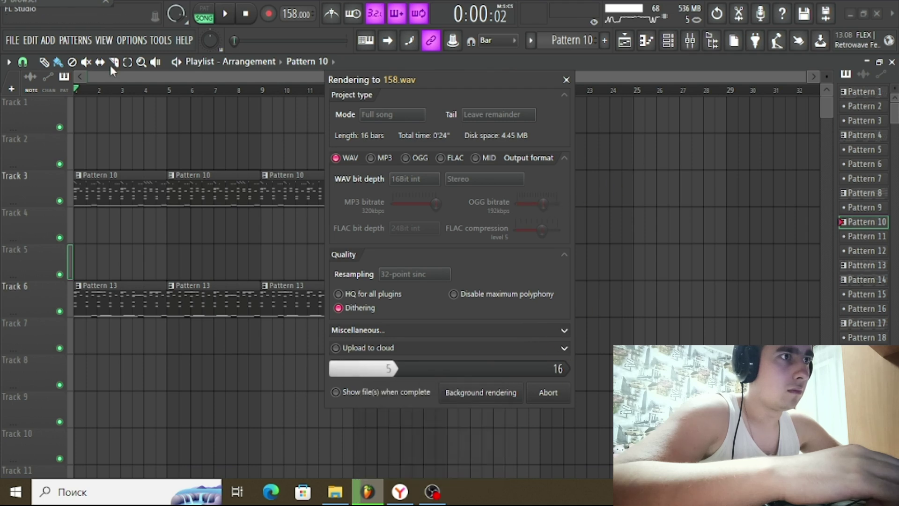
mouse_move(433, 502)
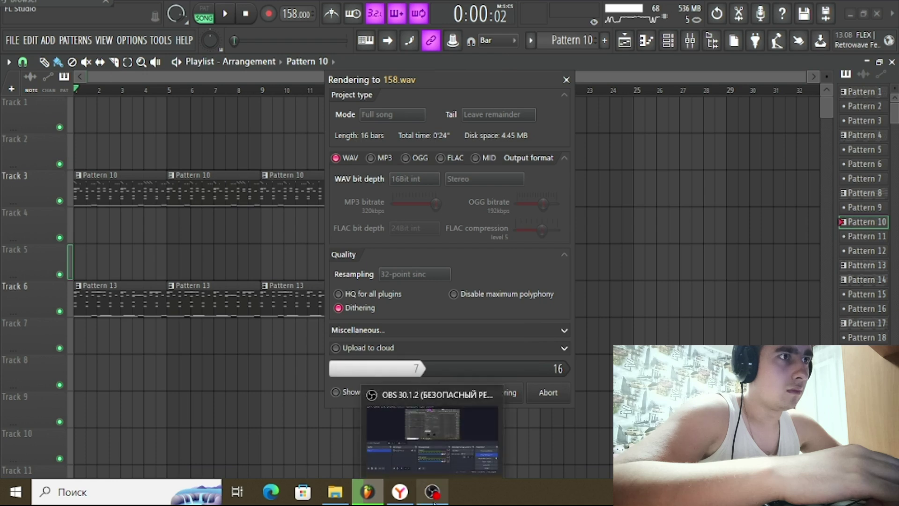
key("alt+Tab")
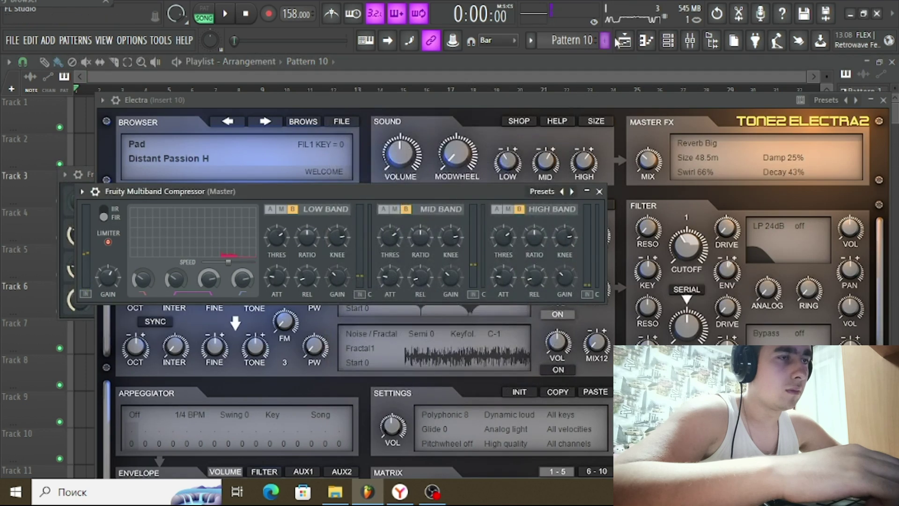
Delete all Pattern 10 and Pattern 13 clips from the playlist
left_click(618, 41)
right_click(398, 187)
right_click(126, 202)
right_click(421, 297)
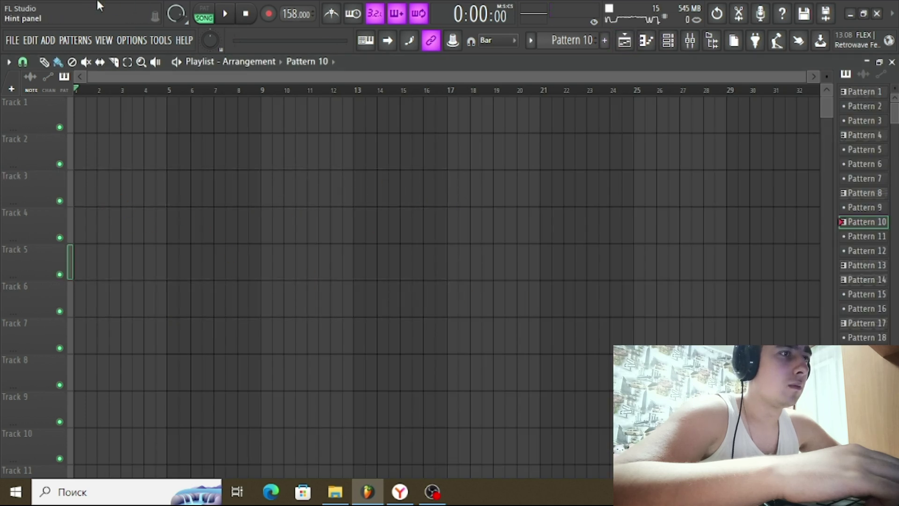
Check the mixer, and open the channel rack and the file browser alongside the empty playlist
left_click(691, 40)
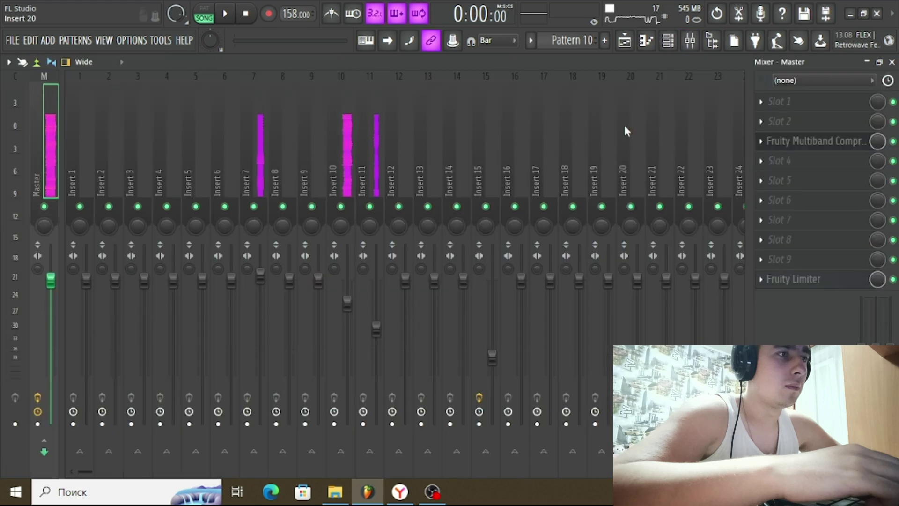
left_click(630, 45)
left_click(107, 40)
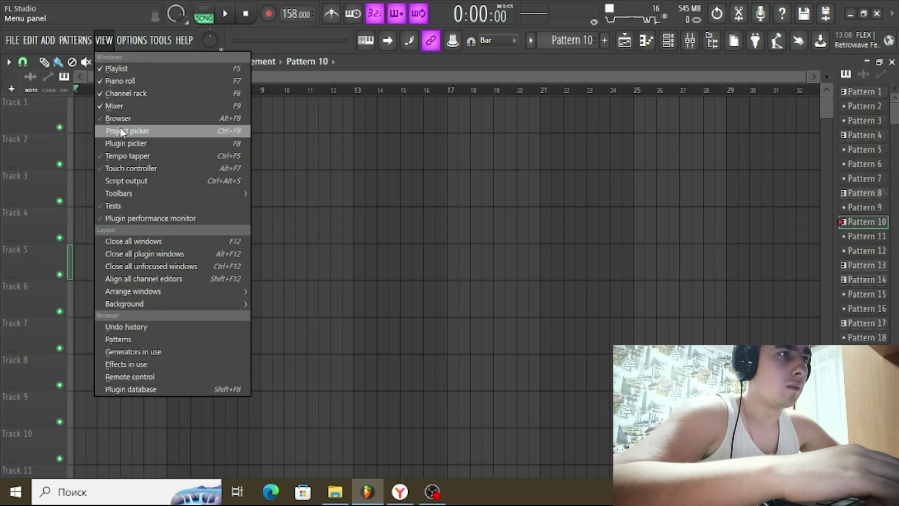
left_click(668, 40)
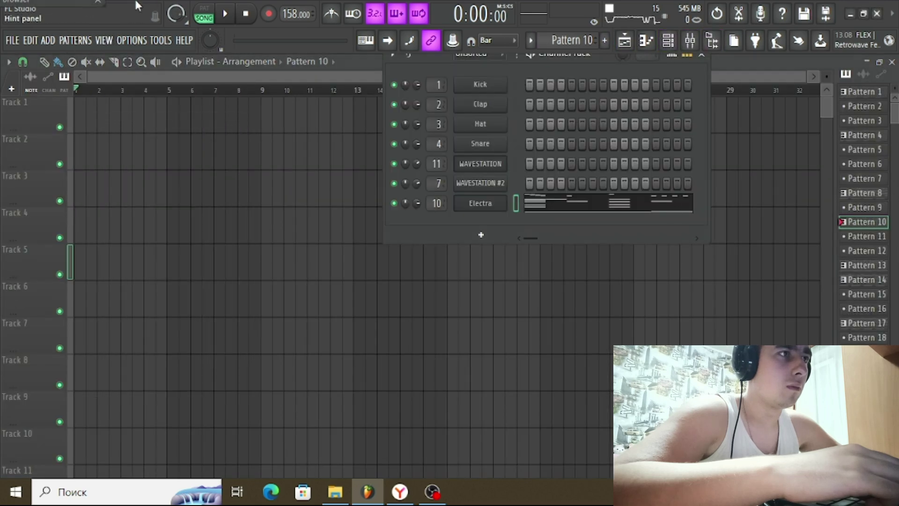
left_click(92, 7)
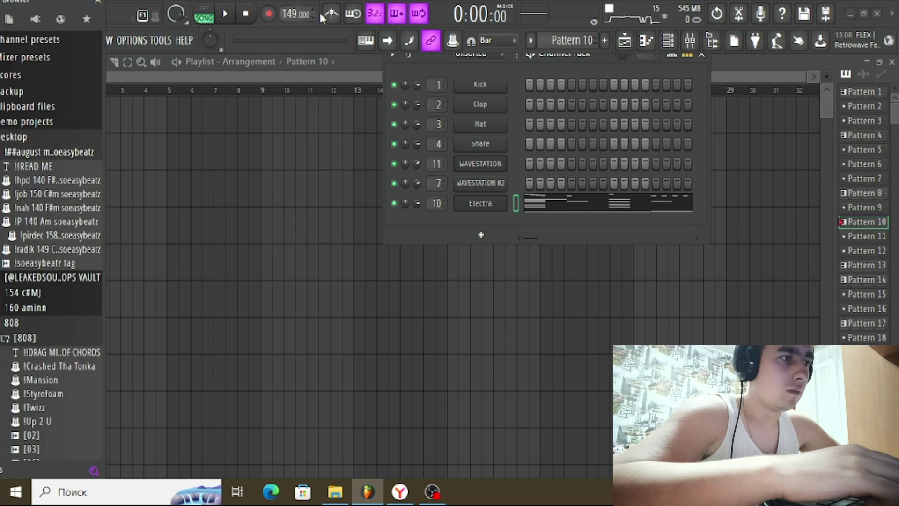
Set the tempo to 149 BPM and add the Electra melody as Pattern 15 at bar 1 of Track 5, opening its notes
scroll(580, 46, "down", 5)
left_click_drag(70, 250, 22, 264)
double_click(235, 267)
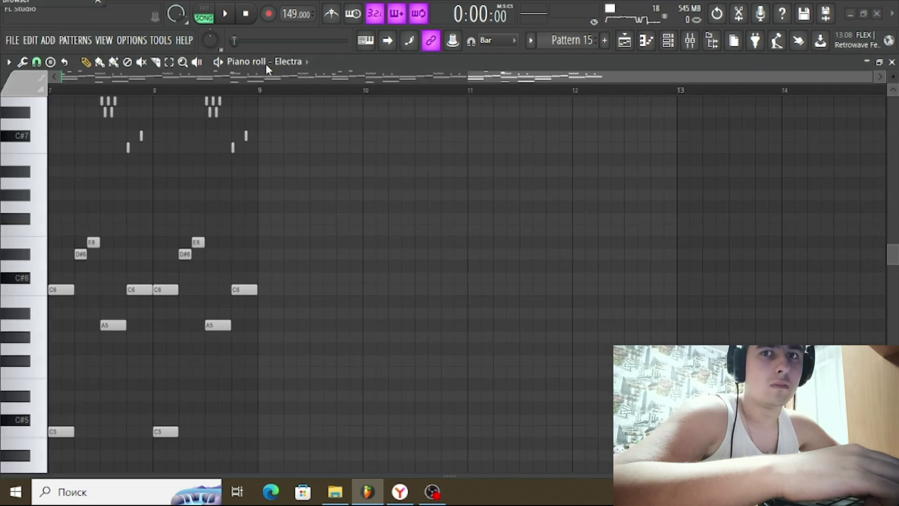
Open the Electra plugin's patch browser from the piano roll and start playing Pattern 15
left_click(266, 64)
left_click(303, 122)
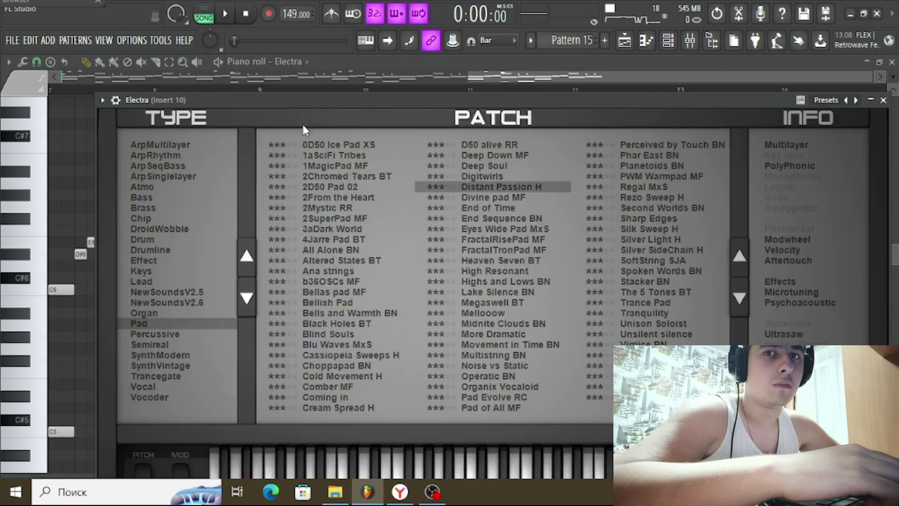
left_click(334, 250)
left_click(226, 14)
Audition Electra's Keys patches on the melody, including A Glitters Decay BT, 2020 Piano and Strings, Friendly Space MF, Grand Piano and Trance JP9001
left_click(161, 270)
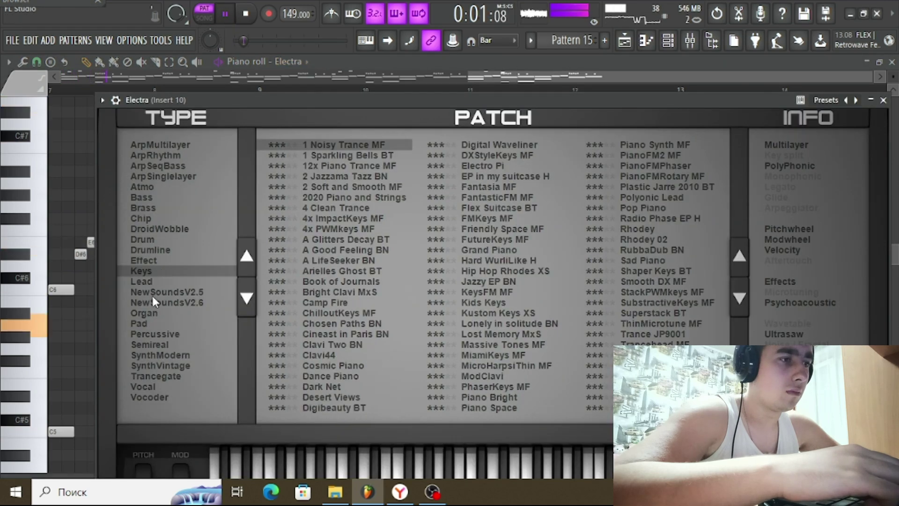
left_click(345, 281)
left_click(346, 240)
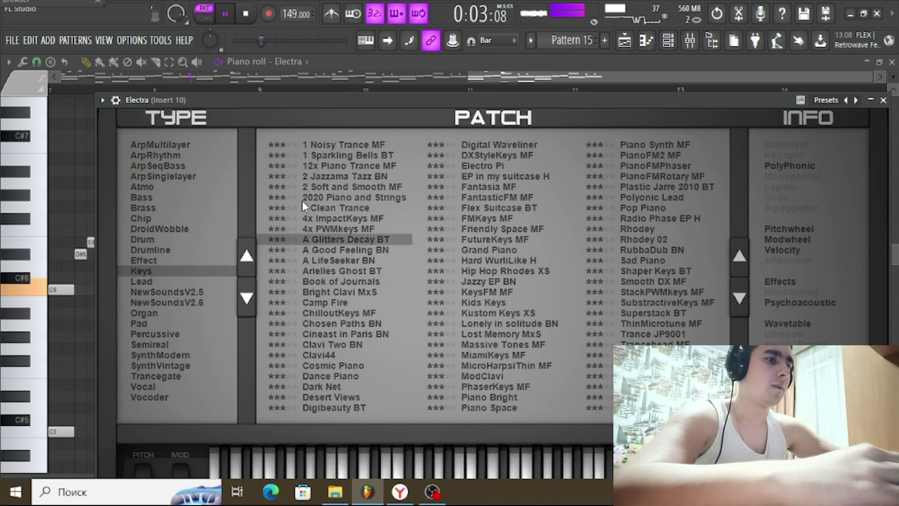
left_click(370, 206)
left_click(370, 202)
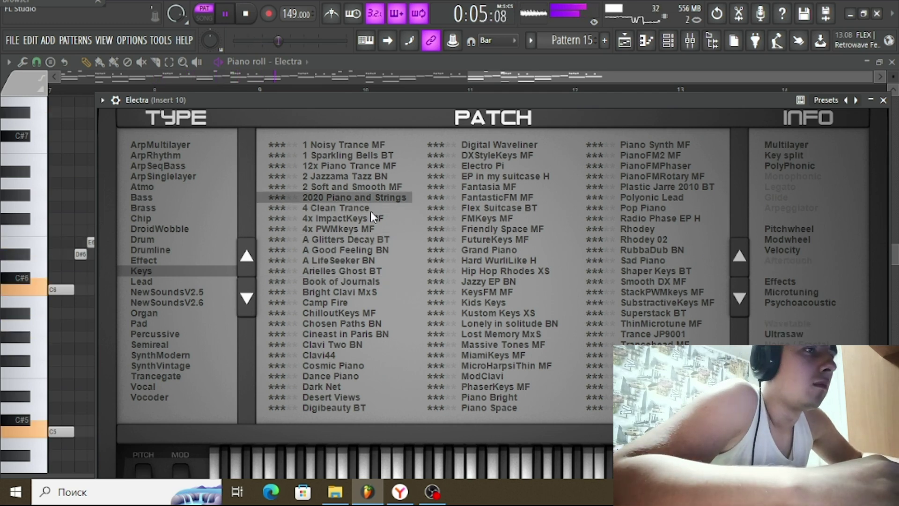
left_click(479, 221)
left_click(480, 228)
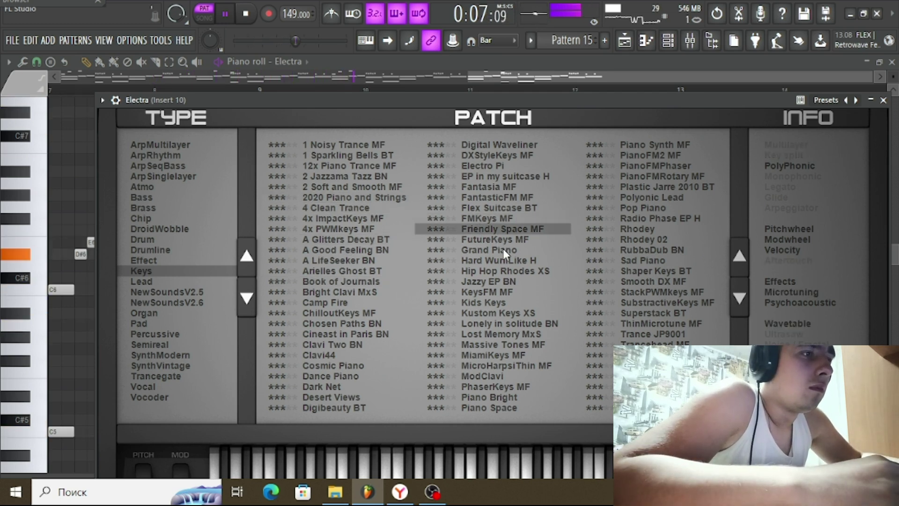
left_click(503, 249)
left_click(672, 277)
left_click(670, 333)
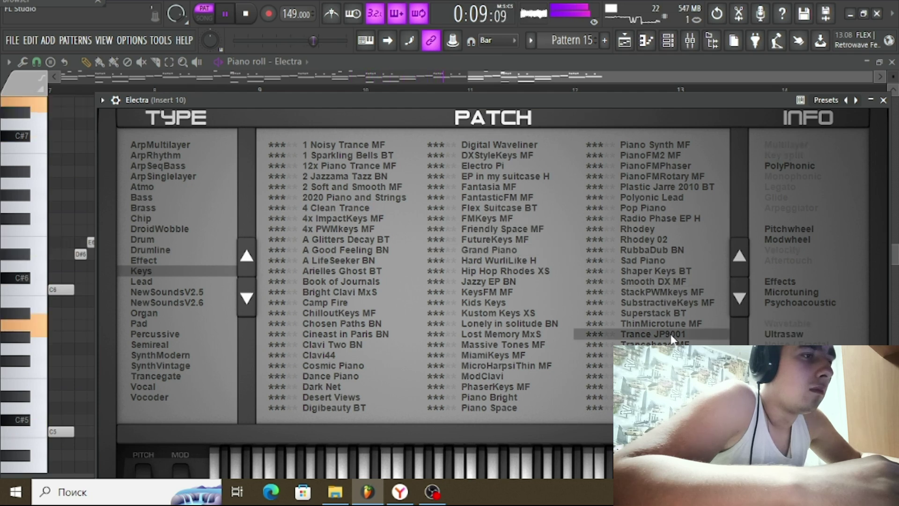
left_click(656, 355)
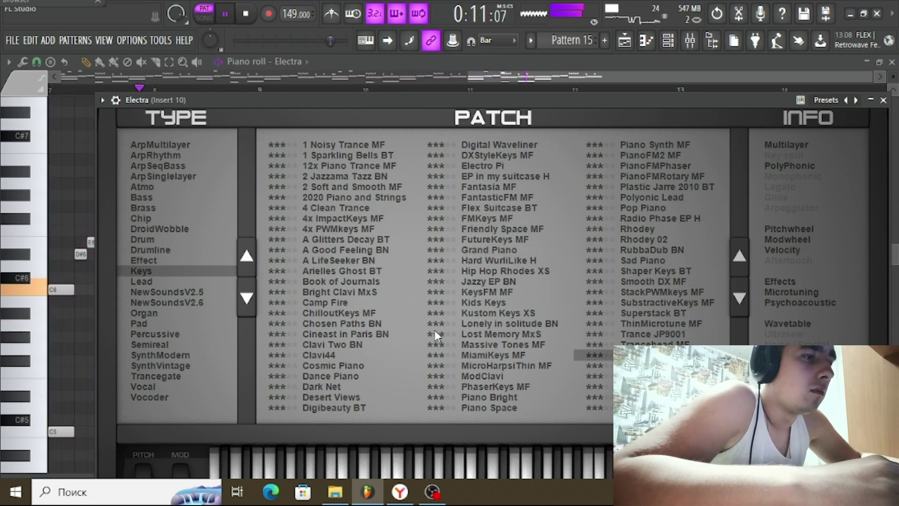
Audition Electra's Percussive patches on the melody, including Ka Lim, Marimbas BN, Ordinary Beauty BT, Sim Bell MF, Tubular Dreams BN and Warm Bell
left_click(152, 334)
left_click(328, 333)
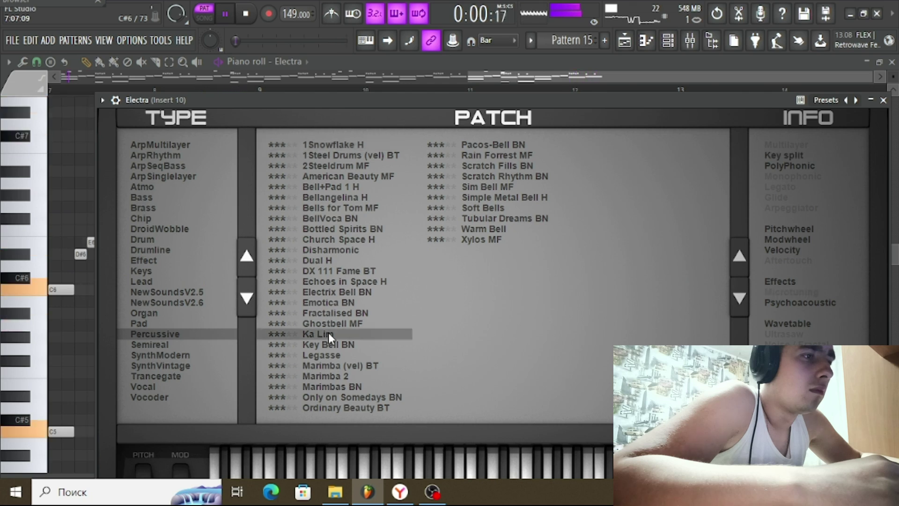
left_click(330, 364)
left_click(333, 384)
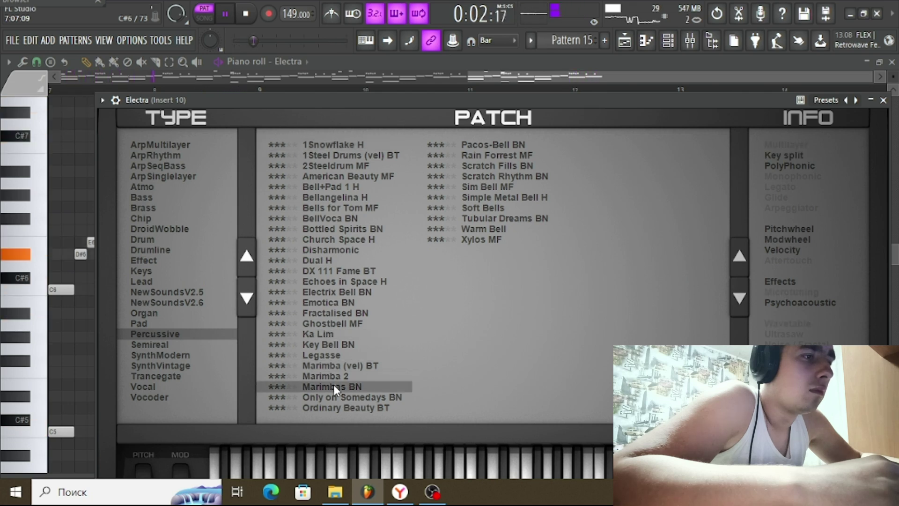
left_click(336, 405)
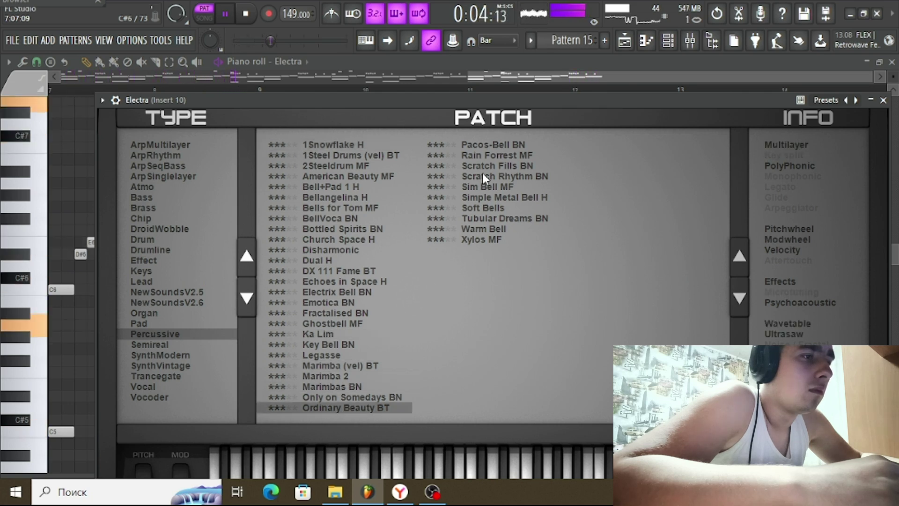
left_click(499, 186)
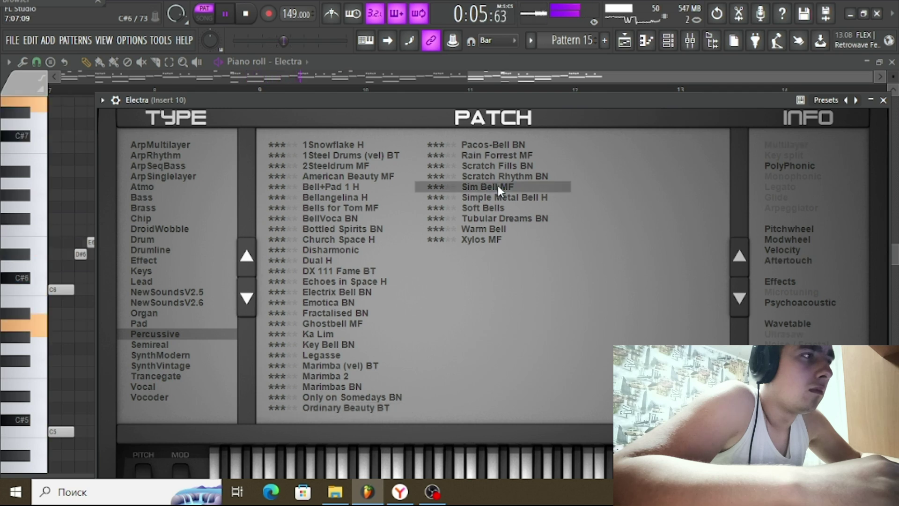
left_click(469, 207)
left_click(474, 222)
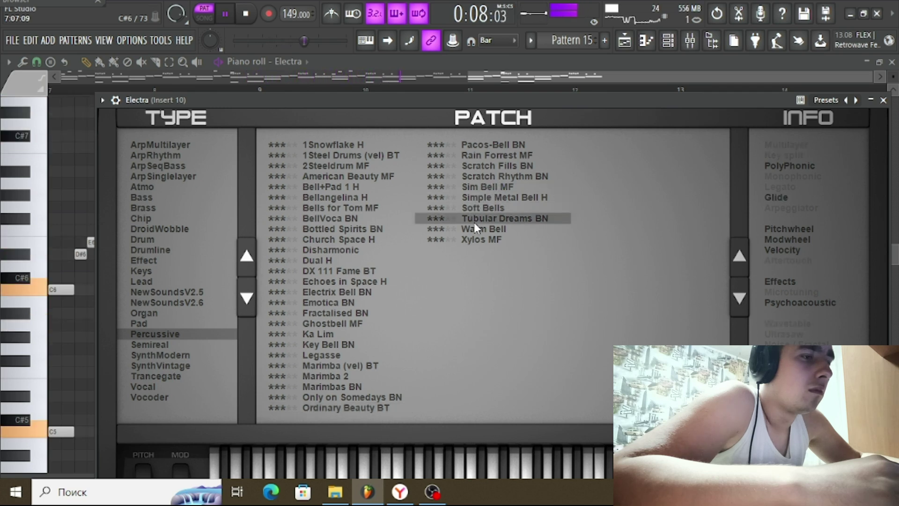
left_click(480, 229)
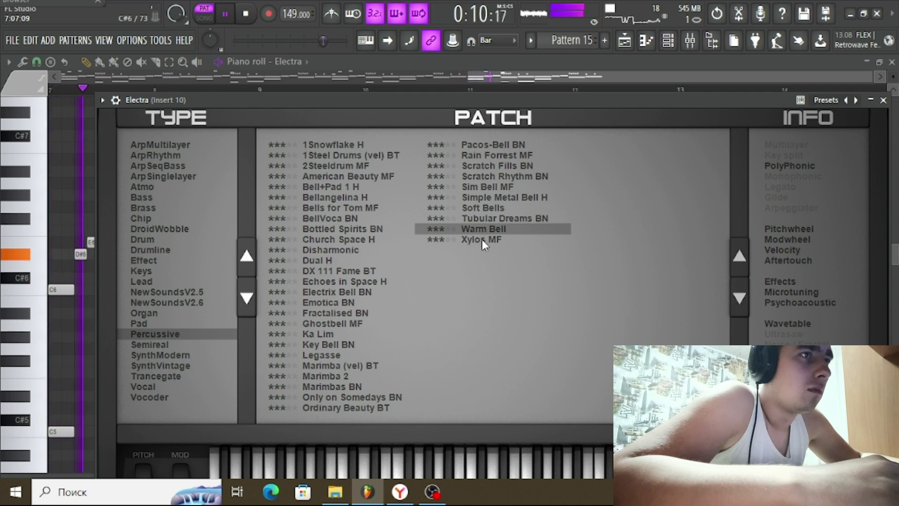
left_click(523, 237)
Compare more Percussive patches from 2Steeldrum MF to Church Space H, including American Beauty MF, Bellangelina H and BellVoca BN
left_click(319, 165)
left_click(327, 178)
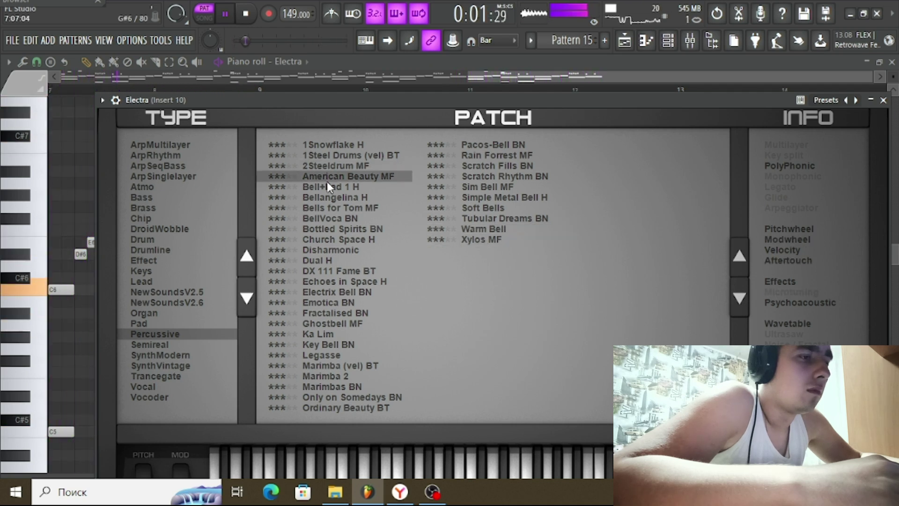
left_click(329, 189)
left_click(333, 198)
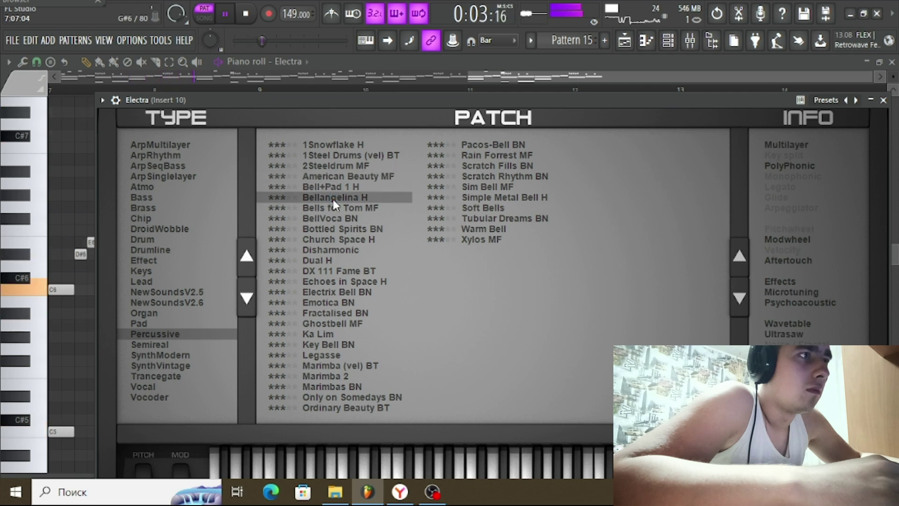
left_click(336, 207)
left_click(335, 218)
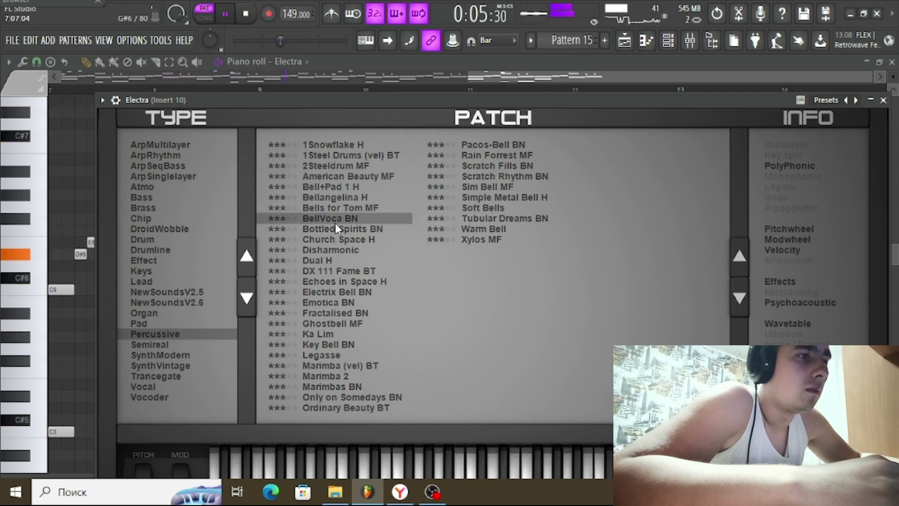
left_click(333, 239)
left_click(321, 217)
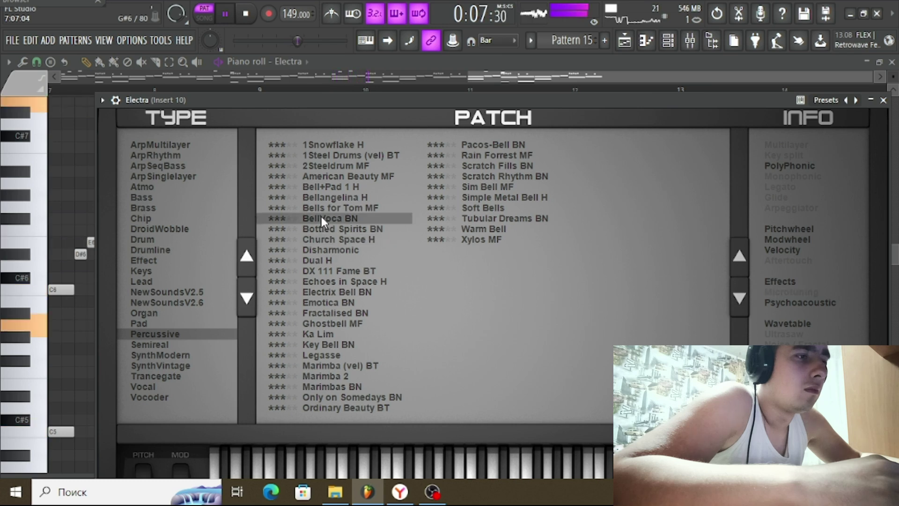
left_click(330, 238)
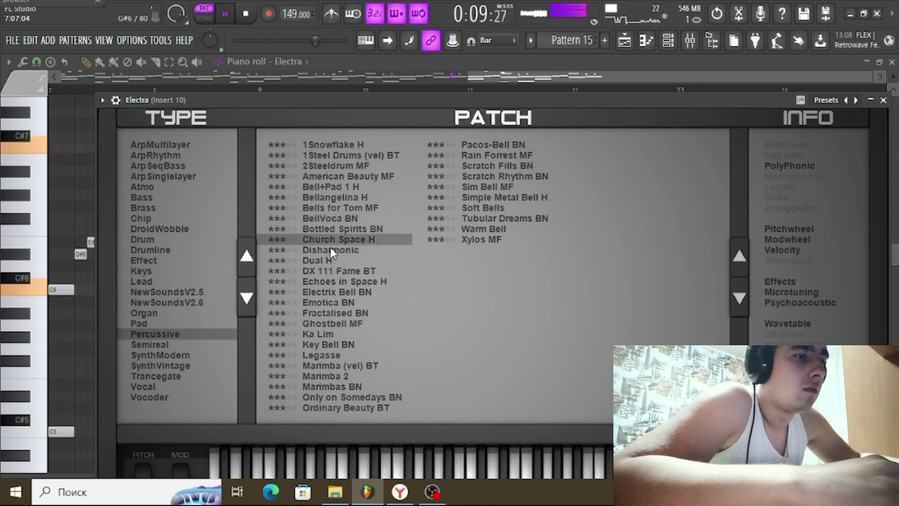
Set the tempo to 137 BPM while auditioning the Percussive patches Dual H and Tubular Dreams BN
left_click(333, 261)
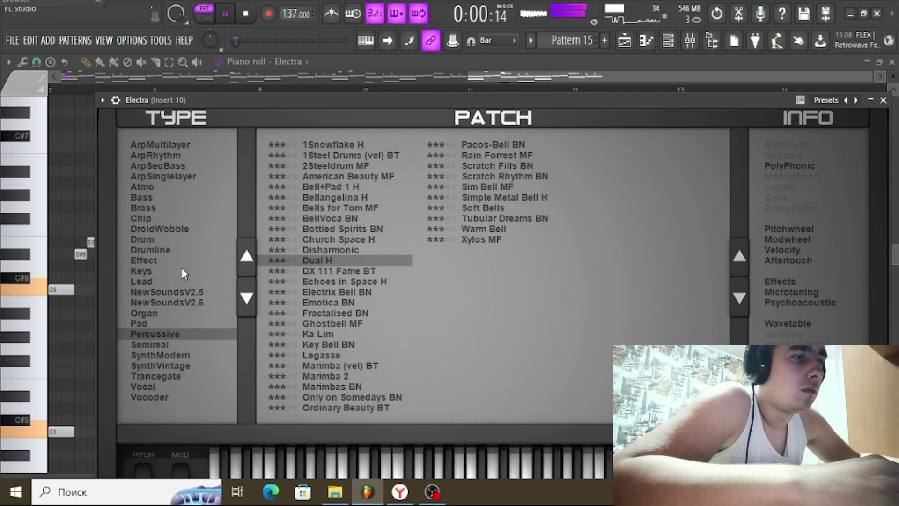
left_click(358, 224)
left_click(510, 215)
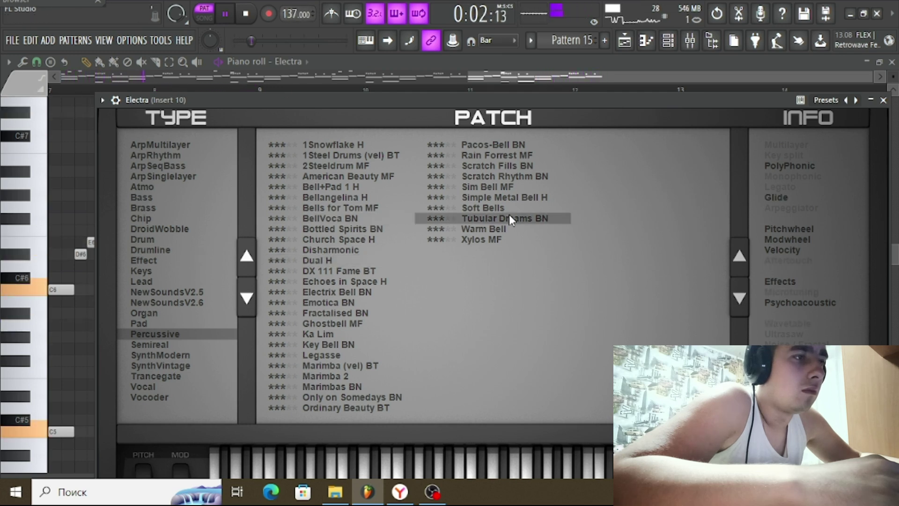
Audition Electra's Organ patches on the melody, including Jazz it up, Other People BN, DistChurch MF, Cutting it Short BN, DanceOrgan MF and Sweeth Organ
left_click(149, 313)
left_click(312, 303)
left_click(345, 337)
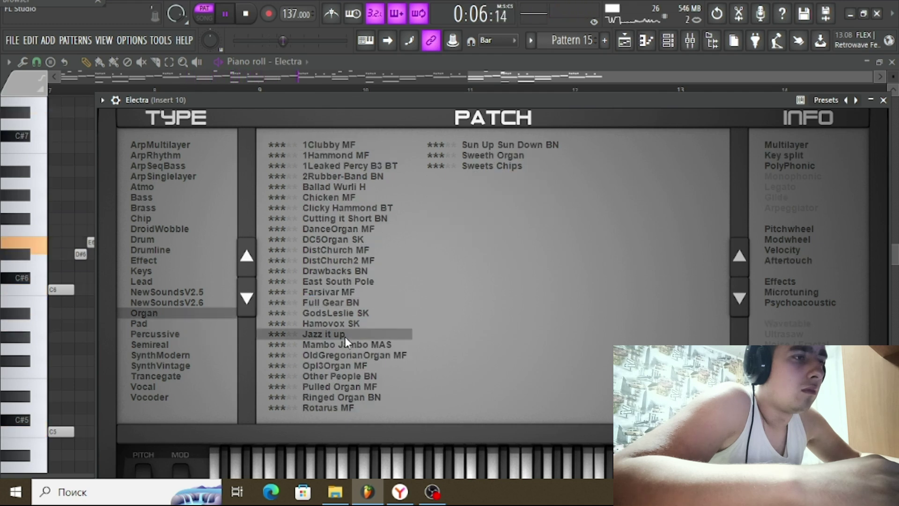
left_click(344, 354)
left_click(339, 376)
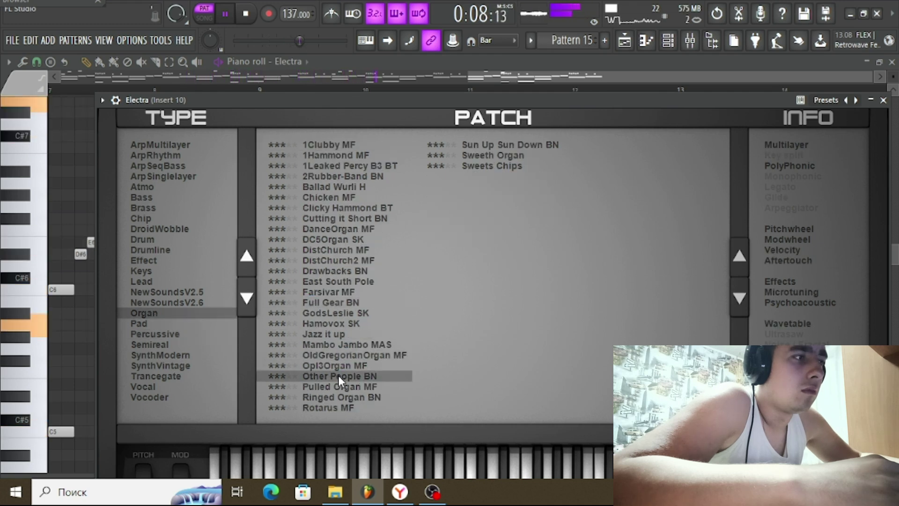
left_click(311, 253)
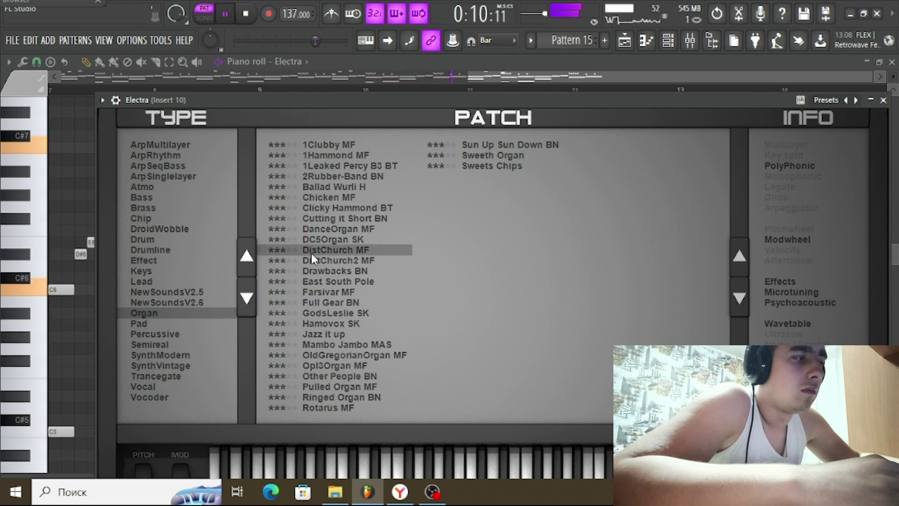
left_click(322, 220)
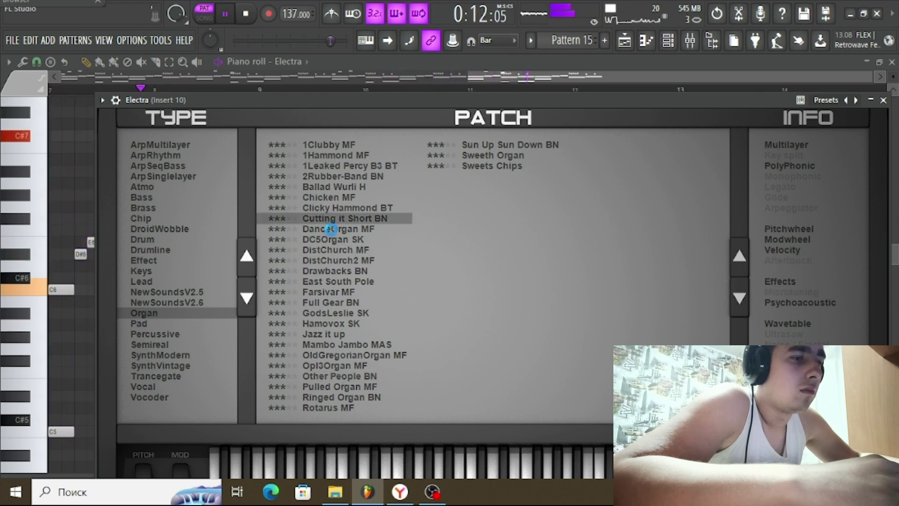
left_click(329, 229)
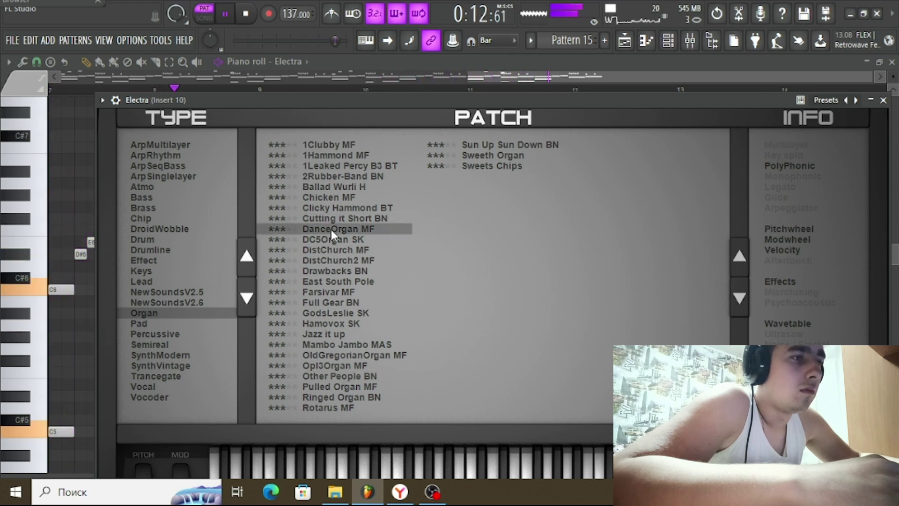
left_click(322, 197)
left_click(510, 154)
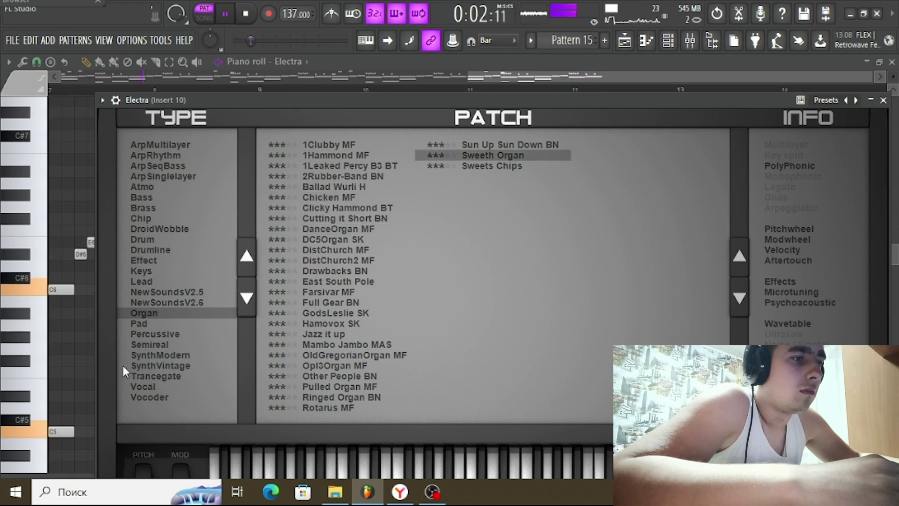
Load the Fractal Flute BN patch from Electra's Semireal category
left_click(145, 345)
left_click(324, 302)
left_click(338, 333)
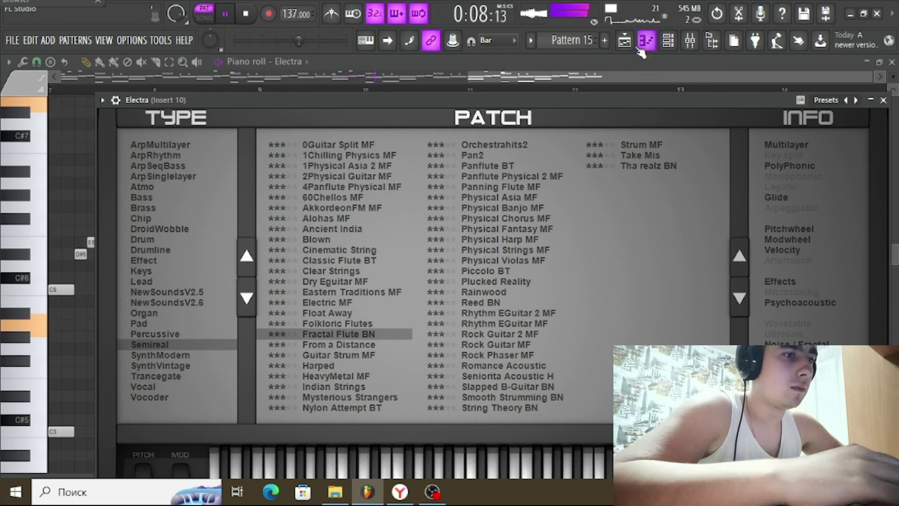
Copy the Electra notes from Pattern 15 and paste them into the WAVESTATION channel of Pattern 16
left_click(668, 41)
right_click(508, 205)
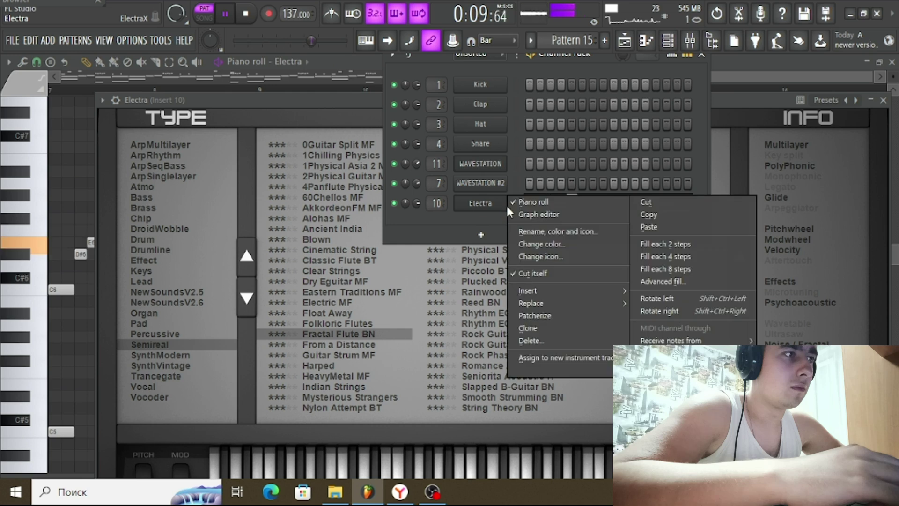
left_click(665, 212)
scroll(566, 39, "down", 1)
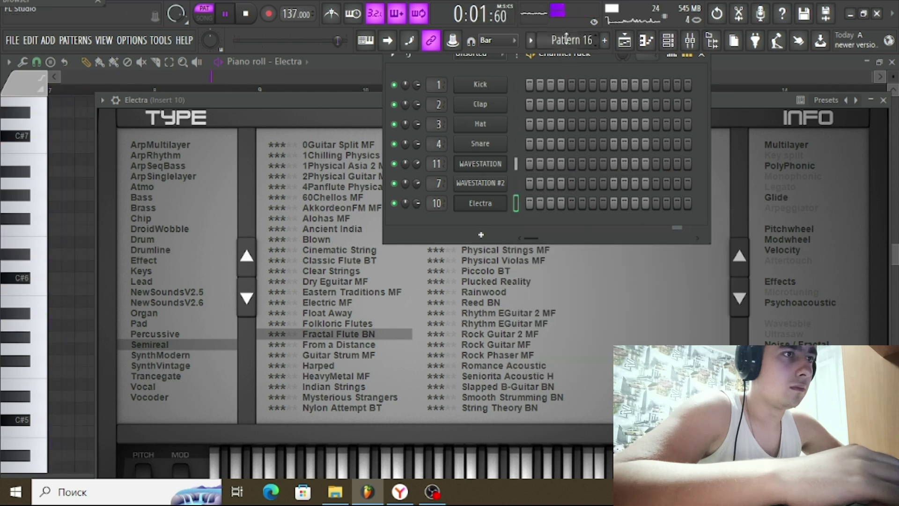
right_click(496, 160)
left_click(646, 187)
Place Pattern 16 at bar 1 of Track 6 under Pattern 15 and play the arrangement in song mode
left_click(624, 41)
left_click_drag(273, 313, 12, 304)
left_click(205, 18)
key("space")
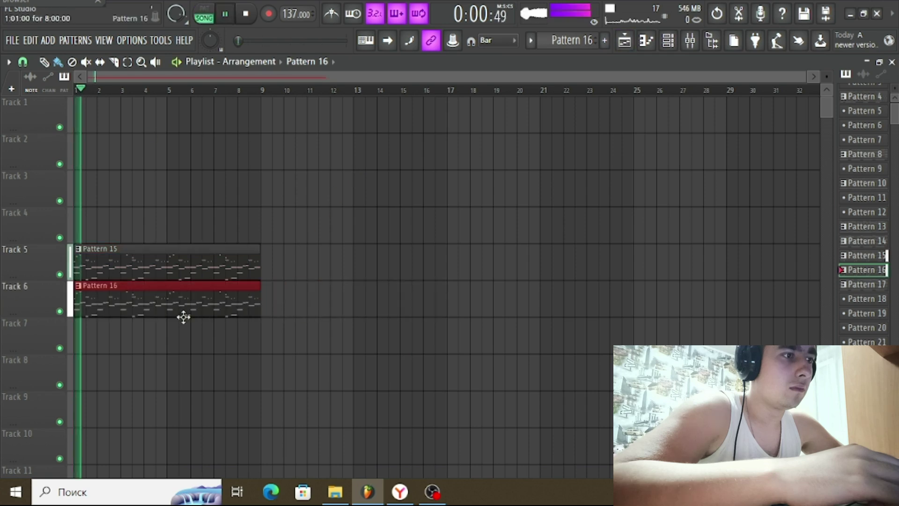
Open WAVESTATION from Pattern 16 and audition RAM3 patches on the melody, including Env Sweep
double_click(183, 309)
left_click(337, 65)
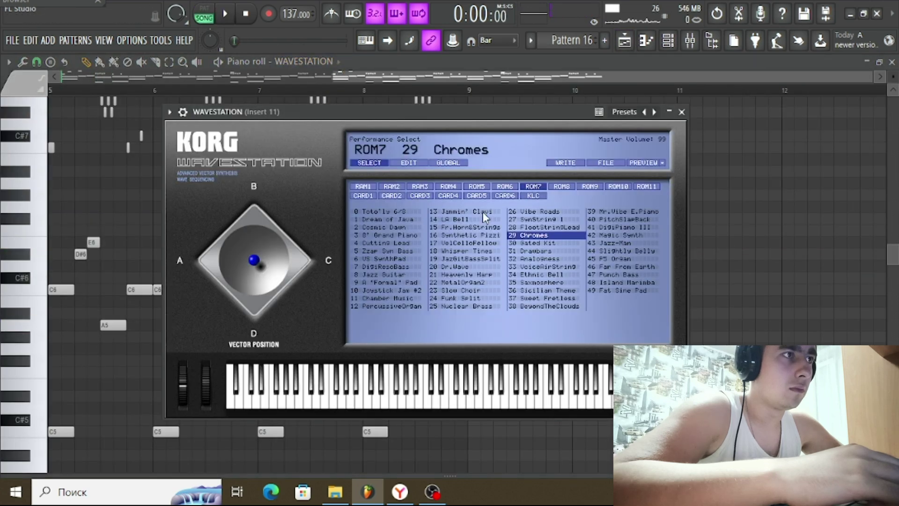
left_click(412, 186)
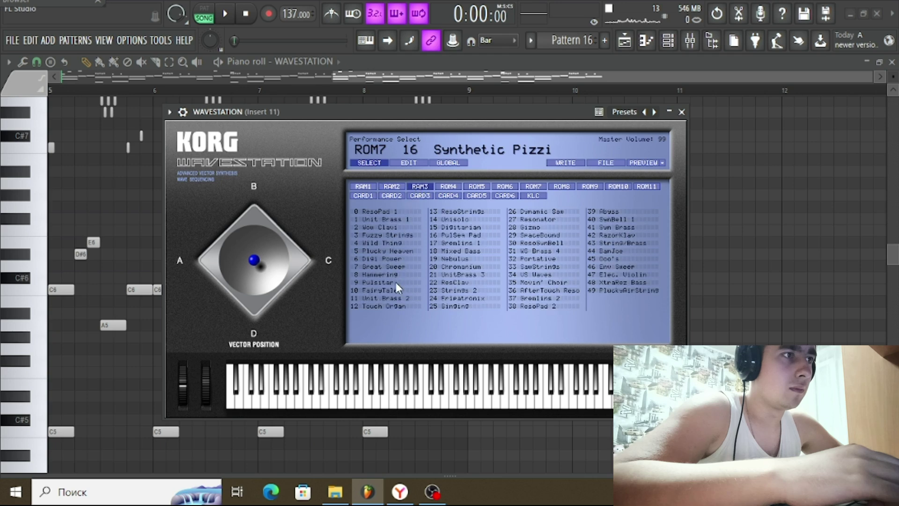
key("l")
key("space")
left_click(581, 298)
left_click(603, 267)
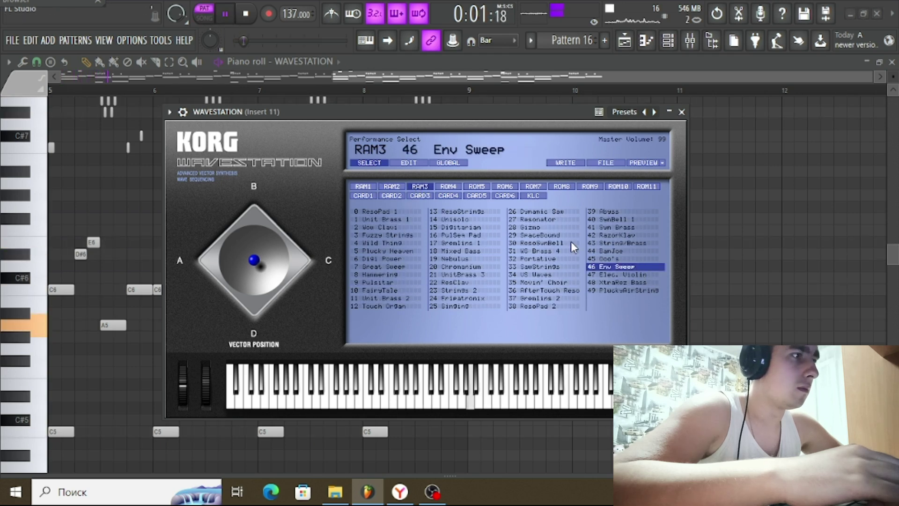
Audition more patches from WAVESTATION's ROM banks on the melody, including Acoustic Guitar from ROM4
left_click(499, 186)
left_click(461, 251)
left_click(463, 290)
left_click(389, 274)
left_click(448, 186)
left_click(388, 251)
left_click(398, 275)
Browse the patch lists of WAVESTATION's ROM6, ROM8, ROM9, ROM10, ROM11 and RAM2 banks
left_click(488, 186)
left_click(543, 186)
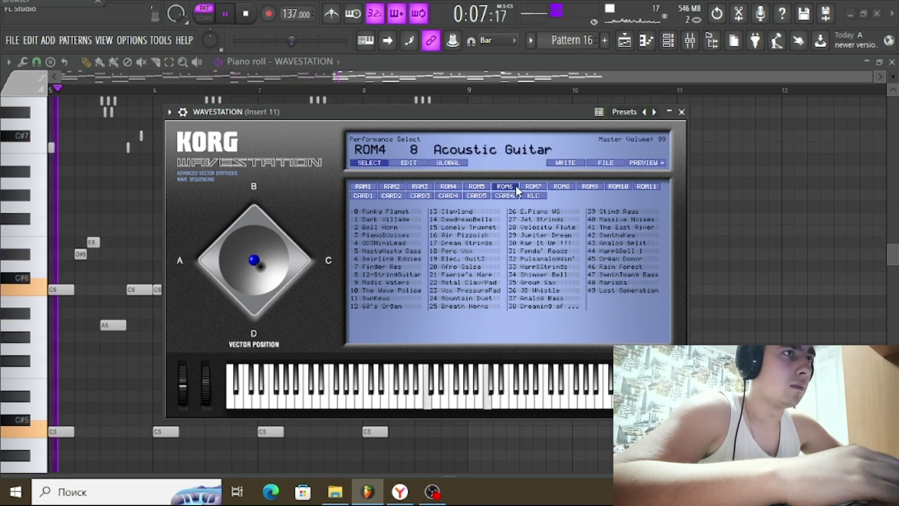
left_click(559, 186)
left_click(580, 186)
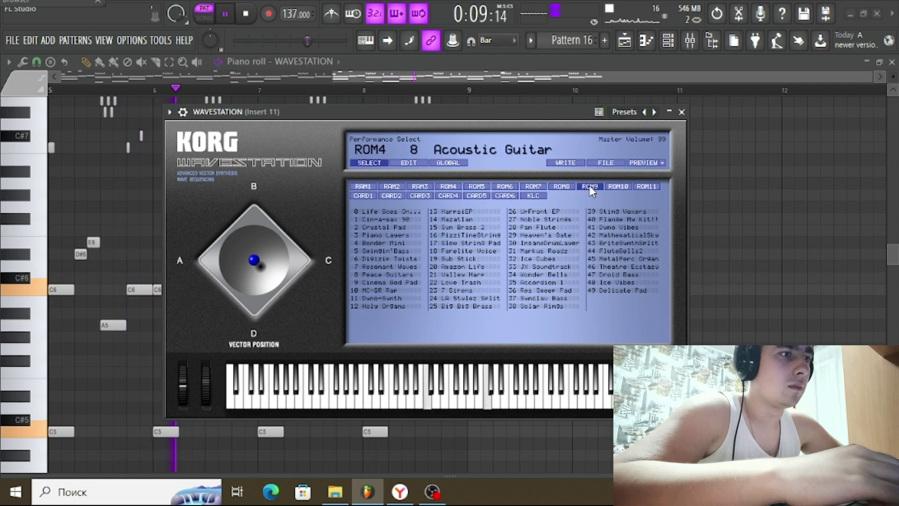
left_click(617, 186)
left_click(641, 186)
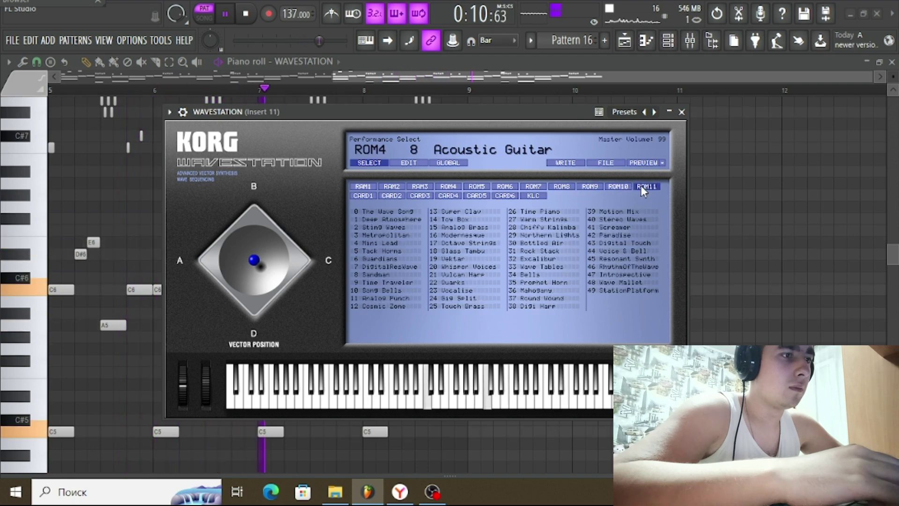
left_click(393, 186)
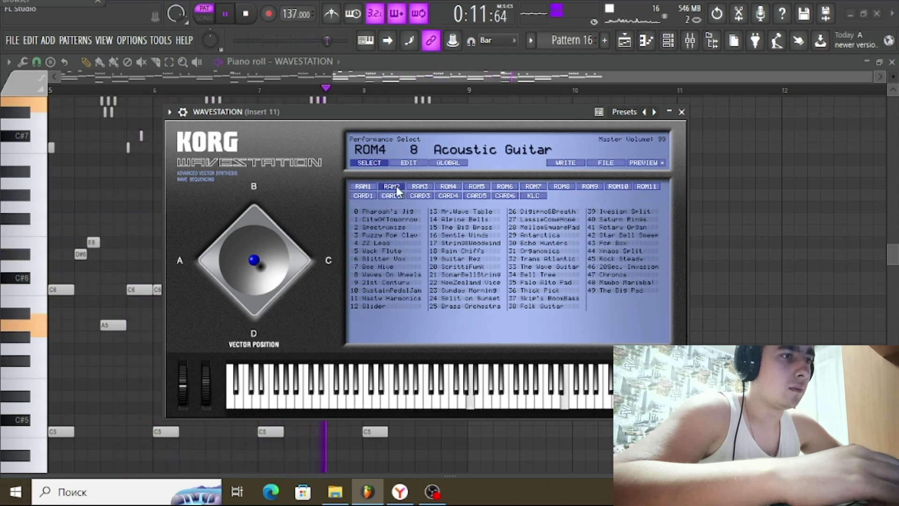
Try the Pulsitar patch from RAM3 and load Piano 8' from the CARD1 bank in WAVESTATION
left_click(429, 184)
left_click(381, 282)
left_click(367, 195)
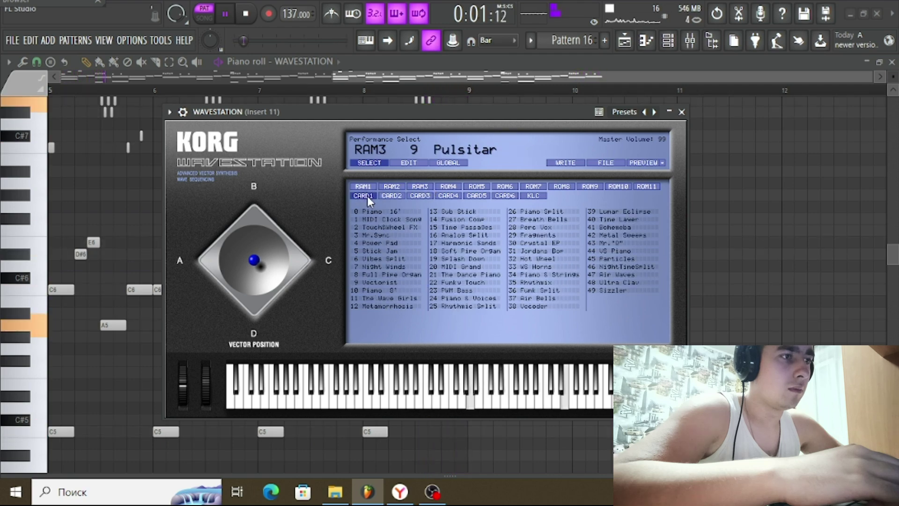
left_click(361, 194)
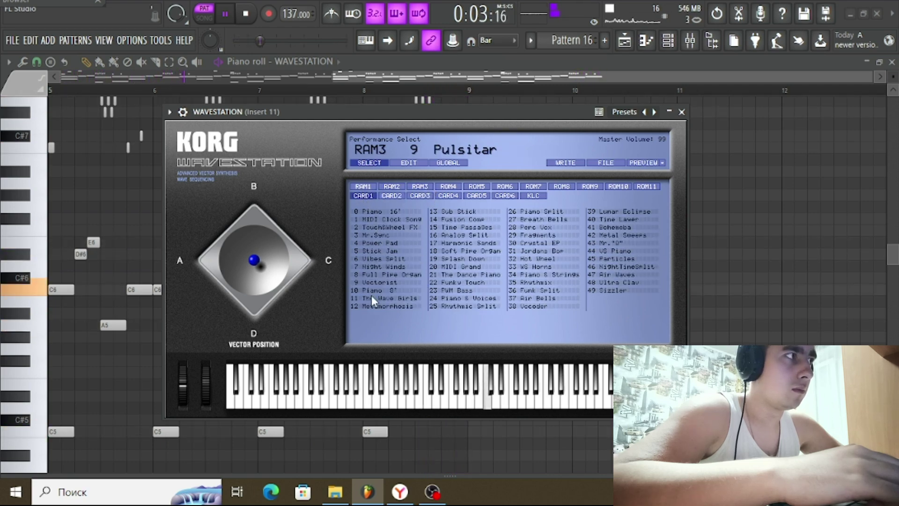
left_click(380, 289)
Raise the volume of WAVESTATION's mixer track, Insert 11, to 100%
left_click(669, 41)
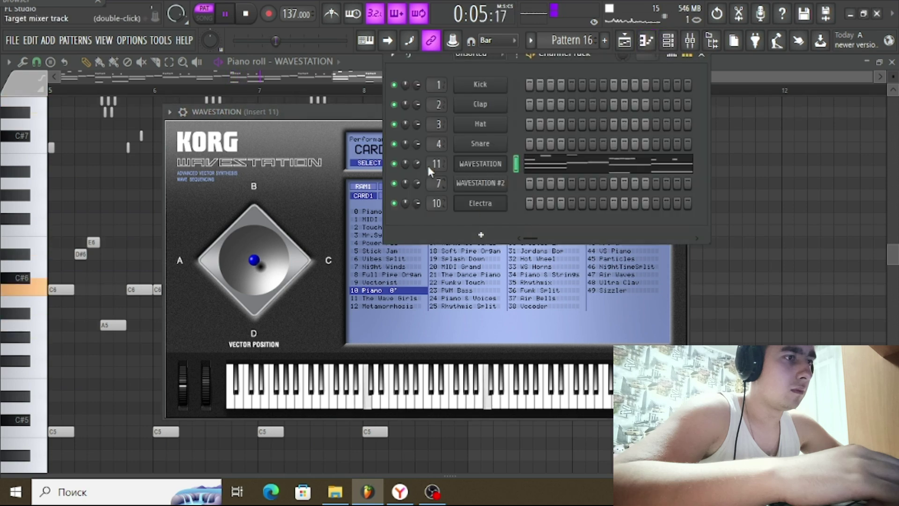
left_click(690, 40)
left_click_drag(376, 329, 376, 257)
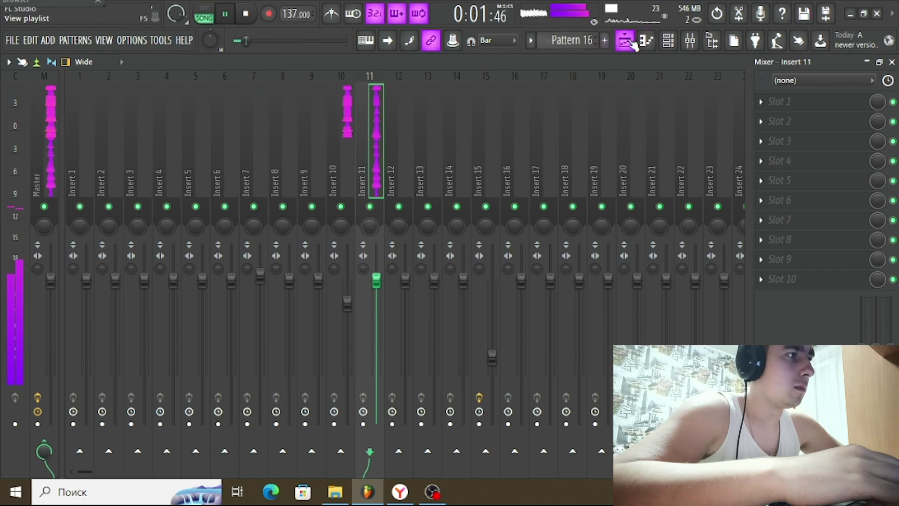
Open Pattern 15's Electra notes, delete the short E7 notes across the melody and play the song
key("F5")
double_click(248, 247)
key("space")
scroll(187, 187, "up", 4)
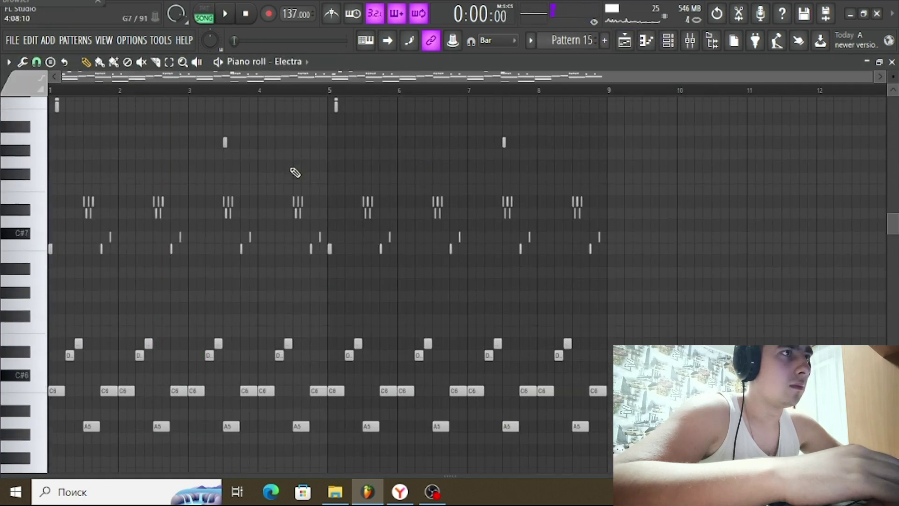
left_click_drag(373, 206, 618, 215)
key("space")
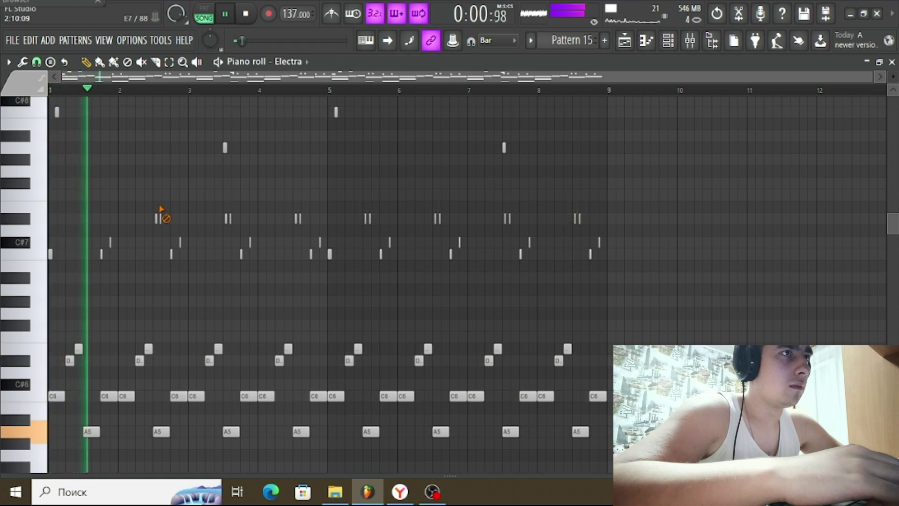
Delete the high C8 notes in bars 1 and 5 and the A7 notes in bars 3 and 7 of Pattern 15
left_click(59, 113)
left_click(225, 147)
left_click(336, 111)
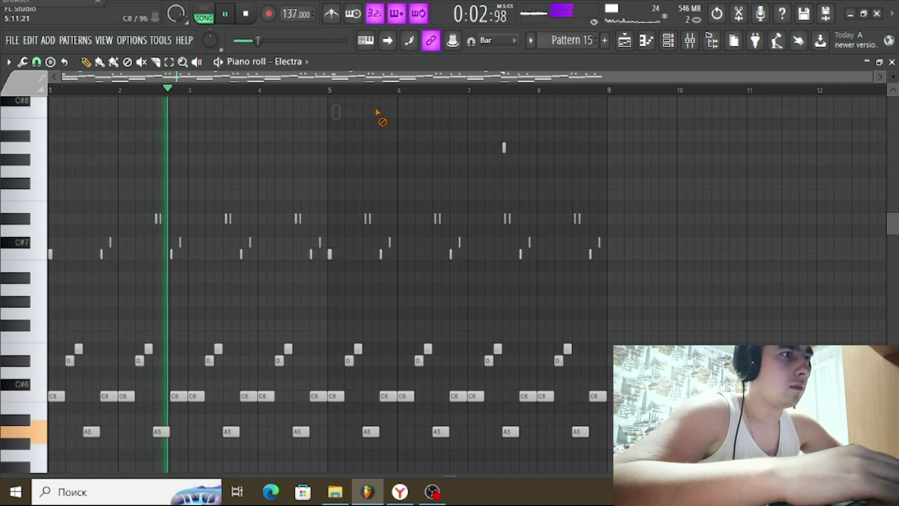
left_click(504, 148)
scroll(395, 200, "down", 2)
scroll(395, 200, "up", 6)
mouse_move(167, 255)
left_mouse_down()
mouse_move(593, 253)
mouse_move(28, 261)
left_mouse_up()
key("p")
scroll(201, 256, "down", 5)
Lower Electra's mixer track, Insert 10, slightly while keeping Insert 11 at 100% volume
key("F9")
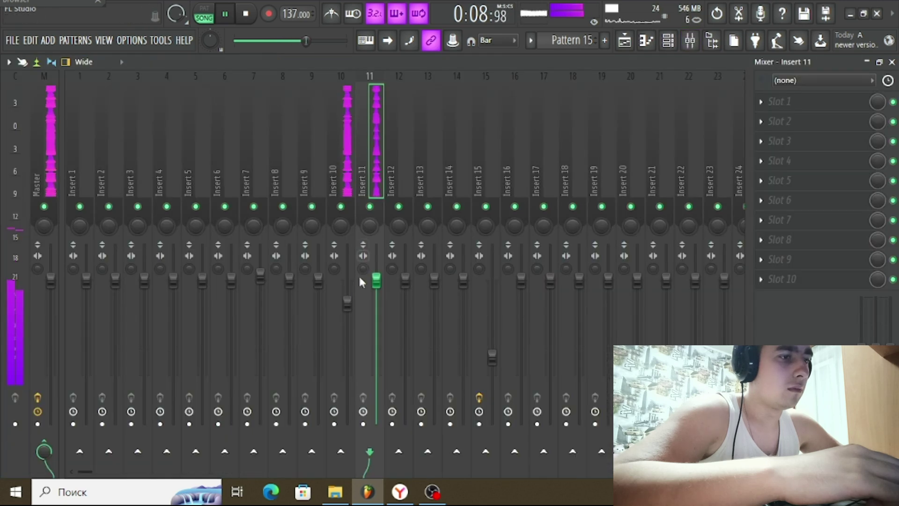
left_click_drag(347, 313, 347, 307)
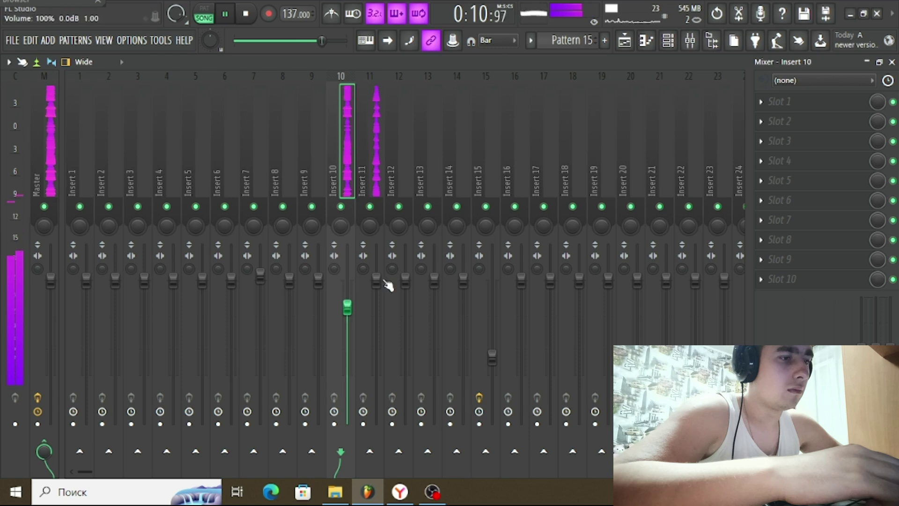
left_click_drag(376, 281, 376, 280)
left_click_drag(347, 307, 347, 313)
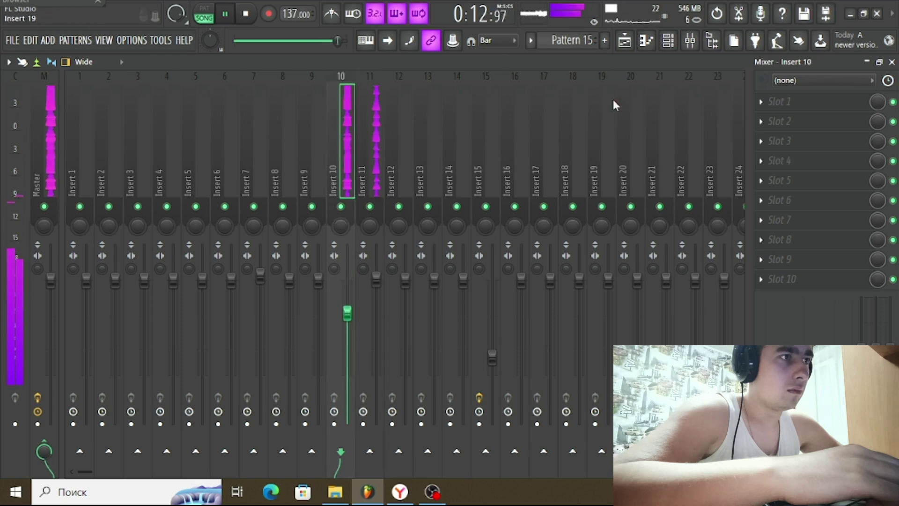
Return to the playlist and raise the project tempo to 140 BPM
left_click(627, 46)
scroll(516, 187, "up", 4)
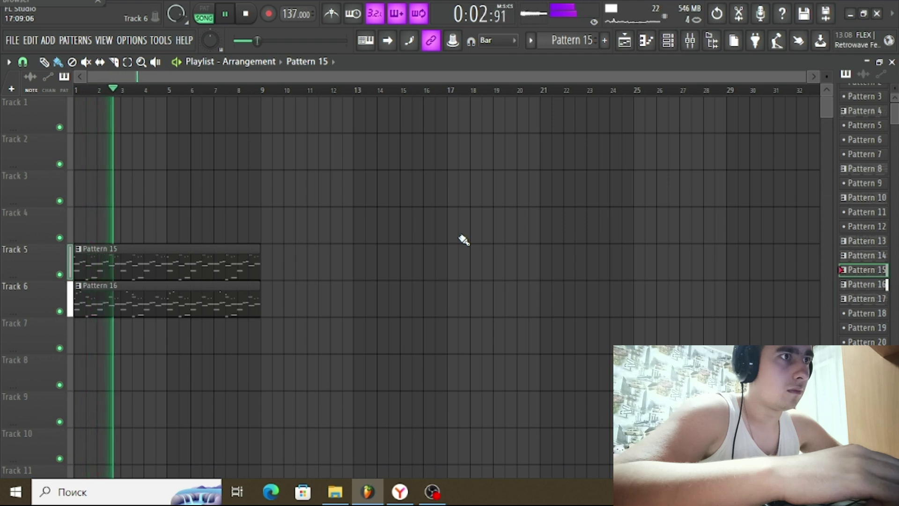
scroll(296, 15, "up", 3)
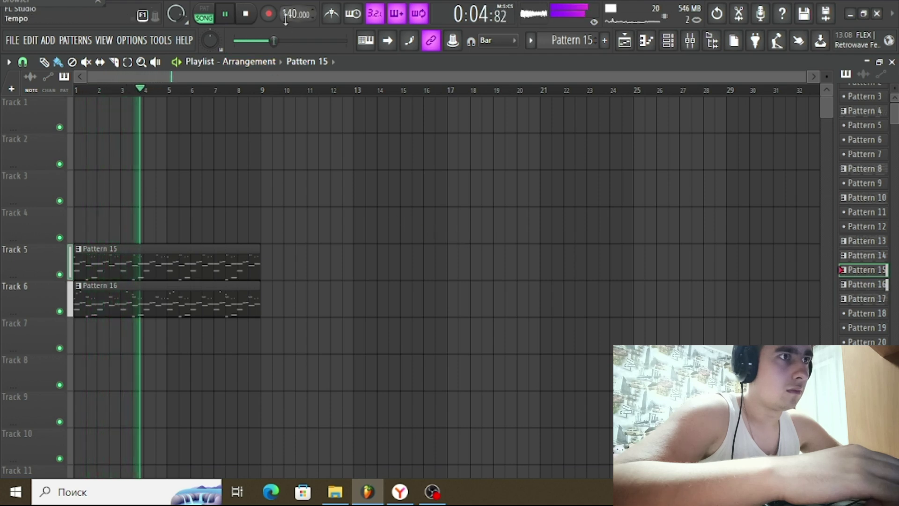
scroll(274, 47, "up", 3)
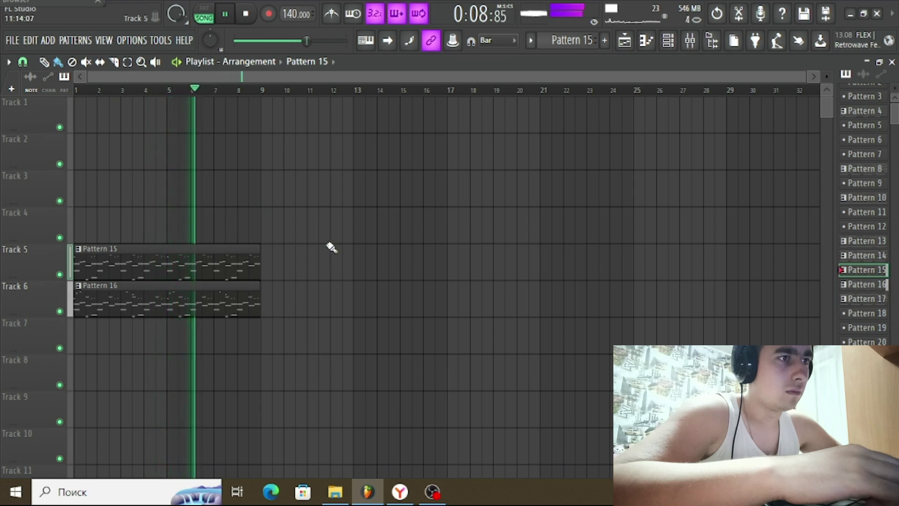
Open WAVESTATION's notes in Pattern 16 and play the pattern on its own in pattern mode
double_click(187, 295)
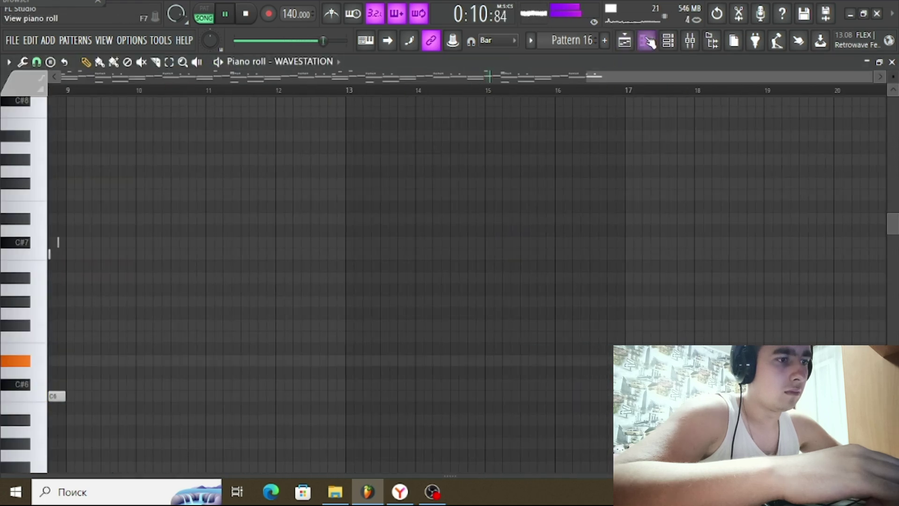
left_click(668, 40)
right_click(494, 167)
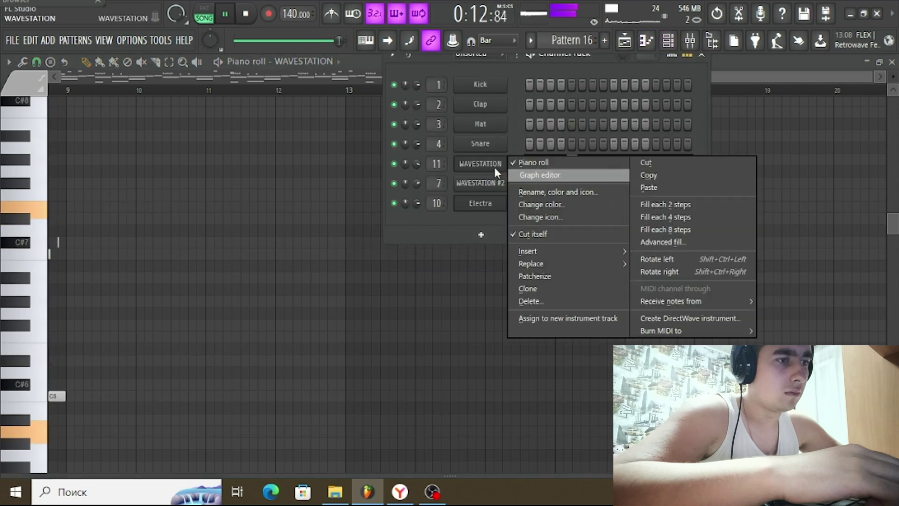
left_click(534, 162)
right_click(492, 159)
left_click(534, 162)
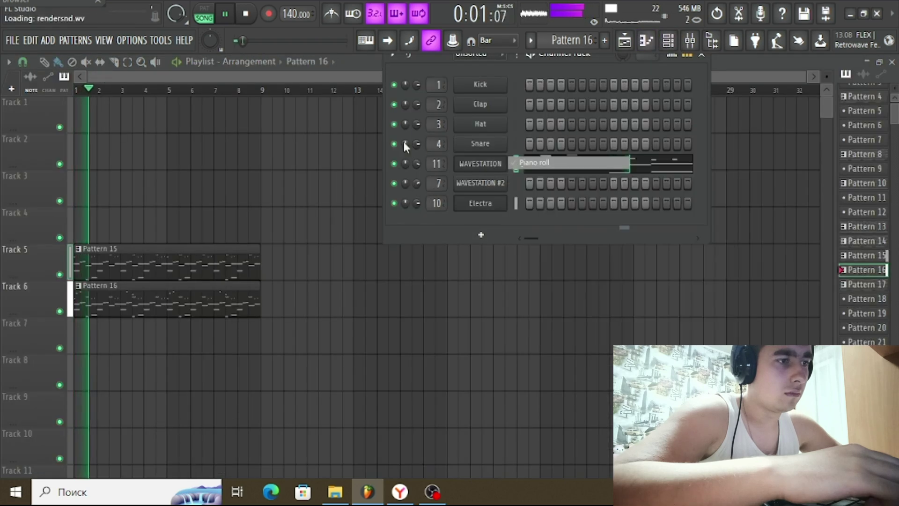
left_click(205, 8)
key("space")
scroll(205, 105, "up", 4)
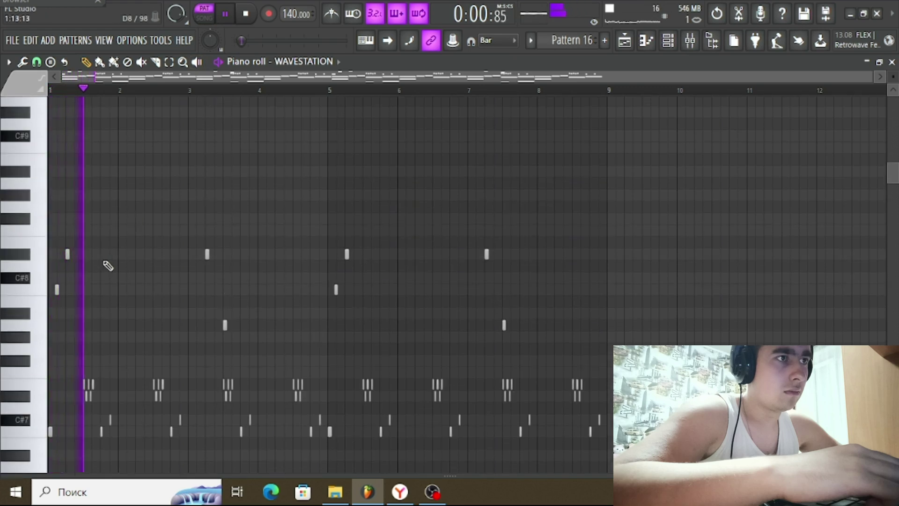
Delete the A7 notes in bars 3 and 7 and the C8 notes in bars 1 and 5 of Pattern 16
right_click(225, 325)
right_click(504, 325)
right_click(336, 289)
right_click(56, 290)
scroll(131, 283, "down", 12)
key("space")
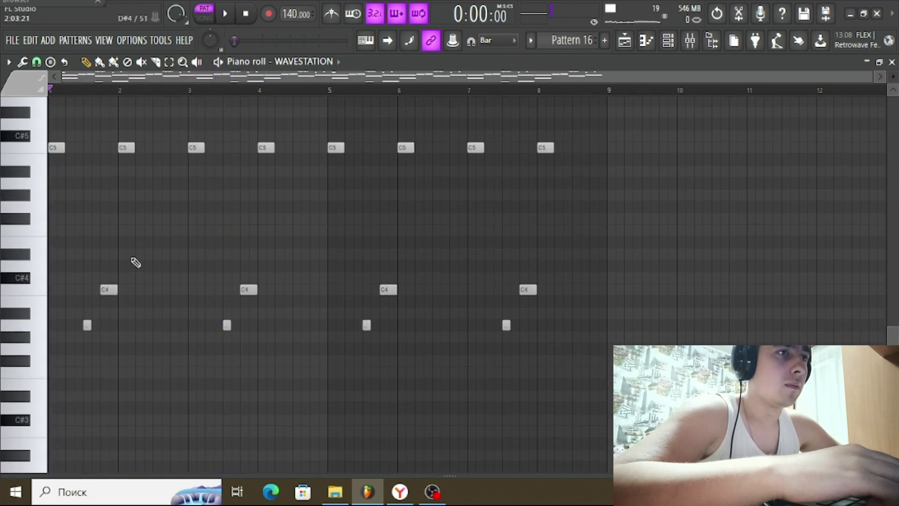
Draw two-bar C3 and A4 notes from bar 1 in Pattern 16 and play them with the melody
left_click(56, 420)
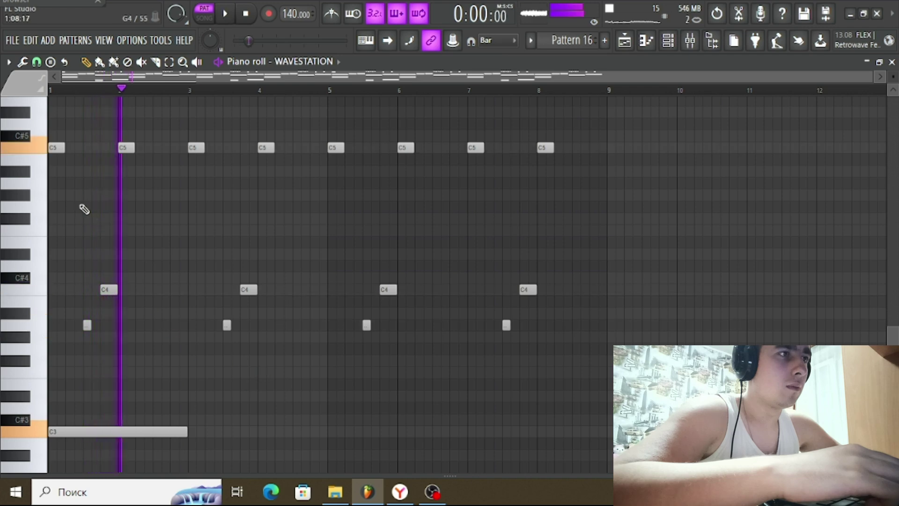
key("space")
left_click(80, 230)
left_click_drag(141, 230, 81, 181)
key("space")
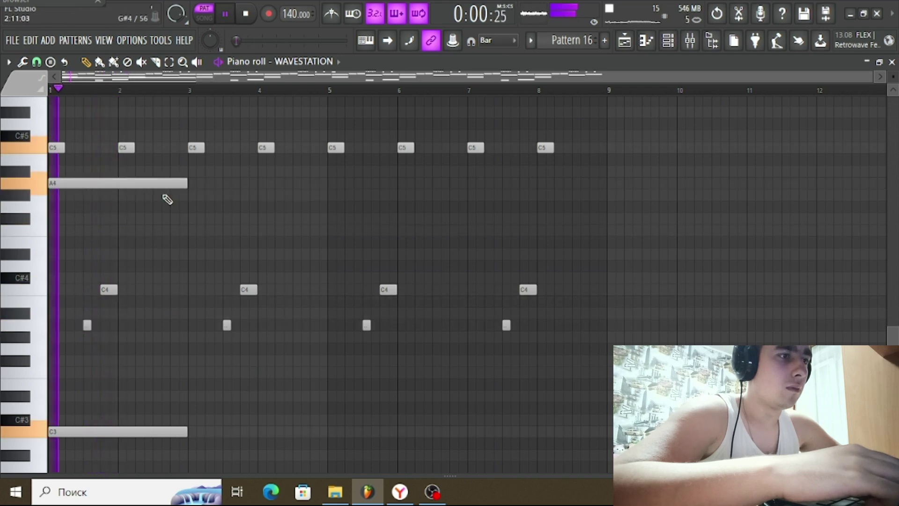
Add two-bar A4 notes at bars 3, 5 and 7, paired with C4 at bar 3, A3 at bar 5 and C4 at bar 7
left_click(197, 184)
left_click(193, 432)
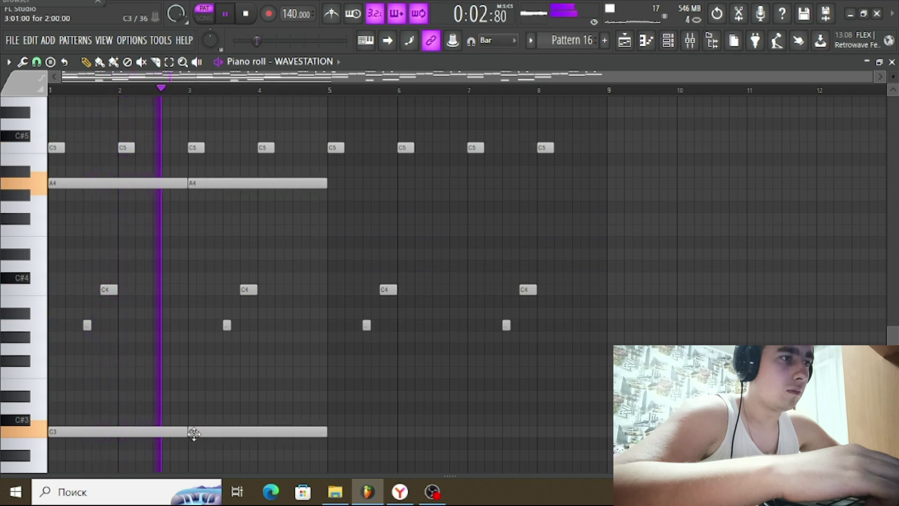
left_click(333, 184)
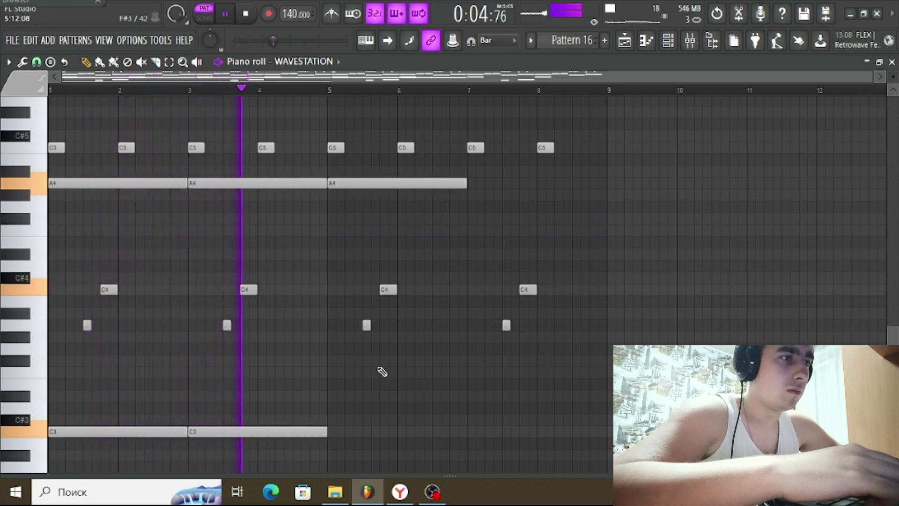
left_click(333, 431)
left_click_drag(381, 431, 379, 325)
left_click_drag(271, 430, 267, 288)
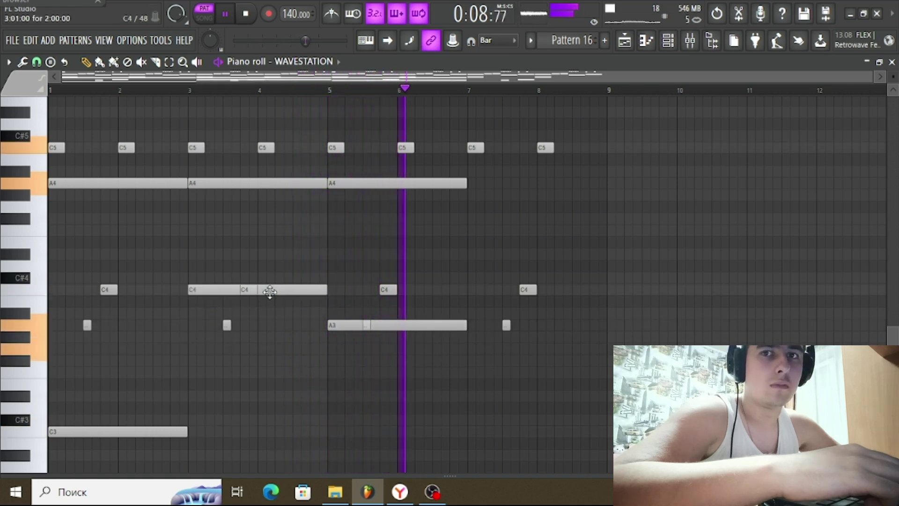
left_click_drag(500, 356, 509, 288)
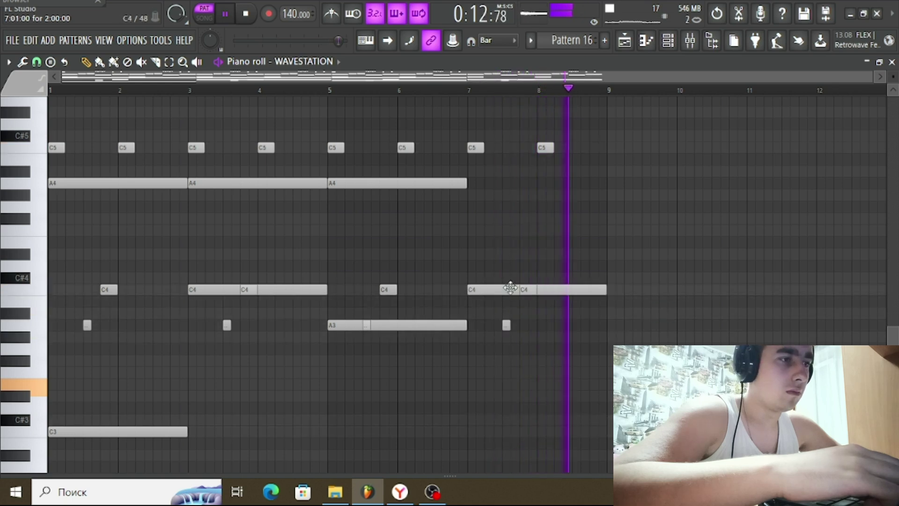
left_click(474, 185)
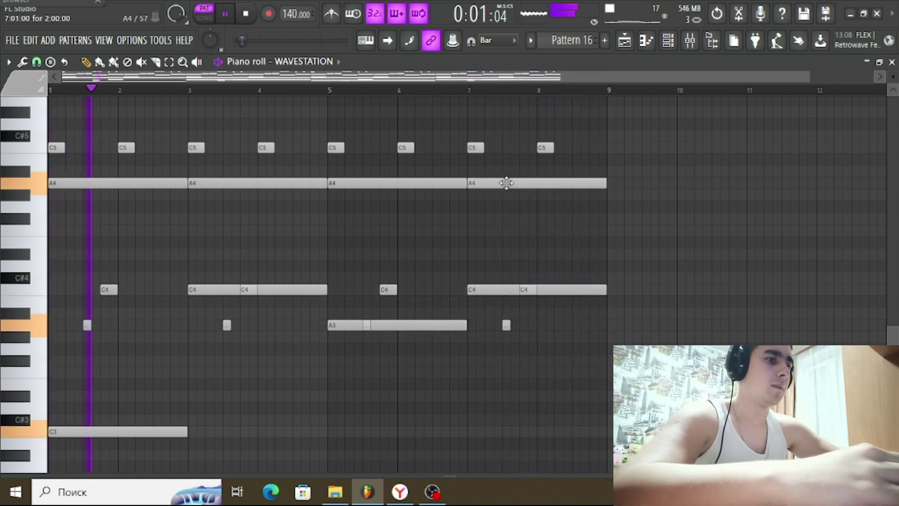
Raise WAVESTATION's mixer track, Insert 11, slightly above 100% volume and stop playback
left_click(698, 38)
mouse_move(375, 279)
left_mouse_down()
mouse_move(377, 245)
mouse_move(376, 268)
left_mouse_up()
key("space")
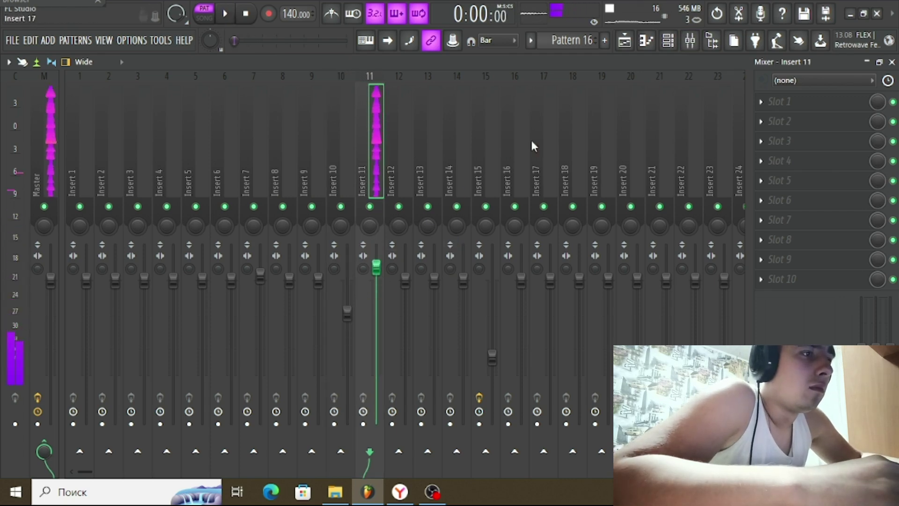
Play the arrangement in song mode and lower Electra's mixer track, Insert 10, to 73% volume
left_click(625, 41)
key("space")
key("space")
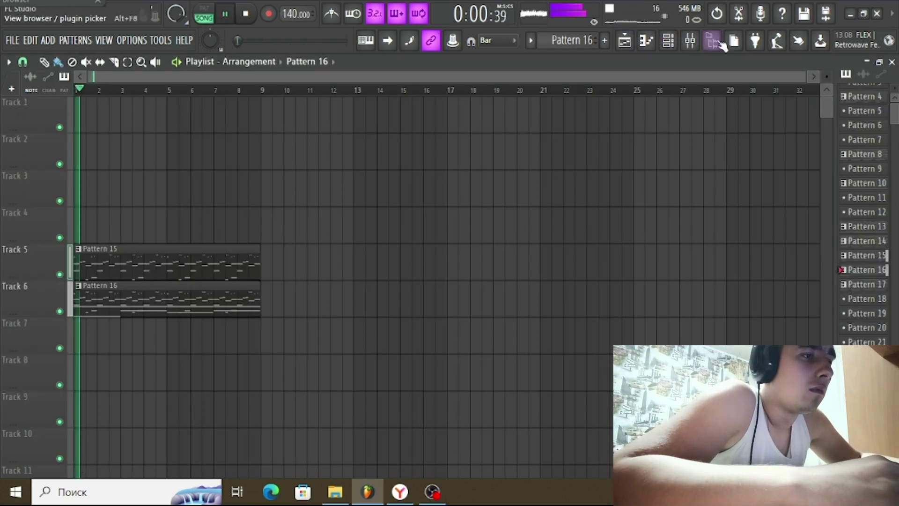
left_click(690, 41)
left_click_drag(347, 312, 347, 319)
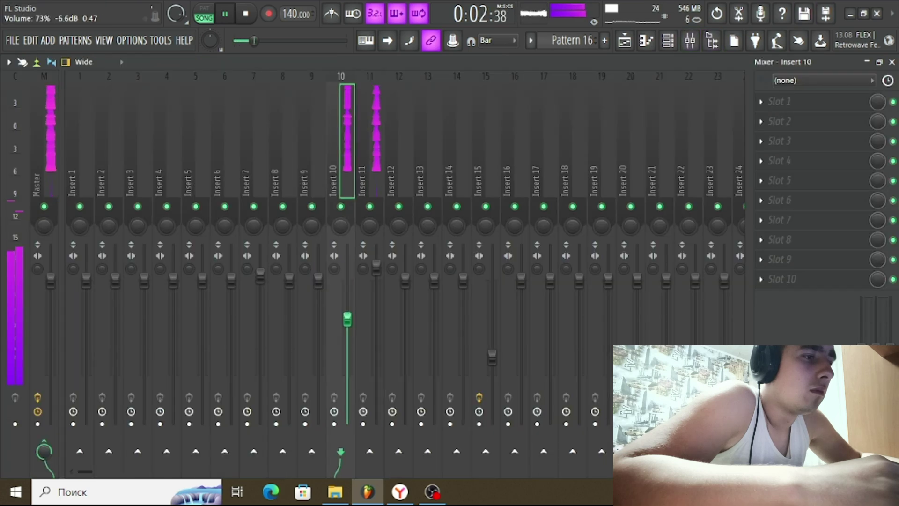
Lower WAVESTATION's mixer track, Insert 11, slightly and add an FL Keys channel to the channel rack
left_click_drag(376, 266, 376, 273)
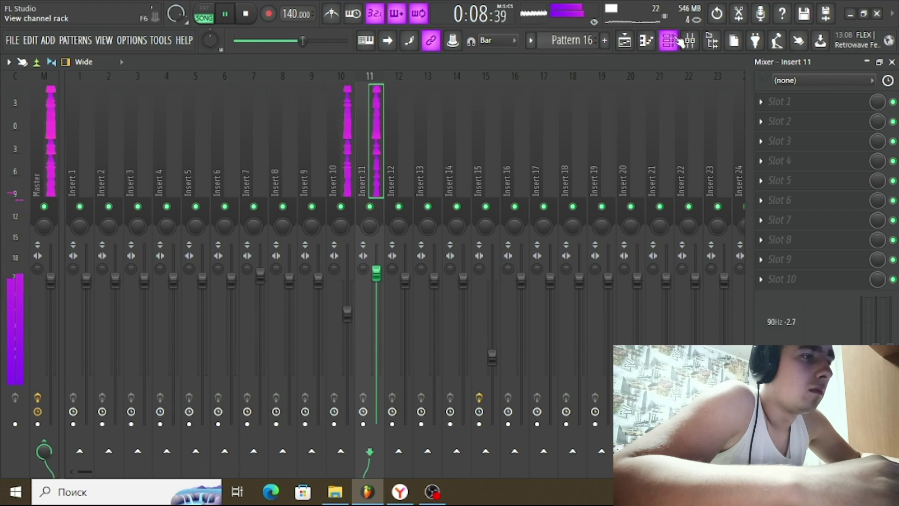
key("F6")
left_click(482, 235)
left_click(497, 272)
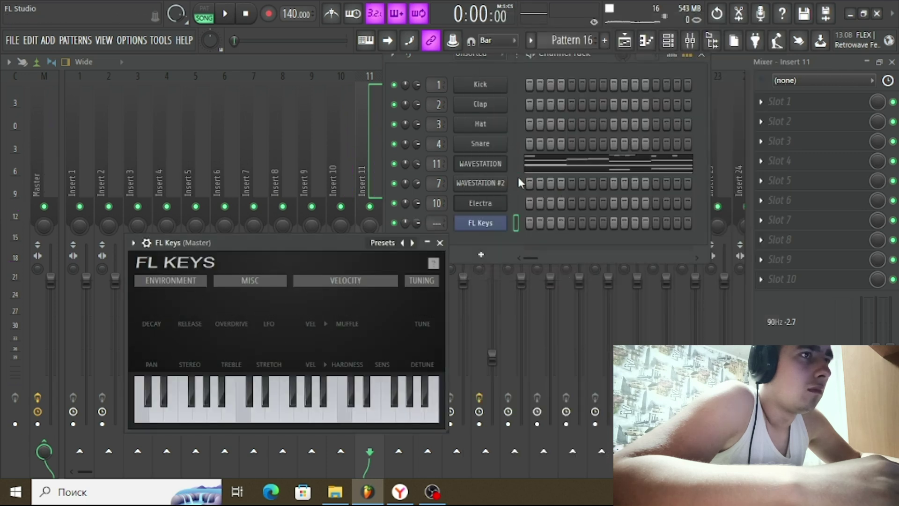
Copy Electra's notes from Pattern 15 and paste them into the FL Keys channel in Pattern 19
right_click(499, 171)
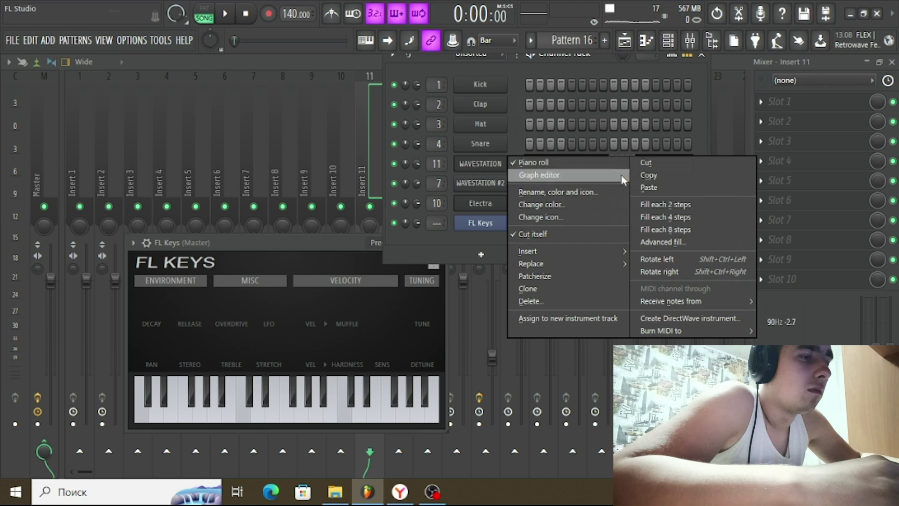
left_click(600, 55)
left_click(204, 8)
key("space")
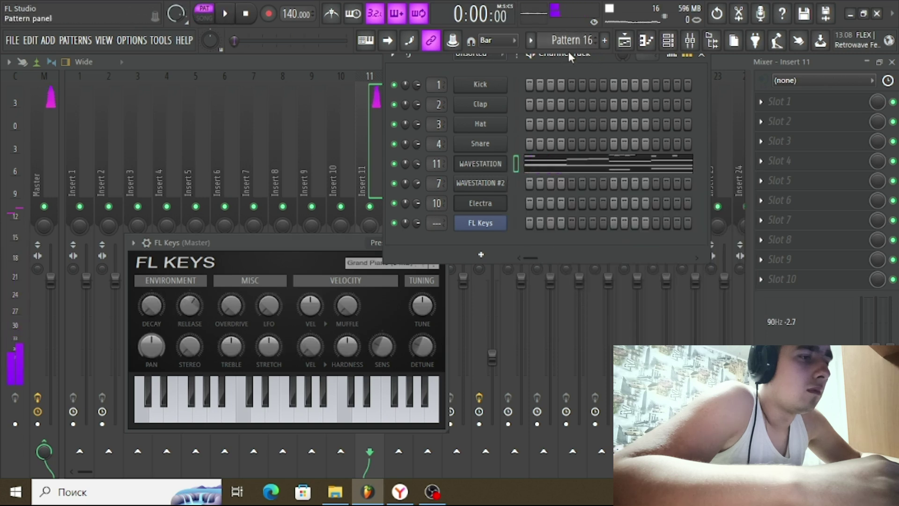
scroll(571, 42, "down", 1)
right_click(461, 200)
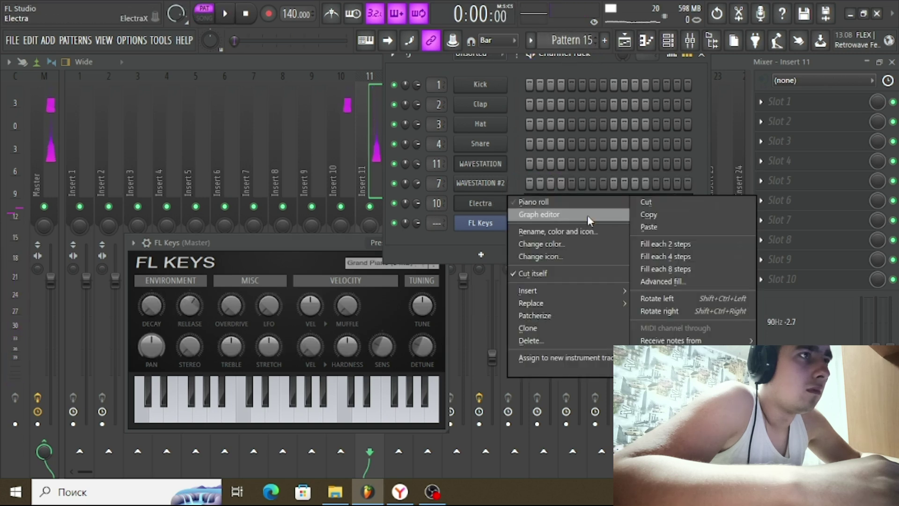
left_click(673, 225)
scroll(576, 40, "up", 2)
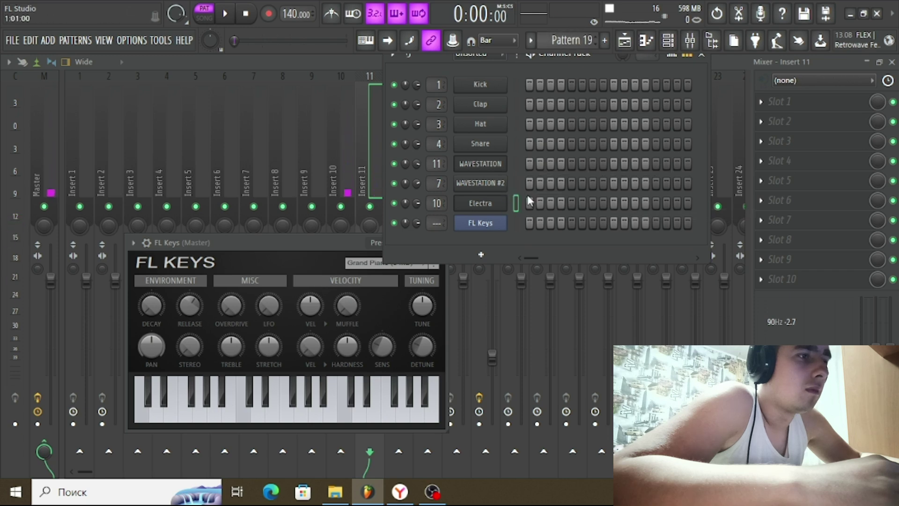
right_click(463, 220)
left_click(648, 246)
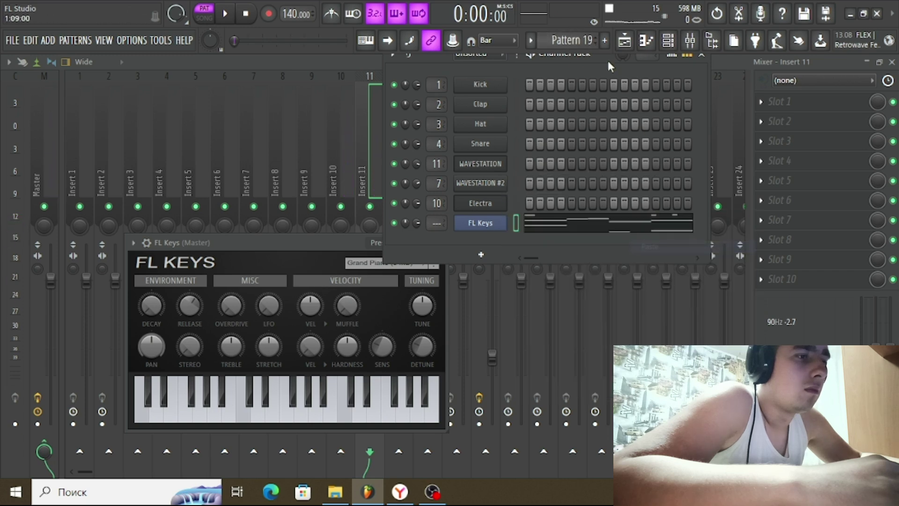
Place Pattern 19 on Track 2 of the playlist from bar 1 and play the arrangement in song mode
left_click(625, 40)
left_click(140, 154)
left_click_drag(146, 159, 88, 159)
left_click(225, 13)
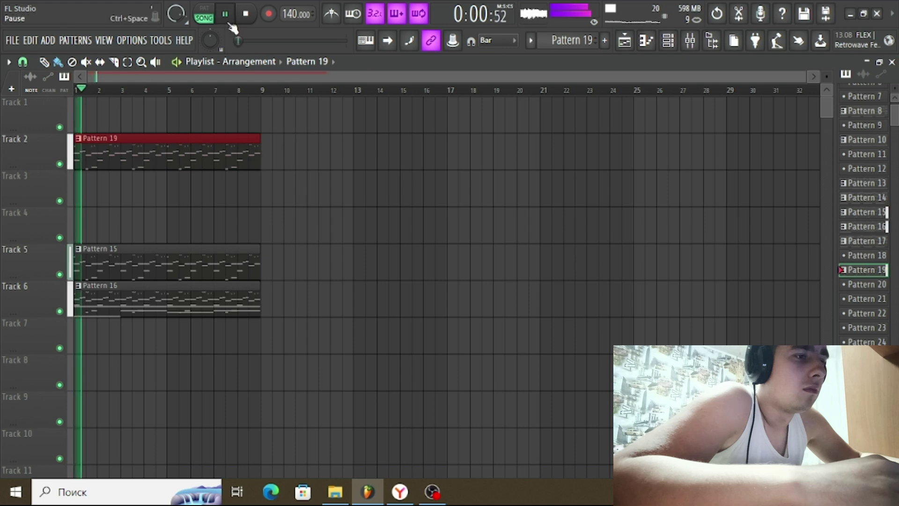
Open FL Keys' notes in Pattern 19, delete the short D#6, E6 and C#7 notes, and restart playback
double_click(245, 191)
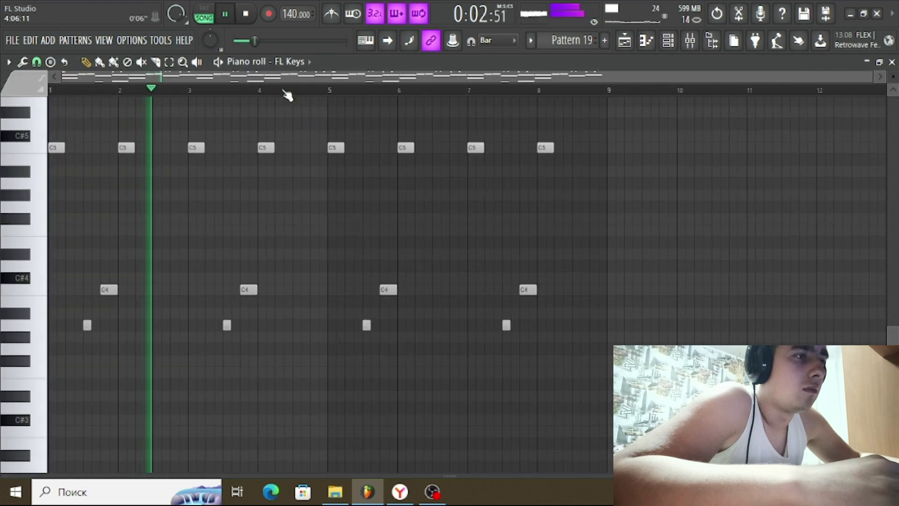
key("space")
scroll(297, 206, "up", 8)
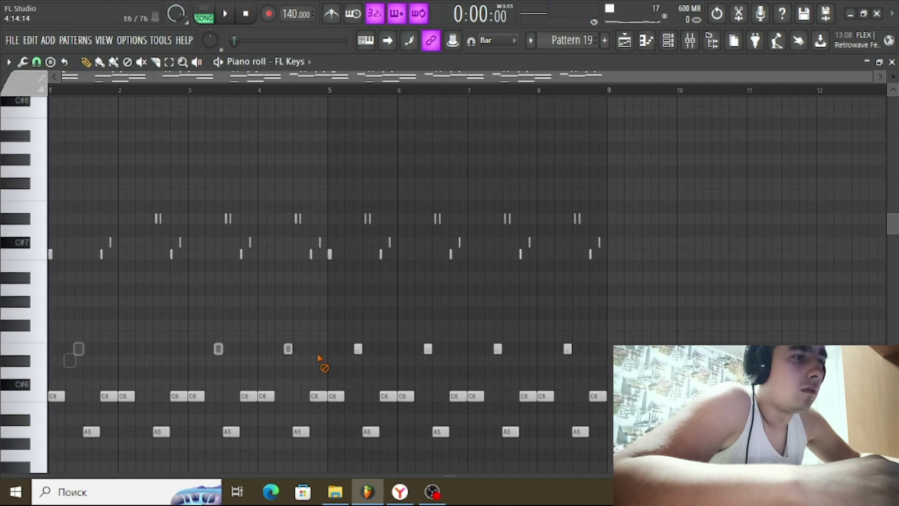
key("space")
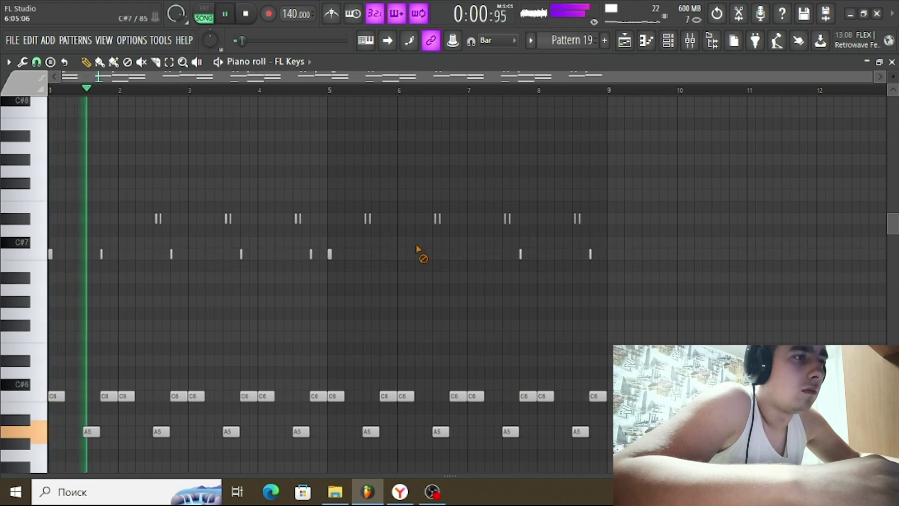
Delete the short C7 notes that follow the one at the start of bar 1
right_click(588, 254)
right_click(520, 253)
right_click(329, 254)
right_click(310, 254)
right_click(241, 254)
right_click(171, 254)
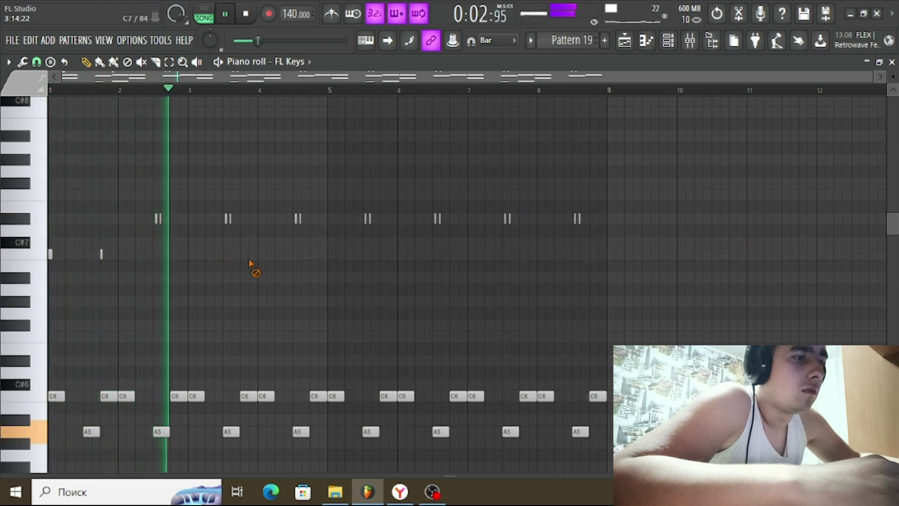
right_click(101, 254)
Delete all the paired short D#7 notes and the C7 note at the start of bar 1
right_click(435, 219)
right_click(575, 218)
right_click(579, 219)
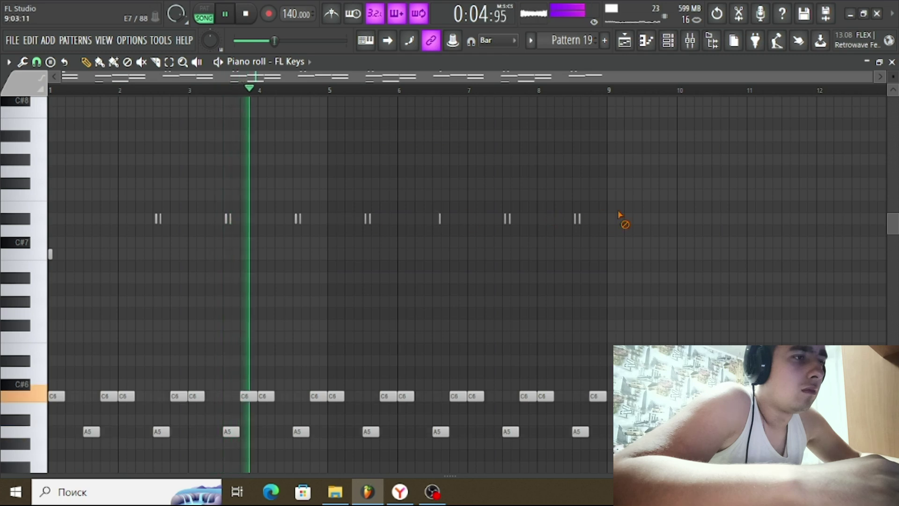
right_click(509, 219)
right_click(505, 219)
right_click(440, 219)
right_click(367, 218)
right_click(297, 219)
right_click(227, 218)
right_click(158, 219)
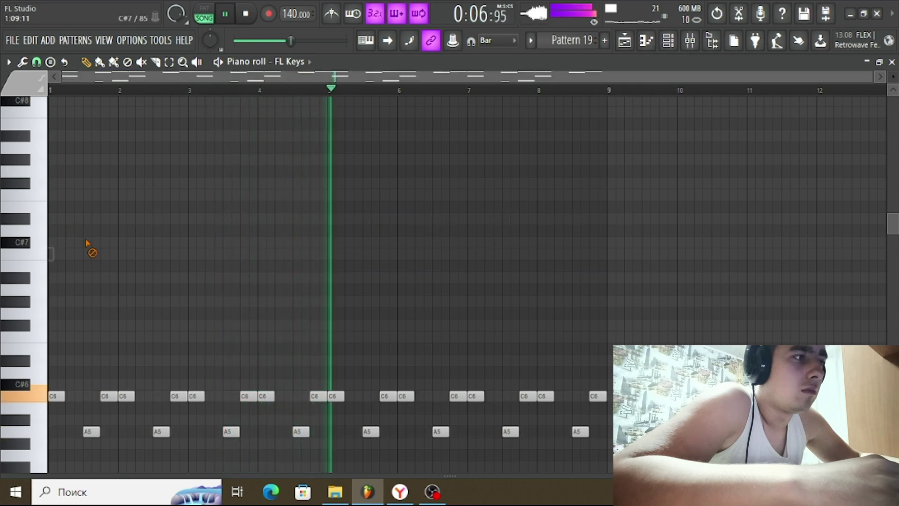
scroll(105, 249, "up", 6)
scroll(153, 259, "down", 6)
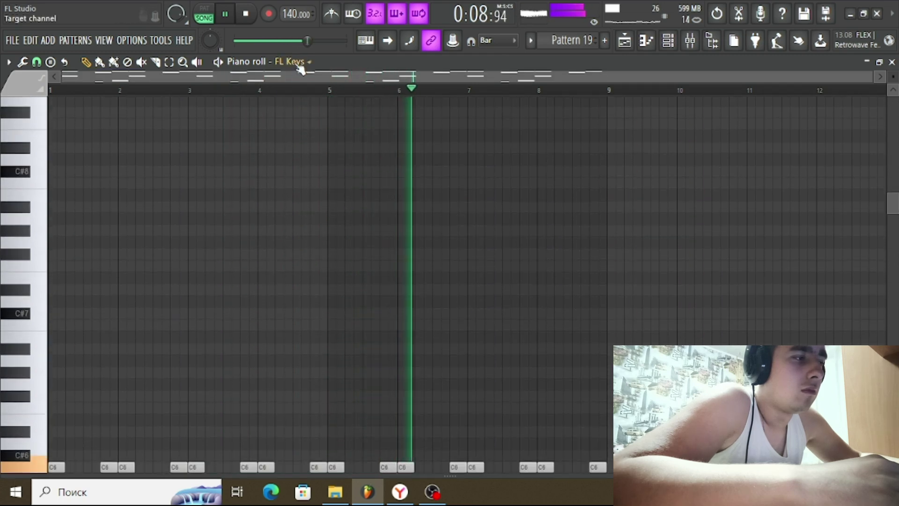
Open FL Keys and audition its presets during playback, settling on Concert Piano
left_click(290, 61)
left_click(413, 242)
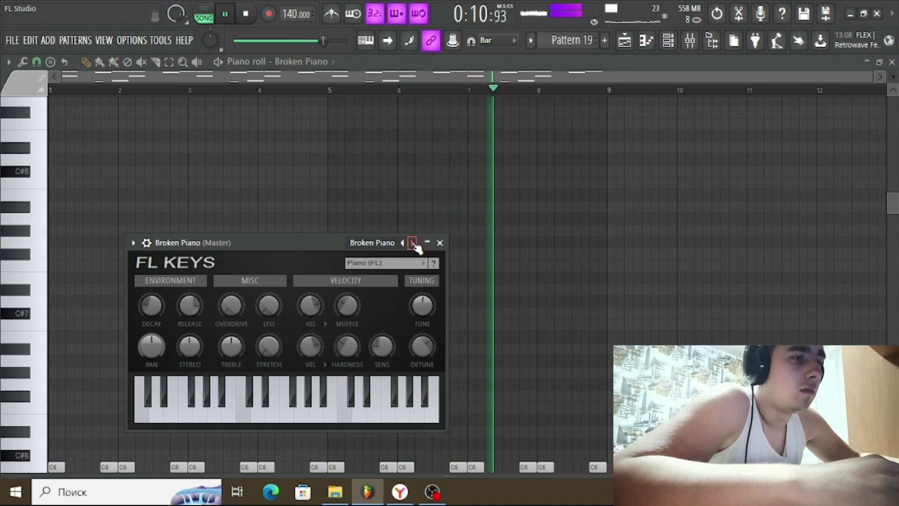
left_click(412, 243)
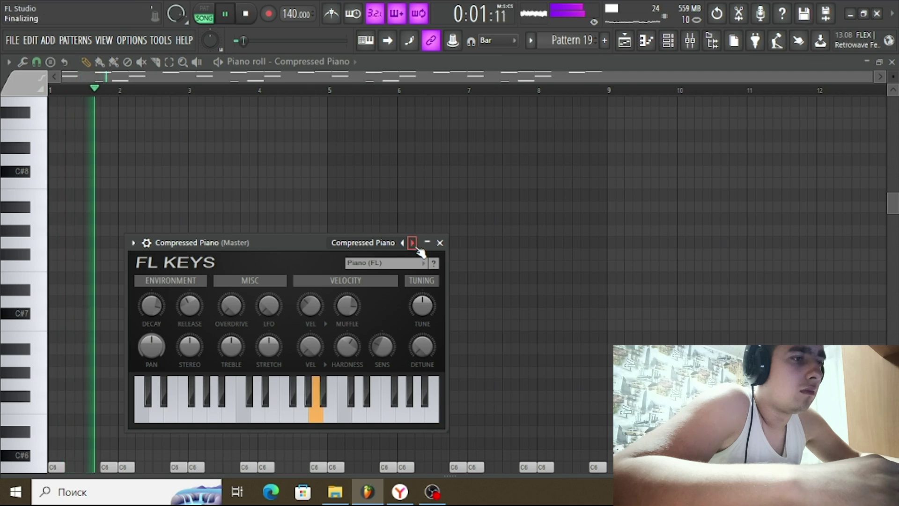
left_click(413, 243)
Bring up the mixer together with the channel rack showing the Concert Piano channel
left_click(690, 40)
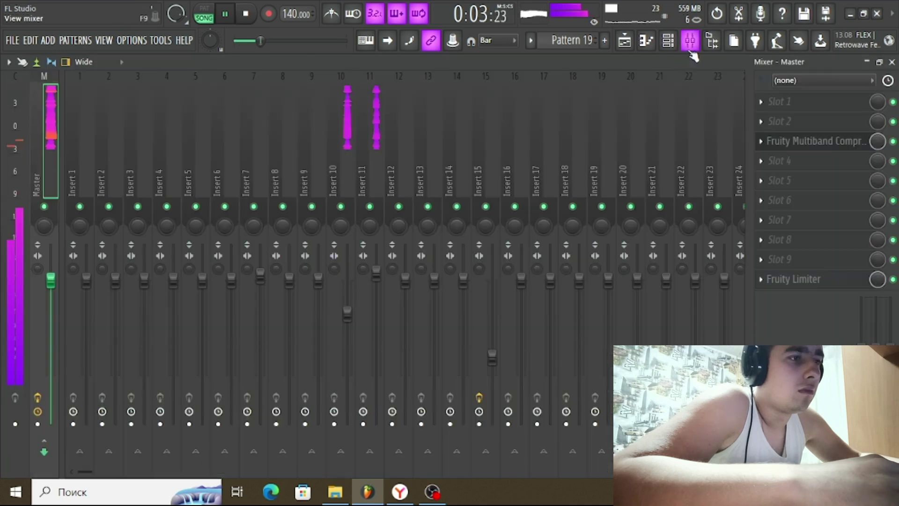
left_click(669, 42)
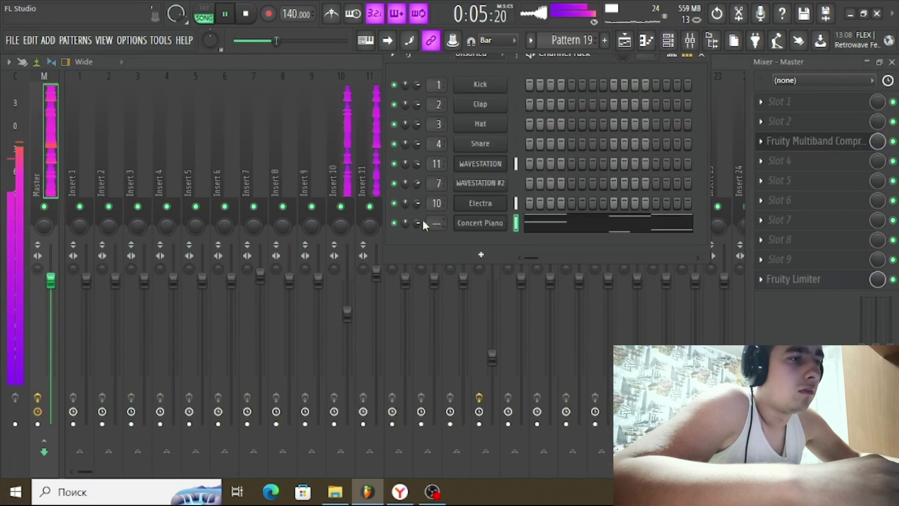